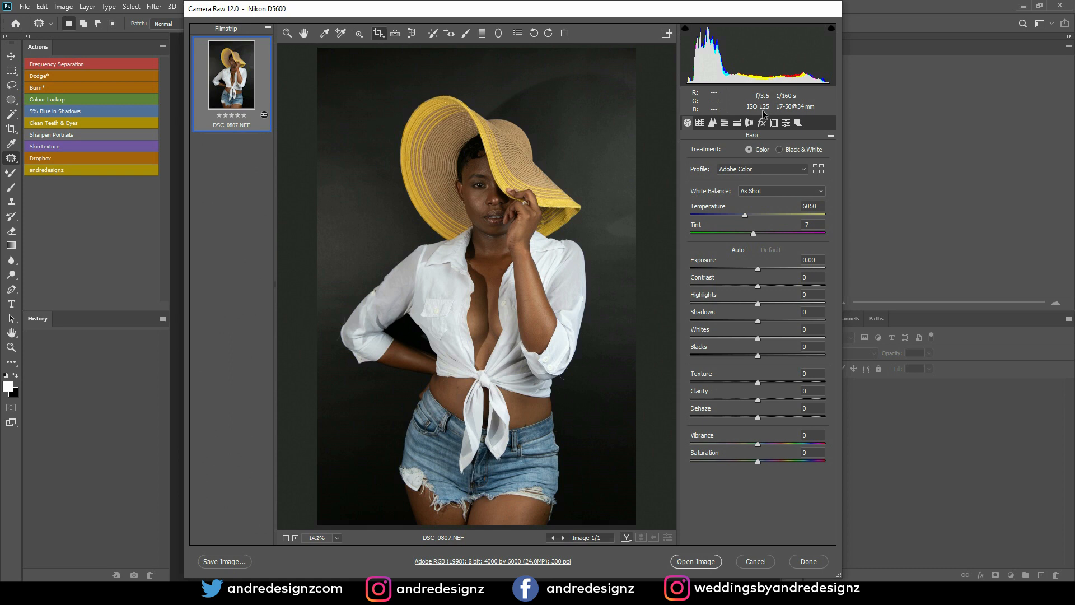
# - Apply the automatic tone corrections to the raw photo and open it for editing
pyautogui.click(743, 248)
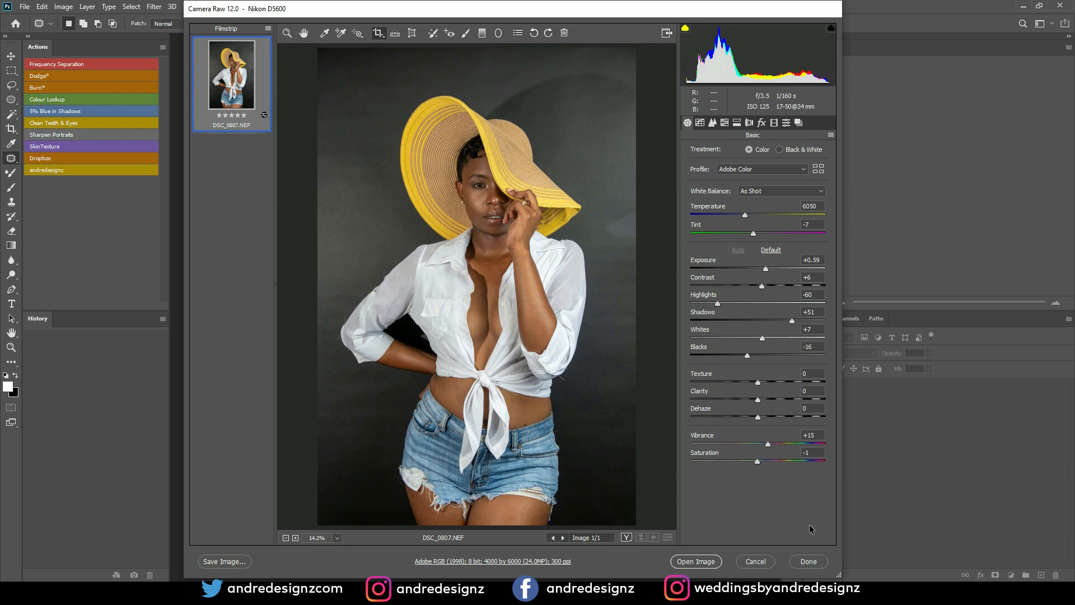
pyautogui.click(696, 561)
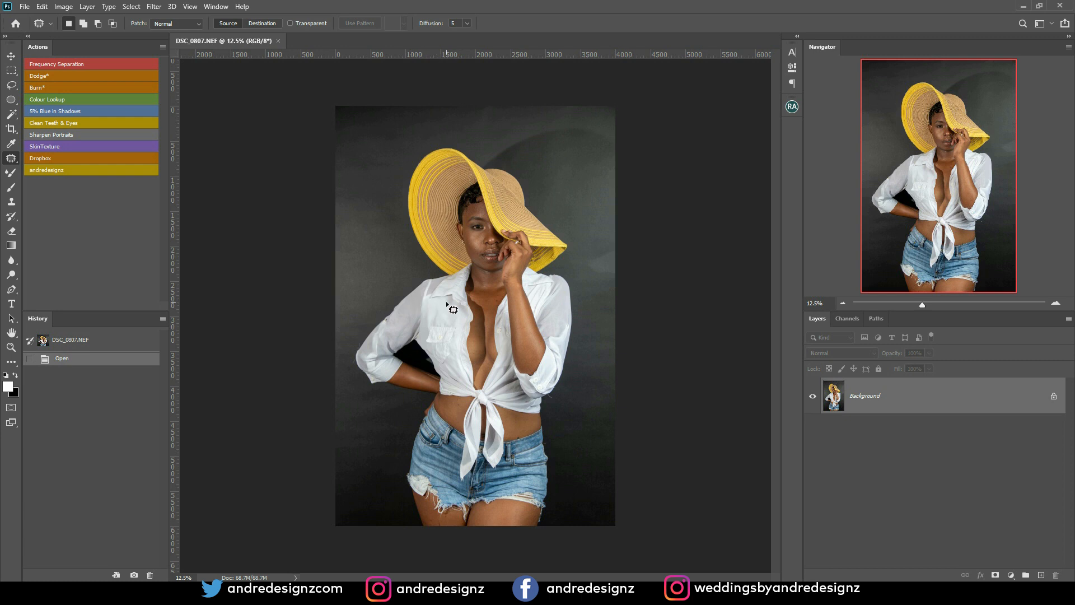
# - Duplicate the Background layer
pyautogui.scroll(5, 469, 288)
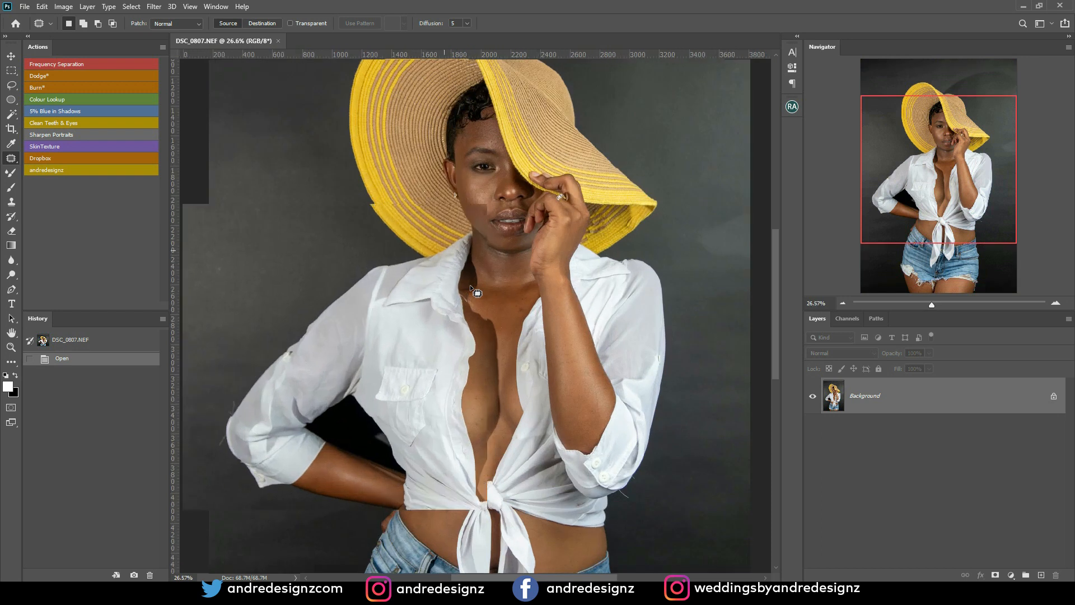
pyautogui.scroll(-5, 470, 287)
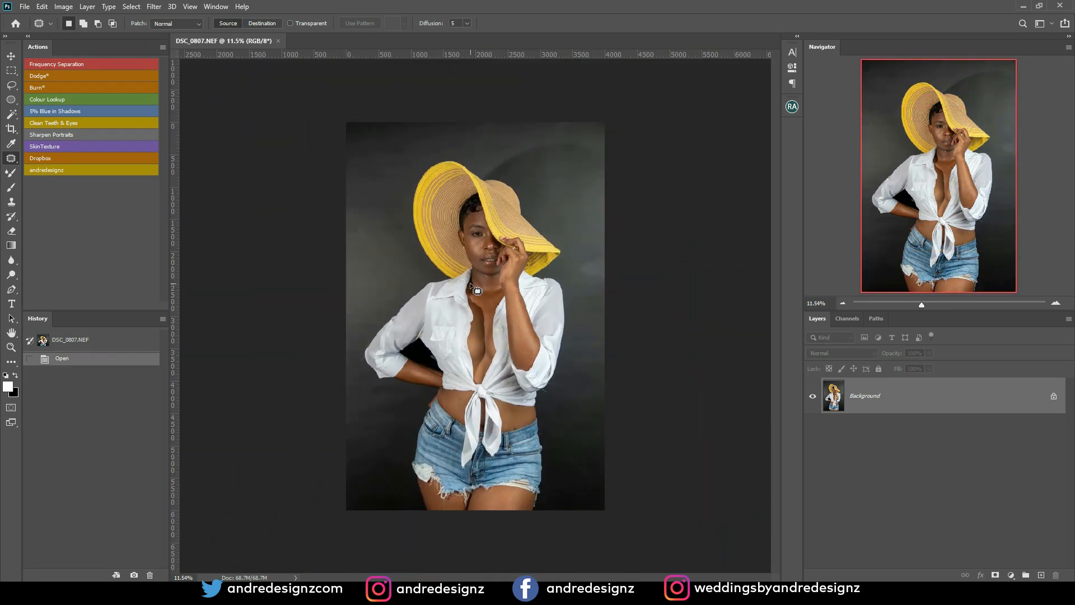
pyautogui.scroll(1, 449, 281)
pyautogui.moveTo(955, 407); pyautogui.dragTo(1041, 575)
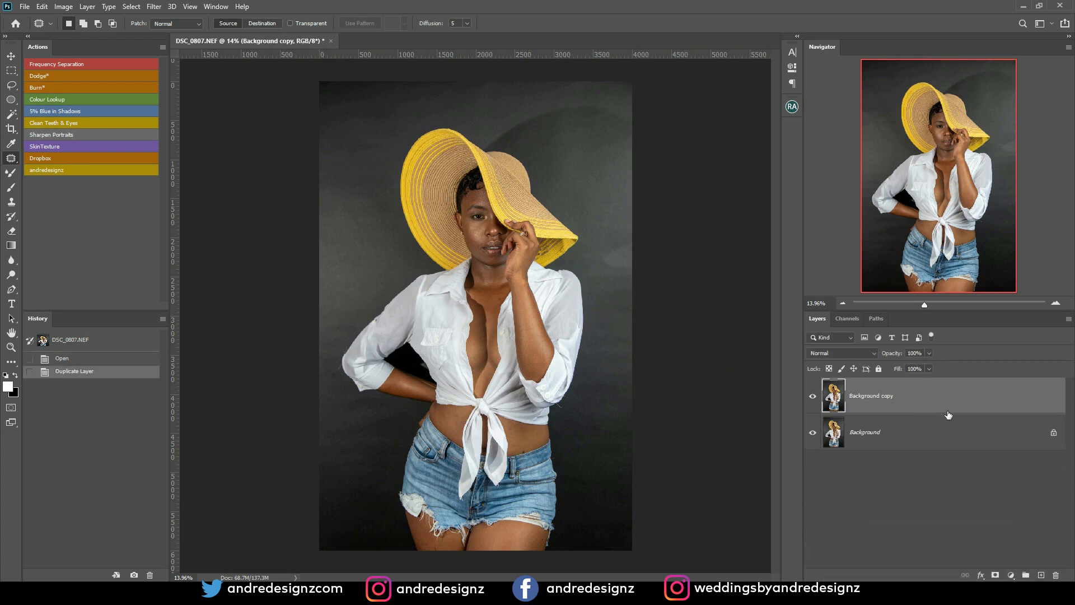
# - Add a new layer directly above the Background layer and fill it with a dark grey sampled from the photo's backdrop
pyautogui.click(969, 433)
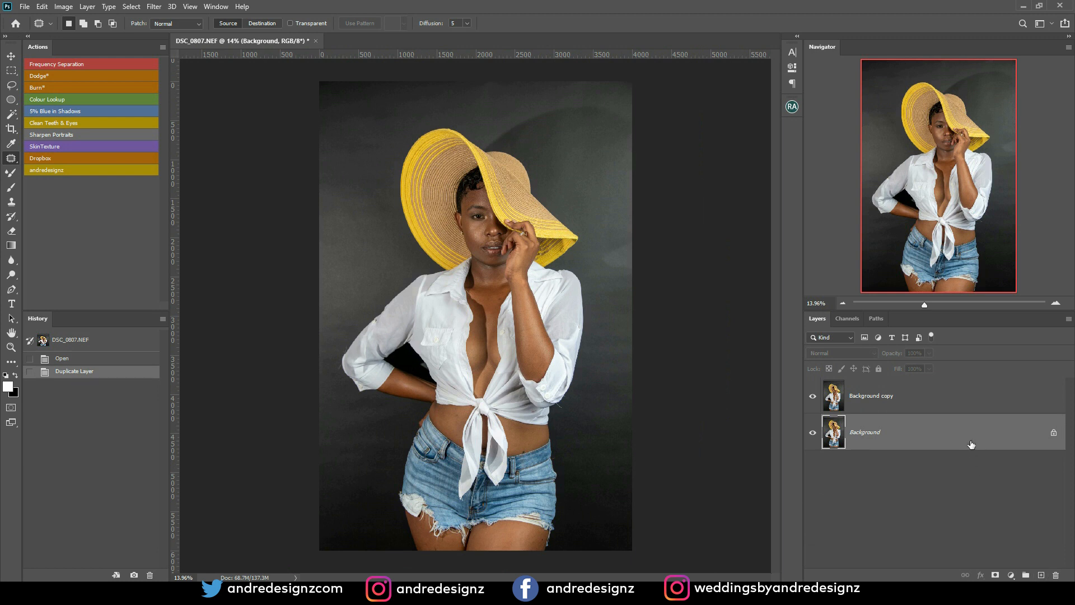
pyautogui.click(1040, 575)
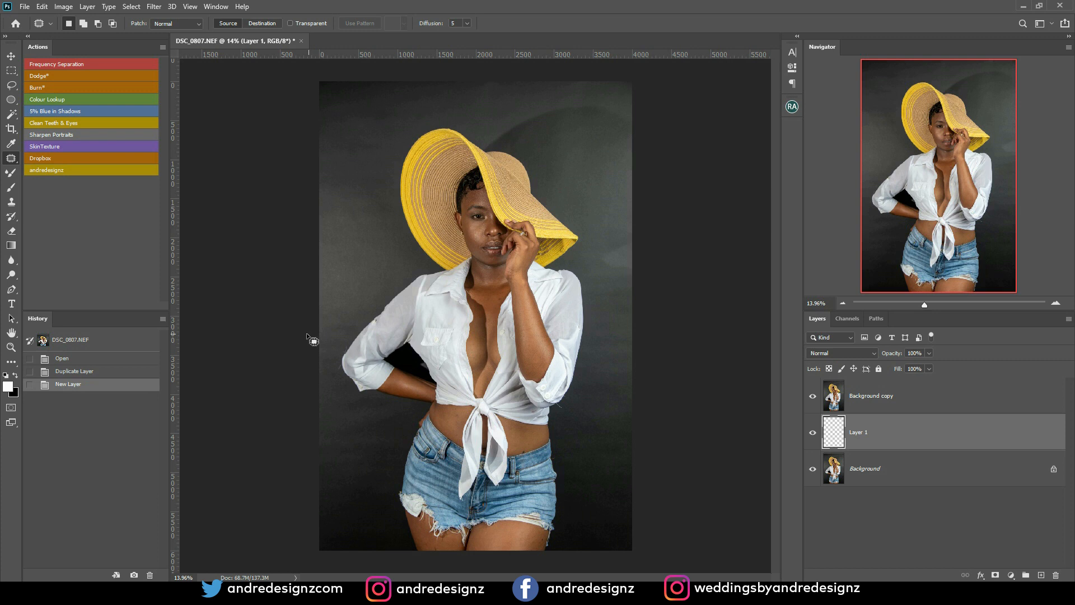
pyautogui.press('i')
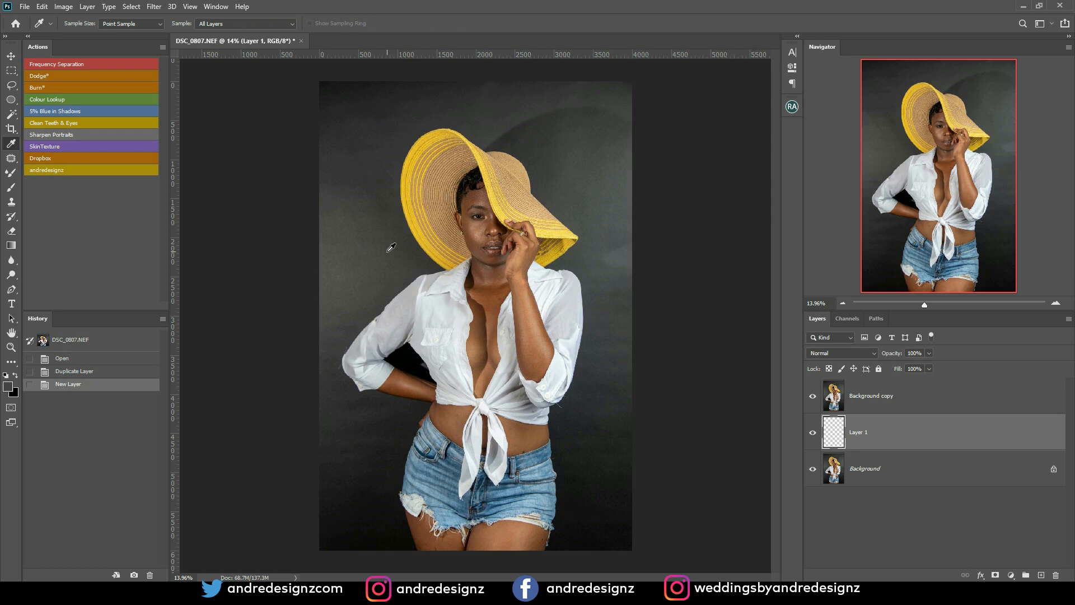
pyautogui.hotkey('alt', 'BackSpace')
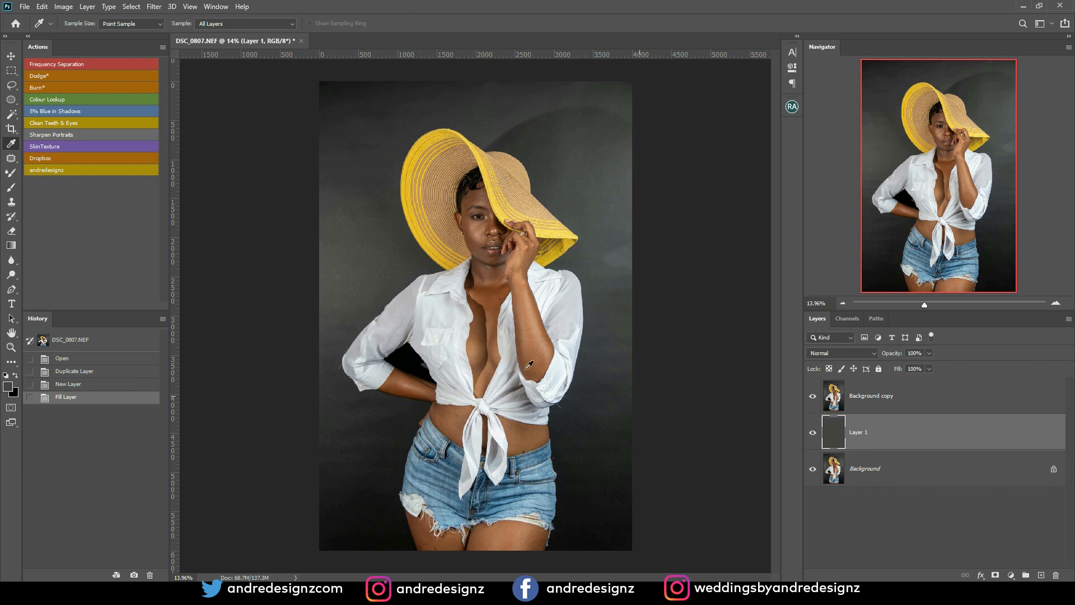
# - On the Background copy layer, select the grey backdrop by Color Range, sampling its tones with Fuzziness 167
pyautogui.click(885, 397)
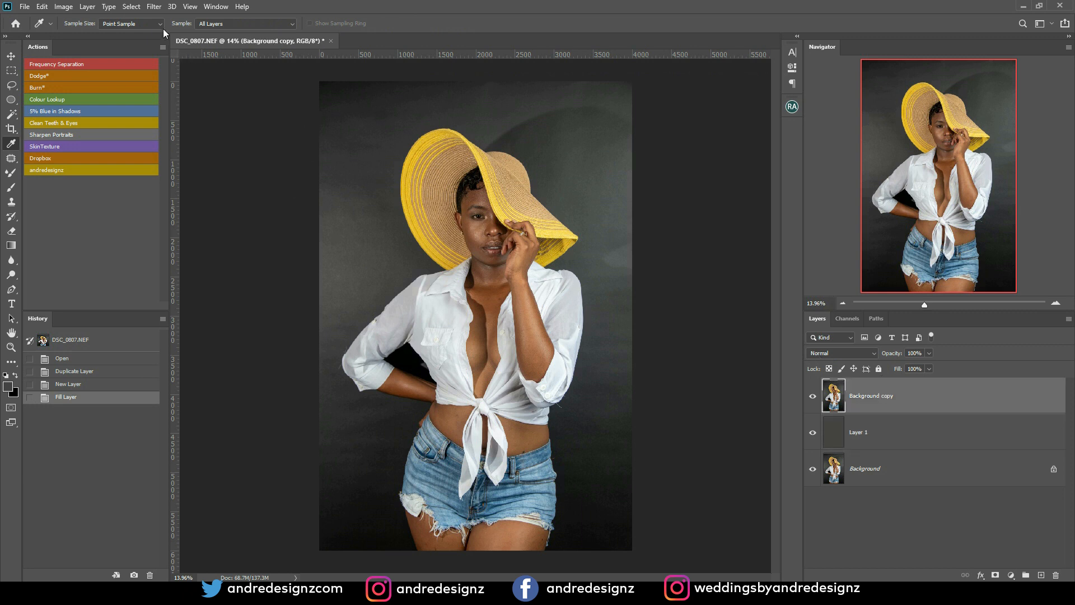
pyautogui.click(154, 7)
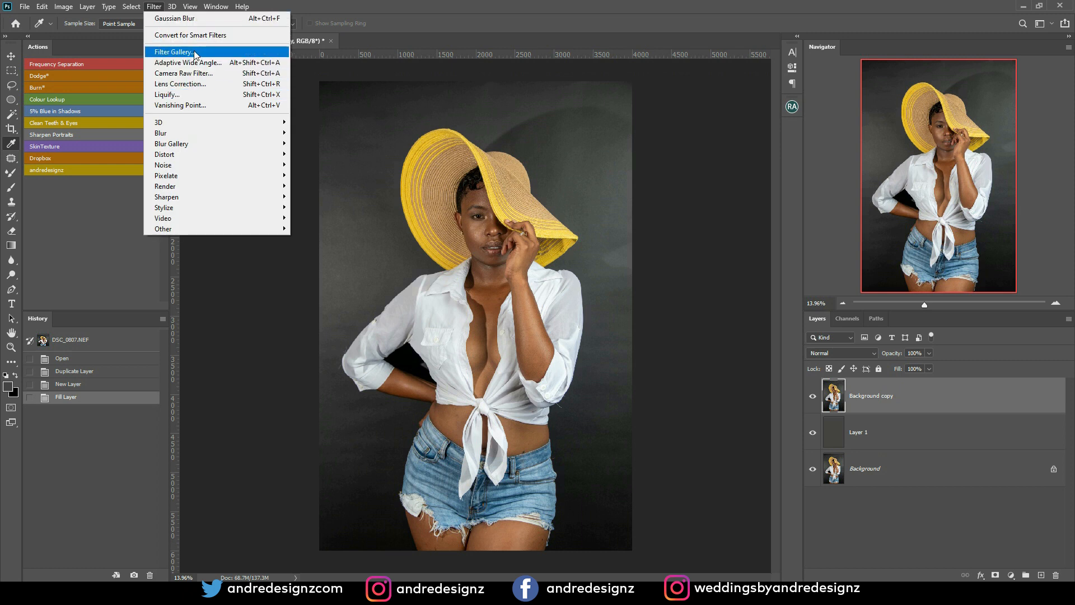
pyautogui.moveTo(131, 7)
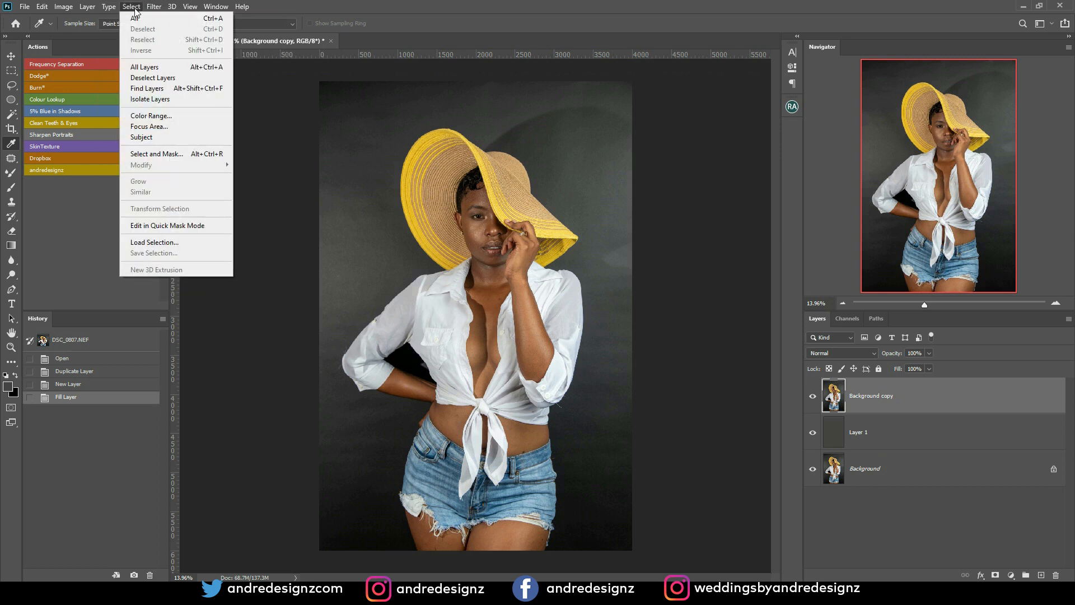
pyautogui.click(150, 115)
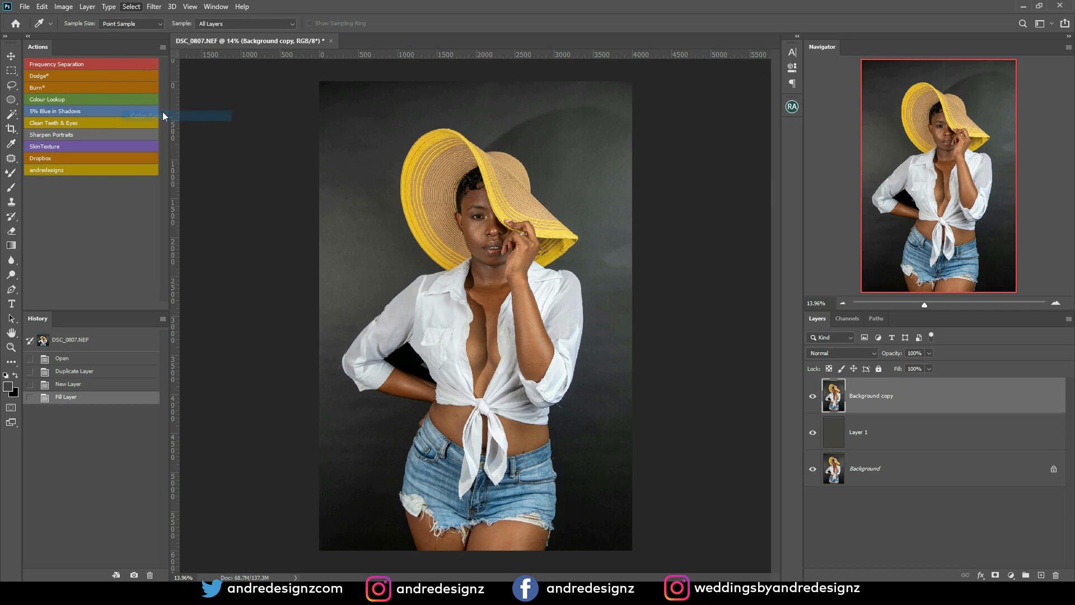
pyautogui.click(622, 327)
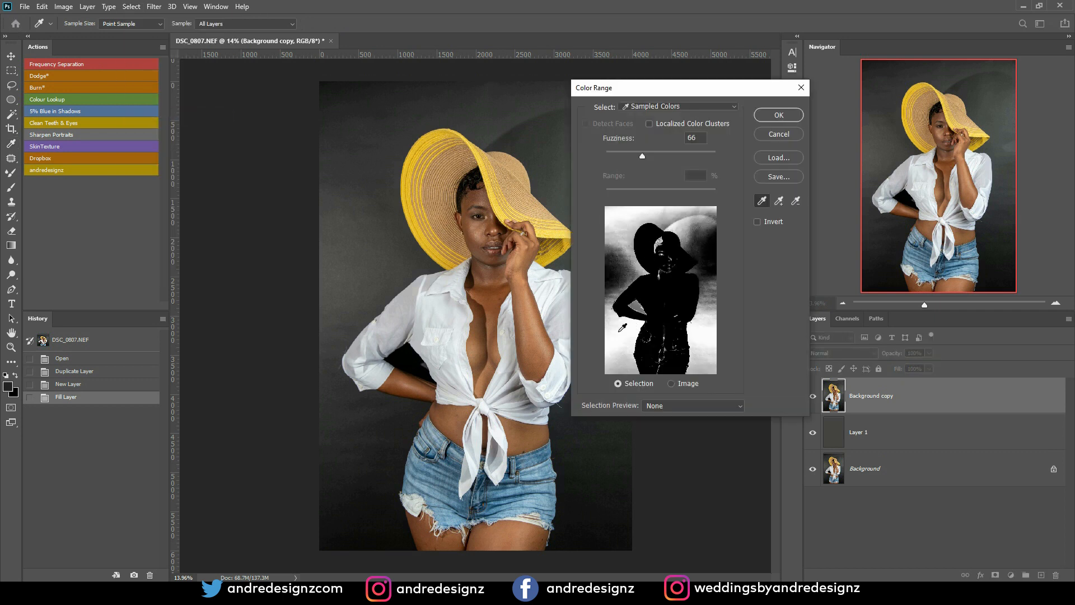
pyautogui.click(621, 270)
pyautogui.click(627, 251)
pyautogui.click(631, 226)
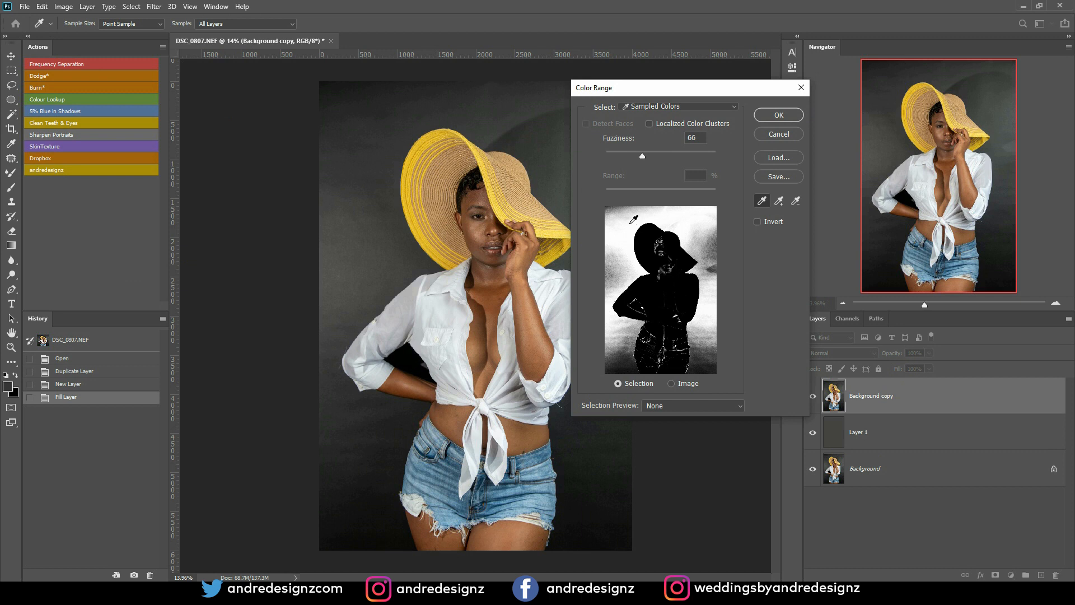
pyautogui.click(631, 221)
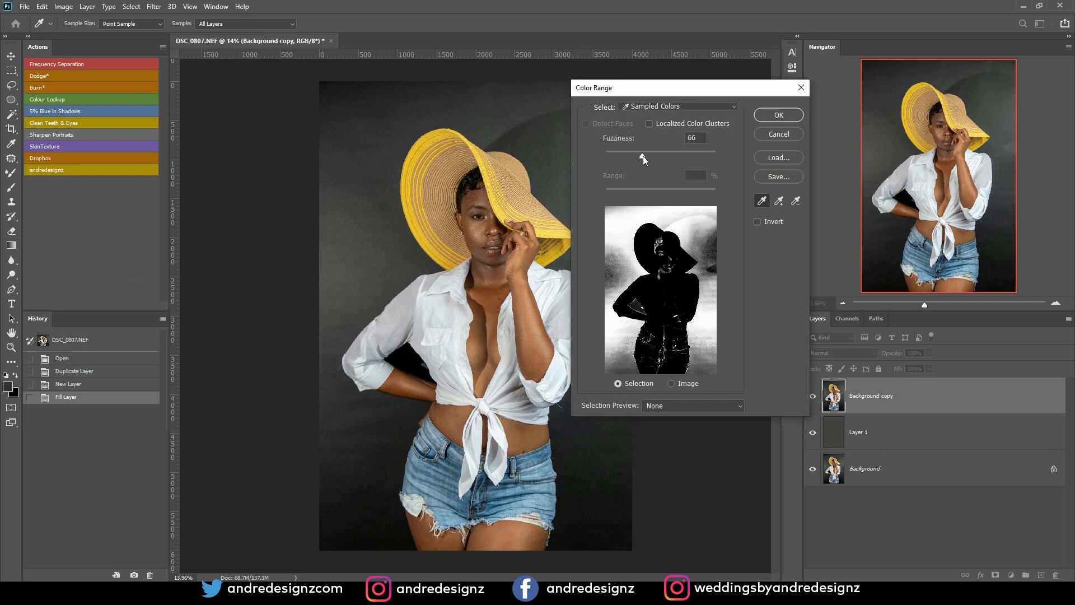
pyautogui.moveTo(643, 155); pyautogui.dragTo(697, 176)
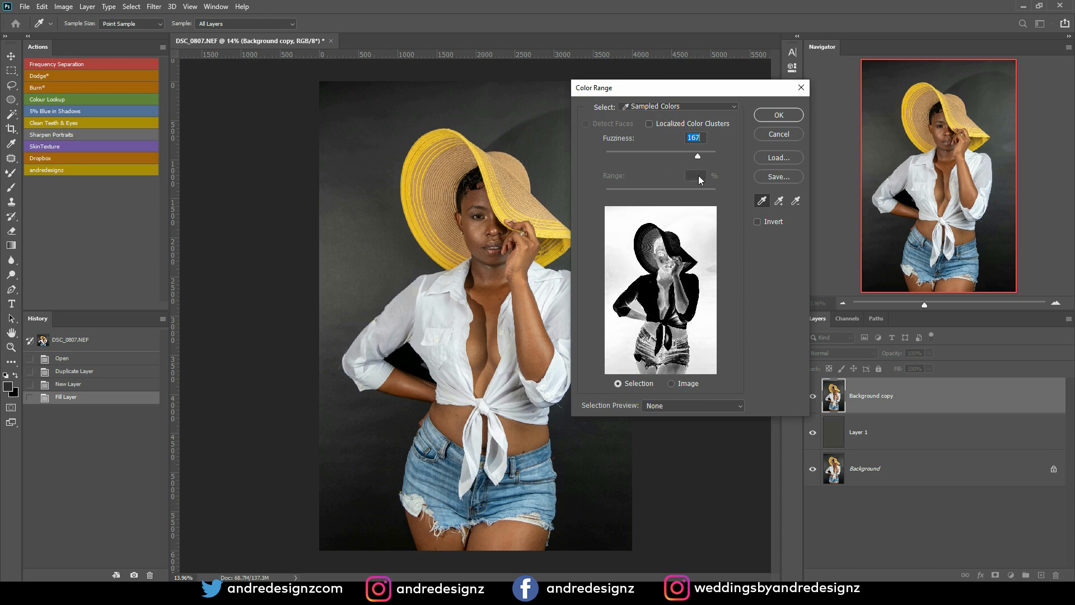
pyautogui.click(779, 115)
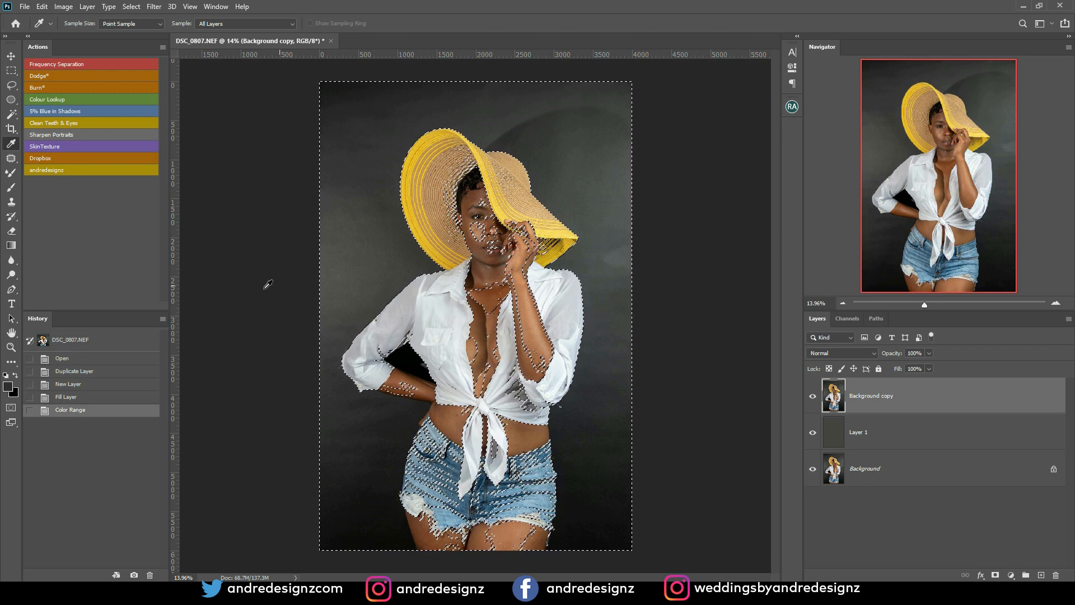
# - Try masking the Background copy layer with the selection and with its inverse, undoing each mask
pyautogui.click(995, 575)
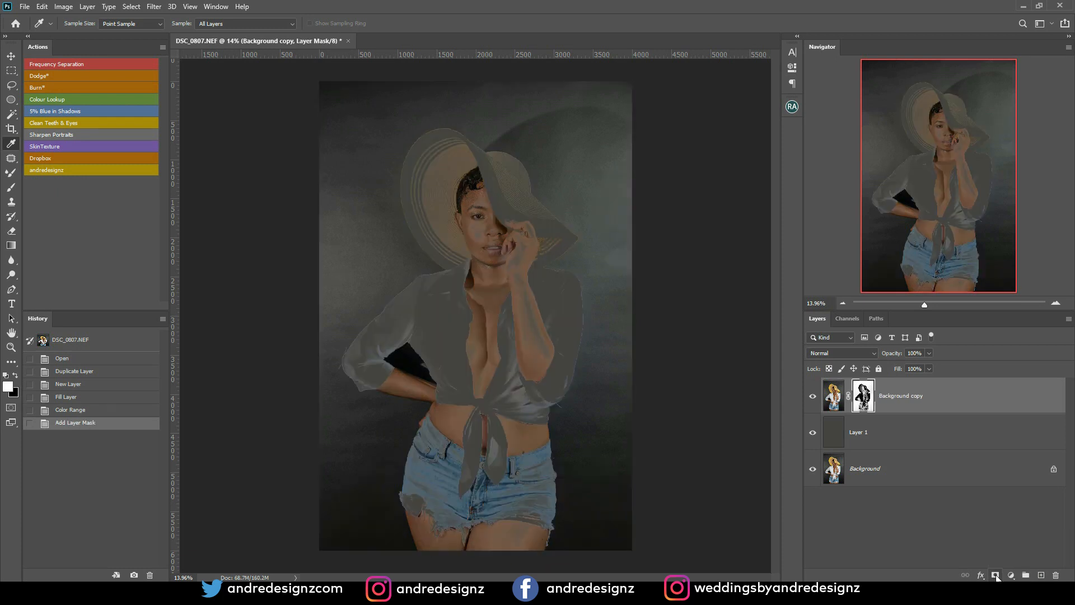
pyautogui.hotkey('ctrl', 'z')
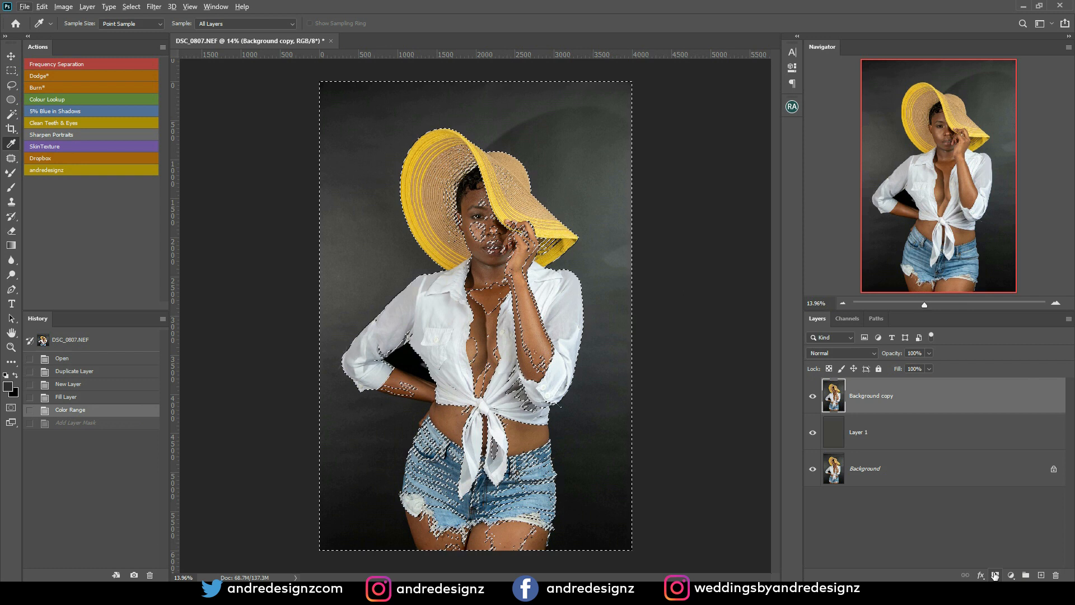
pyautogui.click(995, 576)
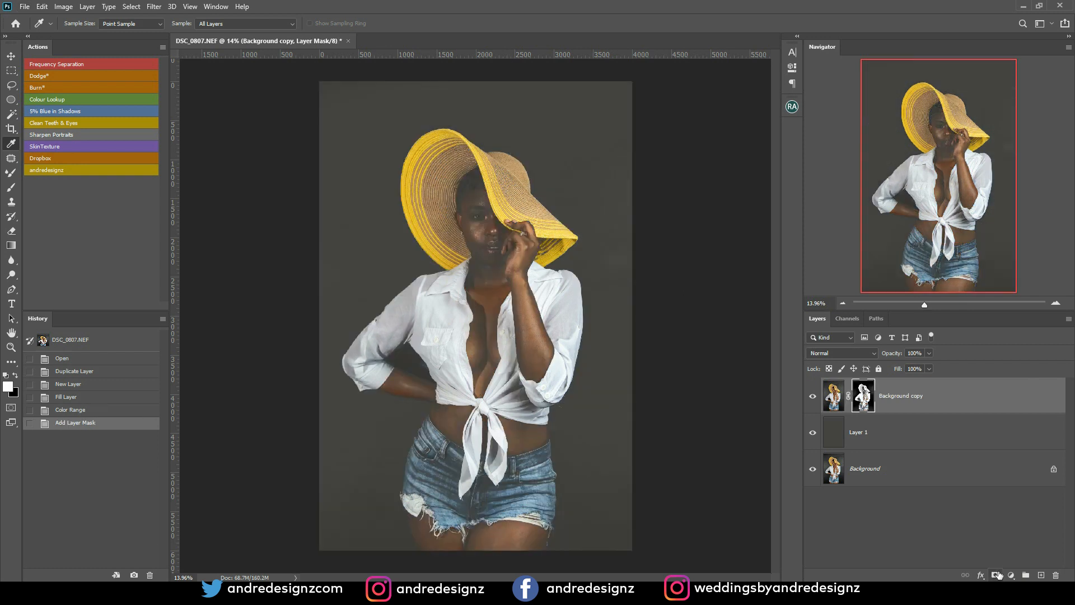
pyautogui.hotkey('ctrl', 'z')
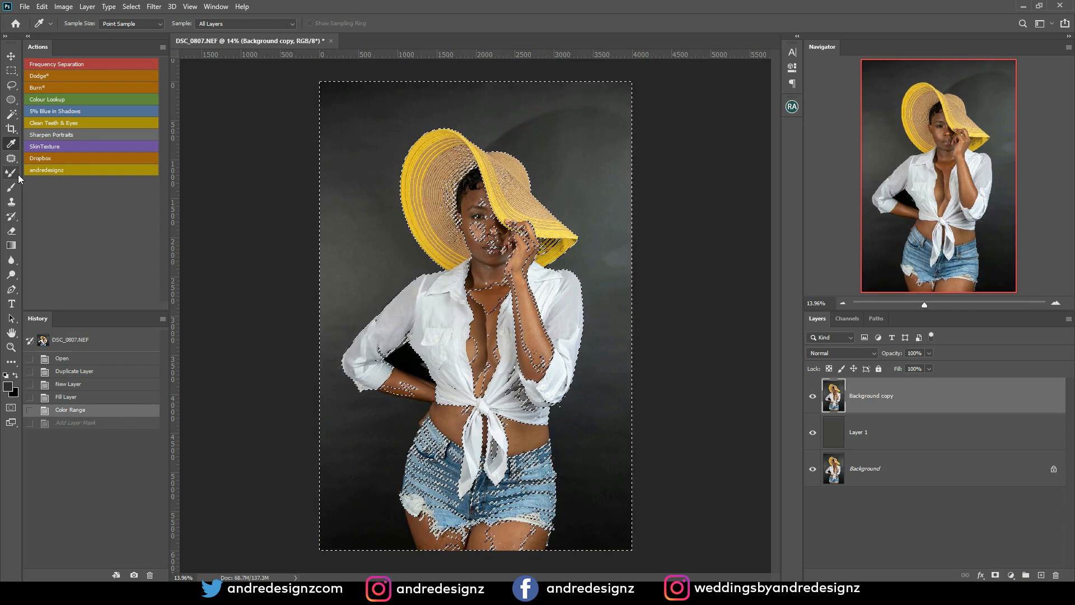
# - Erase the selected backdrop between the hat and the bent arm's shoulder on Background copy, using a 464 px Hard Round eraser
pyautogui.press('e')
pyautogui.rightClick(375, 168)
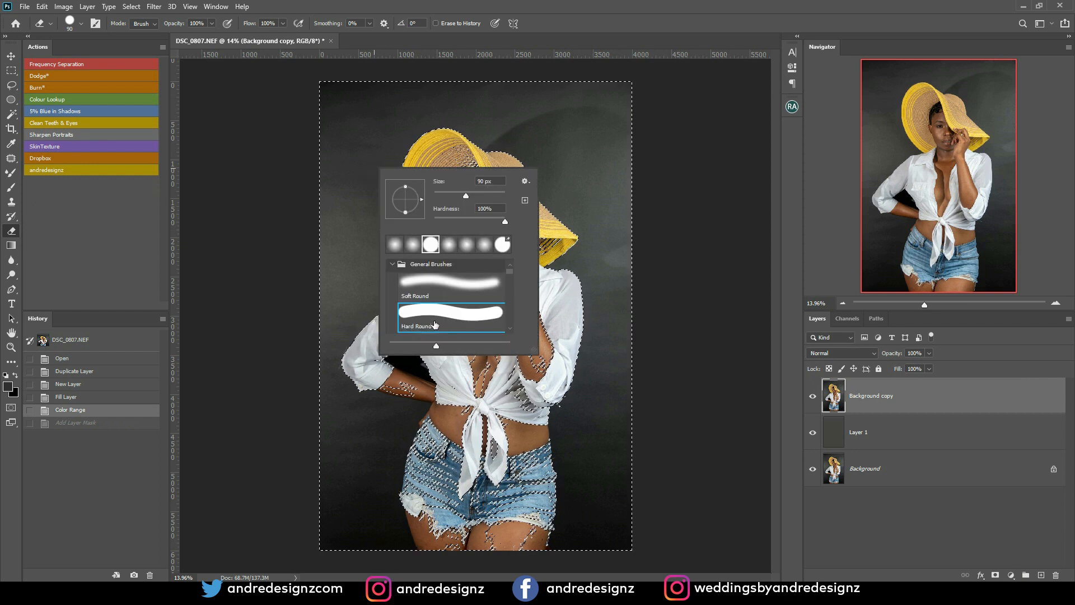
pyautogui.moveTo(465, 195); pyautogui.dragTo(473, 197)
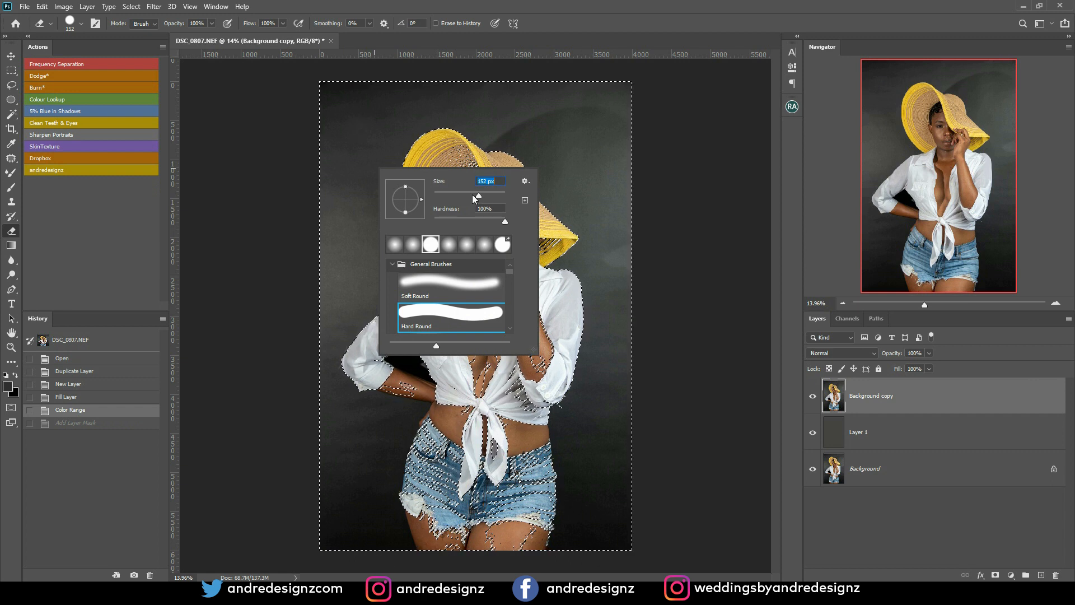
pyautogui.moveTo(479, 195); pyautogui.dragTo(497, 195)
pyautogui.moveTo(334, 108)
pyautogui.mouseDown()
pyautogui.moveTo(330, 86)
pyautogui.moveTo(366, 83)
pyautogui.moveTo(365, 152)
pyautogui.moveTo(401, 116)
pyautogui.moveTo(406, 84)
pyautogui.moveTo(436, 76)
pyautogui.moveTo(426, 96)
pyautogui.moveTo(446, 89)
pyautogui.moveTo(394, 137)
pyautogui.moveTo(327, 312)
pyautogui.moveTo(379, 212)
pyautogui.mouseUp()
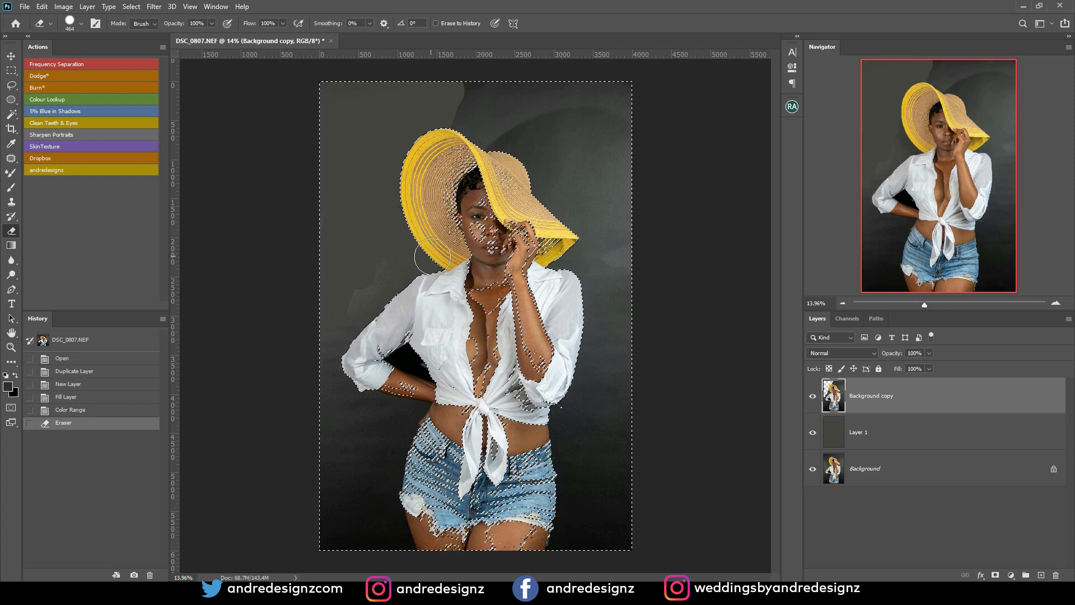
pyautogui.moveTo(437, 256)
pyautogui.mouseDown()
pyautogui.moveTo(407, 253)
pyautogui.moveTo(365, 289)
pyautogui.moveTo(394, 265)
pyautogui.moveTo(375, 285)
pyautogui.mouseUp()
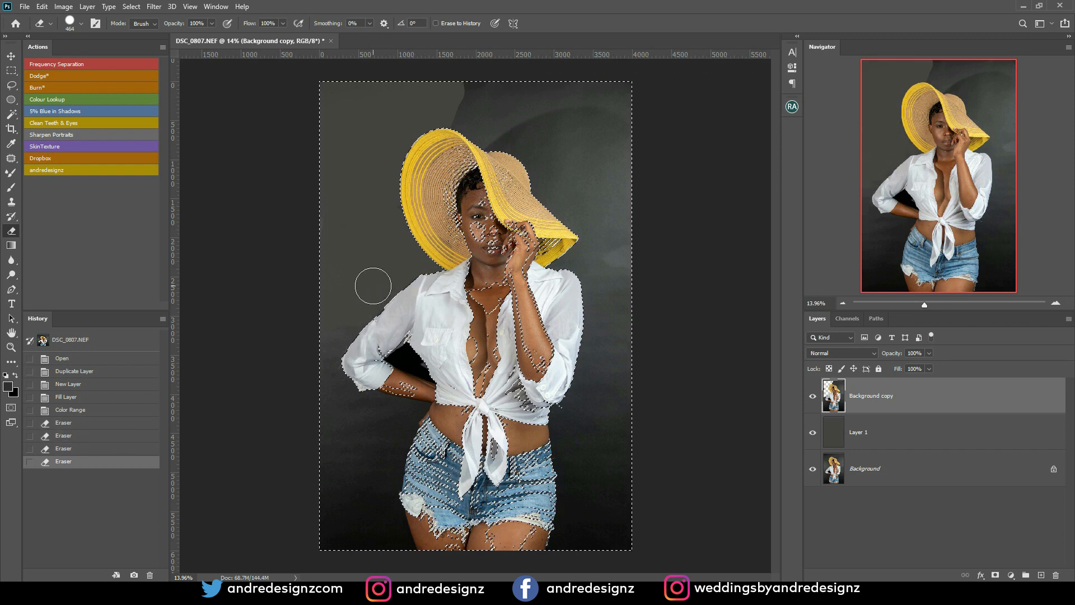
# - Erase the backdrop along the bent arm's sleeve down to the elbow, stepping back over the last two eraser strokes
pyautogui.scroll(5, 375, 289)
pyautogui.scroll(8, 375, 289)
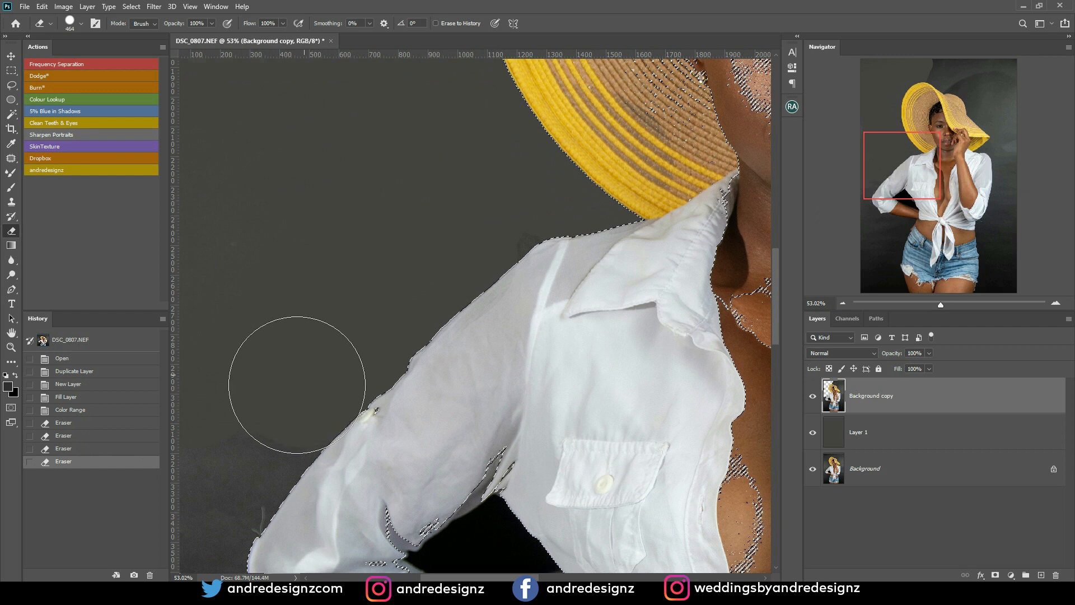
pyautogui.moveTo(255, 425)
pyautogui.mouseDown()
pyautogui.moveTo(192, 504)
pyautogui.moveTo(247, 450)
pyautogui.moveTo(408, 210)
pyautogui.moveTo(315, 207)
pyautogui.mouseUp()
pyautogui.click(310, 130)
pyautogui.moveTo(310, 130)
pyautogui.mouseDown()
pyautogui.moveTo(317, 367)
pyautogui.moveTo(346, 436)
pyautogui.moveTo(350, 422)
pyautogui.moveTo(363, 444)
pyautogui.moveTo(360, 475)
pyautogui.mouseUp()
pyautogui.hotkey('ctrl', 'space')
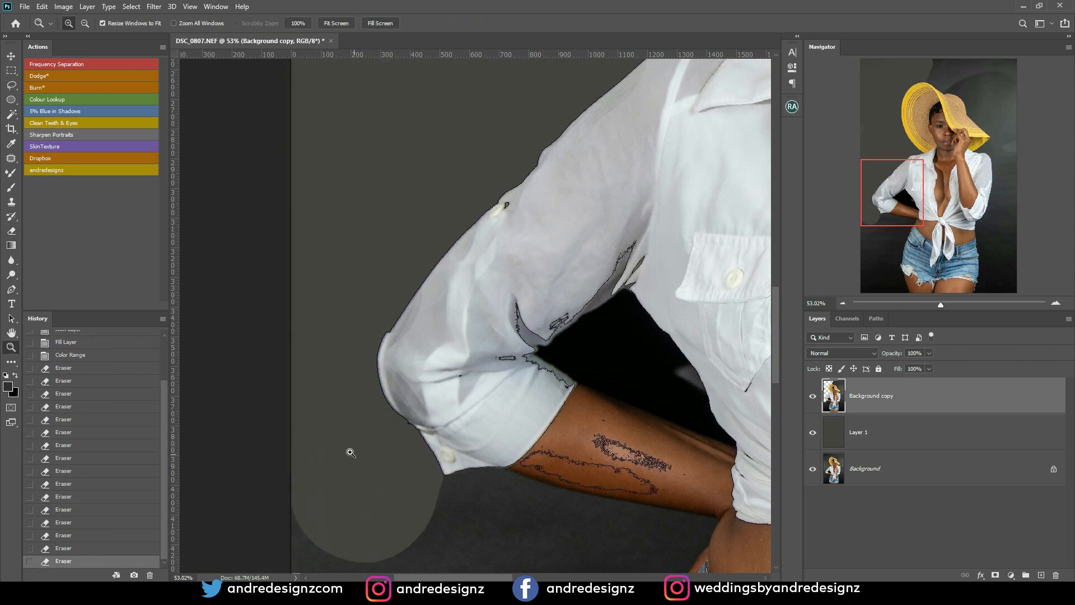
pyautogui.click(70, 535)
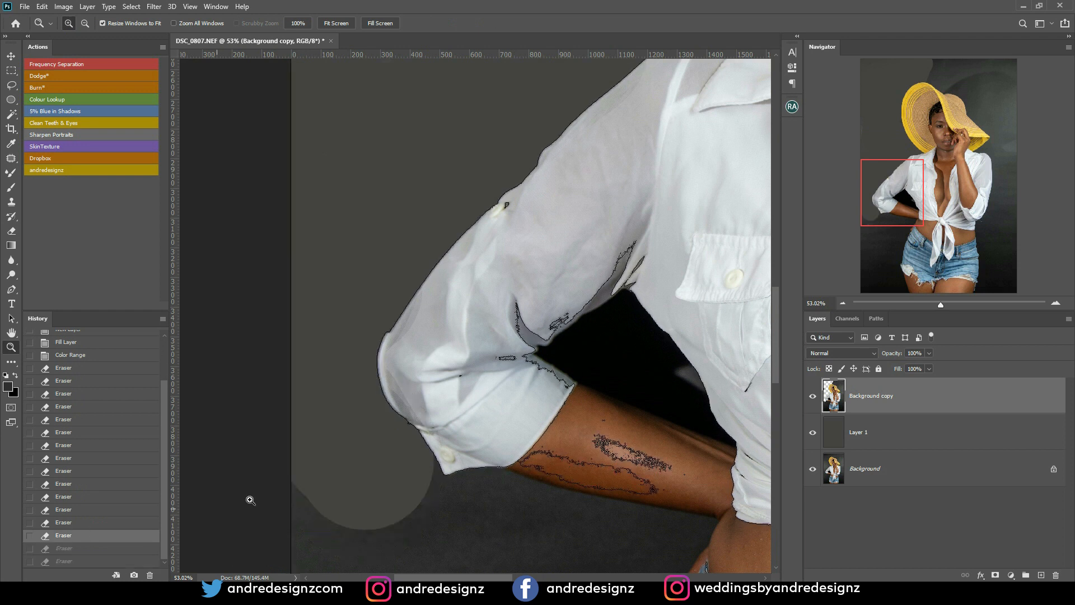
# - Erase the backdrop around the bent elbow and below the forearm
pyautogui.press('e')
pyautogui.moveTo(322, 454)
pyautogui.mouseDown()
pyautogui.moveTo(351, 489)
pyautogui.moveTo(337, 491)
pyautogui.moveTo(337, 557)
pyautogui.moveTo(326, 530)
pyautogui.moveTo(416, 518)
pyautogui.mouseUp()
pyautogui.moveTo(420, 387); pyautogui.dragTo(357, 207)
pyautogui.moveTo(313, 358)
pyautogui.mouseDown()
pyautogui.moveTo(311, 384)
pyautogui.moveTo(211, 348)
pyautogui.moveTo(252, 552)
pyautogui.moveTo(392, 329)
pyautogui.moveTo(355, 269)
pyautogui.moveTo(378, 284)
pyautogui.moveTo(379, 355)
pyautogui.moveTo(324, 533)
pyautogui.moveTo(353, 453)
pyautogui.mouseUp()
pyautogui.click(382, 284)
pyautogui.click(384, 288)
# - Erase the backdrop down to the photo's lower edge and along the side of the raised arm up past the hat
pyautogui.scroll(-8, 354, 453)
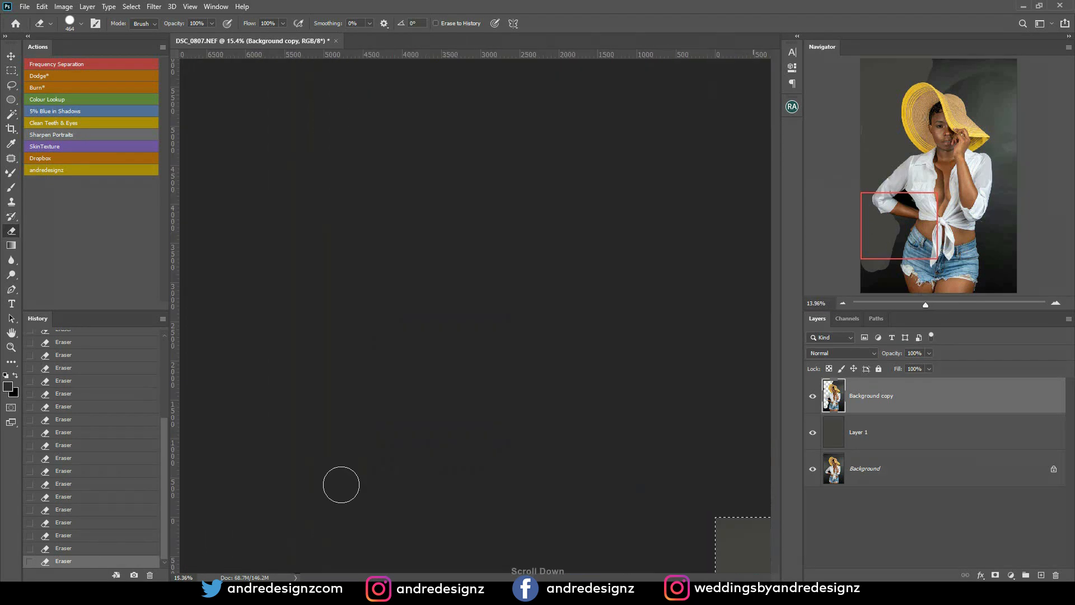
pyautogui.moveTo(345, 469)
pyautogui.mouseDown()
pyautogui.moveTo(347, 568)
pyautogui.moveTo(359, 466)
pyautogui.moveTo(387, 517)
pyautogui.moveTo(348, 540)
pyautogui.mouseUp()
pyautogui.moveTo(588, 442)
pyautogui.mouseDown()
pyautogui.moveTo(600, 535)
pyautogui.moveTo(618, 499)
pyautogui.moveTo(608, 399)
pyautogui.moveTo(573, 453)
pyautogui.moveTo(562, 521)
pyautogui.moveTo(589, 481)
pyautogui.moveTo(637, 288)
pyautogui.moveTo(626, 309)
pyautogui.moveTo(624, 232)
pyautogui.moveTo(603, 157)
pyautogui.moveTo(606, 184)
pyautogui.moveTo(559, 154)
pyautogui.moveTo(554, 134)
pyautogui.moveTo(543, 161)
pyautogui.moveTo(470, 109)
pyautogui.moveTo(587, 118)
pyautogui.moveTo(607, 108)
pyautogui.moveTo(603, 311)
pyautogui.moveTo(567, 430)
pyautogui.moveTo(572, 450)
pyautogui.moveTo(605, 325)
pyautogui.moveTo(592, 193)
pyautogui.moveTo(588, 204)
pyautogui.moveTo(543, 162)
pyautogui.moveTo(469, 128)
pyautogui.moveTo(563, 177)
pyautogui.mouseUp()
# - Erase the remaining backdrop along the hat brim's outer edge and the raised arm's shoulder
pyautogui.scroll(5, 562, 177)
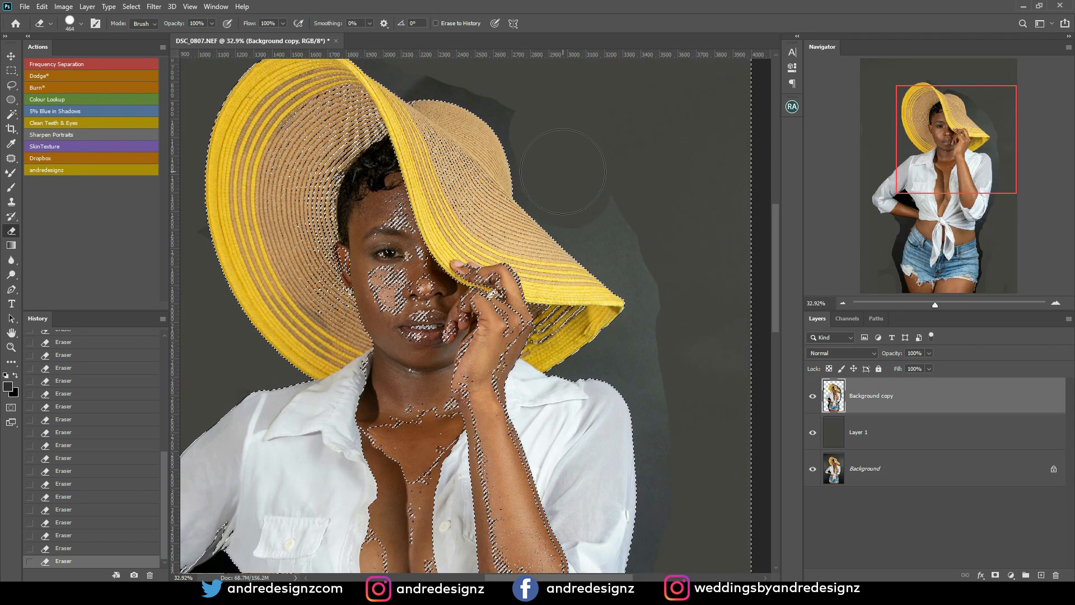
pyautogui.moveTo(570, 193); pyautogui.dragTo(653, 270)
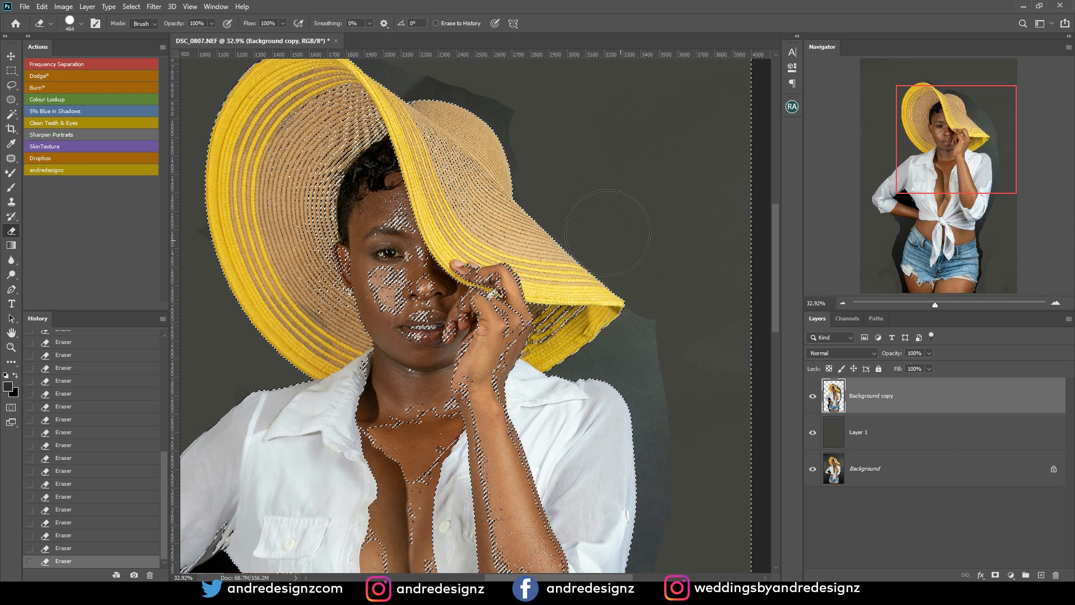
pyautogui.moveTo(640, 259)
pyautogui.mouseDown()
pyautogui.moveTo(660, 276)
pyautogui.moveTo(670, 325)
pyautogui.moveTo(647, 374)
pyautogui.moveTo(666, 510)
pyautogui.mouseUp()
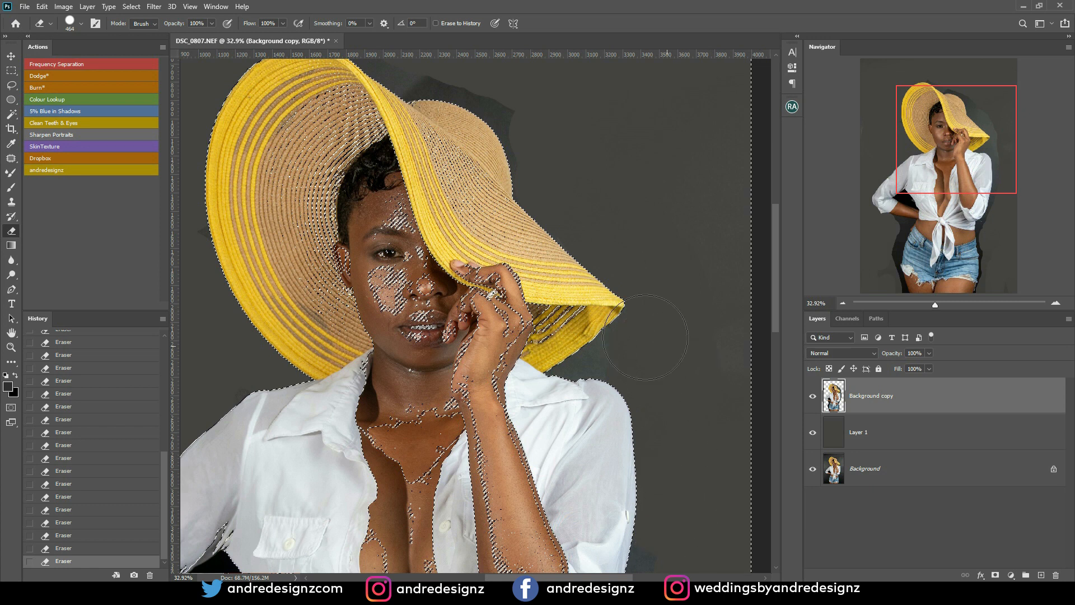
pyautogui.moveTo(660, 353); pyautogui.dragTo(623, 317)
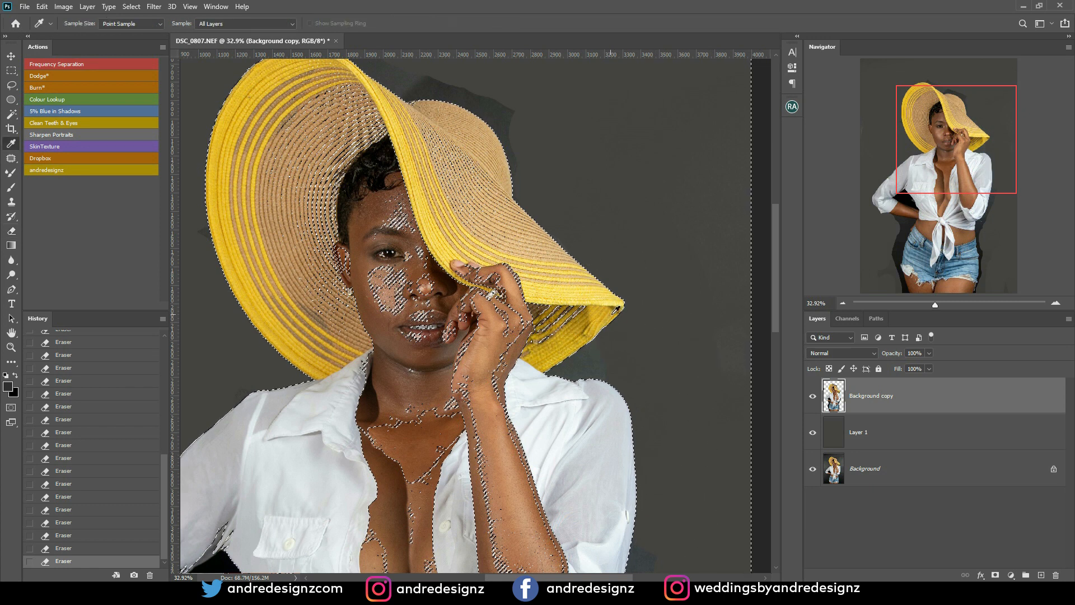
# - Reduce the eraser size to 125 px and erase the leftover backdrop patch around the hat's crown
pyautogui.press('[')
pyautogui.press('[')
pyautogui.press('[')
pyautogui.press('[')
pyautogui.press('[')
pyautogui.press('[')
pyautogui.press('[')
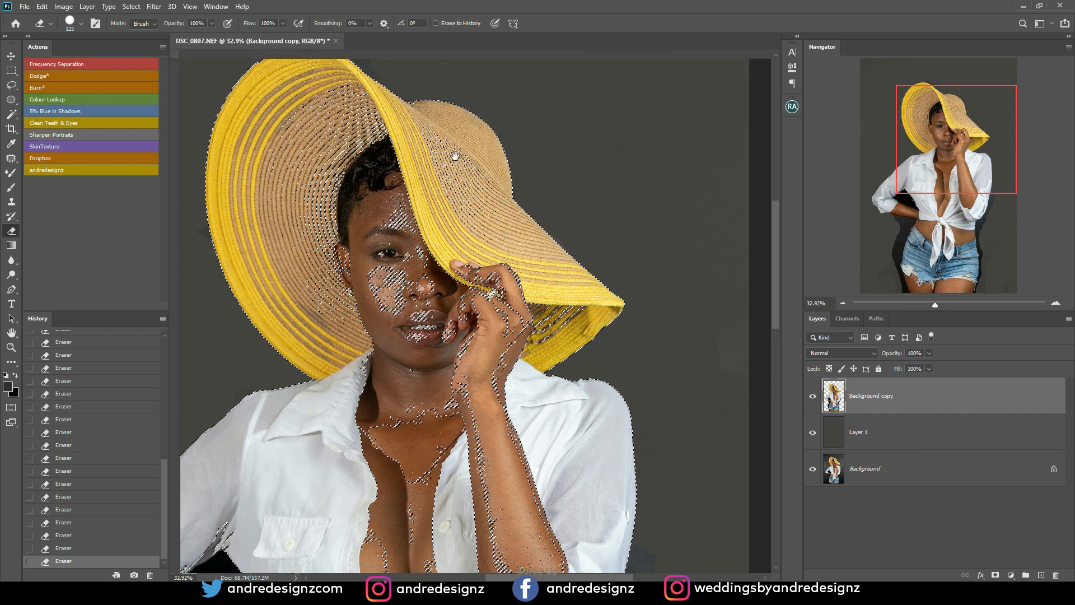
# - Enlarge the eraser to 900 px and erase the leftover backdrop and shadow beside the raised arm's sleeve
pyautogui.scroll(3, 400, 185)
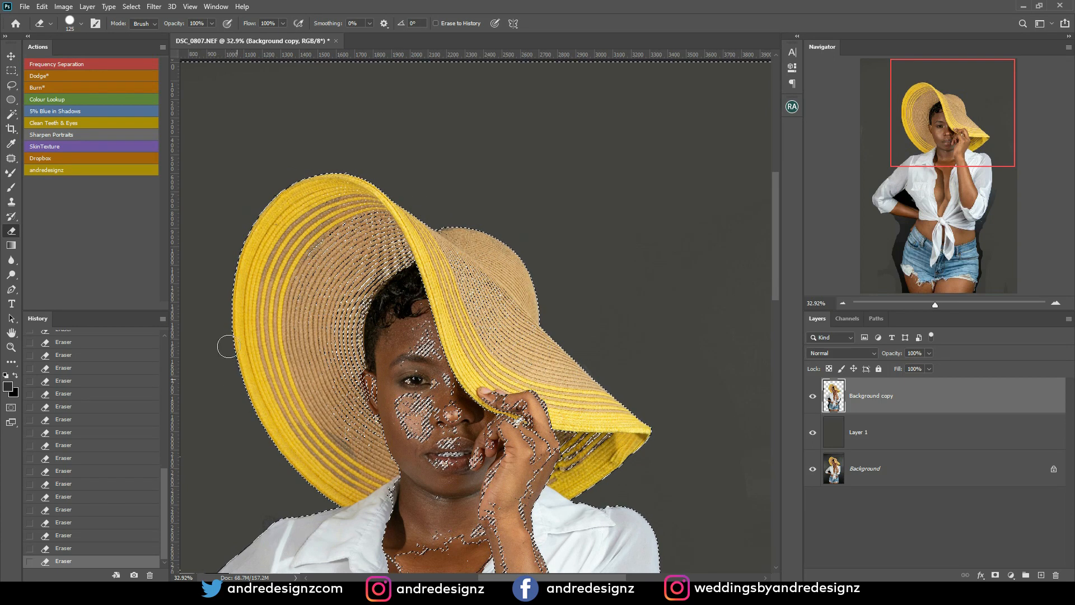
pyautogui.scroll(-5, 227, 336)
pyautogui.hscroll(2, 224, 324)
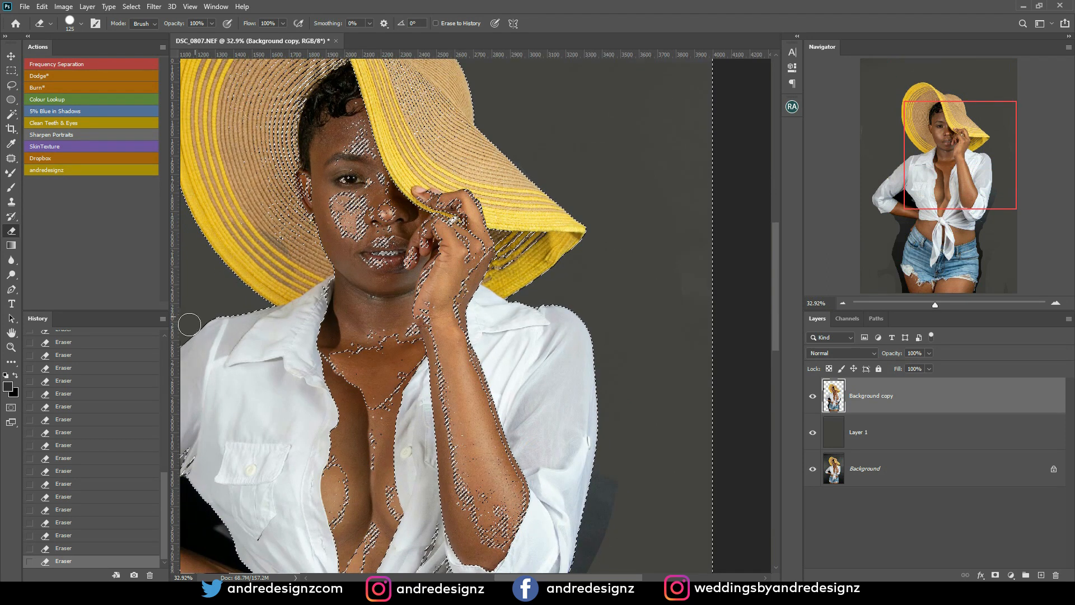
pyautogui.moveTo(486, 332); pyautogui.dragTo(303, 269)
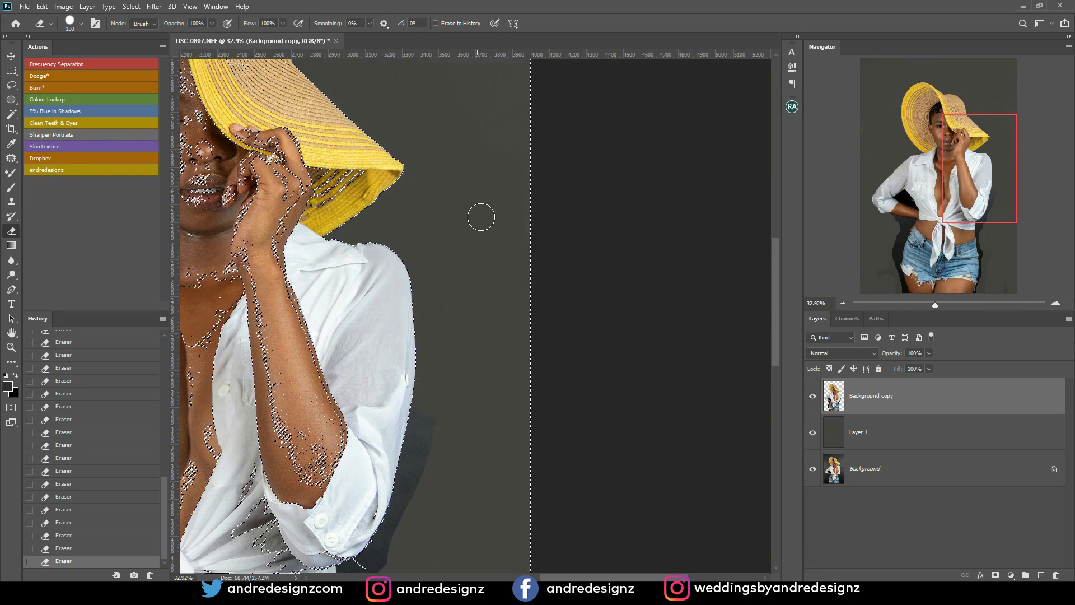
pyautogui.press(']')
pyautogui.press(']')
pyautogui.press(']')
pyautogui.press(']')
pyautogui.press(']')
pyautogui.press(']')
pyautogui.press(']')
pyautogui.press(']')
pyautogui.press(']')
pyautogui.press(']')
pyautogui.press(']')
pyautogui.scroll(5, 496, 217)
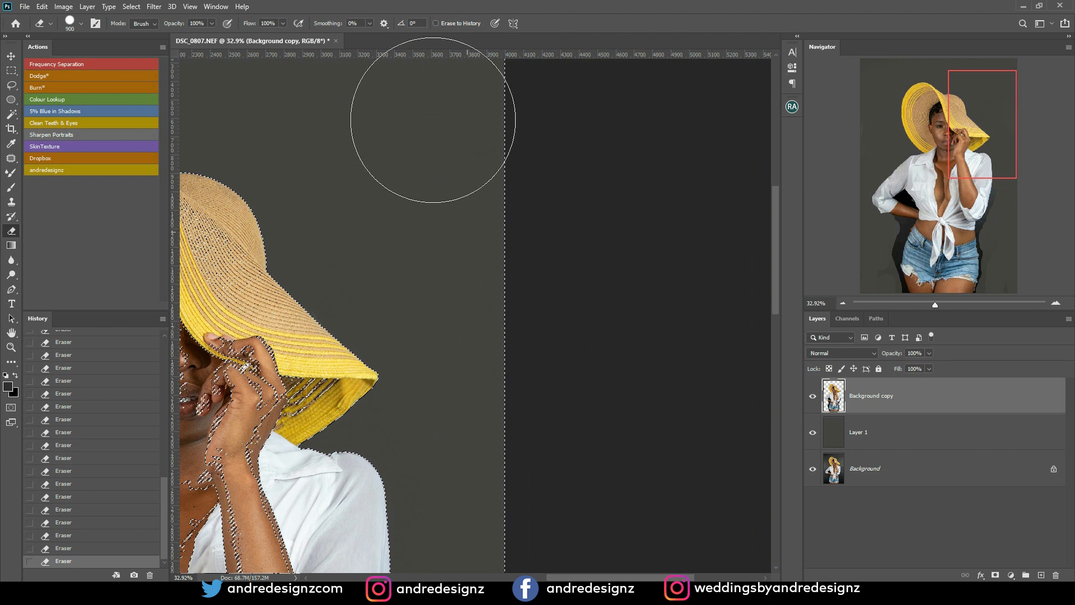
pyautogui.scroll(-6, 489, 272)
pyautogui.hscroll(-4, 322, 259)
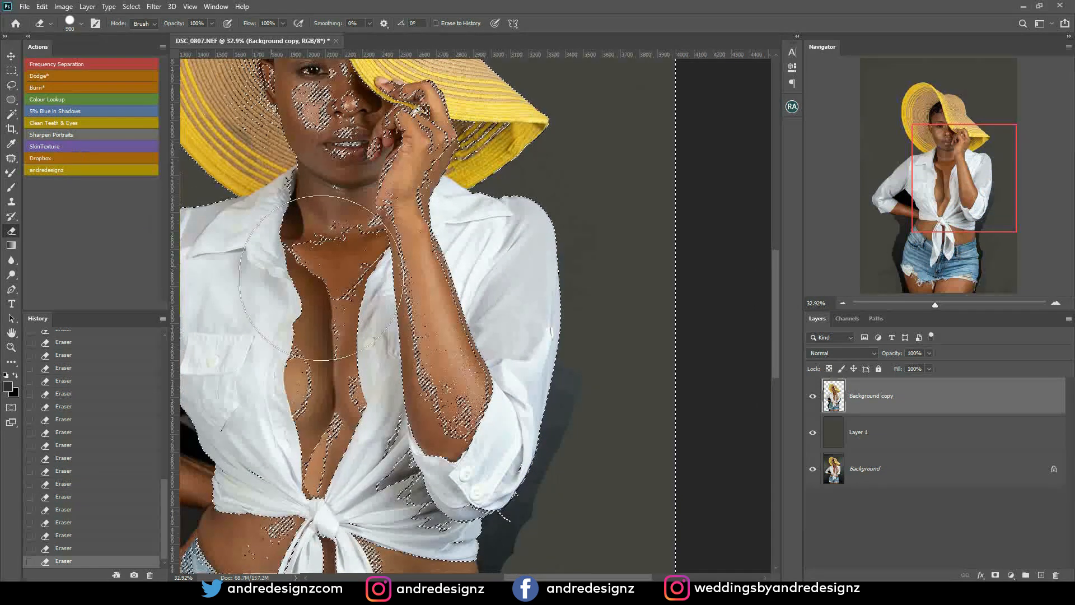
pyautogui.moveTo(460, 295); pyautogui.dragTo(451, 177)
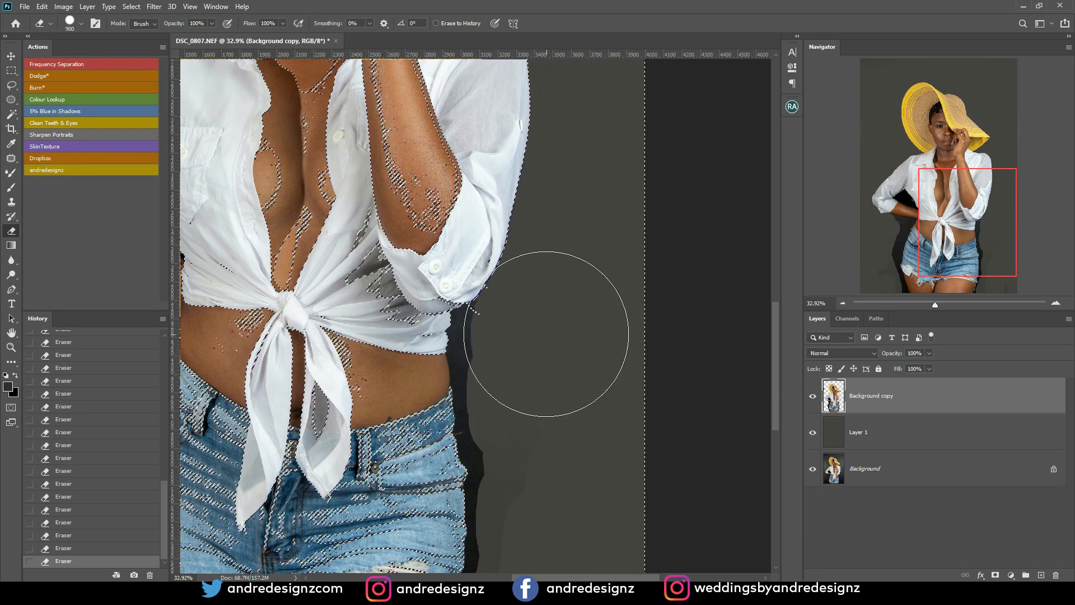
# - Reduce the eraser to 125 px and erase the dark shadow between the raised arm's cuff and the waistband
pyautogui.press('[')
pyautogui.press('[')
pyautogui.press('[')
pyautogui.press('[')
pyautogui.press('[')
pyautogui.press('[')
pyautogui.press('[')
pyautogui.press('[')
pyautogui.press('[')
pyautogui.press('[')
pyautogui.press('[')
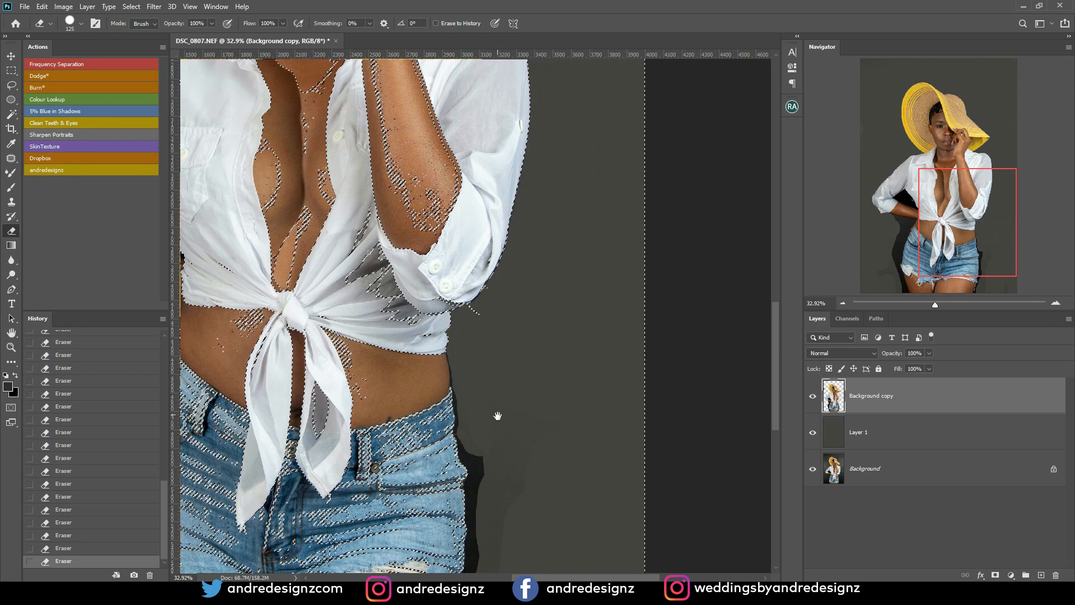
# - Enlarge the eraser to 800 px and erase the uneven backdrop beside the shorts down to the photo's lower edge
pyautogui.moveTo(491, 412); pyautogui.dragTo(441, 276)
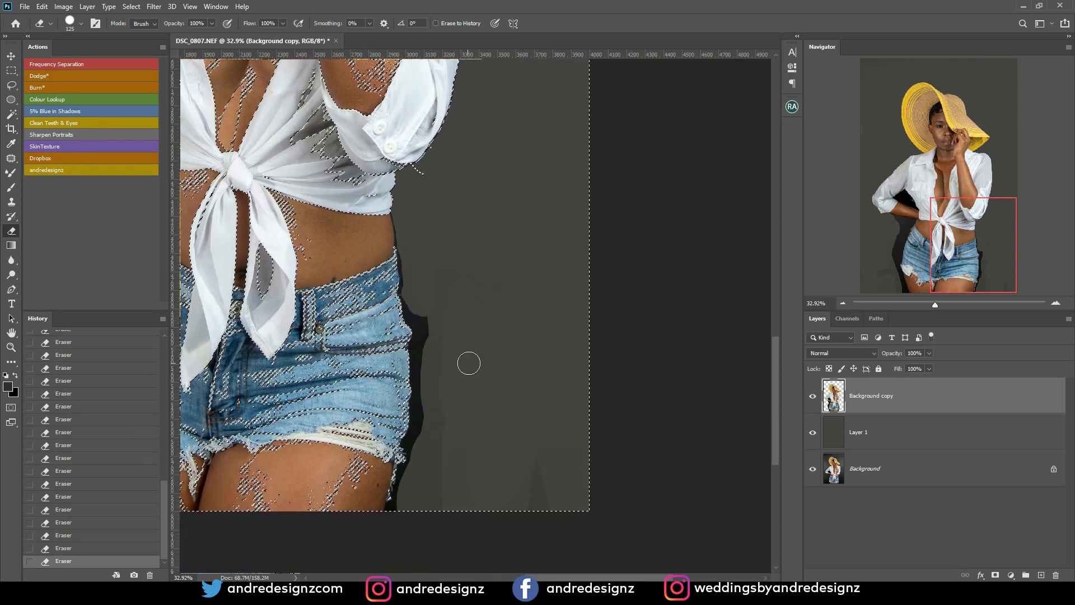
pyautogui.press(']')
pyautogui.press(']')
pyautogui.press(']')
pyautogui.press(']')
pyautogui.press(']')
pyautogui.press(']')
pyautogui.press(']')
pyautogui.press(']')
pyautogui.press(']')
pyautogui.press(']')
pyautogui.press(']')
pyautogui.press(']')
pyautogui.press(']')
pyautogui.press(']')
pyautogui.press(']')
pyautogui.press(']')
pyautogui.press(']')
pyautogui.press(']')
pyautogui.press(']')
pyautogui.press(']')
pyautogui.press('[')
pyautogui.press('[')
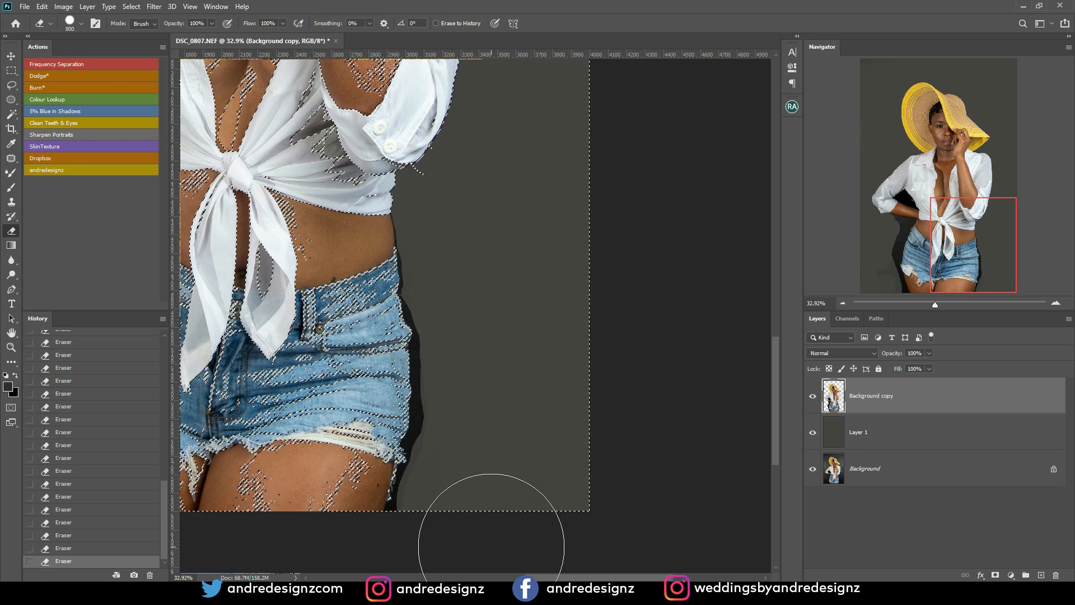
# - Deselect the active selection around the figure
pyautogui.scroll(-5, 480, 456)
pyautogui.scroll(-1, 522, 452)
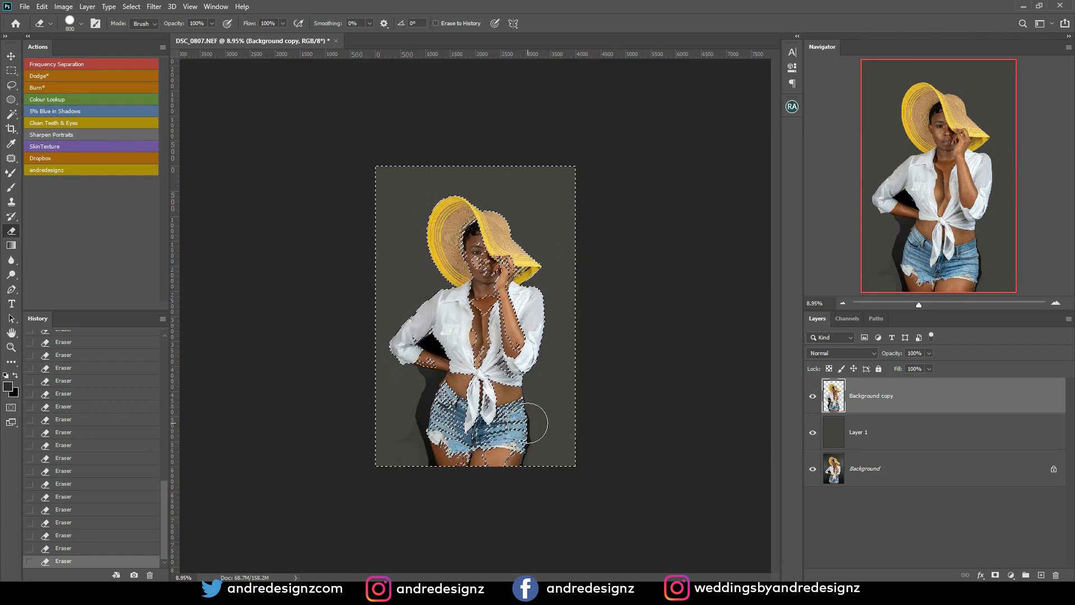
pyautogui.hotkey('ctrl', 'd')
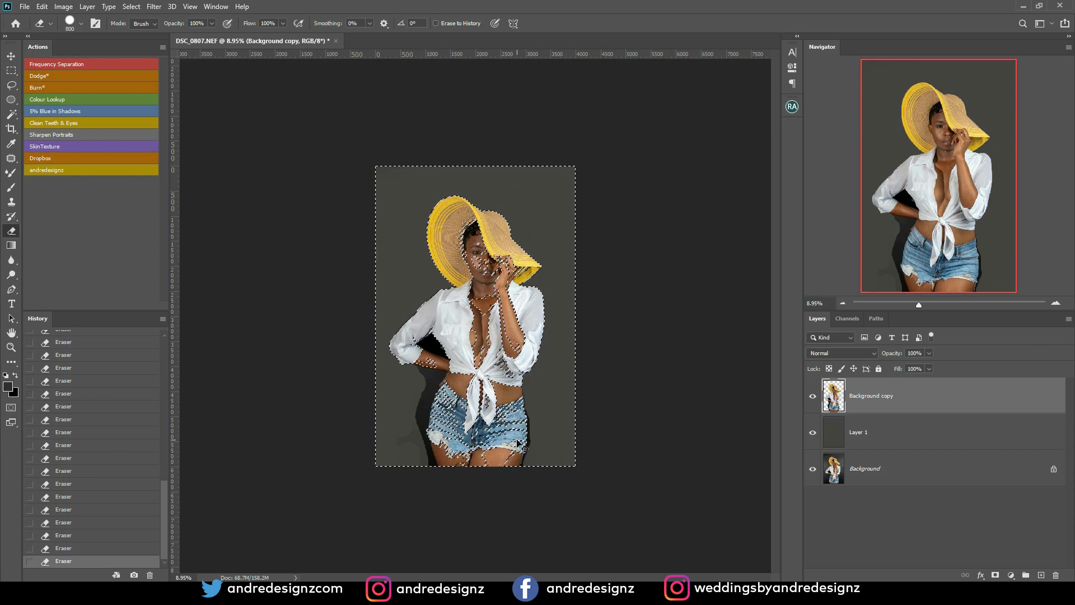
# - Select the black gap between the bent arm and the shirt with the Magic Wand and delete it, including the small leftover grey patch
pyautogui.scroll(4, 509, 393)
pyautogui.scroll(2, 508, 394)
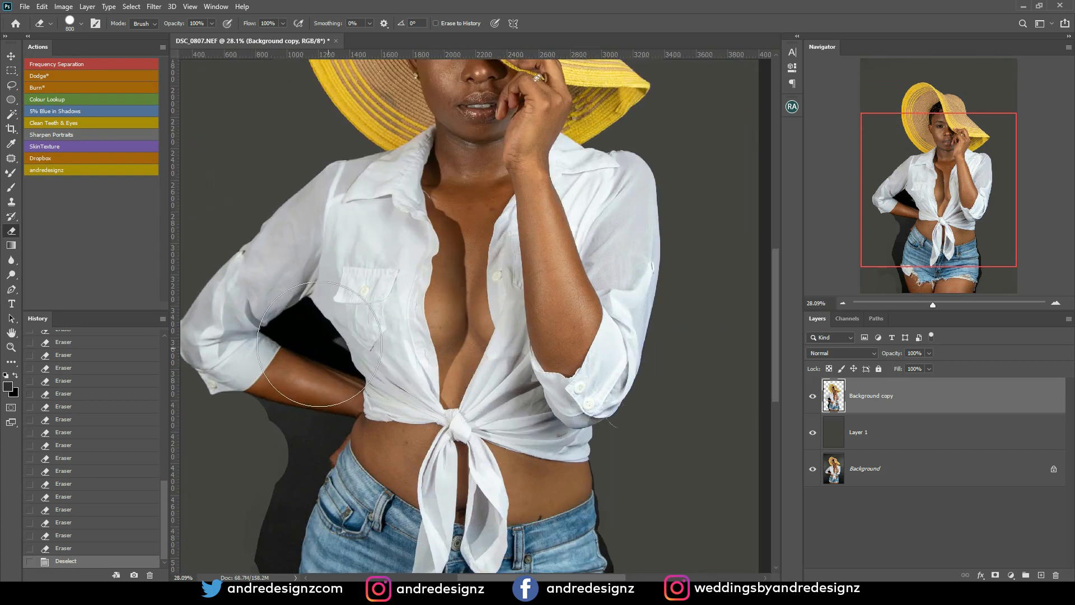
pyautogui.press('p')
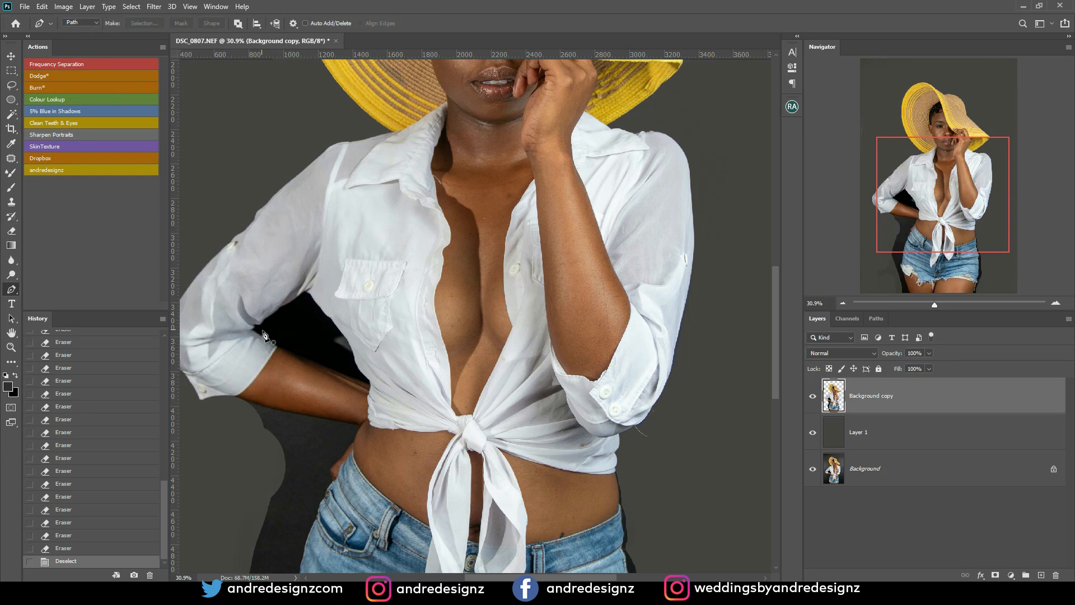
pyautogui.scroll(-4, 264, 334)
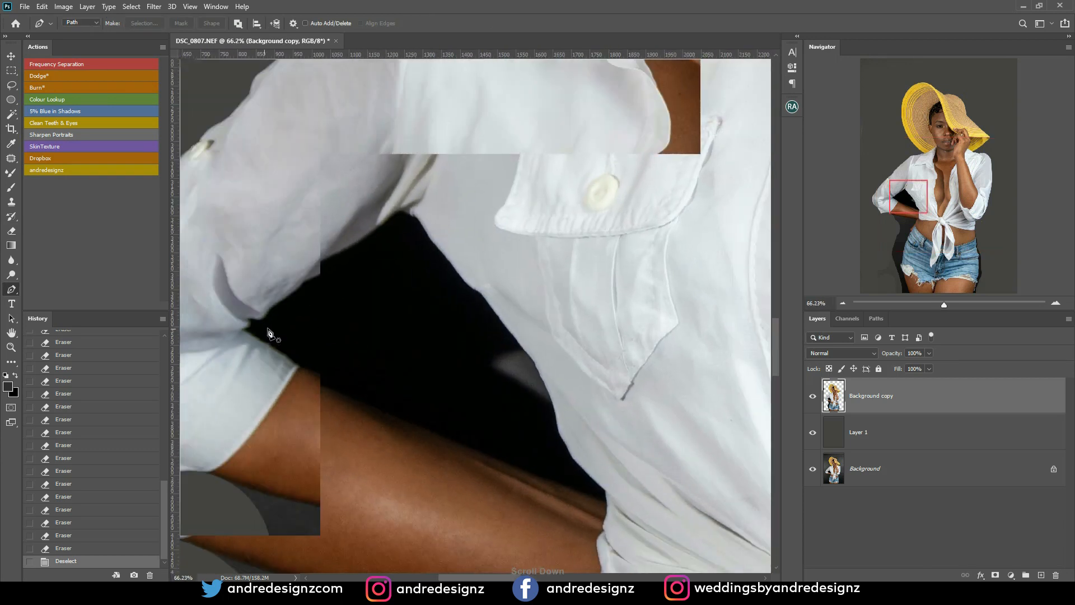
pyautogui.press('w')
pyautogui.click(328, 318)
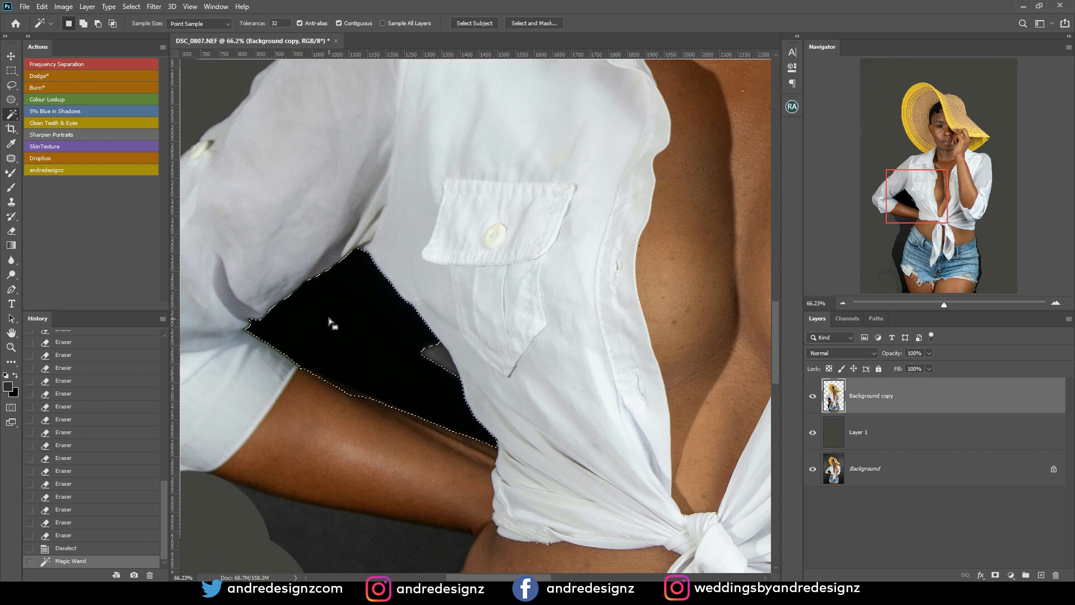
pyautogui.press('Delete')
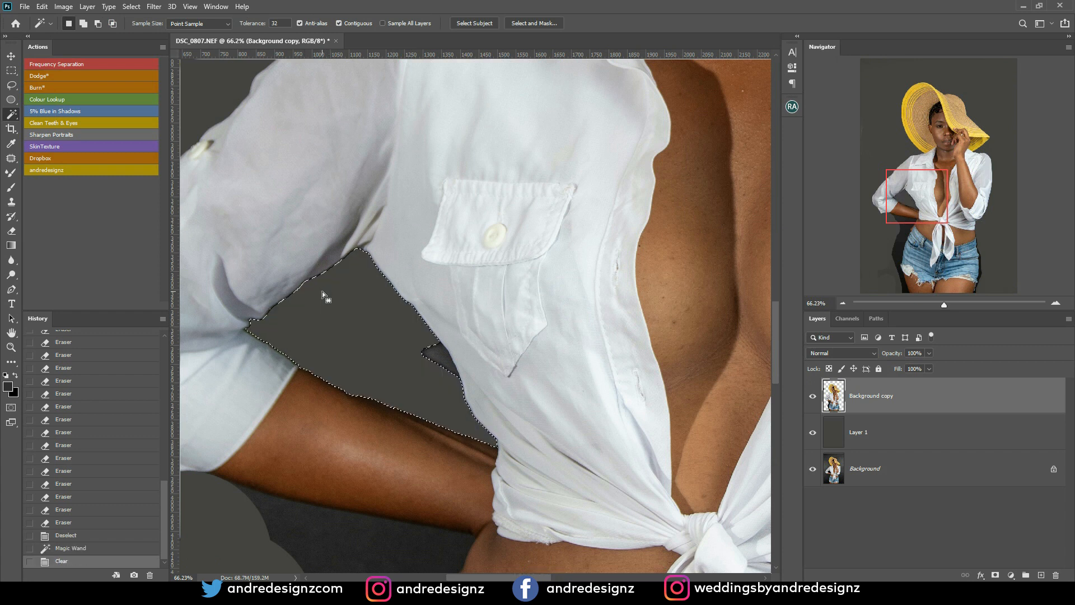
pyautogui.click(429, 355)
pyautogui.press('Delete')
# - Select the dark shadow below the bent forearm and beside the hip with the Magic Wand
pyautogui.scroll(-5, 406, 327)
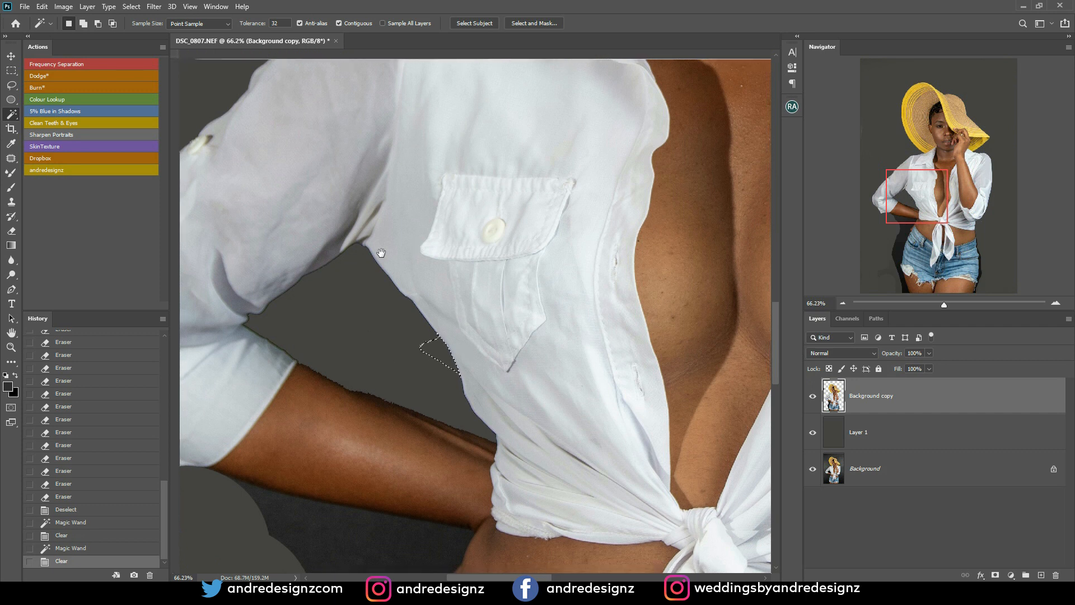
pyautogui.click(402, 267)
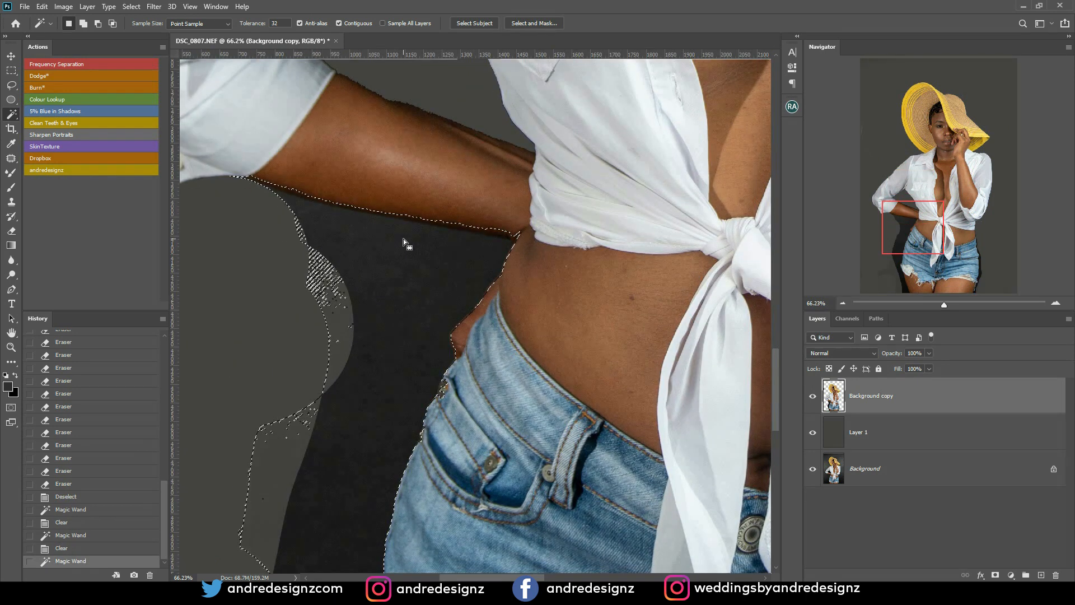
pyautogui.scroll(-4, 370, 265)
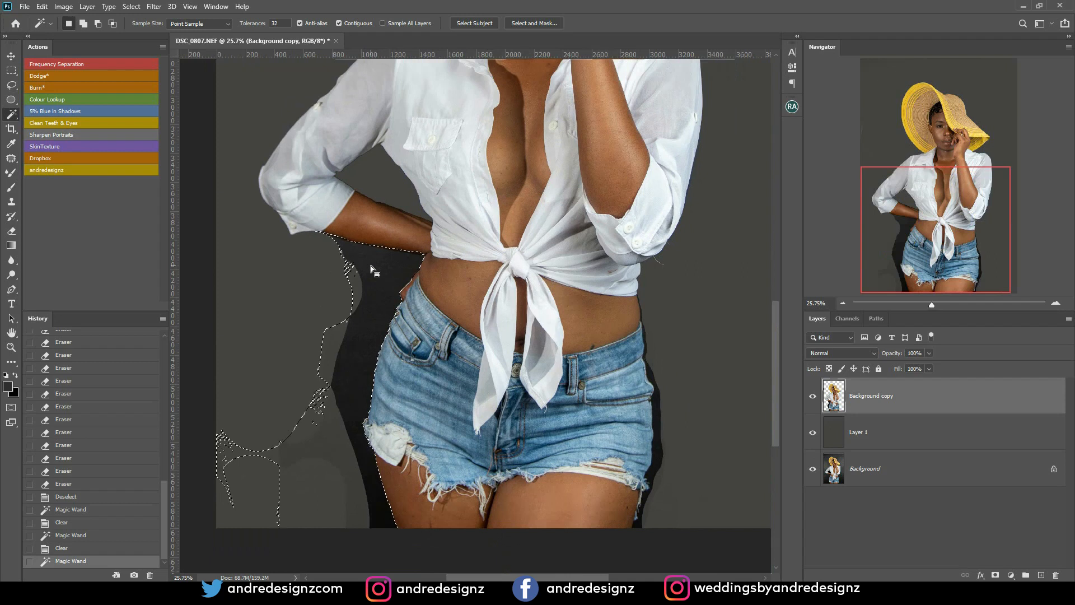
# - Subtract the skin at the waist's edge and the fingertips behind the hip from the shadow selection
pyautogui.scroll(5, 370, 265)
pyautogui.scroll(3, 413, 293)
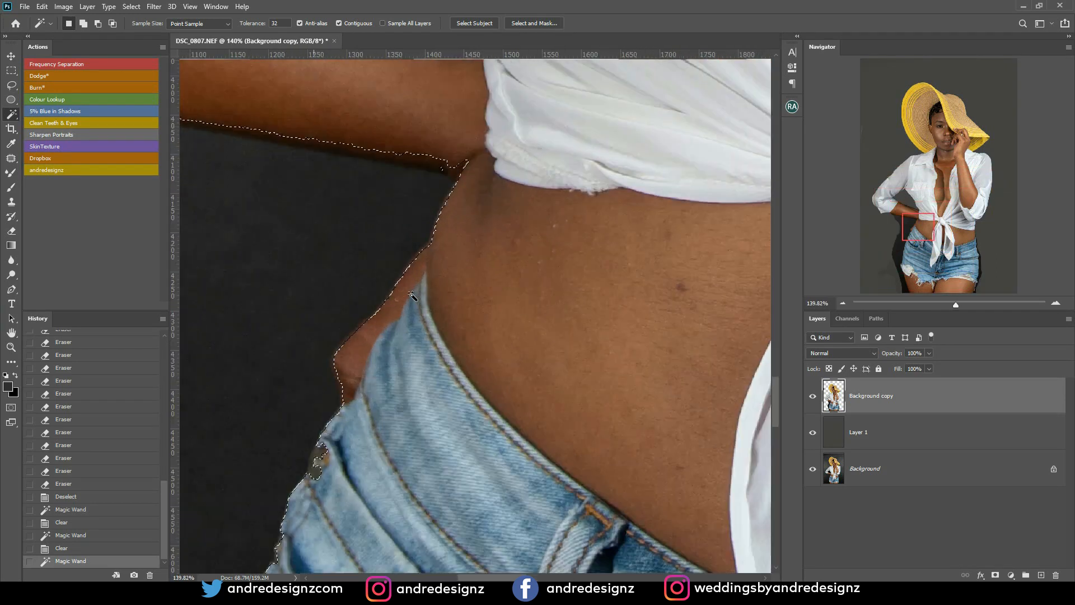
pyautogui.press('alt')
pyautogui.keyDown('alt'); pyautogui.click(454, 195); pyautogui.keyUp('alt')
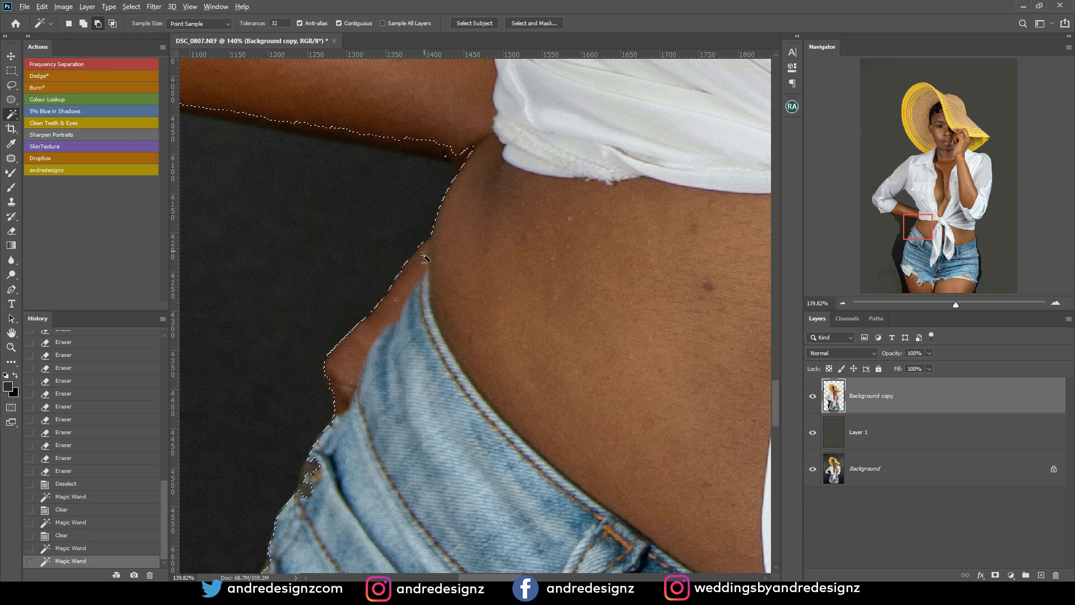
pyautogui.keyDown('alt'); pyautogui.click(334, 384); pyautogui.keyUp('alt')
# - Subtract the two metal rivets on the shorts' outer pocket edge from the shadow selection
pyautogui.moveTo(411, 441); pyautogui.dragTo(445, 182)
pyautogui.keyDown('alt'); pyautogui.click(346, 246); pyautogui.keyUp('alt')
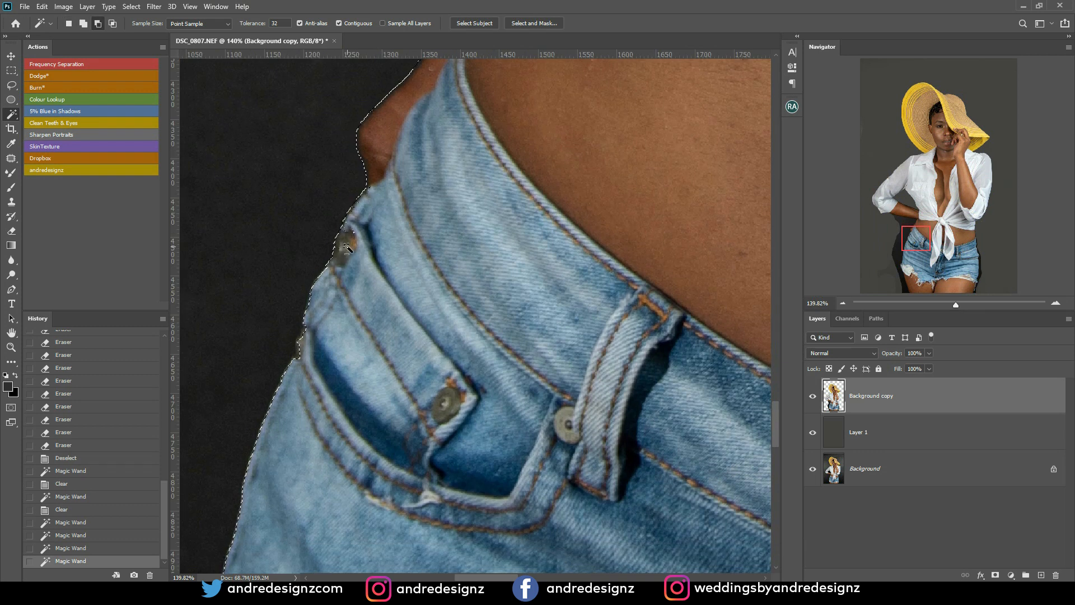
pyautogui.moveTo(354, 389); pyautogui.dragTo(348, 220)
pyautogui.keyDown('alt'); pyautogui.click(301, 194); pyautogui.keyUp('alt')
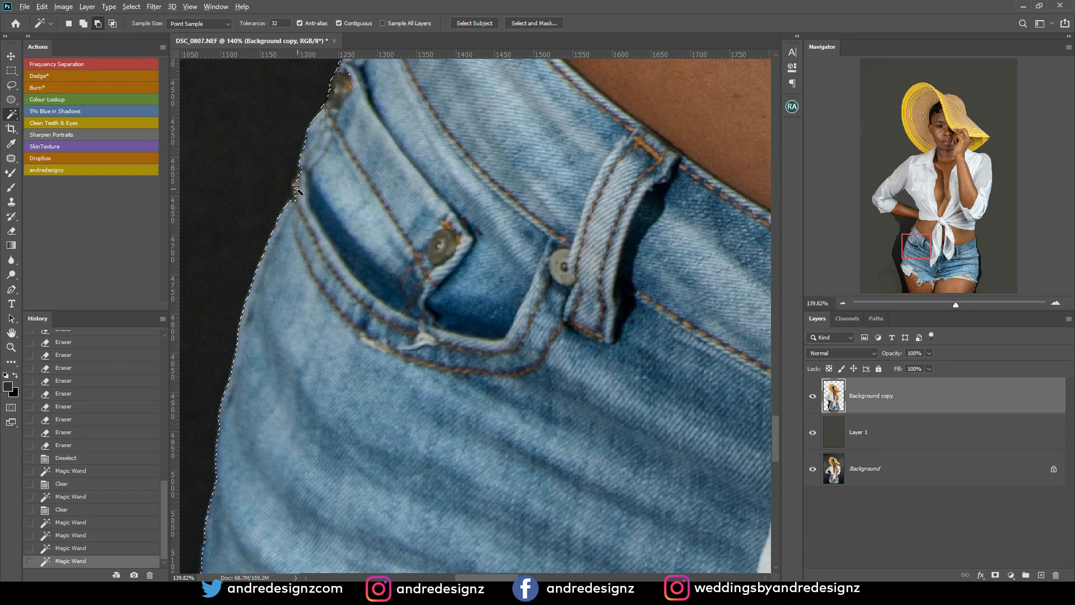
# - Refine the shadow selection along the shorts' frayed outer edge and inspect its outline down to both thighs
pyautogui.moveTo(340, 363); pyautogui.dragTo(353, 103)
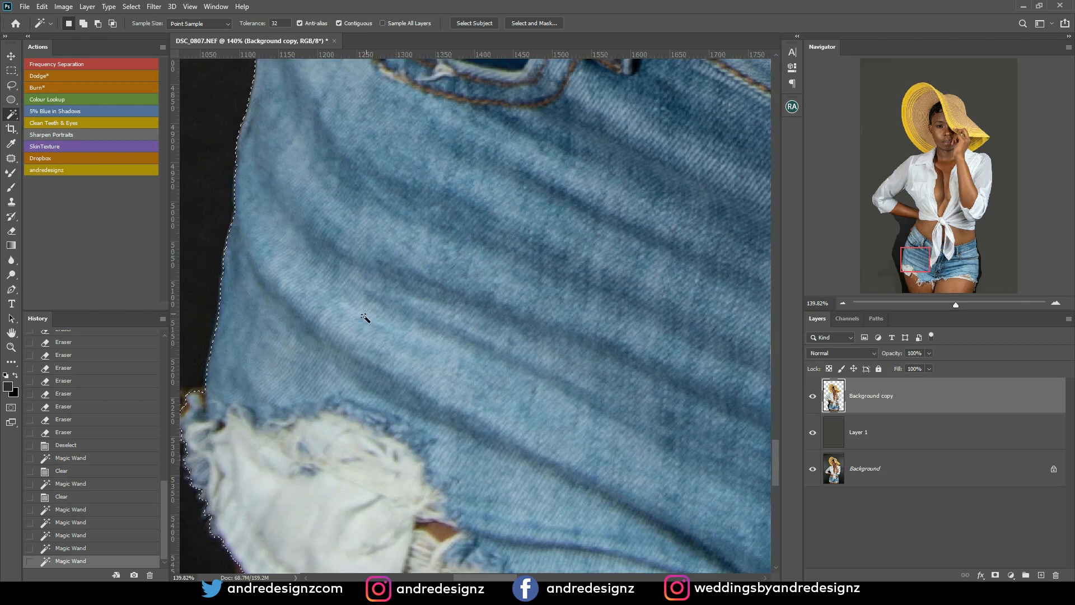
pyautogui.scroll(-3, 370, 313)
pyautogui.moveTo(398, 307); pyautogui.dragTo(281, 113)
pyautogui.moveTo(237, 321); pyautogui.dragTo(444, 329)
pyautogui.hotkey('ctrl', 'r')
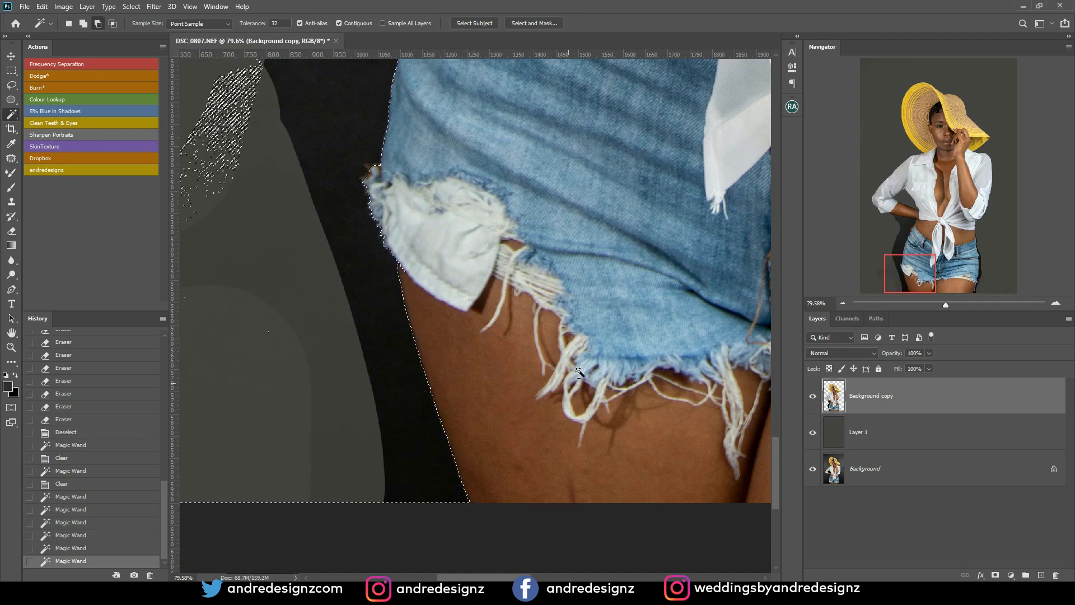
pyautogui.moveTo(584, 317); pyautogui.dragTo(157, 269)
pyautogui.moveTo(706, 422); pyautogui.dragTo(229, 386)
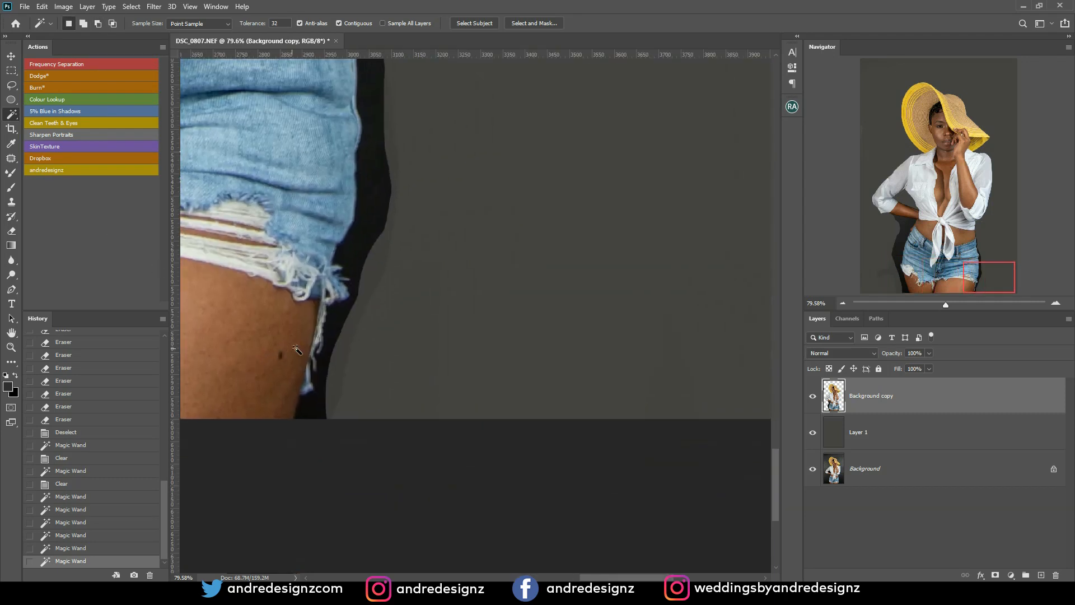
pyautogui.hotkey('ctrl', '0')
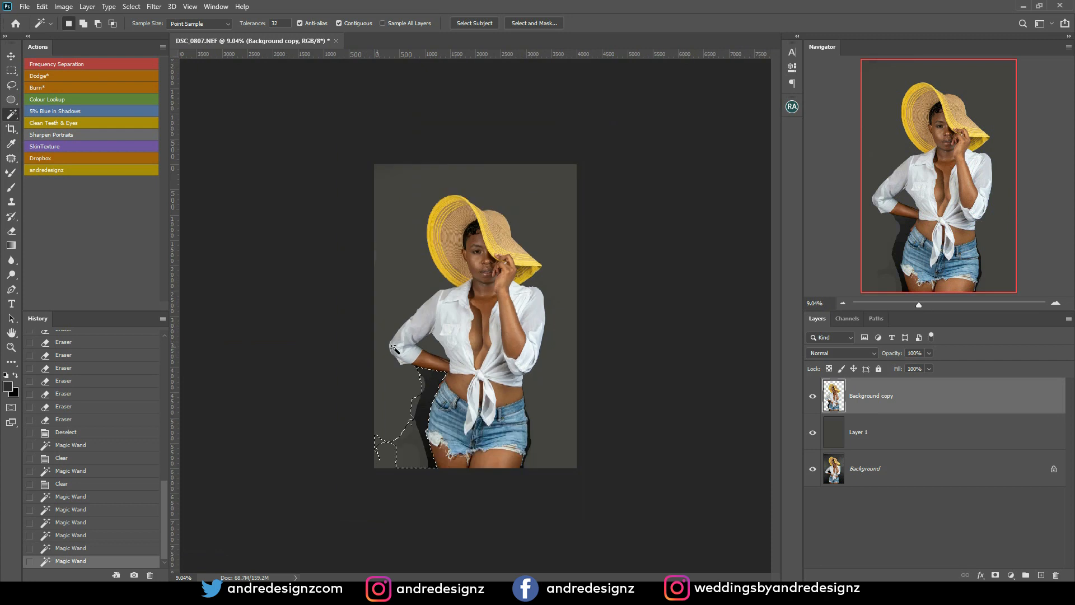
pyautogui.scroll(8, 324, 412)
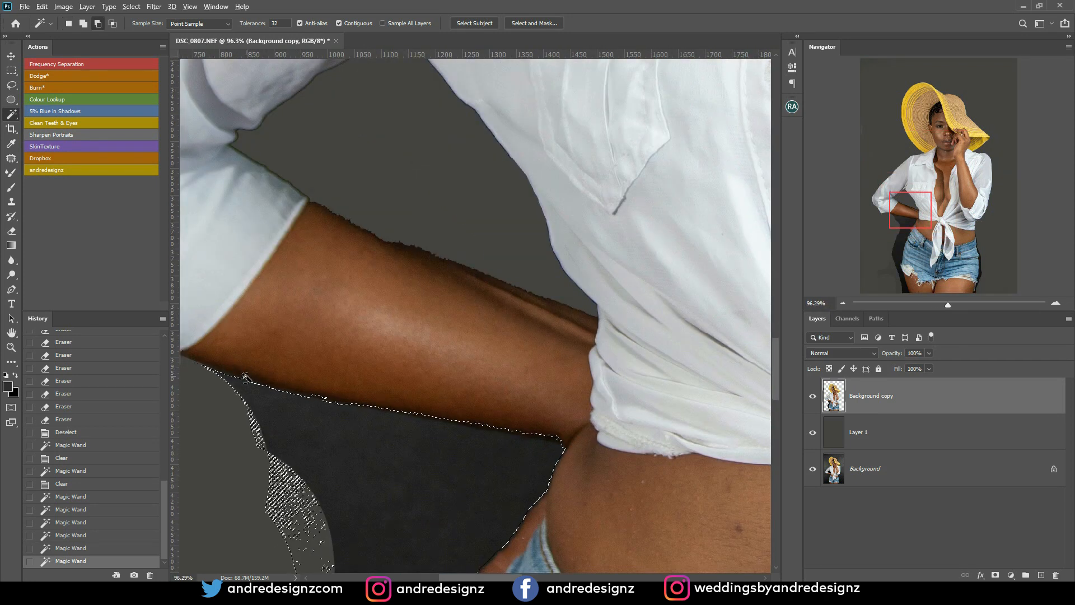
pyautogui.keyDown('alt'); pyautogui.click(245, 378); pyautogui.keyUp('alt')
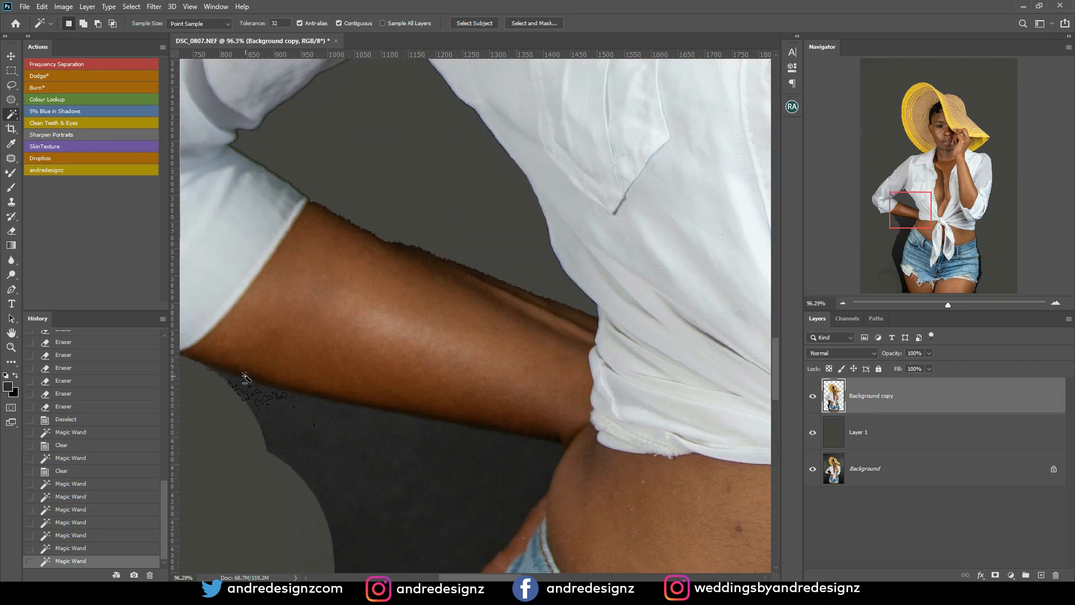
pyautogui.hotkey('ctrl', 'z')
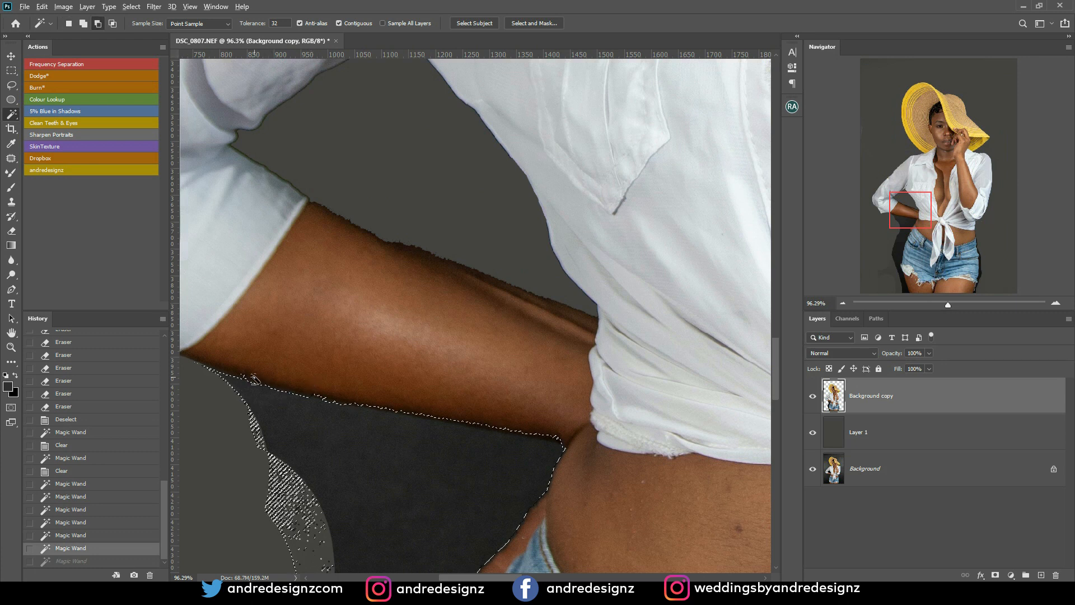
pyautogui.keyDown('alt'); pyautogui.click(245, 378); pyautogui.keyUp('alt')
pyautogui.hotkey('ctrl', 'z')
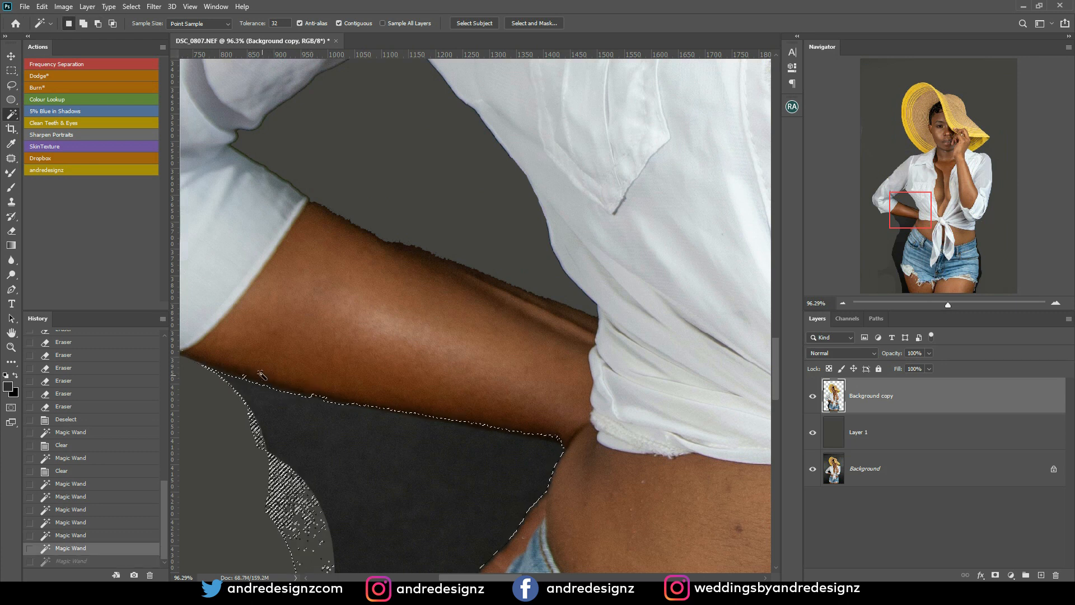
# - Subtract the bent forearm's lower edge, up to where it meets the waist, from the shadow selection
pyautogui.keyDown('alt'); pyautogui.click(252, 373); pyautogui.keyUp('alt')
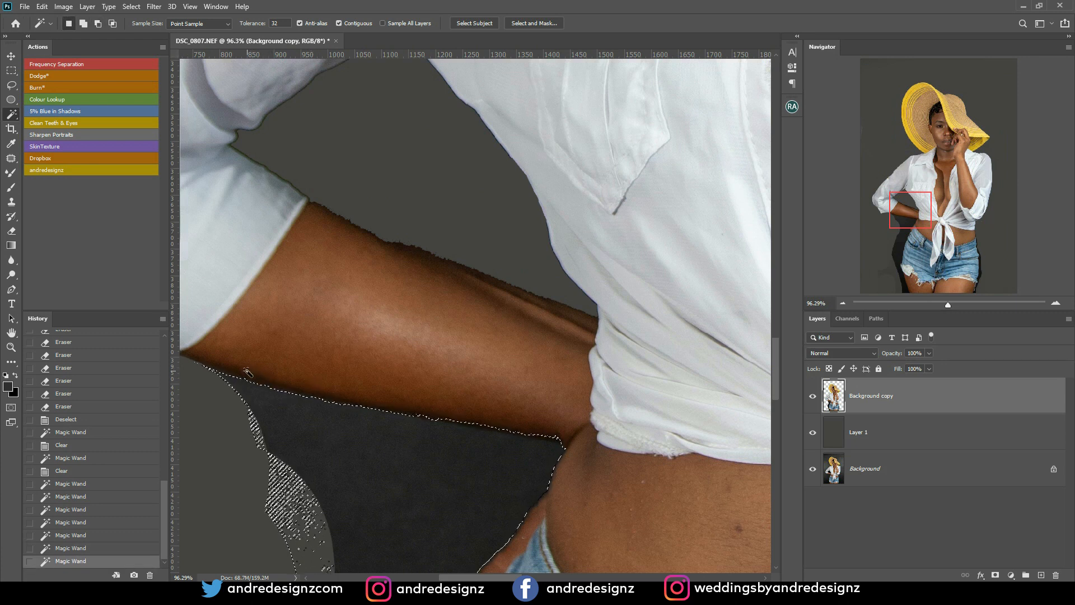
pyautogui.keyDown('alt'); pyautogui.click(247, 372); pyautogui.keyUp('alt')
pyautogui.hotkey('ctrl', 'z')
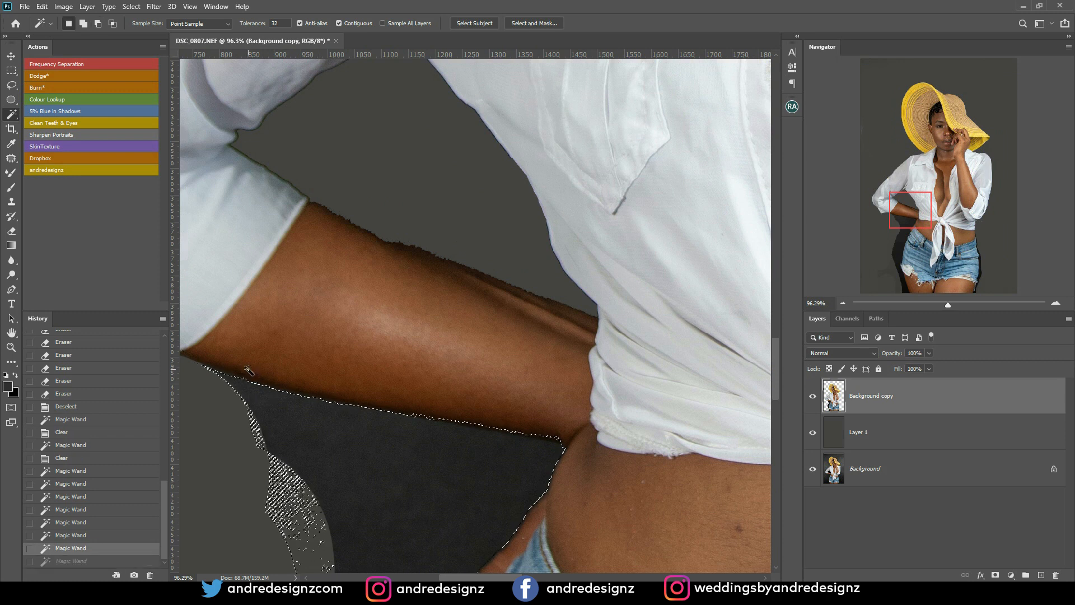
pyautogui.keyDown('alt'); pyautogui.click(423, 409); pyautogui.keyUp('alt')
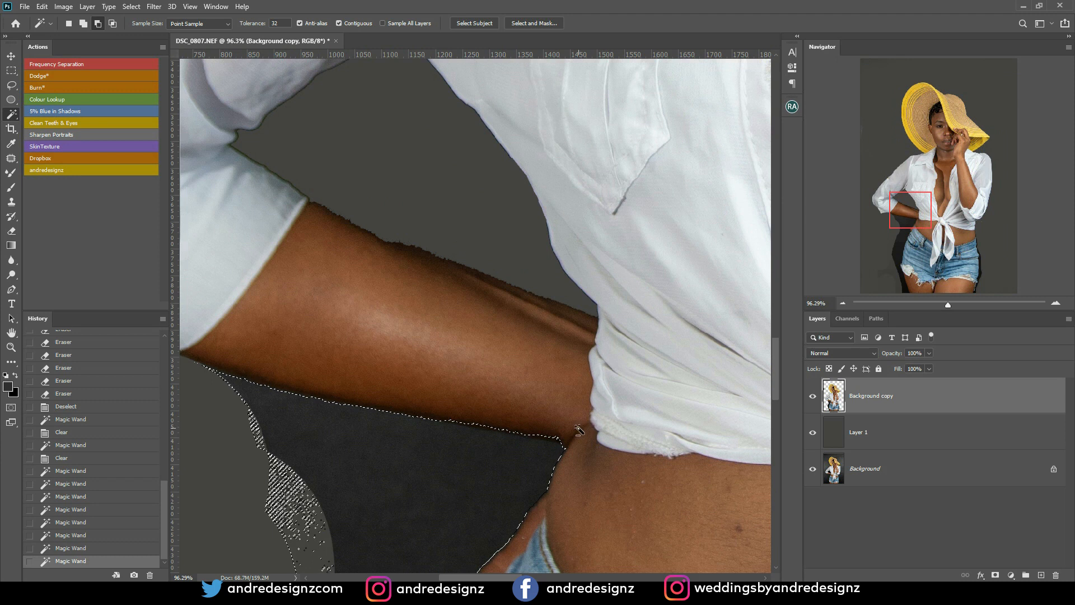
pyautogui.keyDown('alt'); pyautogui.click(560, 431); pyautogui.keyUp('alt')
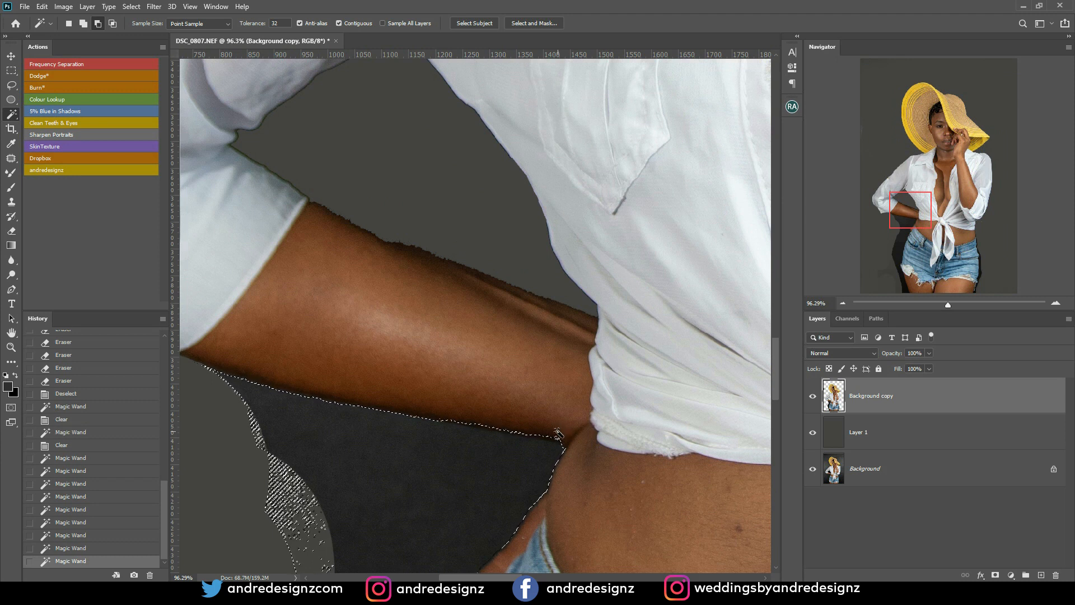
# - Subtract the remaining skin where the bent forearm meets the waist from the shadow selection and check the whole outline
pyautogui.keyDown('alt'); pyautogui.click(558, 433); pyautogui.keyUp('alt')
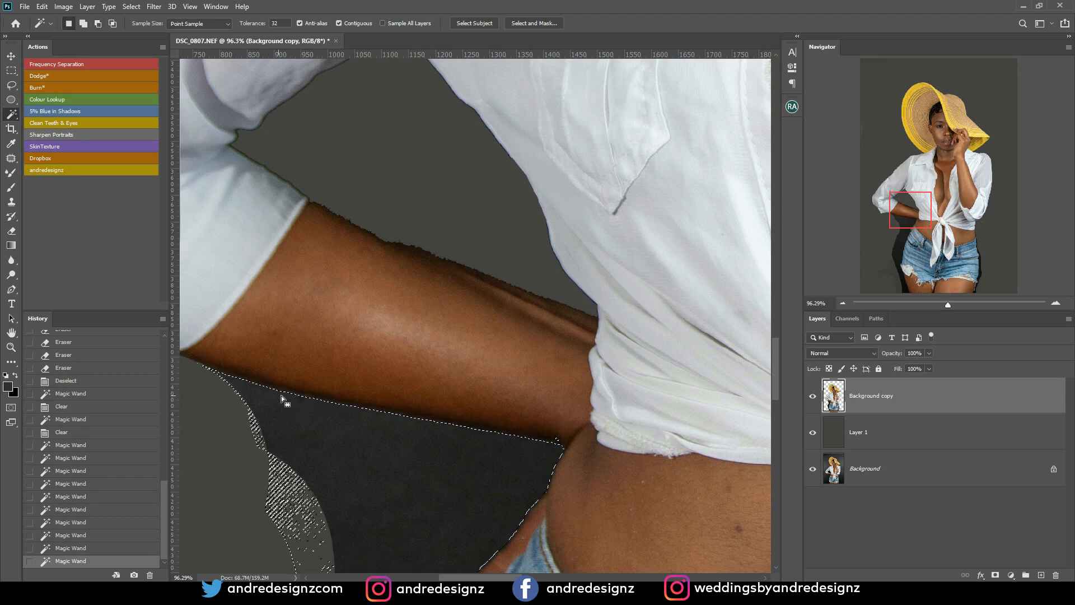
pyautogui.scroll(-2, 419, 404)
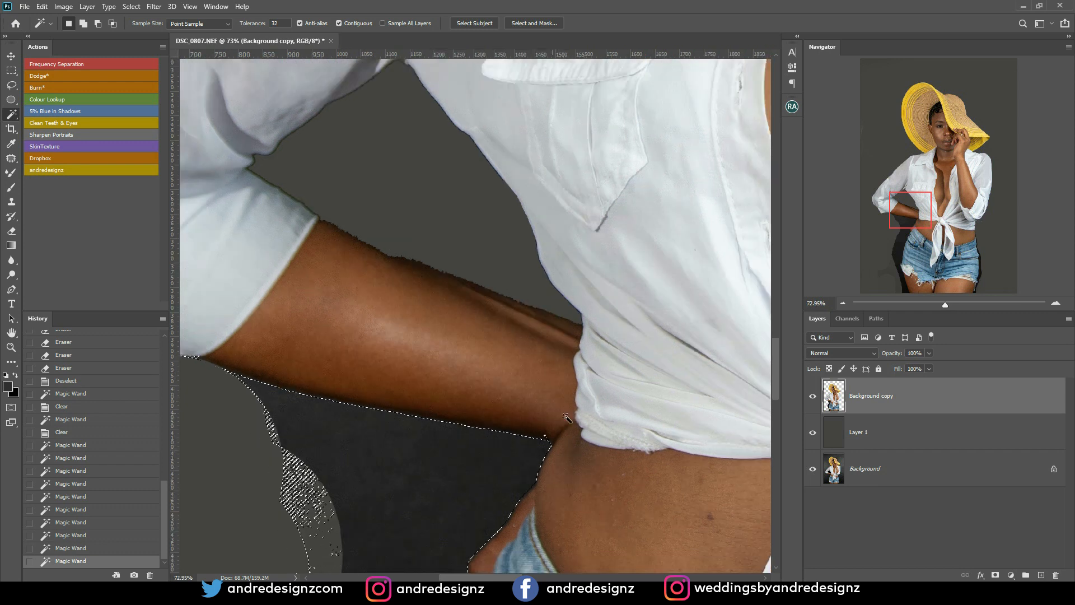
pyautogui.keyDown('alt'); pyautogui.click(529, 428); pyautogui.keyUp('alt')
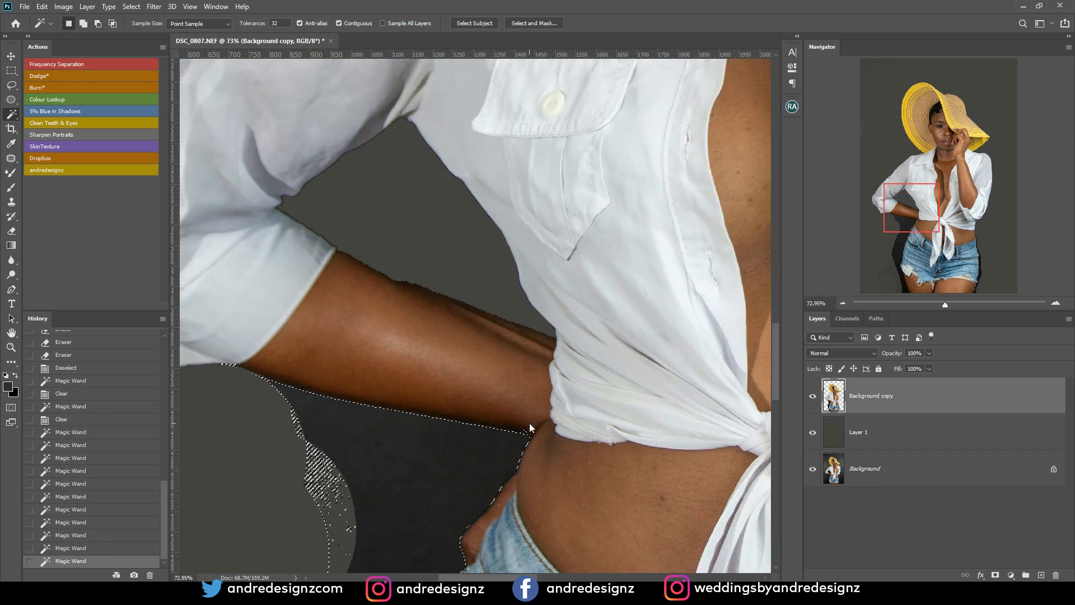
pyautogui.keyDown('alt'); pyautogui.click(530, 430); pyautogui.keyUp('alt')
pyautogui.keyDown('alt'); pyautogui.click(527, 426); pyautogui.keyUp('alt')
pyautogui.scroll(-5, 538, 421)
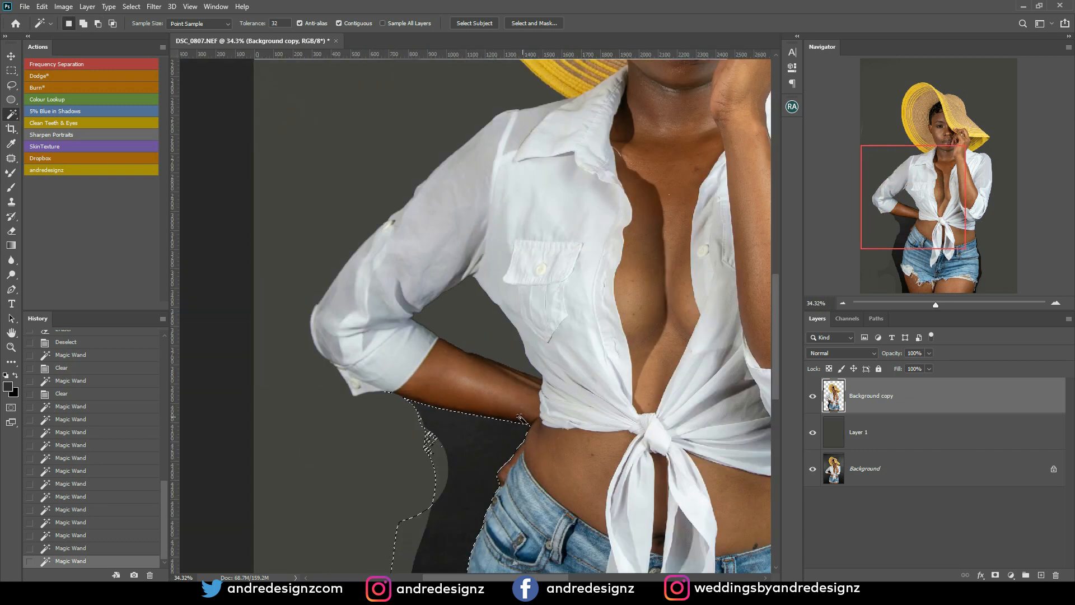
pyautogui.scroll(-1, 517, 419)
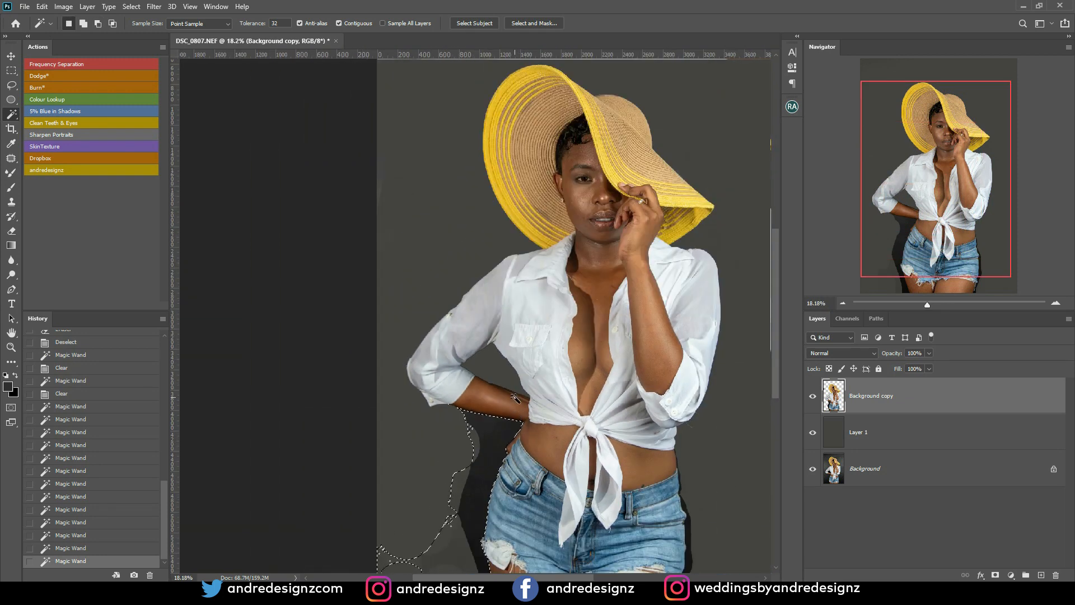
# - Clear the selected shadow below the bent forearm from the Background copy layer, deselect, and inspect the cleaned arm edge
pyautogui.press('Delete')
pyautogui.scroll(4, 515, 408)
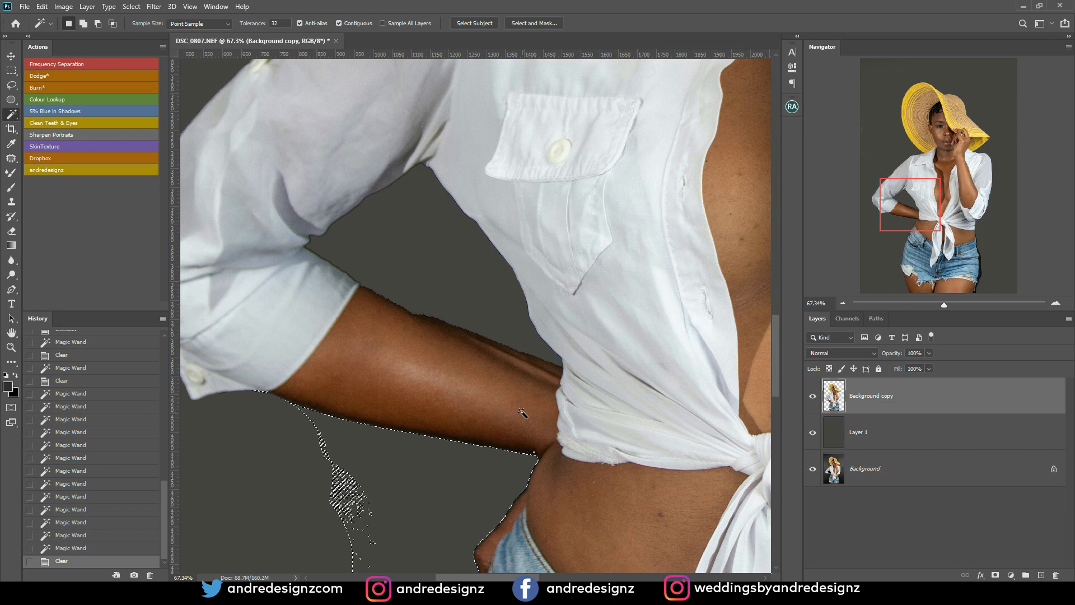
pyautogui.hotkey('ctrl', 'd')
pyautogui.scroll(5, 515, 410)
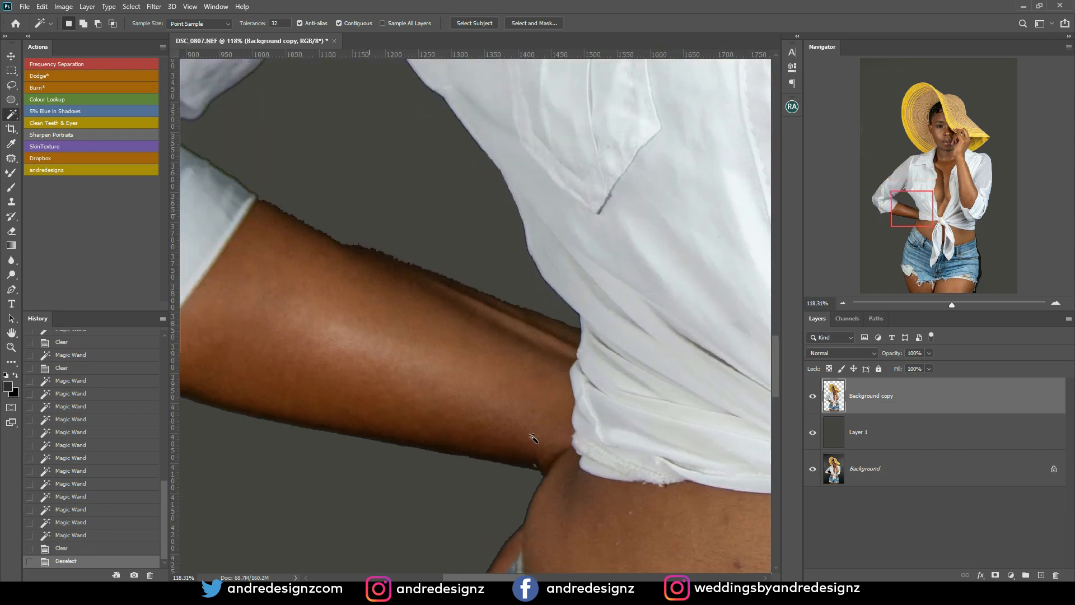
pyautogui.scroll(-9, 532, 437)
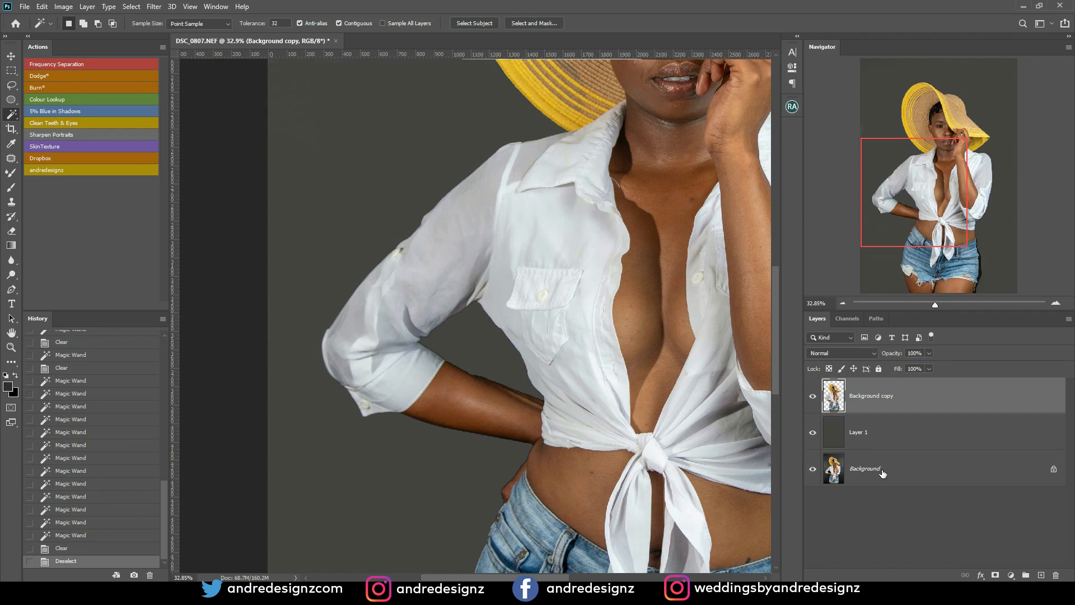
# - Select the backdrop and dark shadow beside the hip under the raised arm on the Background layer with the Magic Wand
pyautogui.click(878, 471)
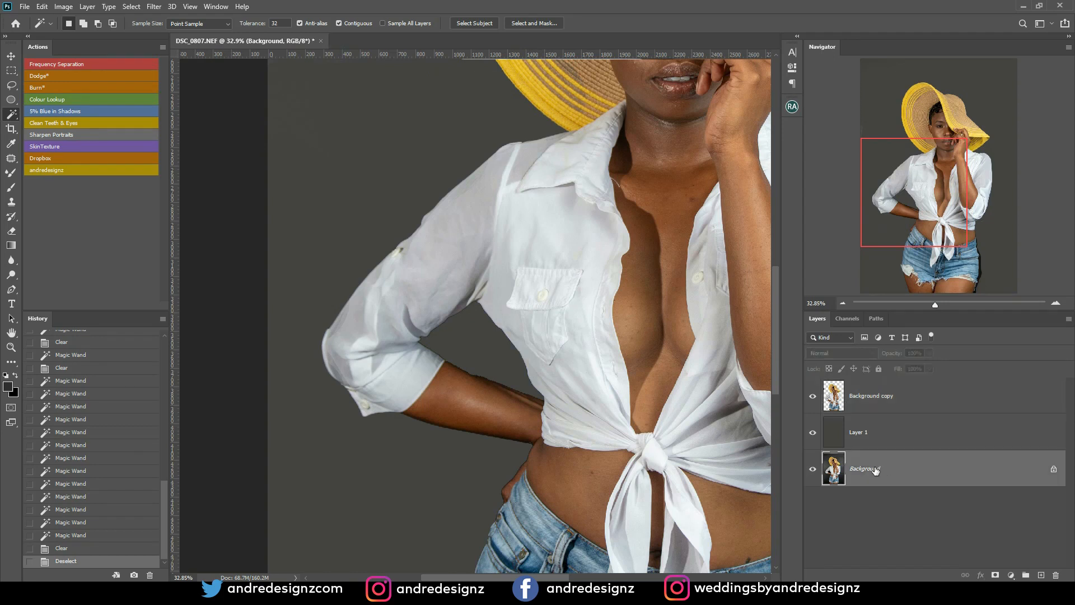
pyautogui.scroll(4, 528, 457)
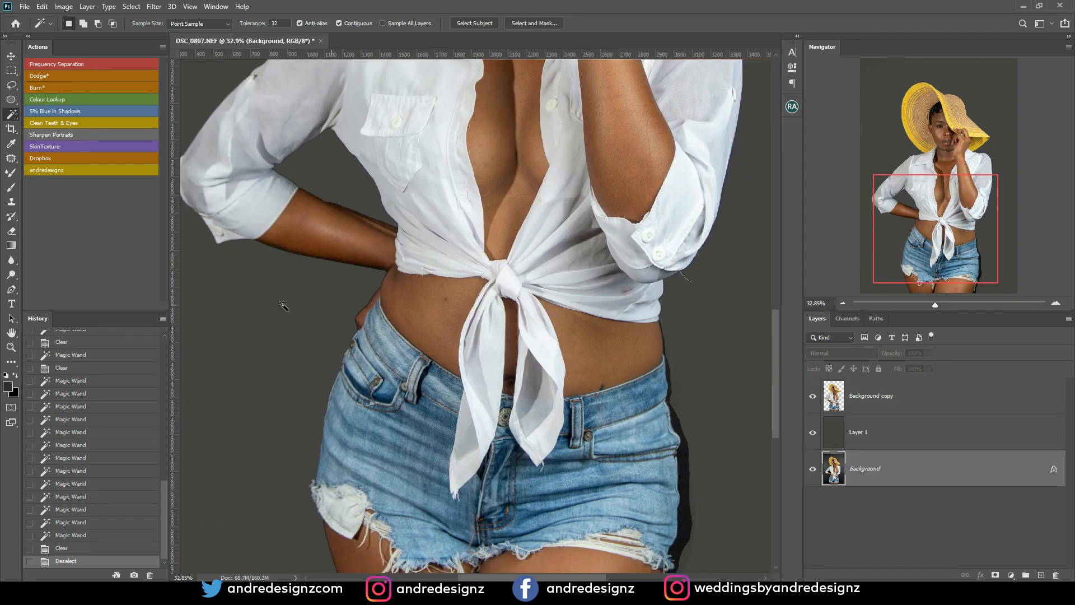
pyautogui.scroll(-4, 300, 279)
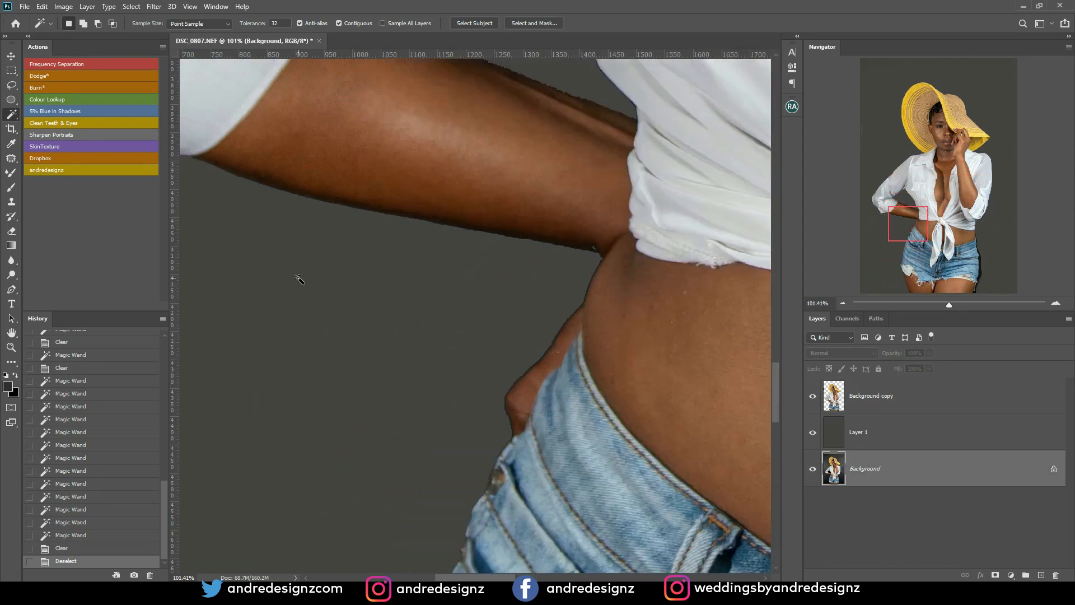
pyautogui.scroll(-2, 307, 287)
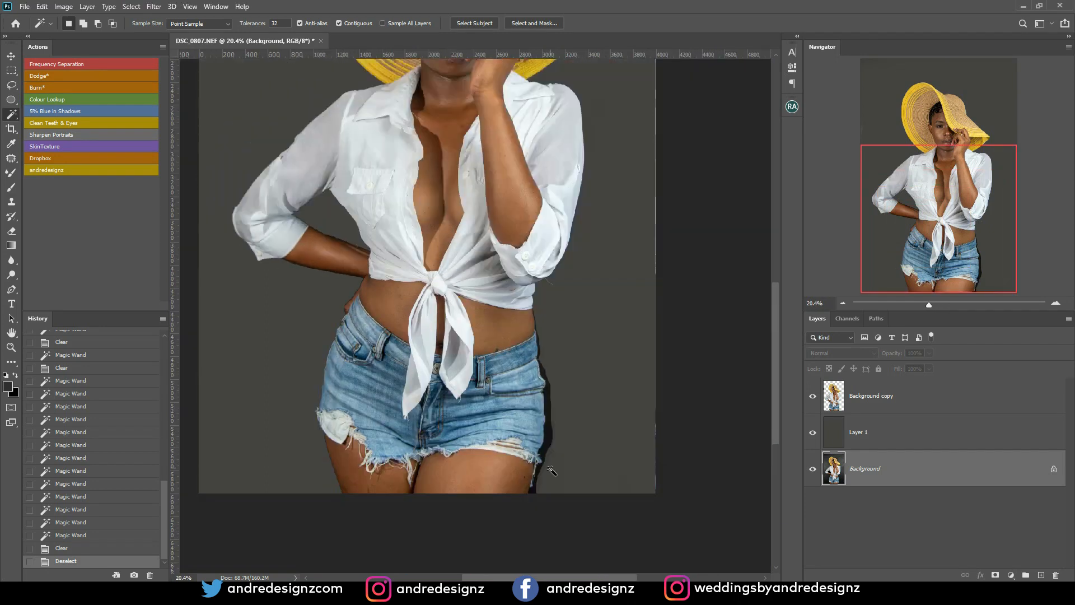
pyautogui.scroll(2, 605, 446)
pyautogui.click(499, 417)
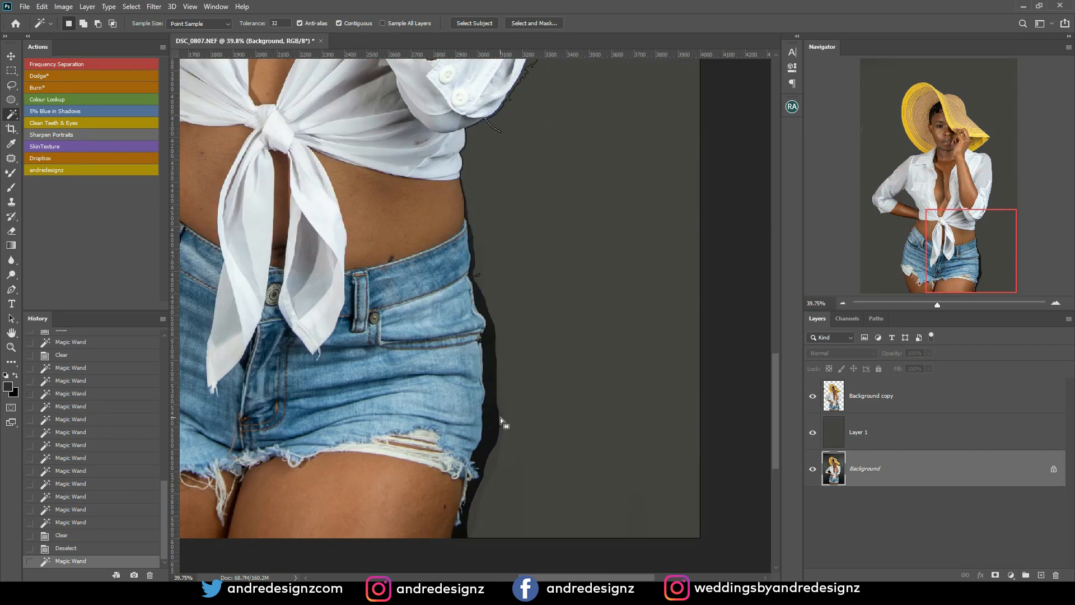
pyautogui.scroll(-1, 509, 394)
pyautogui.scroll(-1, 508, 395)
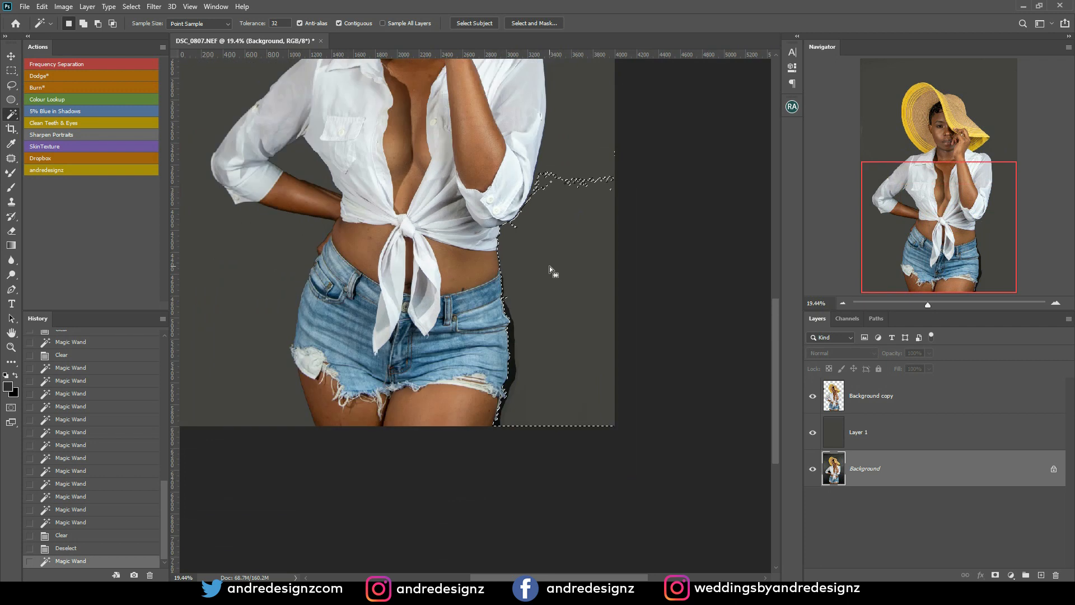
# - Clear the selected hip-side shadow from the Background copy layer and deselect
pyautogui.hotkey('shift', 'BackSpace')
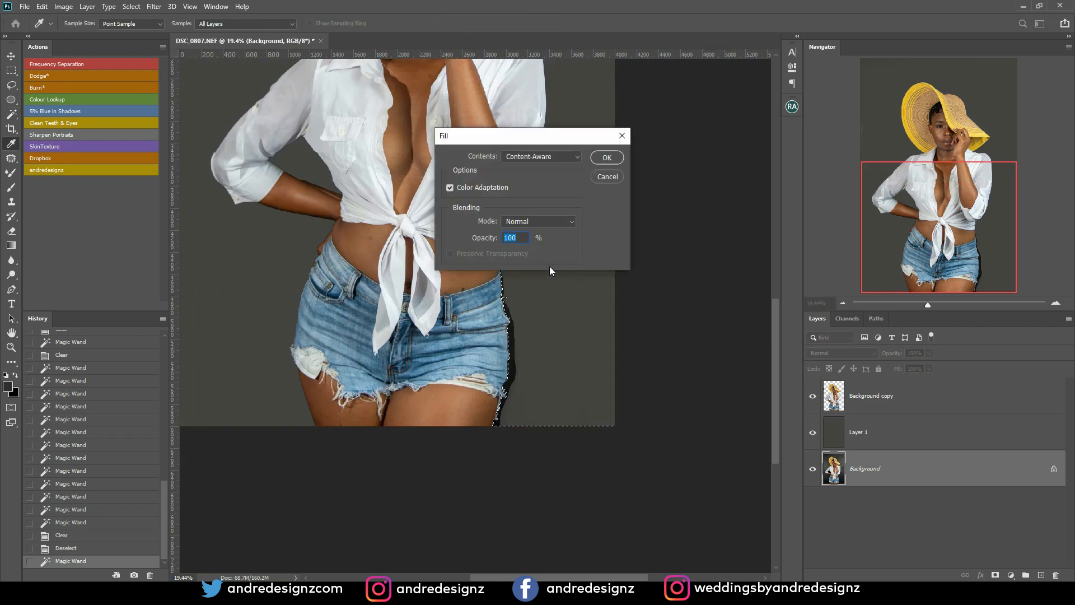
pyautogui.click(599, 177)
pyautogui.click(871, 398)
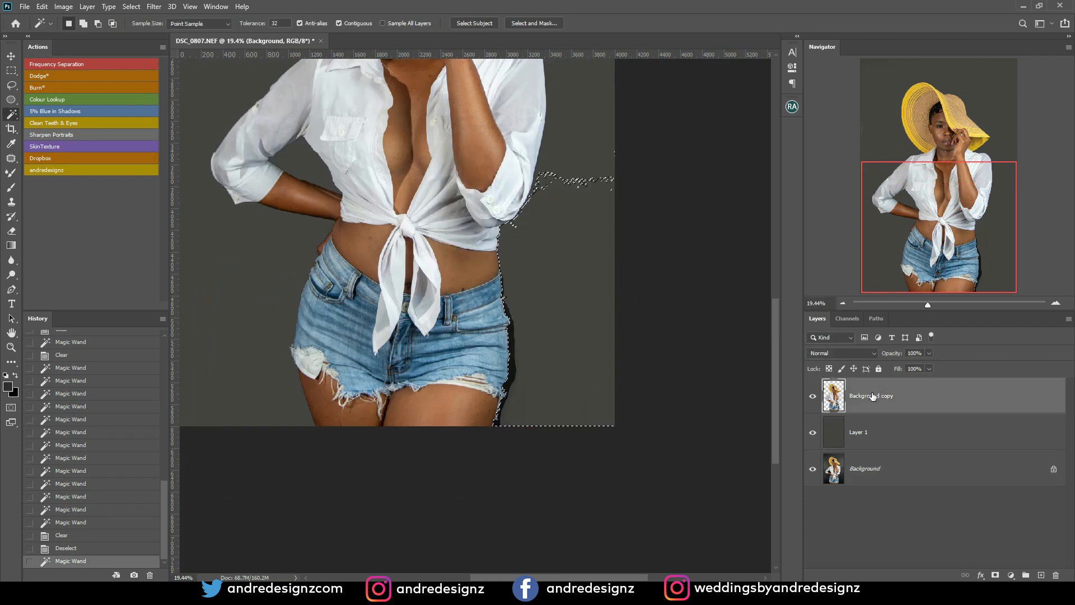
pyautogui.press('Delete')
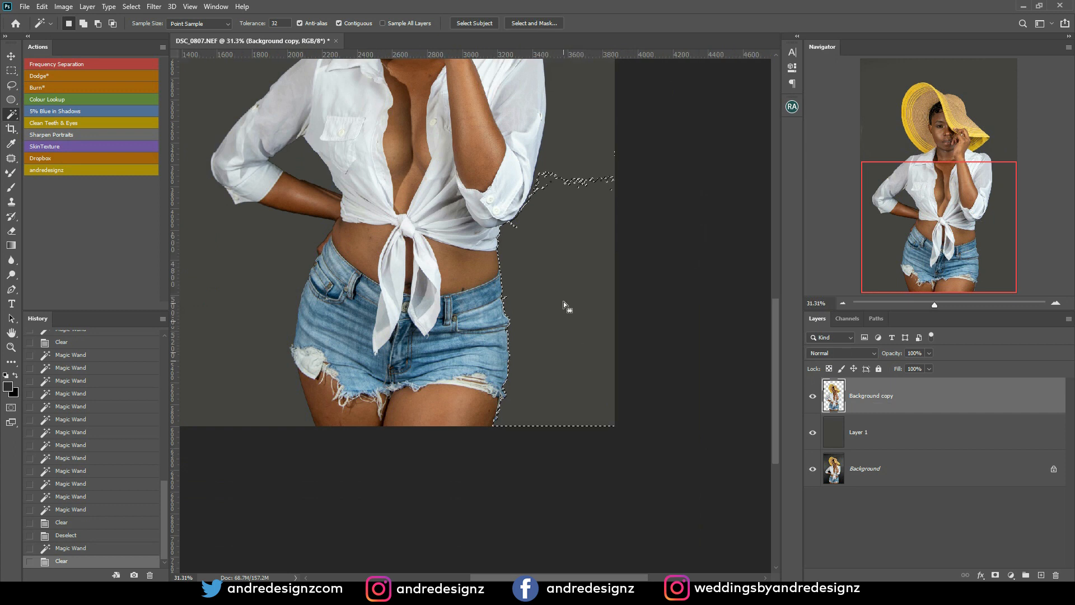
pyautogui.scroll(3, 564, 301)
pyautogui.hotkey('ctrl', 'd')
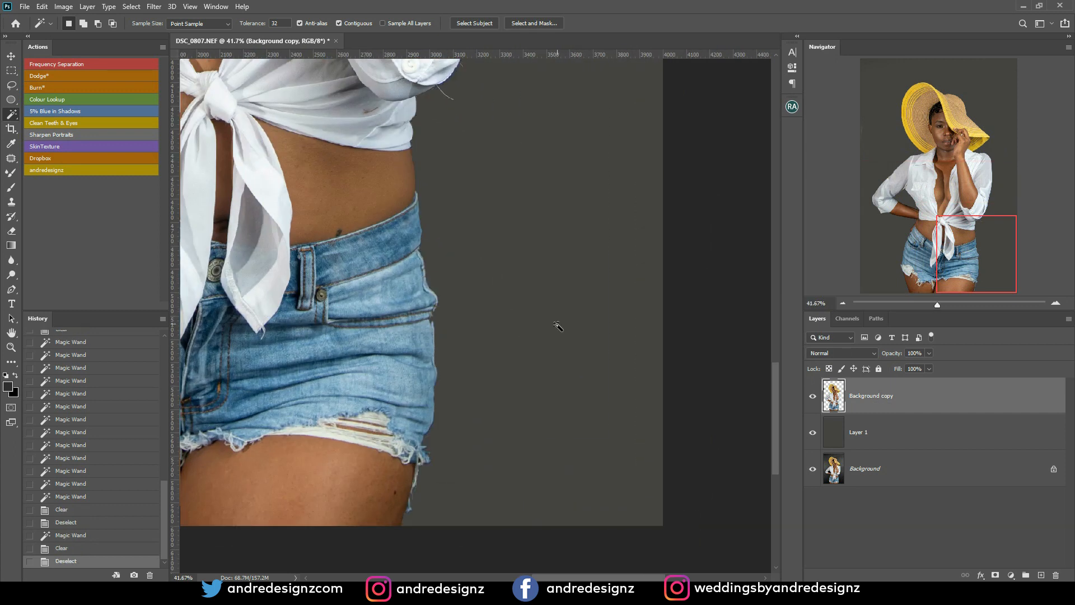
pyautogui.scroll(-4, 556, 335)
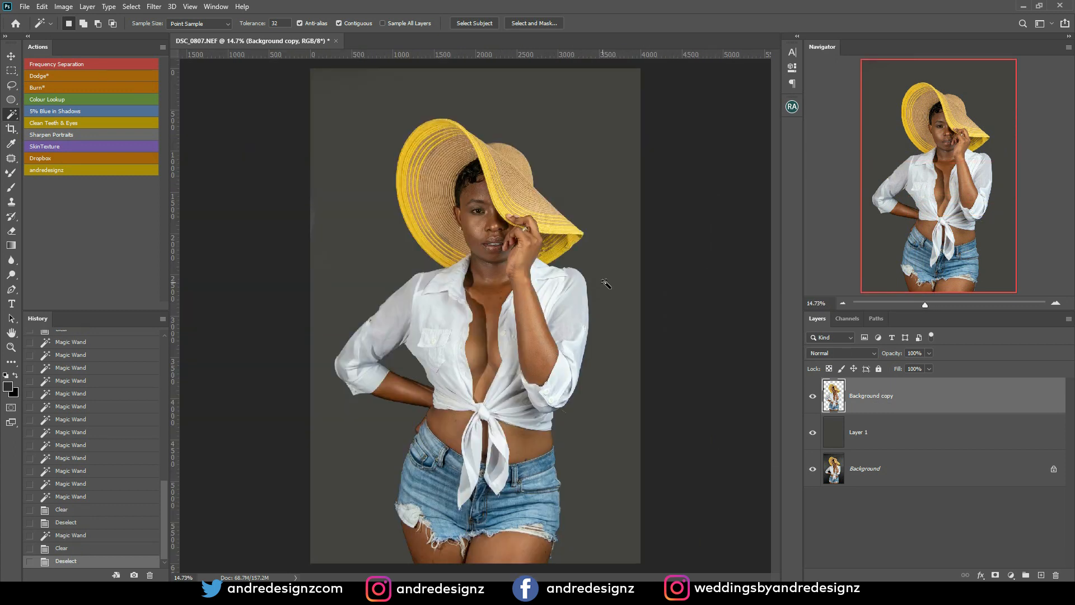
# - Erase the thin white stray lines below the raised arm's rolled cuff with a 20 px Eraser on the Background copy layer
pyautogui.scroll(4, 551, 336)
pyautogui.moveTo(489, 383); pyautogui.dragTo(354, 146)
pyautogui.scroll(4, 382, 376)
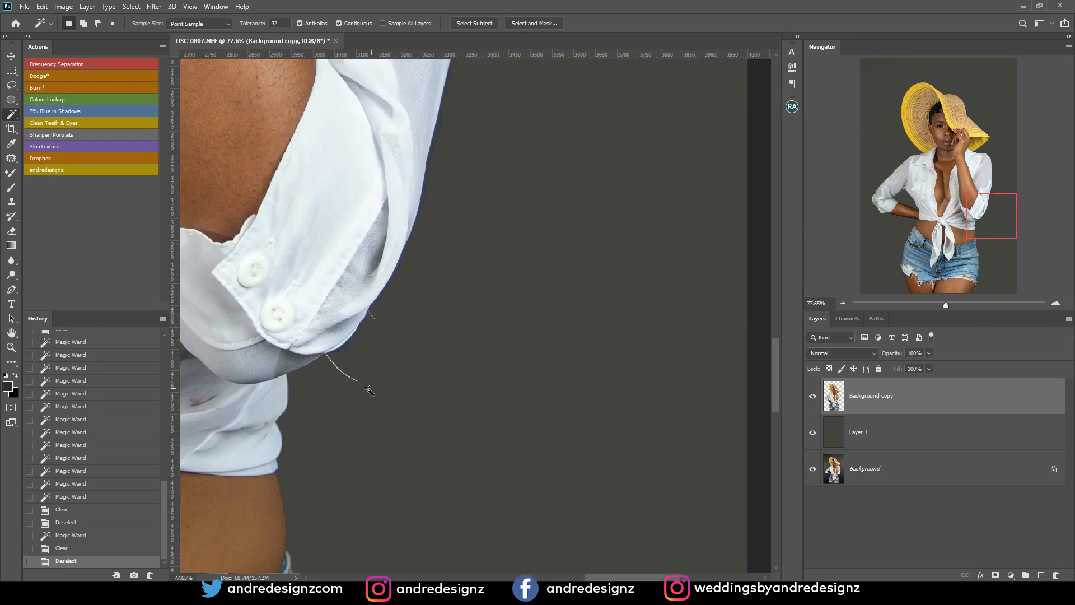
pyautogui.press('e')
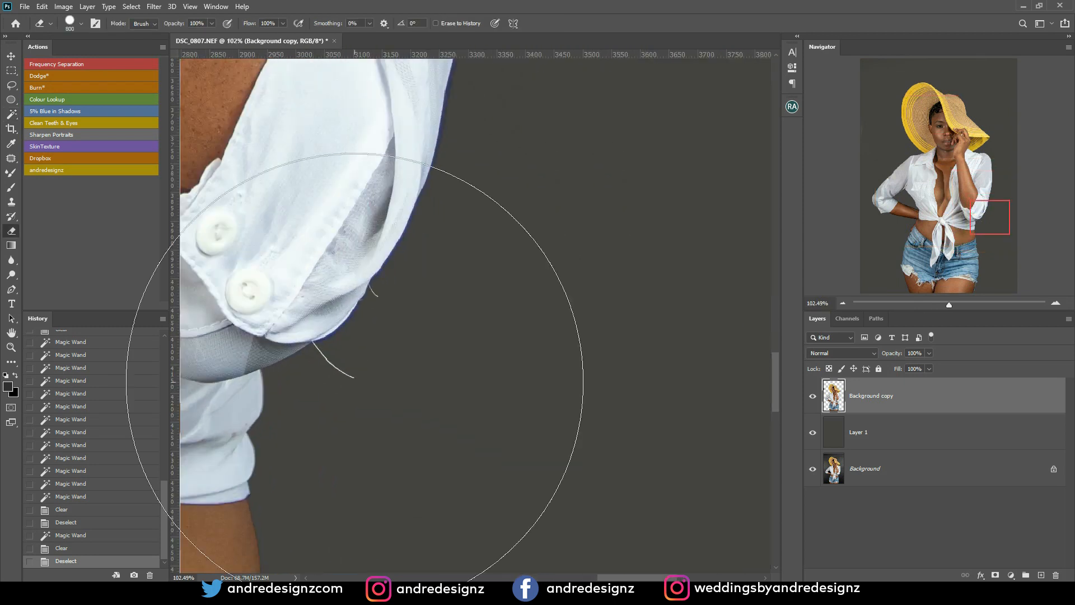
pyautogui.press('[')
pyautogui.press('[')
pyautogui.press('[')
pyautogui.press('[')
pyautogui.press('[')
pyautogui.press('[')
pyautogui.press('[')
pyautogui.press('[')
pyautogui.press('[')
pyautogui.press('[')
pyautogui.press('[')
pyautogui.press('[')
pyautogui.press('[')
pyautogui.press('[')
pyautogui.press('[')
pyautogui.press('[')
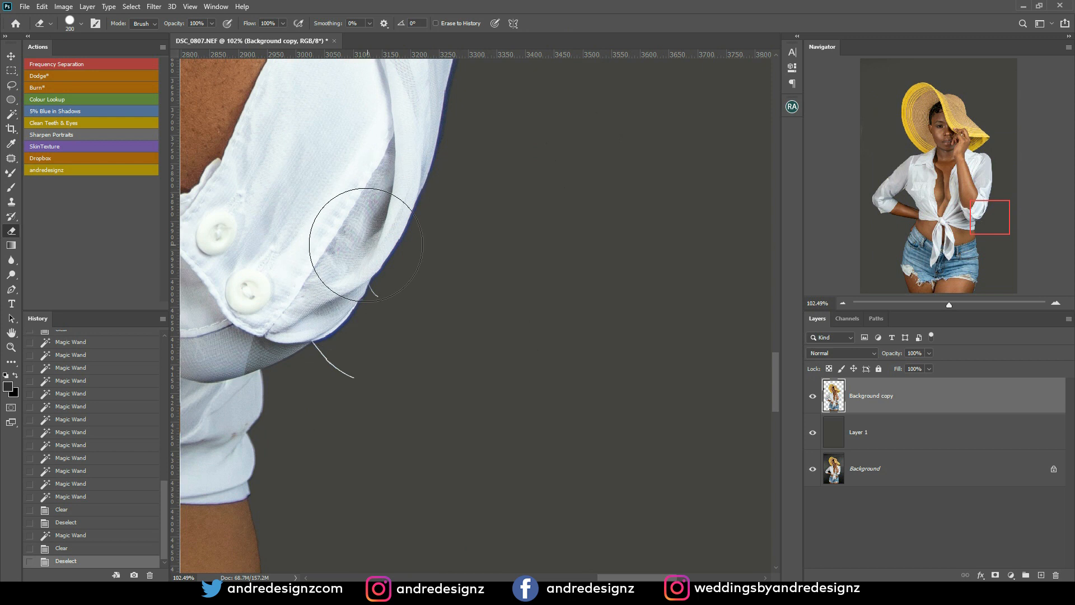
pyautogui.moveTo(352, 366); pyautogui.dragTo(340, 368)
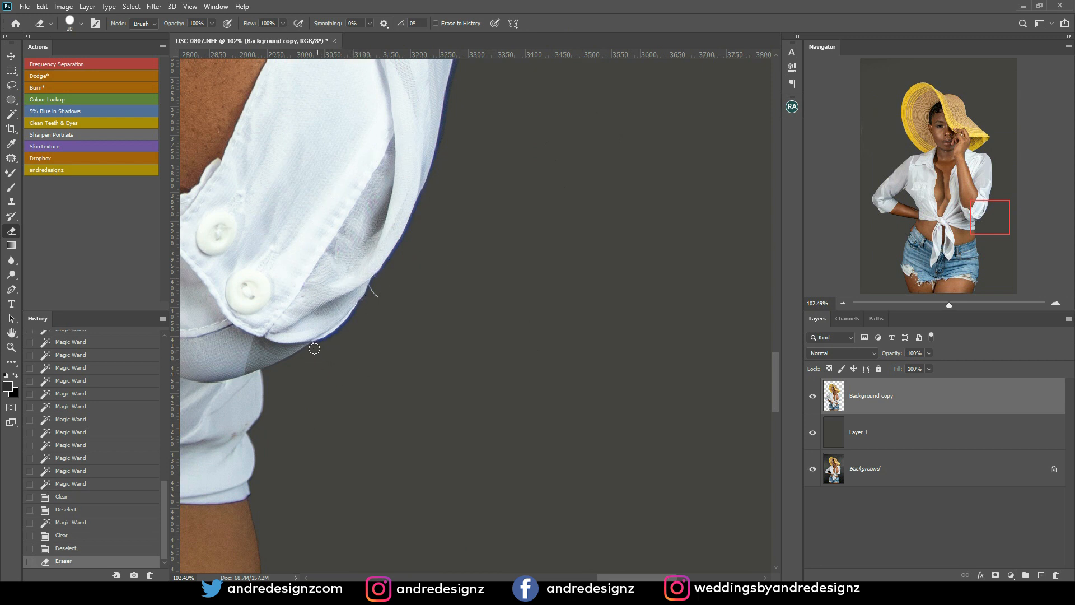
pyautogui.moveTo(315, 347); pyautogui.dragTo(331, 347)
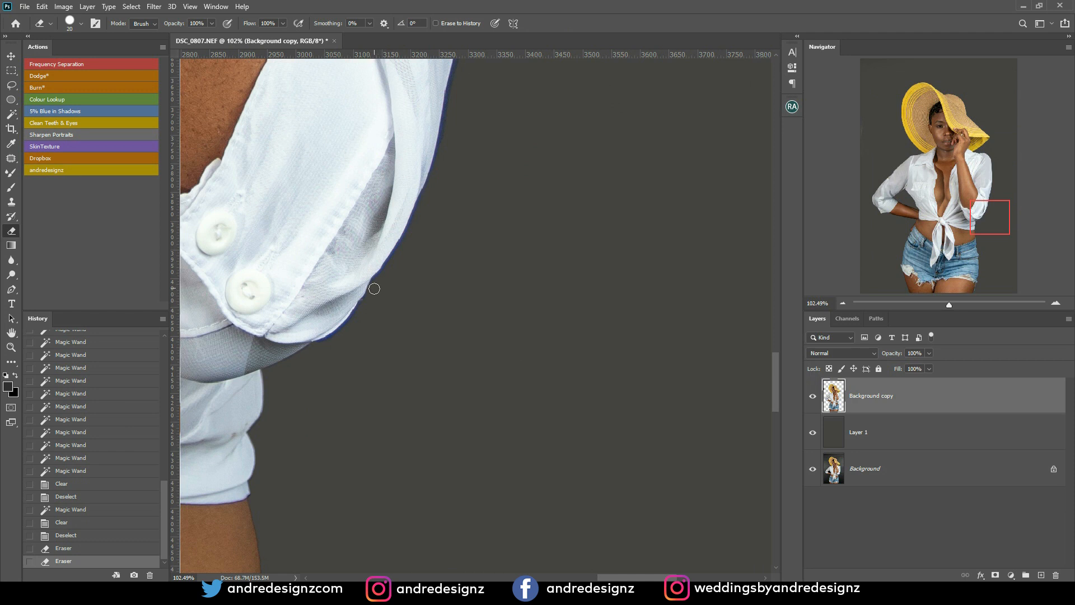
pyautogui.moveTo(393, 293); pyautogui.dragTo(426, 280)
# - Inspect the cutout for leftover backdrop around the raised arm's sleeve, shoulder, hat brim and face
pyautogui.scroll(-8, 447, 269)
pyautogui.scroll(-2, 451, 284)
pyautogui.scroll(6, 378, 201)
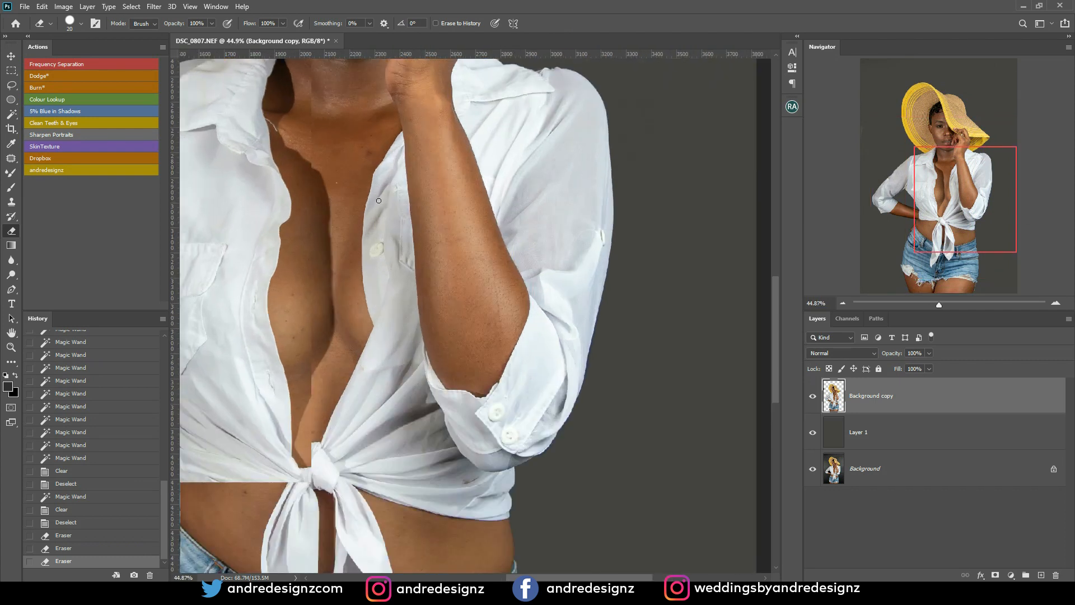
pyautogui.scroll(1, 379, 200)
pyautogui.moveTo(498, 193); pyautogui.dragTo(381, 283)
pyautogui.scroll(1, 532, 197)
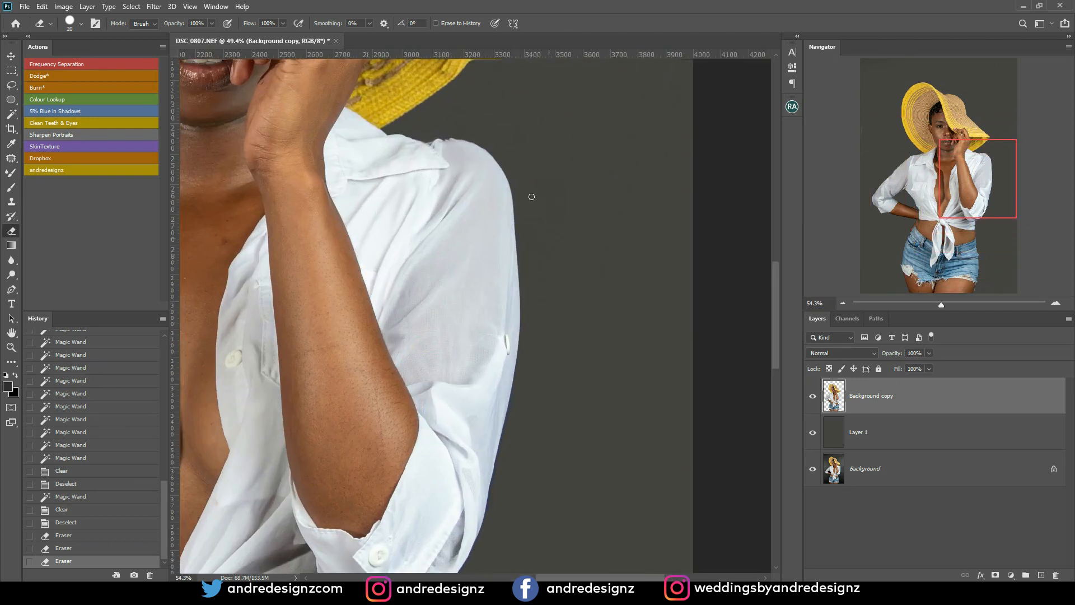
pyautogui.scroll(4, 507, 192)
pyautogui.scroll(-4, 481, 194)
pyautogui.scroll(-5, 490, 227)
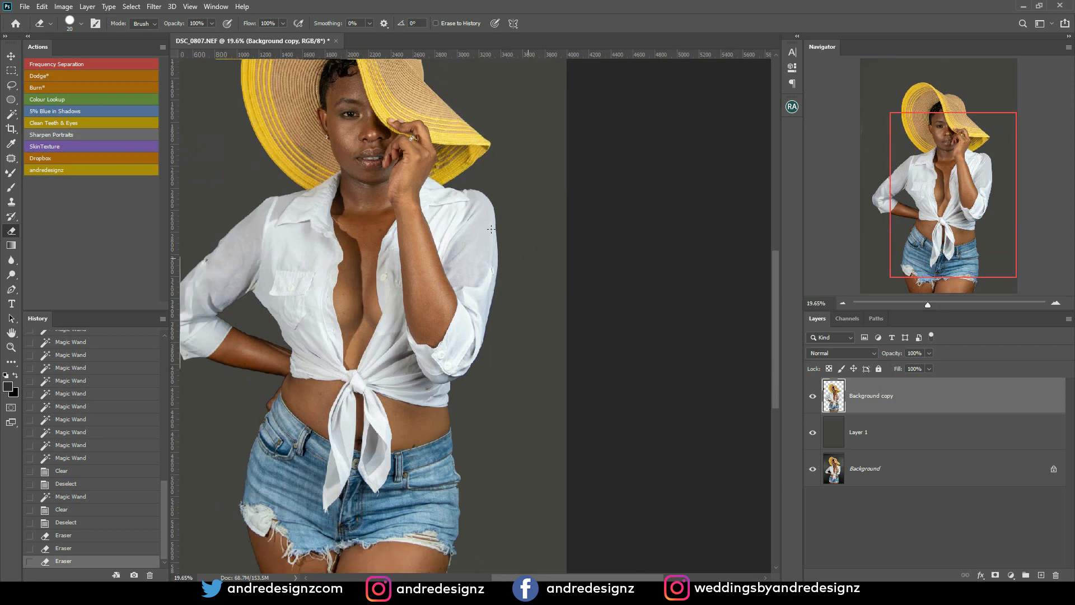
pyautogui.scroll(5, 440, 238)
pyautogui.scroll(5, 439, 238)
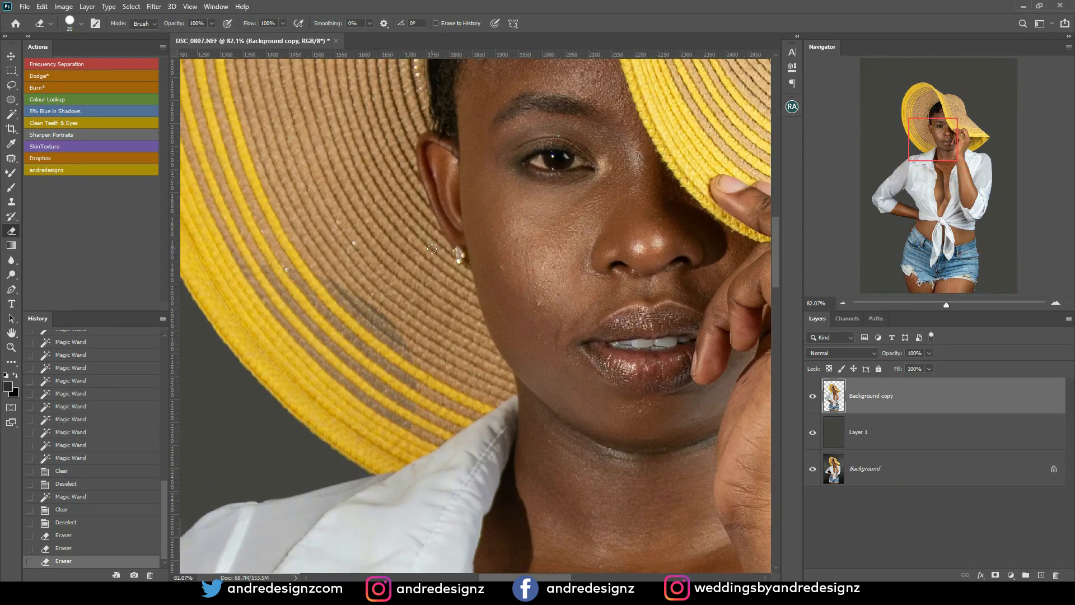
pyautogui.scroll(-6, 432, 249)
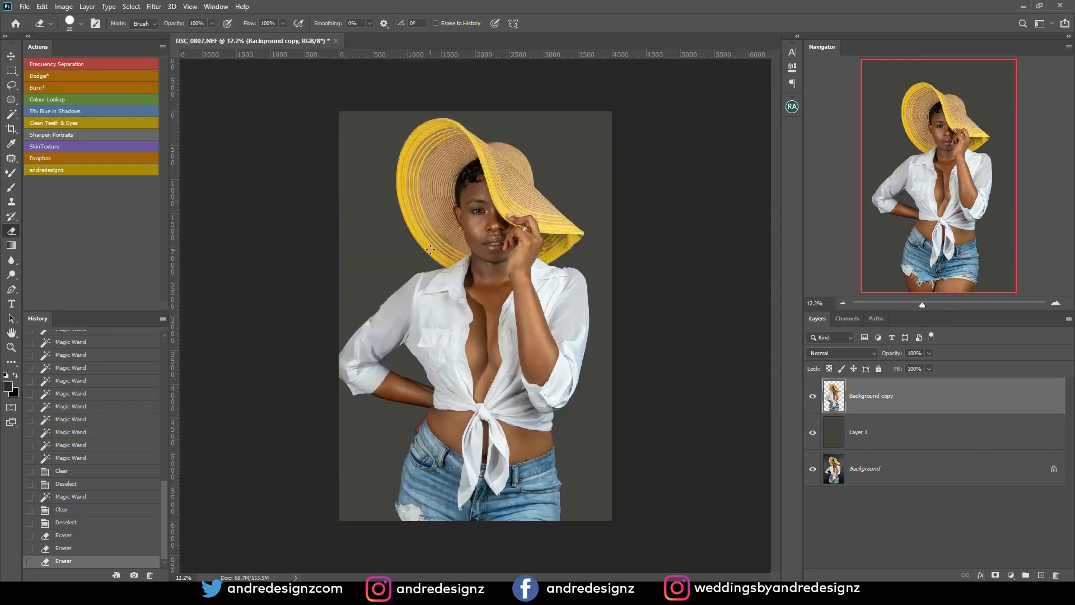
# - Hide the Background copy and Layer 1 layers to compare the cutout with the original photo
pyautogui.click(812, 397)
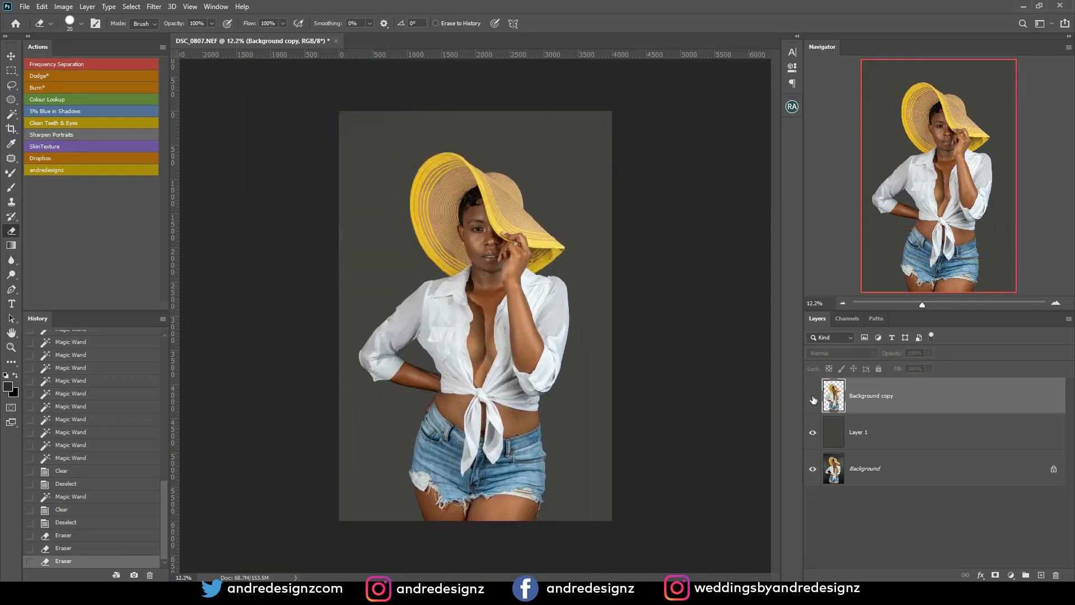
pyautogui.click(813, 432)
pyautogui.scroll(1, 479, 317)
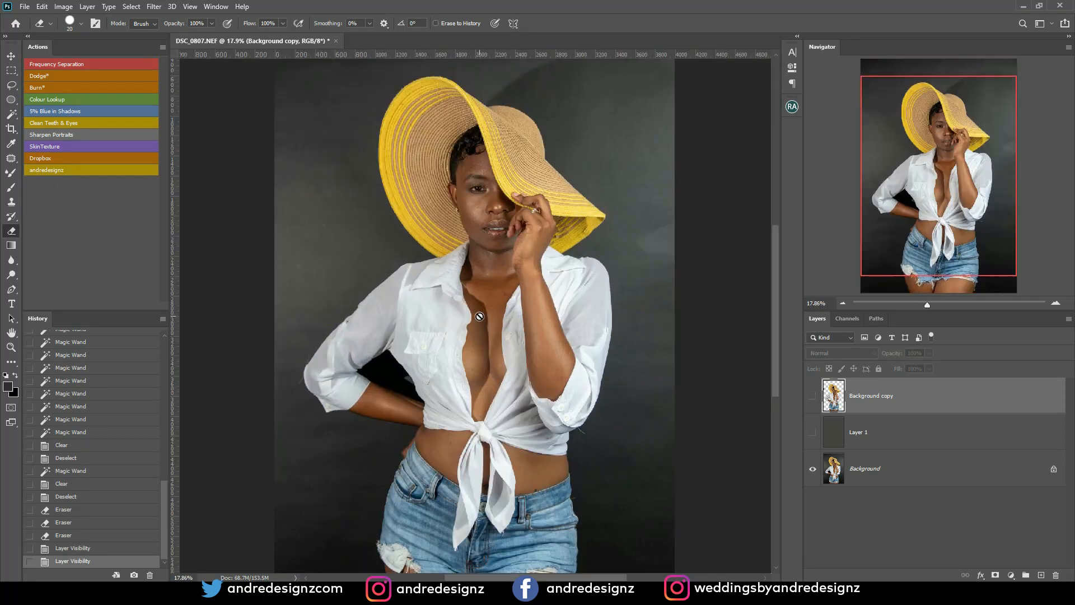
pyautogui.scroll(-2, 393, 300)
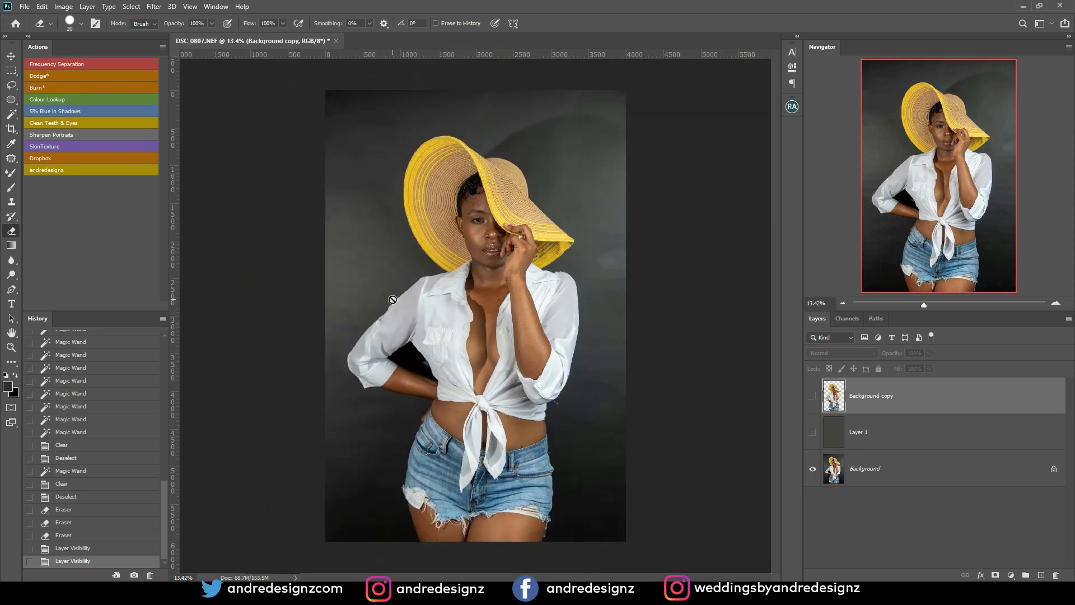
# - Make Layer 1 active and toggle its visibility on and off to preview the solid grey fill
pyautogui.click(872, 433)
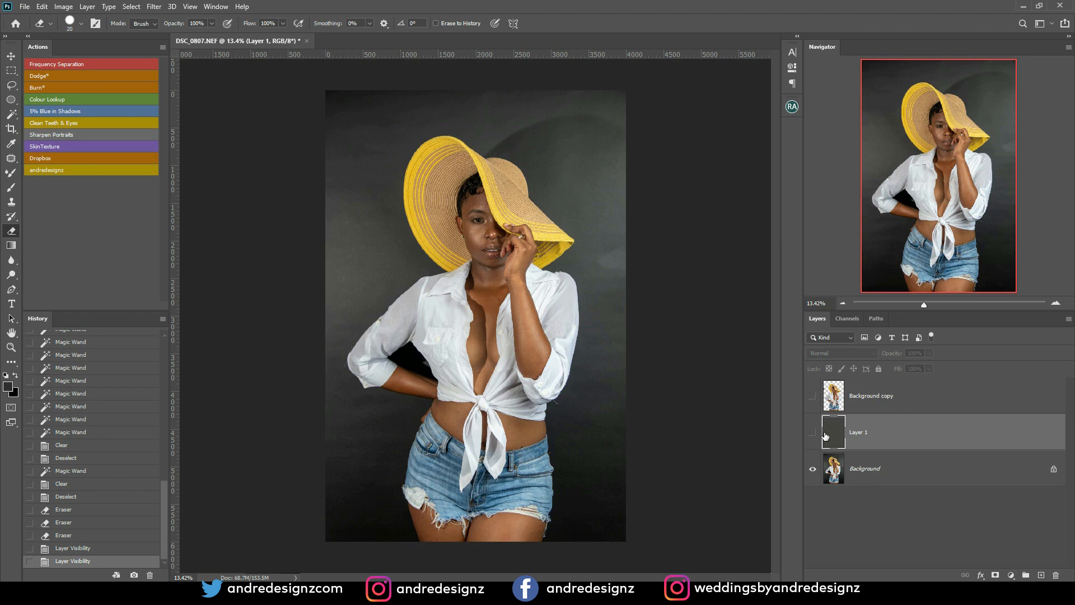
pyautogui.click(812, 434)
pyautogui.click(813, 434)
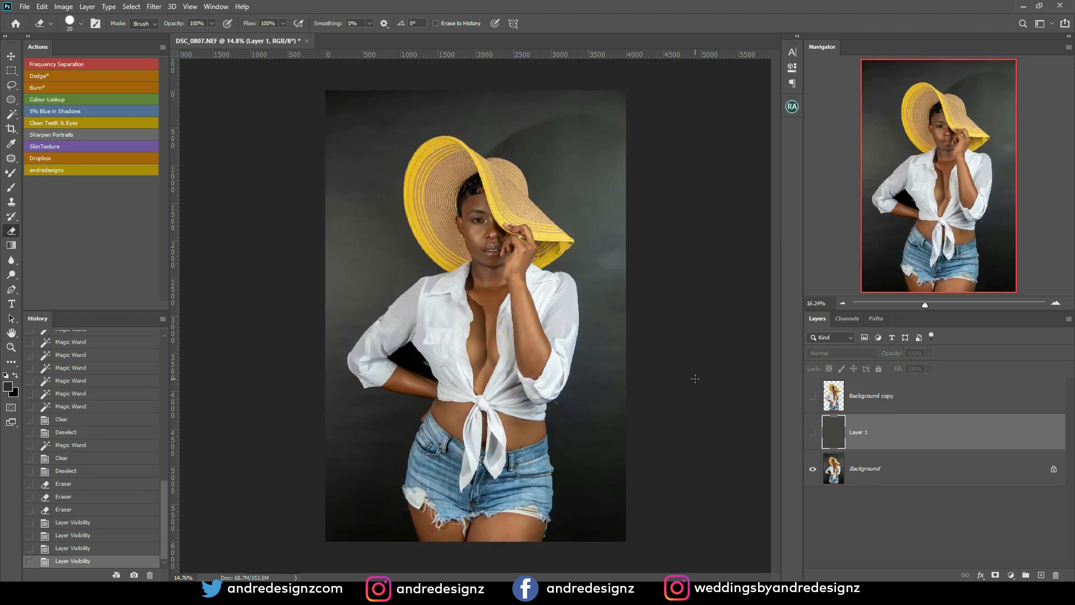
# - Select a rectangular patch of plain backdrop beside the hat's left brim, and preview Layer 1's solid grey fill before hiding it again
pyautogui.scroll(2, 693, 377)
pyautogui.press('i')
pyautogui.scroll(-2, 174, 209)
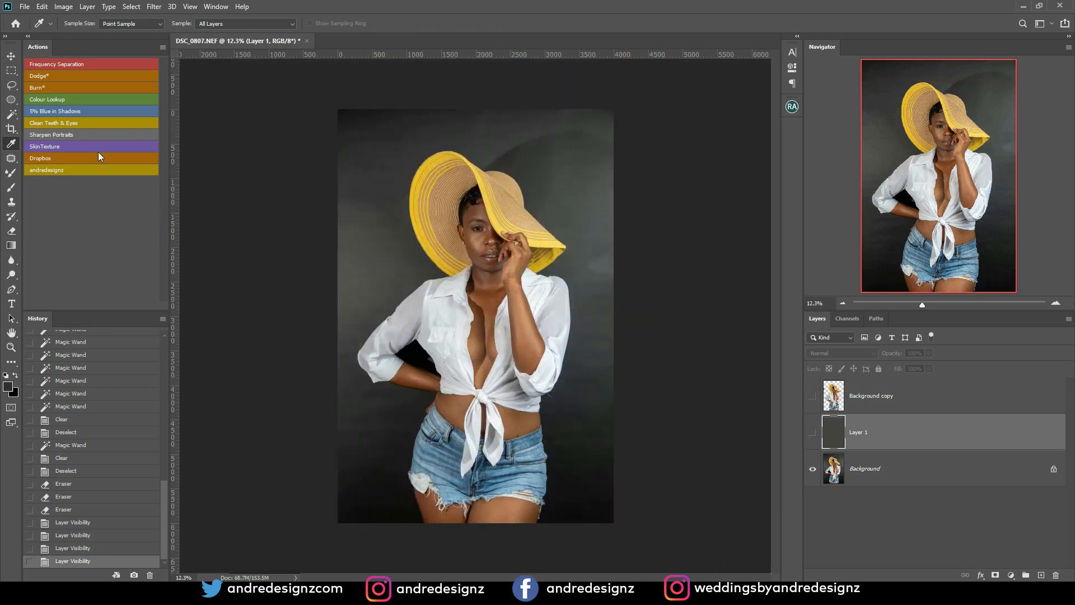
pyautogui.click(11, 70)
pyautogui.moveTo(354, 211); pyautogui.dragTo(380, 271)
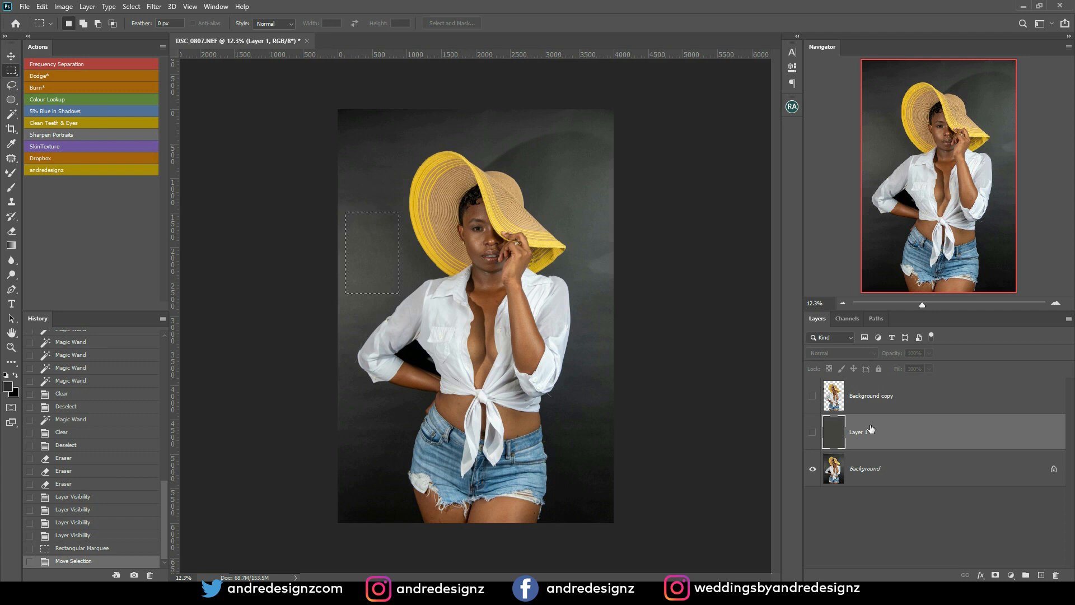
pyautogui.click(812, 432)
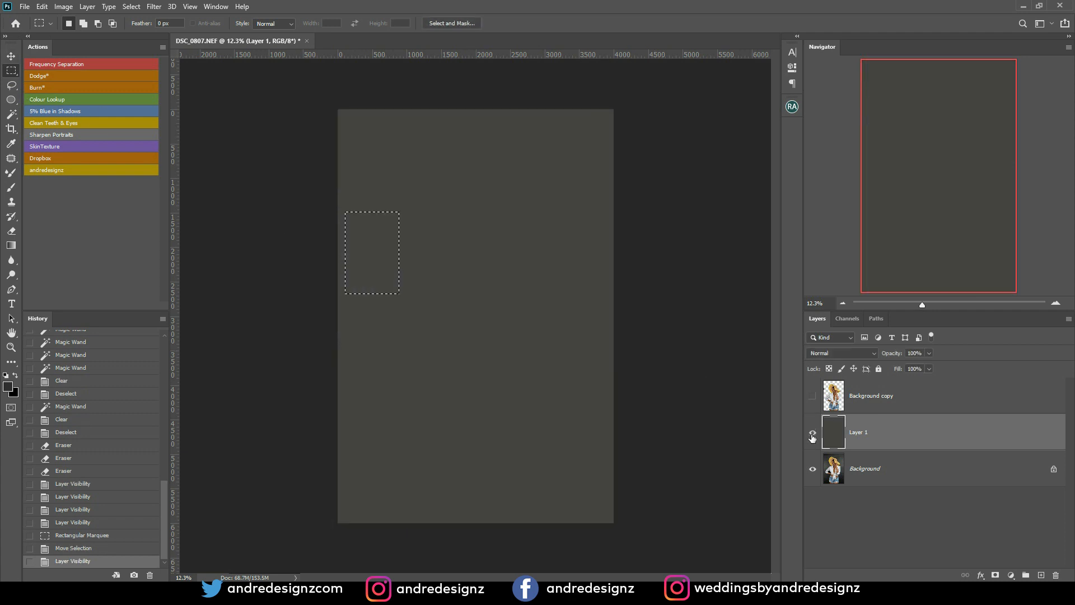
pyautogui.click(812, 433)
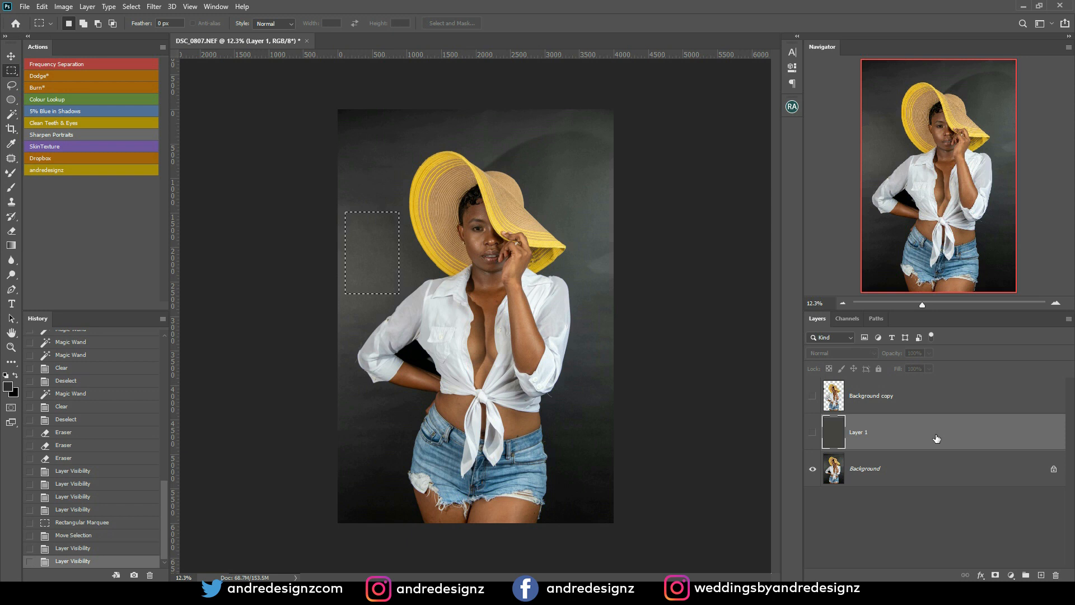
# - Add an empty layer, and paste a copy of the Background layer's selected backdrop patch as a separate layer
pyautogui.click(1041, 575)
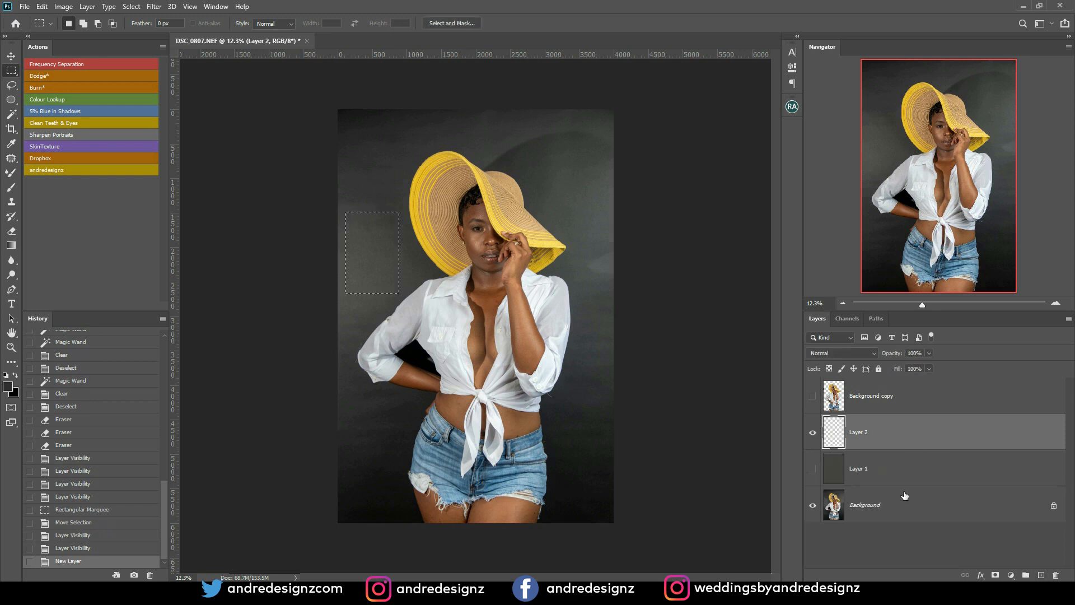
pyautogui.click(819, 468)
pyautogui.click(865, 510)
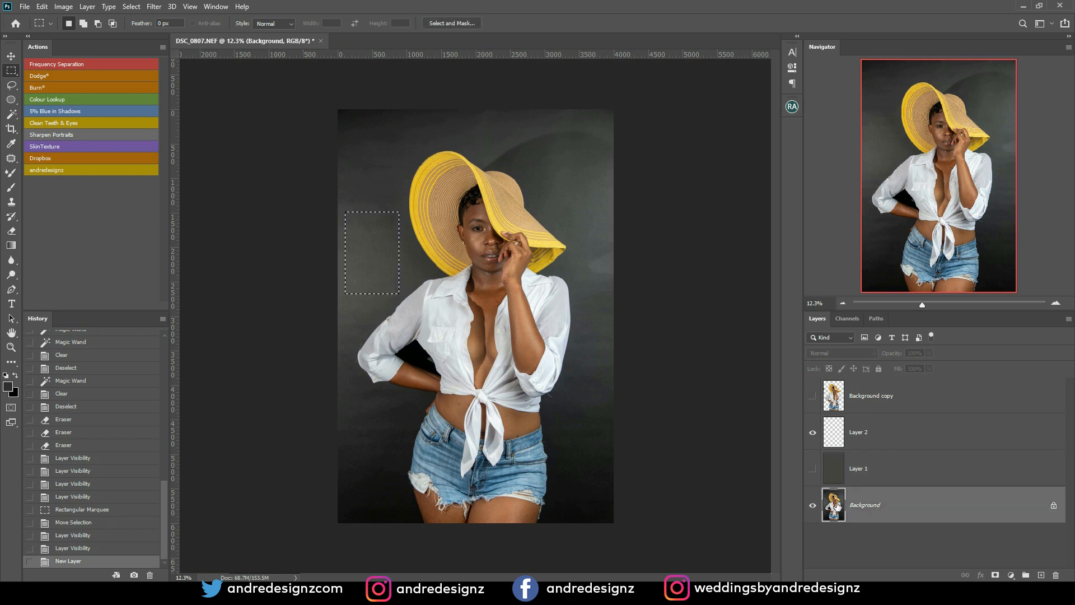
pyautogui.hotkey('ctrl', 'c')
pyautogui.hotkey('ctrl', 'v')
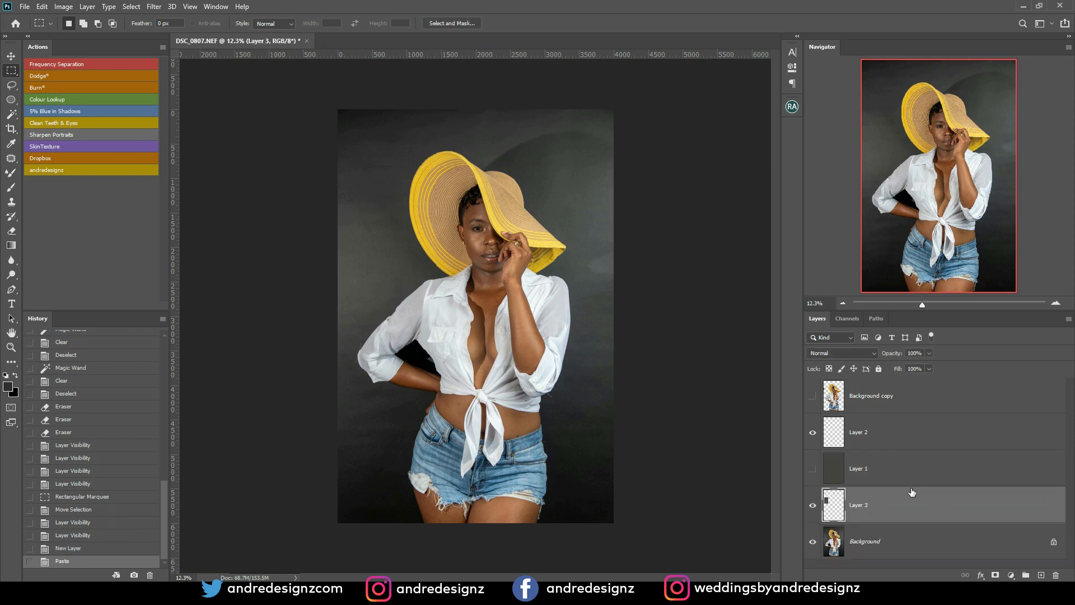
# - Delete the empty Layer 2 and move the pasted patch, Layer 3, above Layer 1
pyautogui.click(935, 442)
pyautogui.press('Delete')
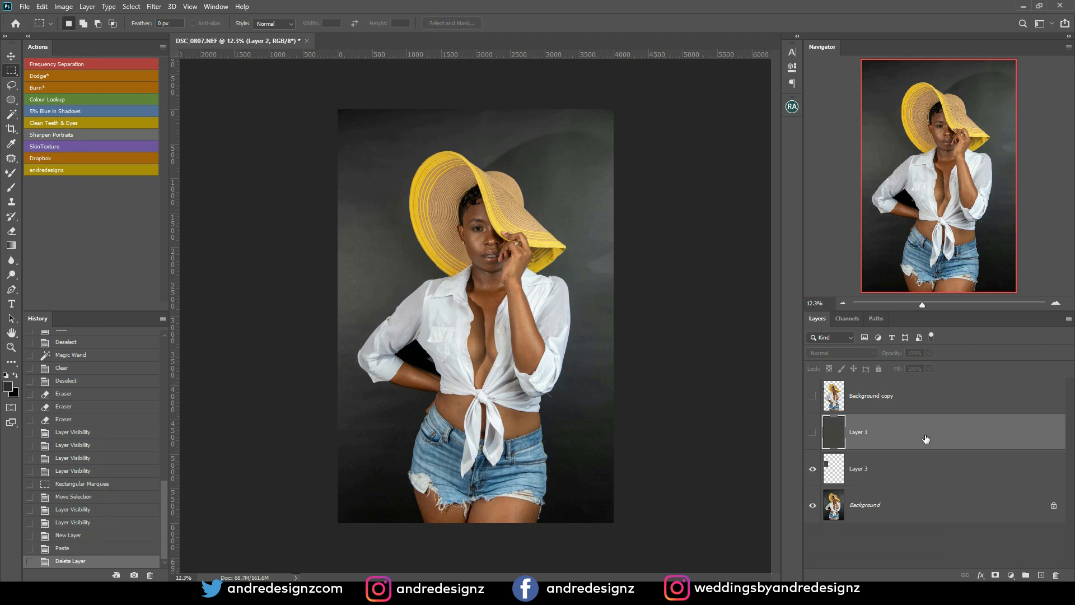
pyautogui.moveTo(880, 449); pyautogui.dragTo(879, 426)
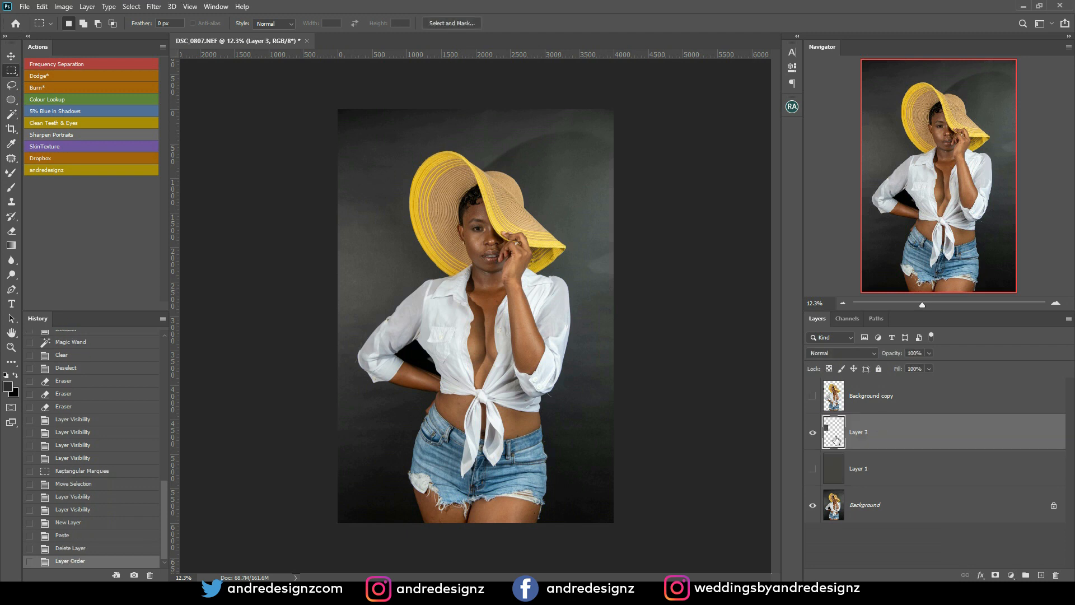
# - Enlarge the backdrop patch on Layer 3 proportionally to about 736% with Free Transform and reposition it to cover the whole canvas
pyautogui.click(10, 56)
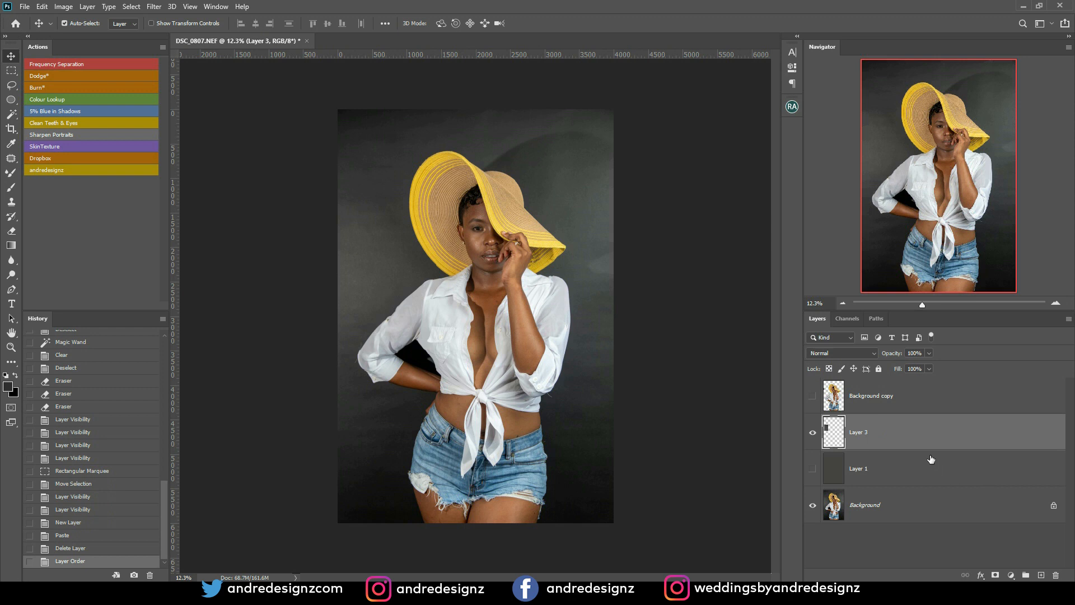
pyautogui.hotkey('ctrl', 't')
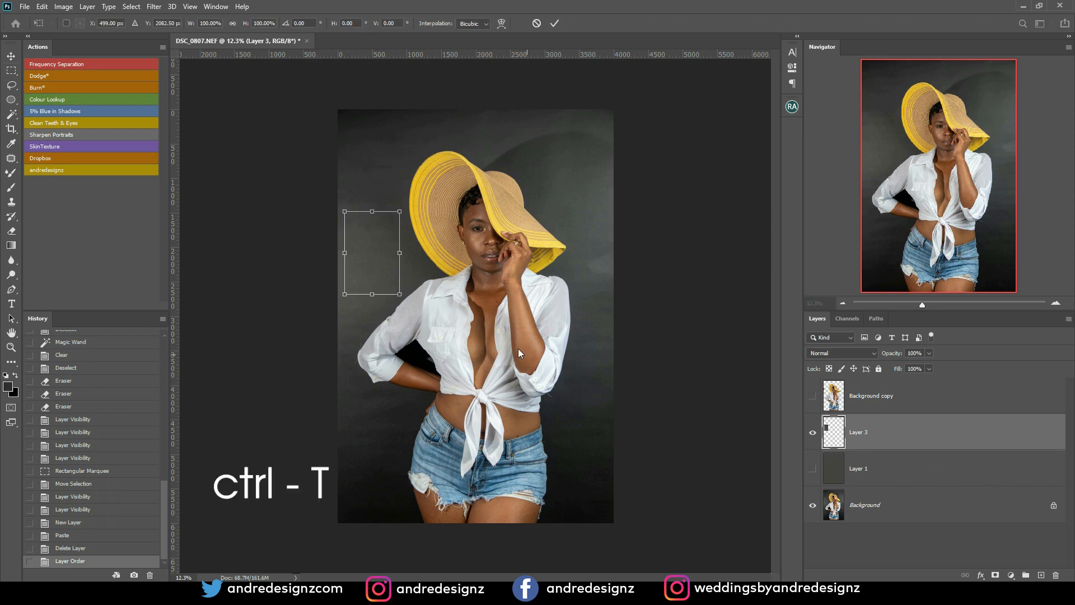
pyautogui.moveTo(399, 294); pyautogui.dragTo(662, 489)
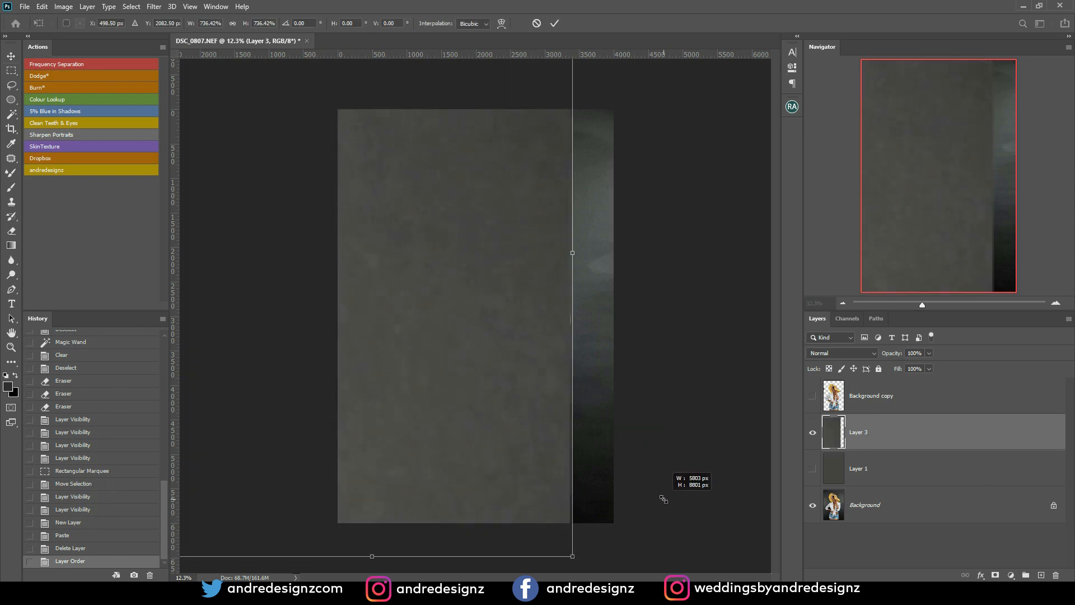
pyautogui.moveTo(439, 409); pyautogui.dragTo(568, 440)
pyautogui.press('Return')
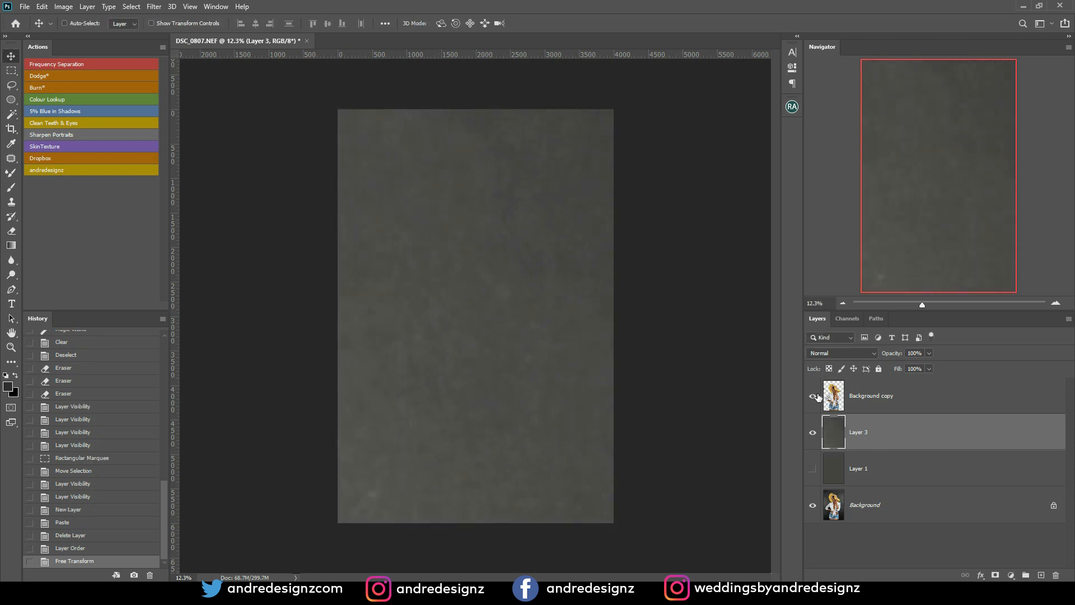
# - Show the Background copy cutout over the enlarged backdrop, toggling its visibility to compare
pyautogui.click(813, 395)
pyautogui.click(813, 395)
pyautogui.click(813, 396)
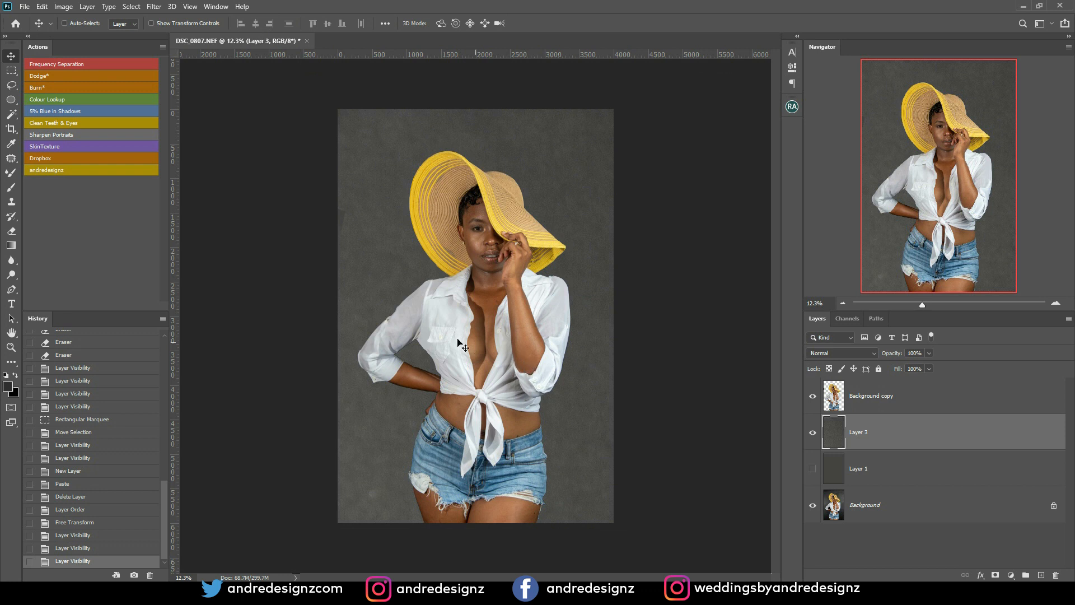
# - Erase the leftover backdrop along the photo's left edge on the Background copy layer with a 175 px Eraser
pyautogui.press('e')
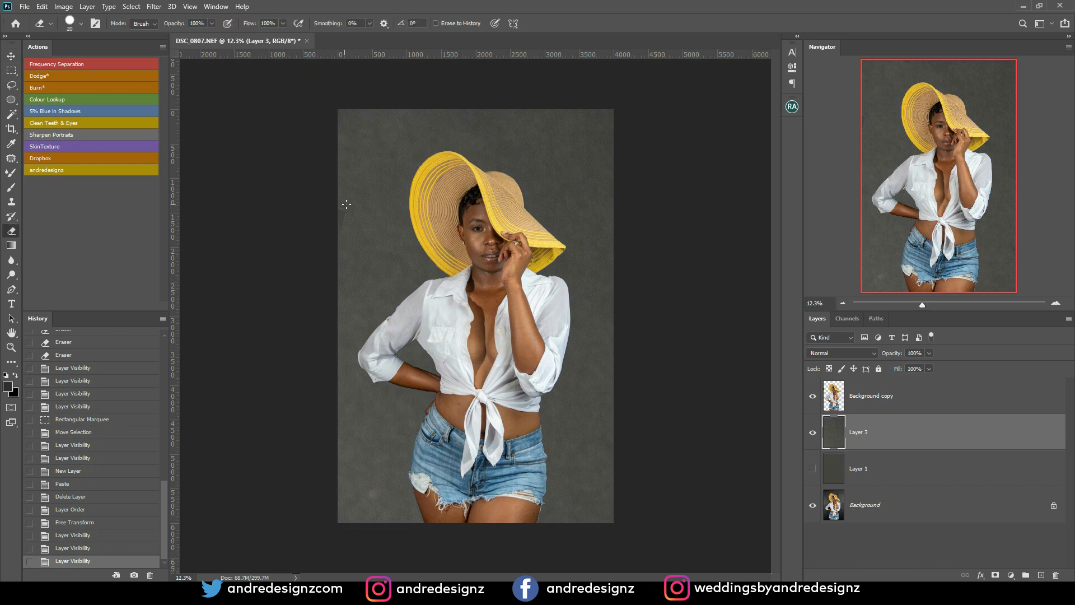
pyautogui.click(865, 400)
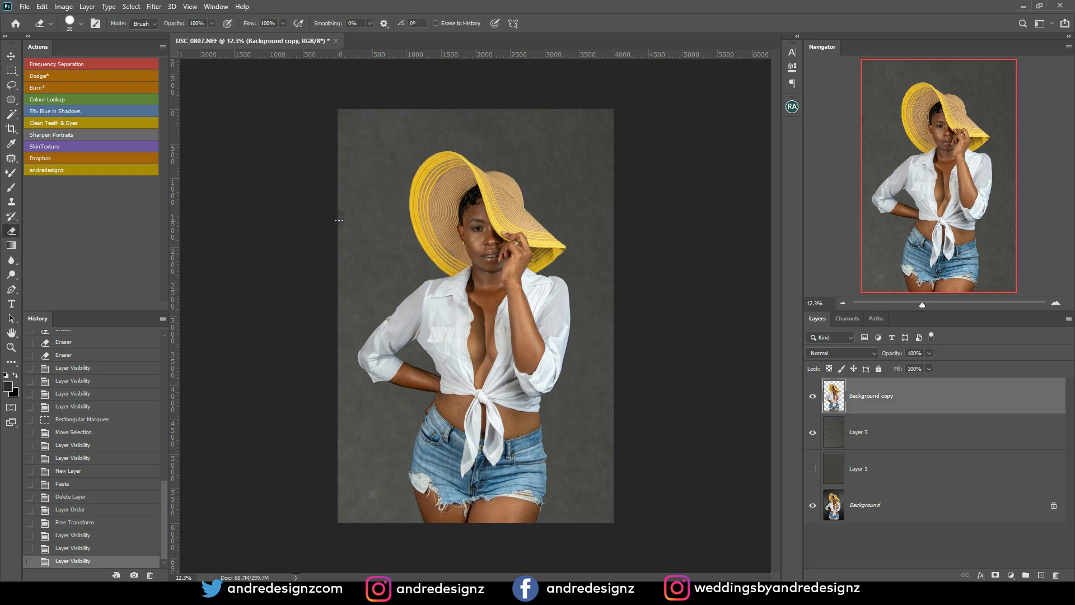
pyautogui.scroll(5, 340, 223)
pyautogui.press(']')
pyautogui.press(']')
pyautogui.press(']')
pyautogui.press(']')
pyautogui.press(']')
pyautogui.moveTo(257, 130)
pyautogui.mouseDown()
pyautogui.moveTo(270, 158)
pyautogui.moveTo(252, 345)
pyautogui.mouseUp()
pyautogui.scroll(-2, 305, 337)
pyautogui.scroll(-3, 309, 337)
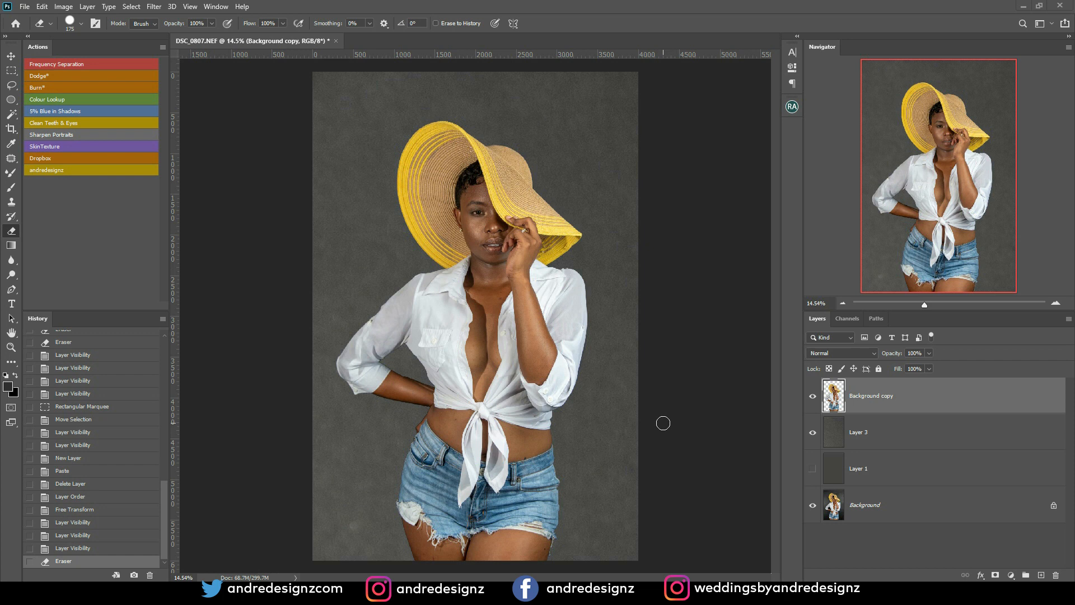
pyautogui.scroll(-1, 609, 302)
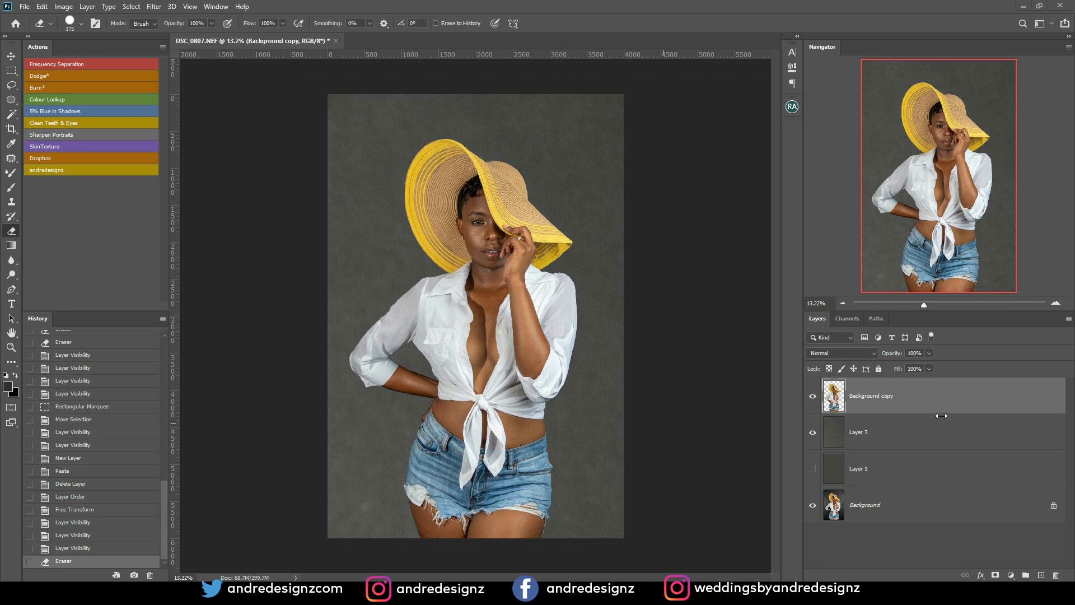
# - In the Camera Raw Filter for Layer 3, try Auto tone, reset it, and set Contrast to +68, Exposure to -0.05 and Blacks to -29
pyautogui.click(898, 437)
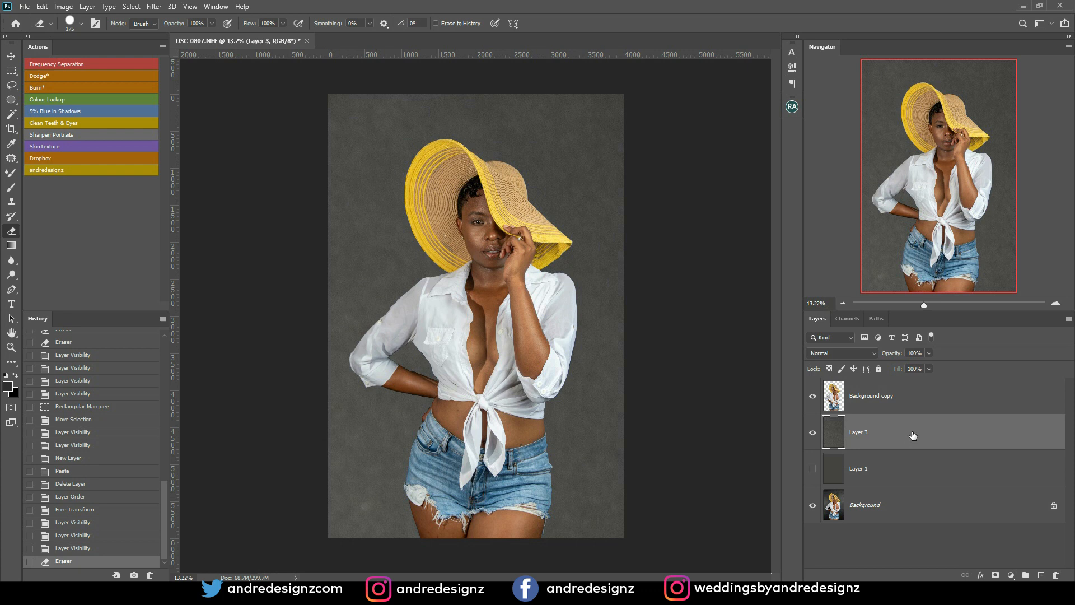
pyautogui.hotkey('ctrl', 'shift', 'a')
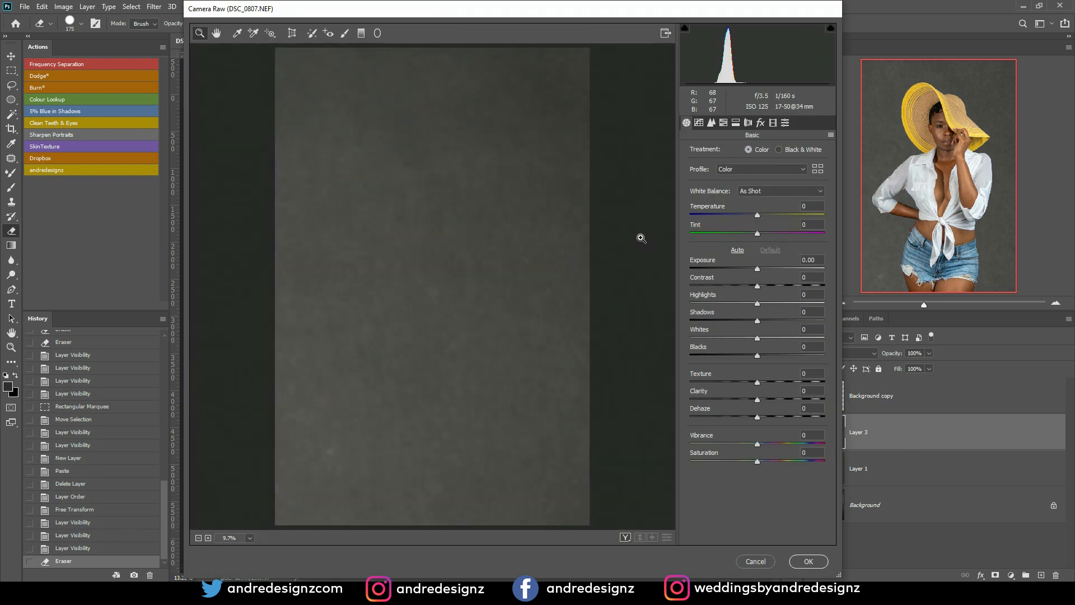
pyautogui.click(737, 250)
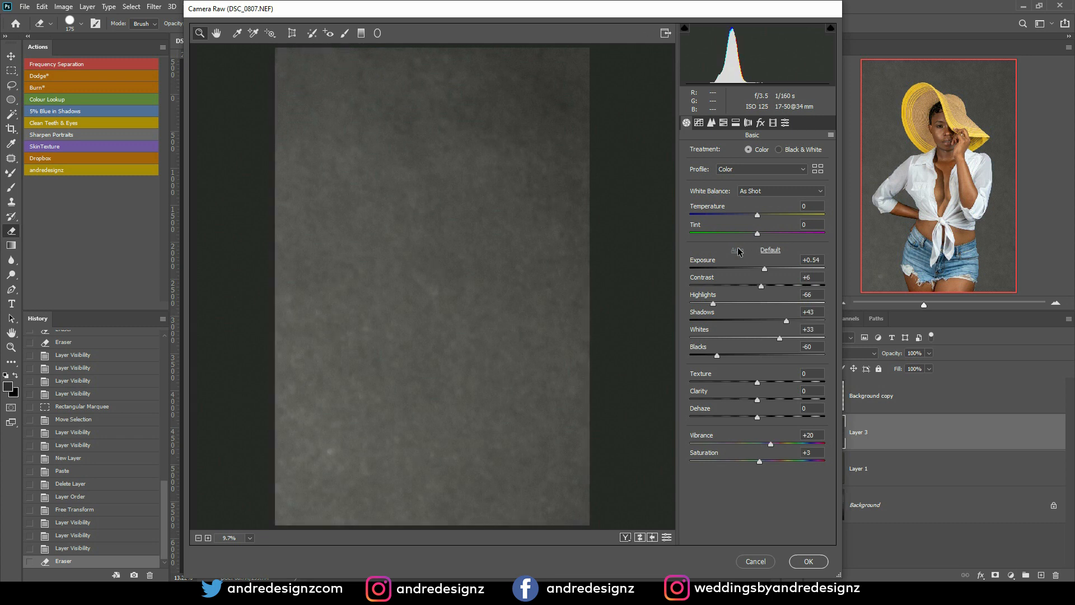
pyautogui.click(769, 250)
pyautogui.moveTo(757, 287); pyautogui.dragTo(804, 295)
pyautogui.moveTo(757, 267)
pyautogui.mouseDown()
pyautogui.moveTo(770, 271)
pyautogui.moveTo(756, 270)
pyautogui.mouseUp()
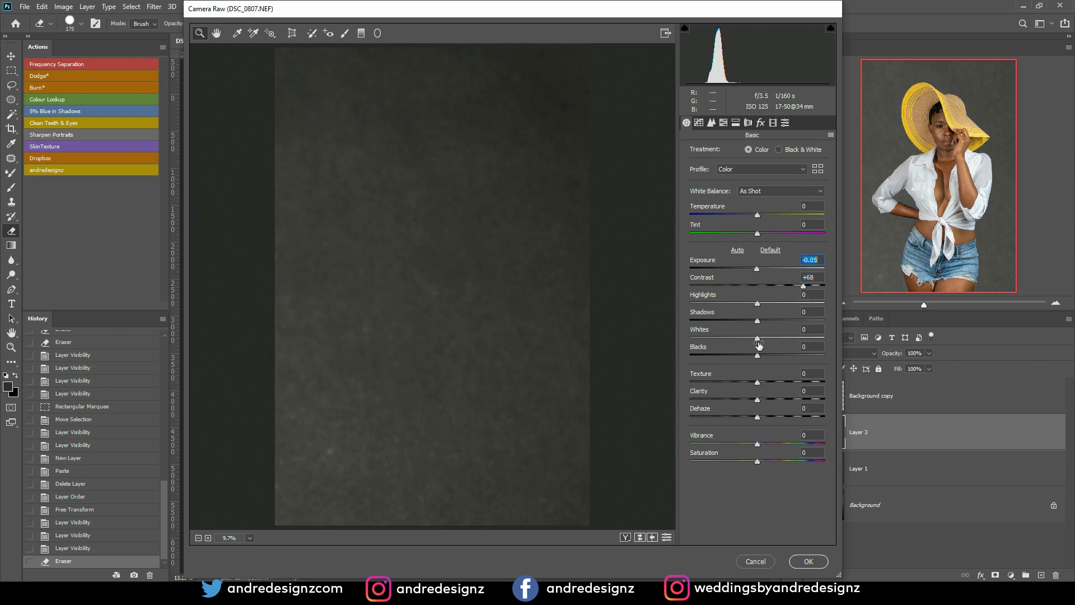
pyautogui.moveTo(757, 355); pyautogui.dragTo(737, 358)
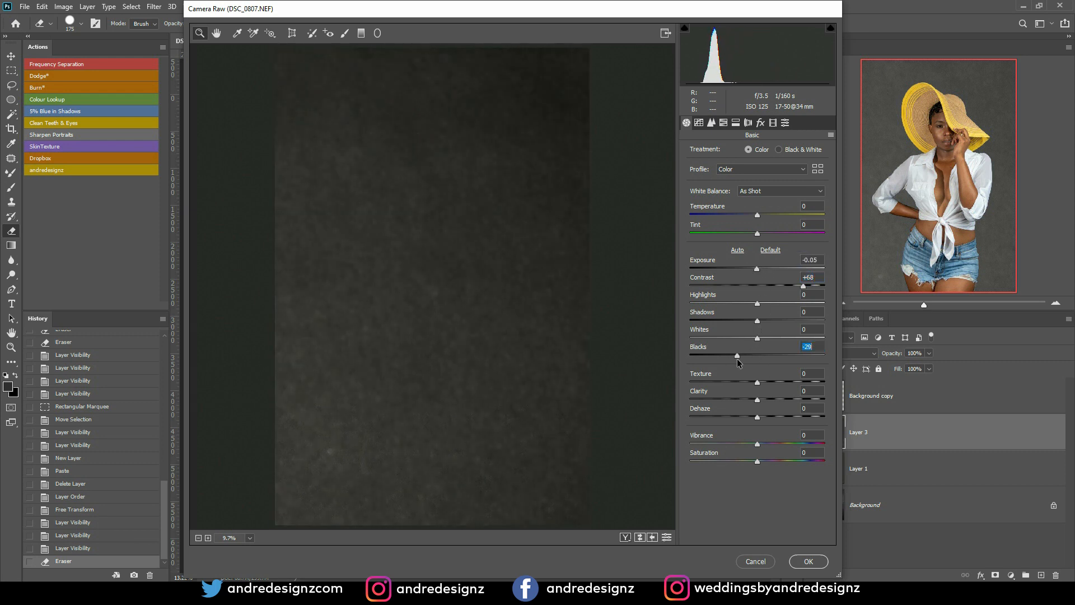
# - Set Clarity to +100 and Dehaze to +13, and apply the Camera Raw adjustments to Layer 3
pyautogui.moveTo(757, 399); pyautogui.dragTo(825, 400)
pyautogui.moveTo(756, 417)
pyautogui.mouseDown()
pyautogui.moveTo(820, 420)
pyautogui.moveTo(767, 420)
pyautogui.mouseUp()
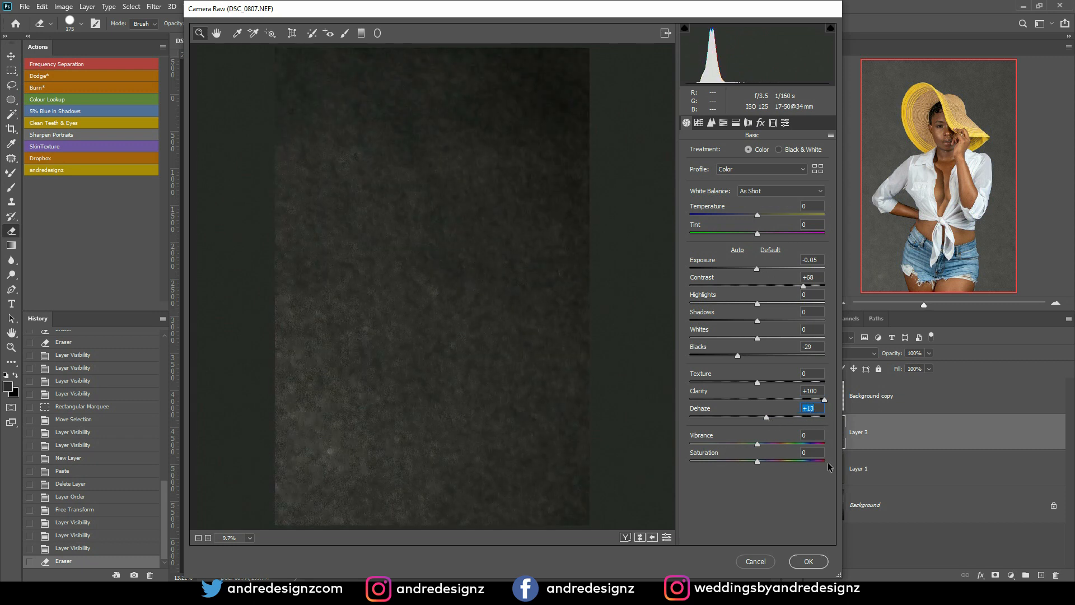
pyautogui.click(817, 565)
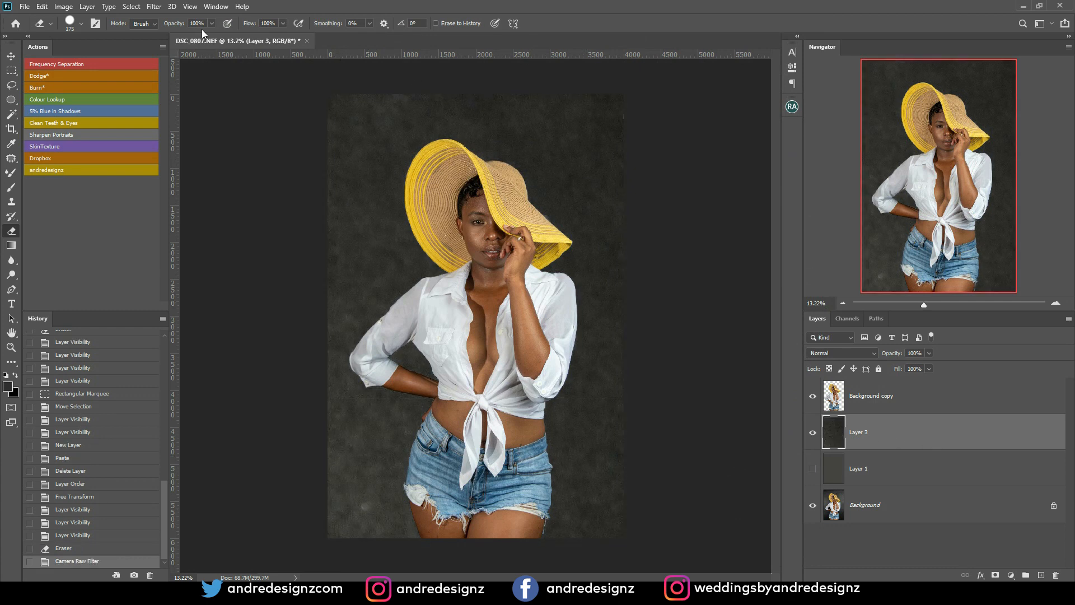
# - Apply a Gaussian Blur with a radius of 6.4 pixels to the Layer 3 backdrop
pyautogui.click(151, 8)
pyautogui.moveTo(177, 133)
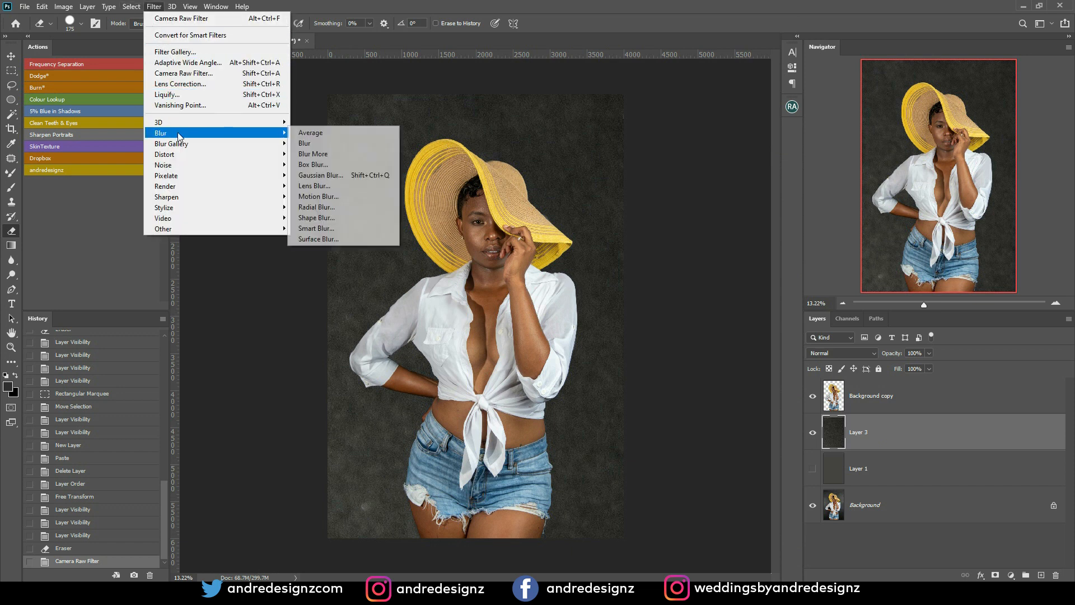
pyautogui.click(339, 174)
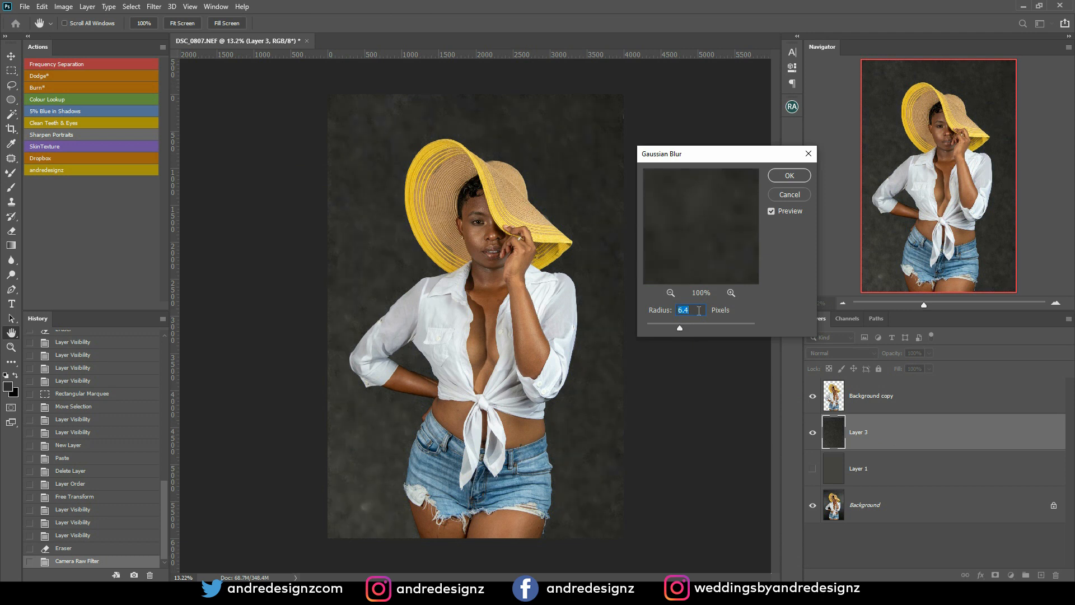
pyautogui.click(789, 175)
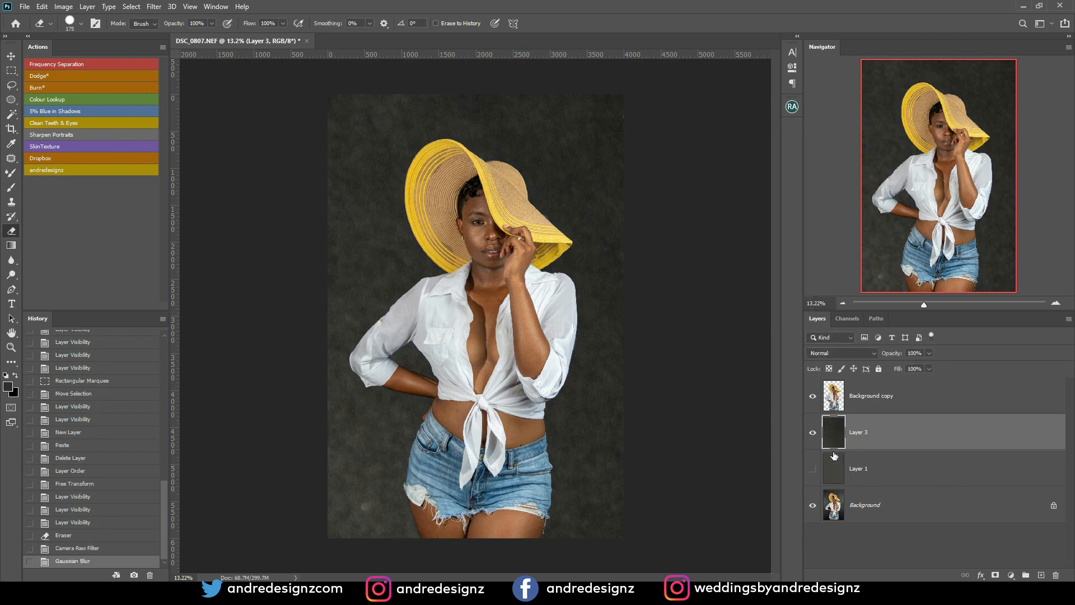
# - Toggle Layer 3's visibility repeatedly to compare the textured backdrop with the original studio background
pyautogui.click(812, 434)
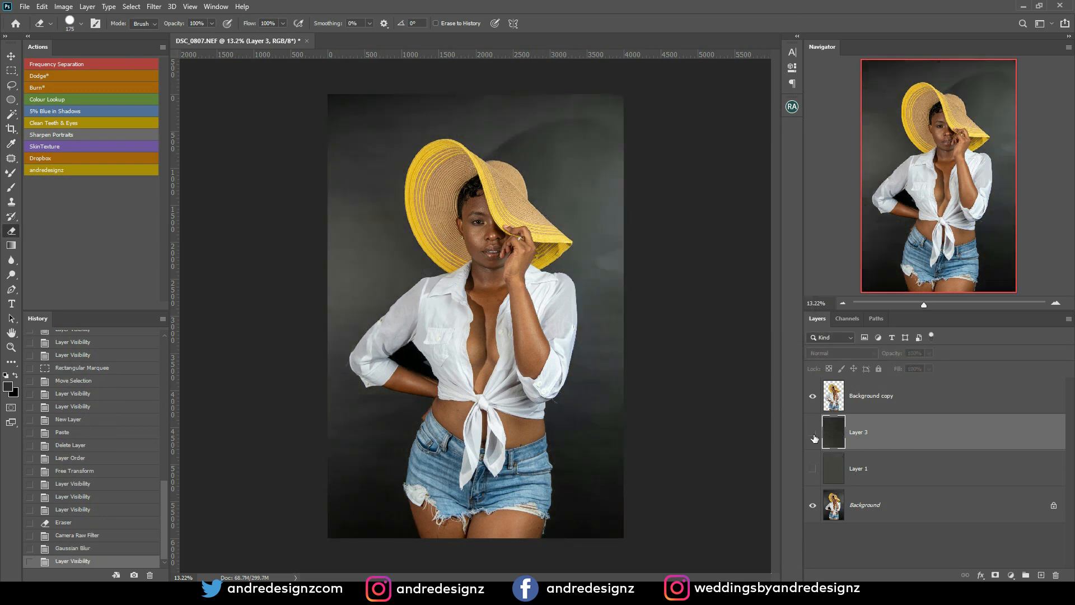
pyautogui.click(813, 434)
pyautogui.click(813, 434)
pyautogui.click(813, 435)
pyautogui.click(813, 434)
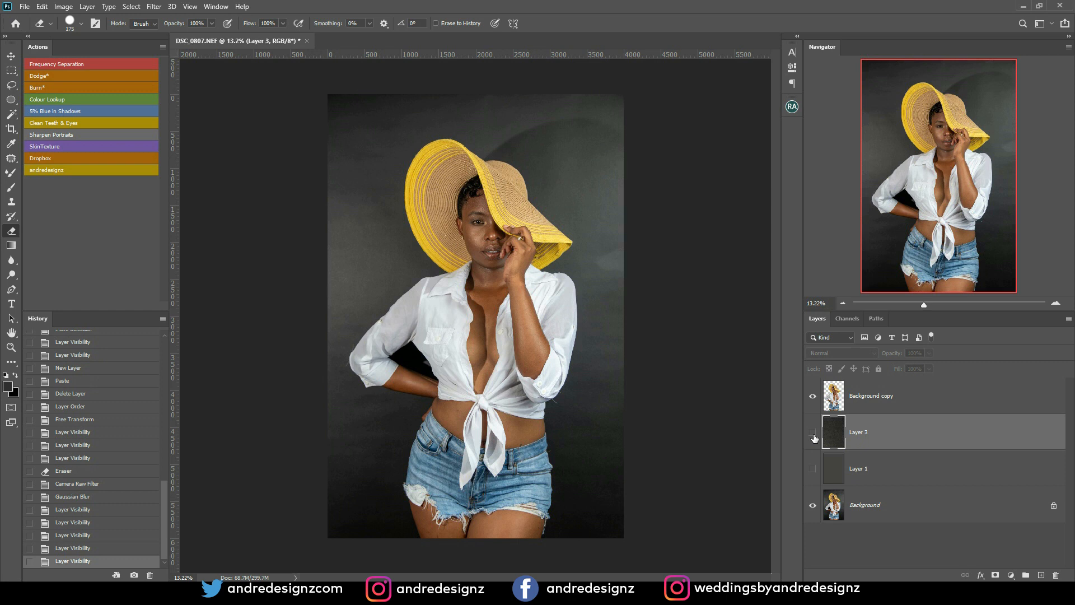
pyautogui.click(813, 434)
# - Show Layer 1, and duplicate the Background layer, placing the duplicate between Layer 3 and Background copy
pyautogui.click(812, 468)
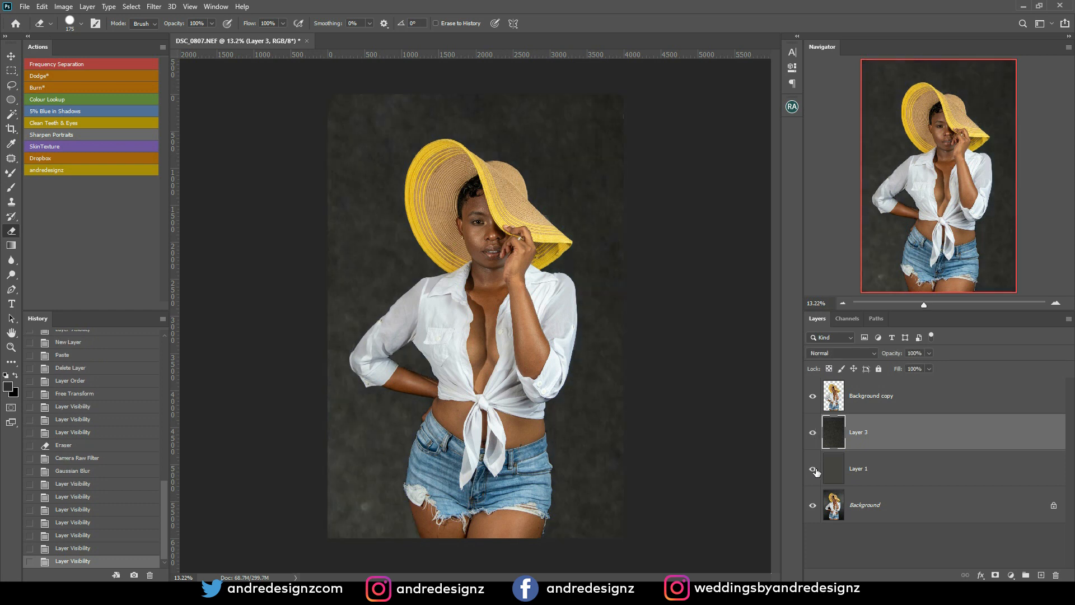
pyautogui.click(875, 466)
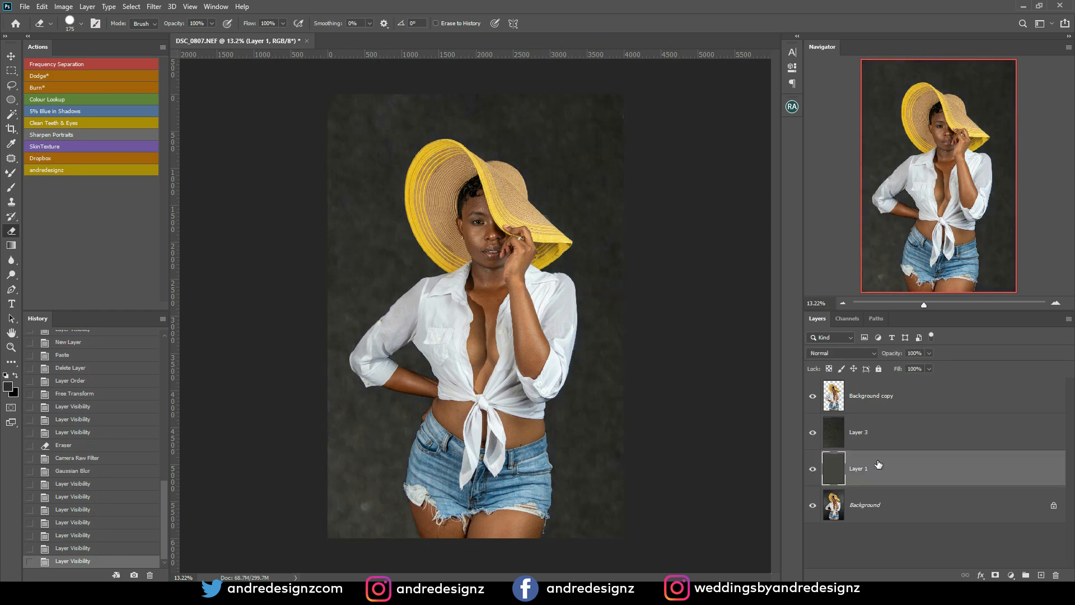
pyautogui.moveTo(929, 507); pyautogui.dragTo(1041, 577)
pyautogui.moveTo(895, 506); pyautogui.dragTo(866, 415)
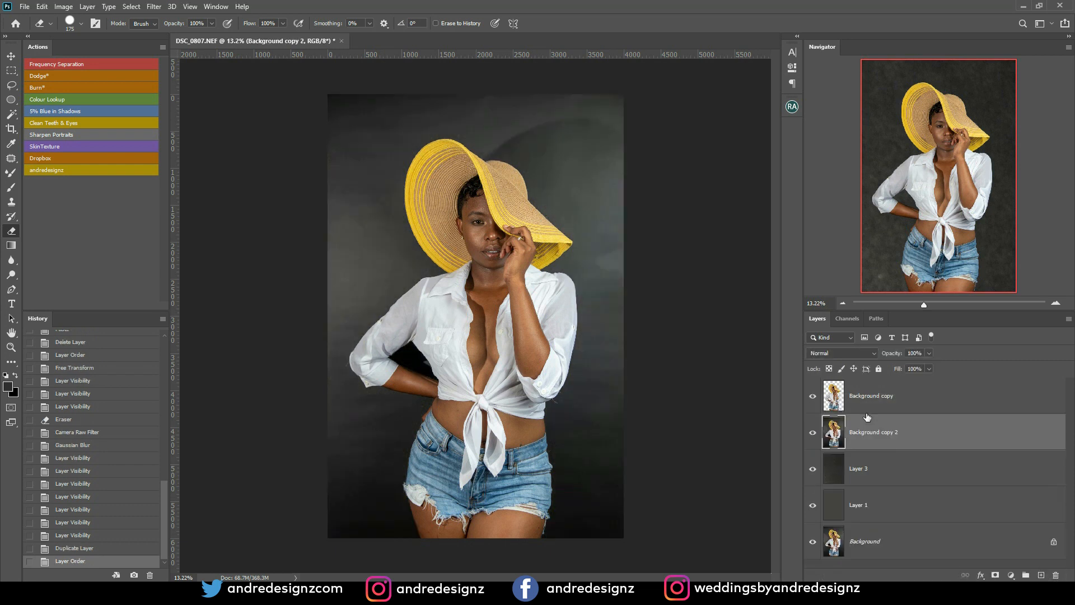
# - Lower the opacity of Background copy 2 to 55% and switch to the Magic Wand with that layer active
pyautogui.click(929, 353)
pyautogui.click(889, 365)
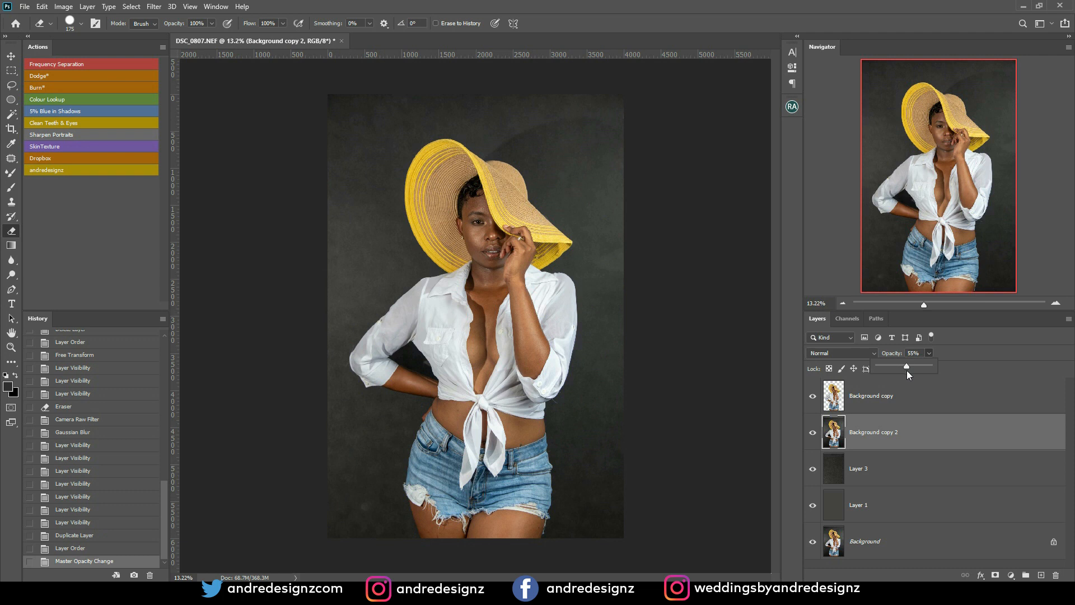
pyautogui.click(886, 440)
pyautogui.click(12, 115)
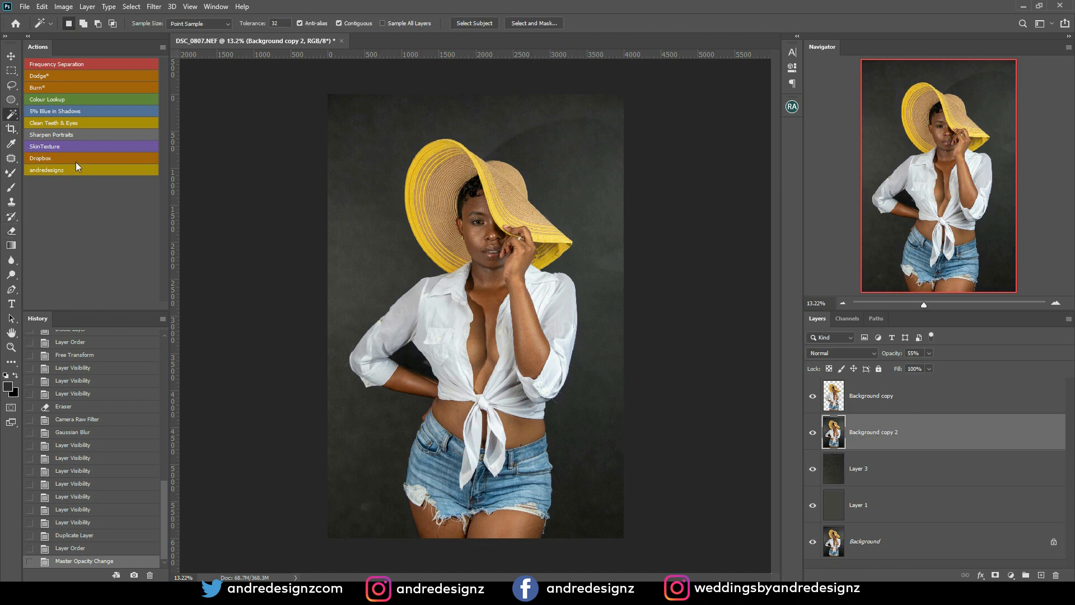
# - Magic Wand select the gap between the bent arm and torso on Background copy 2, clear it twice, and deselect
pyautogui.click(407, 362)
pyautogui.press('Delete')
pyautogui.scroll(3, 427, 368)
pyautogui.click(410, 351)
pyautogui.press('Delete')
pyautogui.hotkey('ctrl', 'd')
pyautogui.scroll(-5, 436, 407)
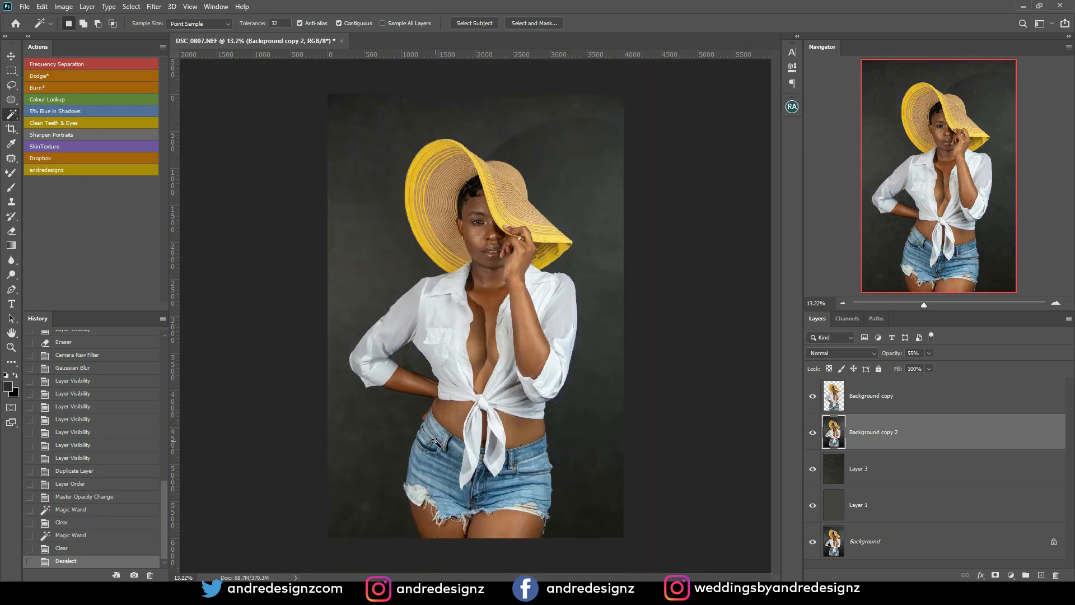
pyautogui.scroll(-1, 652, 377)
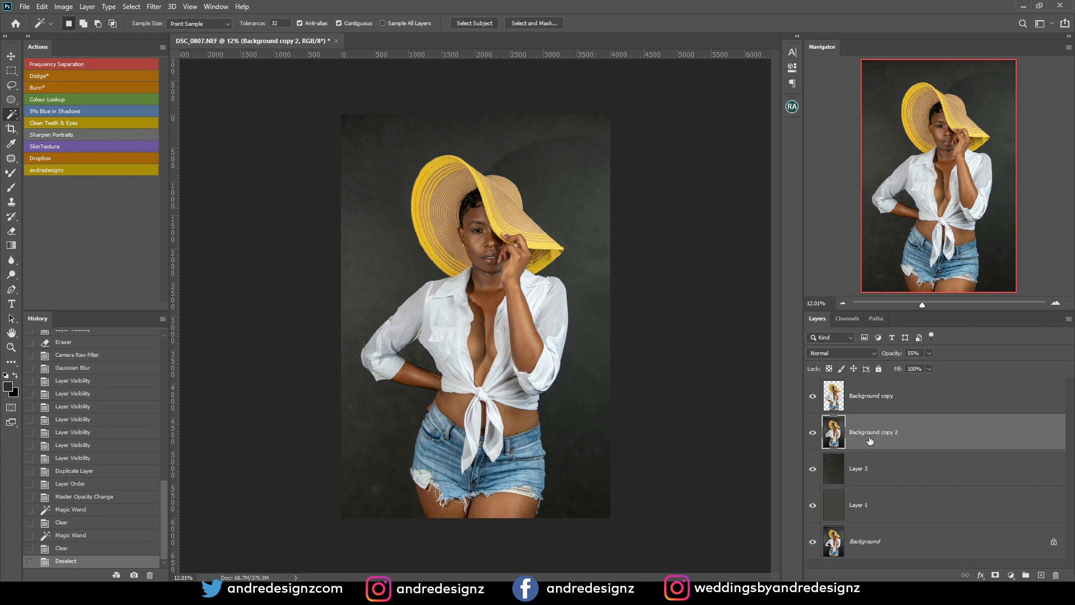
# - Group Background copy 2, Layer 3 and Layer 1, and duplicate the group
pyautogui.keyDown('shift'); pyautogui.click(886, 483); pyautogui.keyUp('shift')
pyautogui.keyDown('shift'); pyautogui.click(884, 503); pyautogui.keyUp('shift')
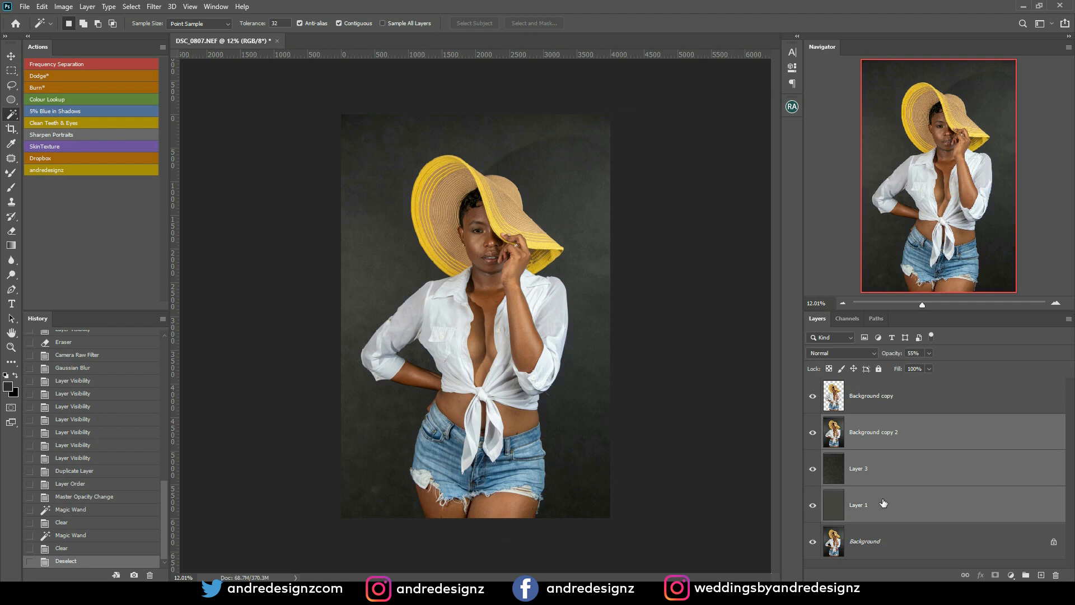
pyautogui.hotkey('ctrl', 'g')
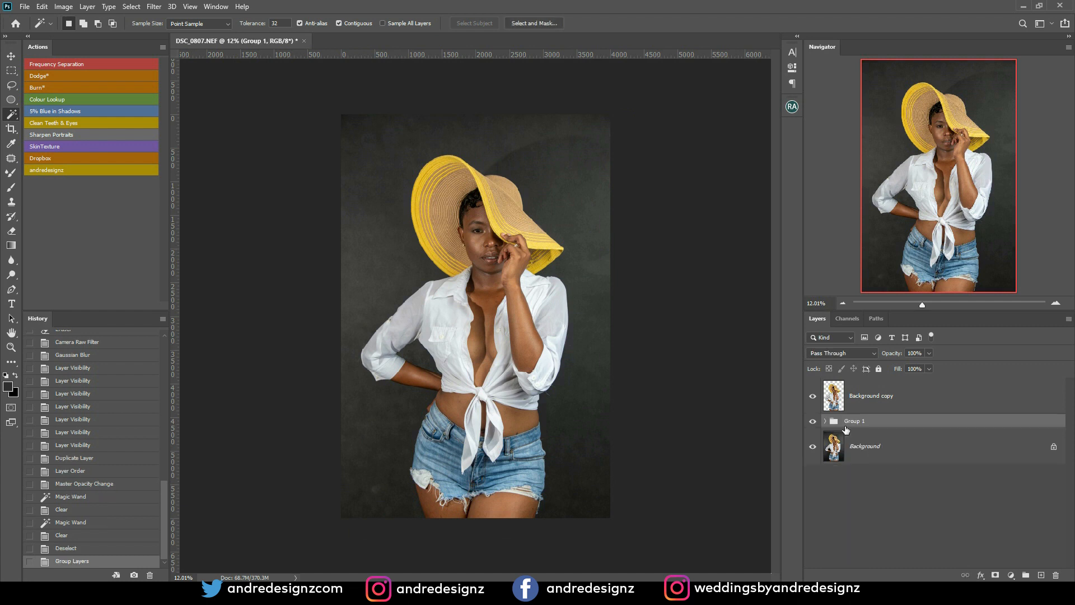
pyautogui.moveTo(863, 421); pyautogui.dragTo(1040, 575)
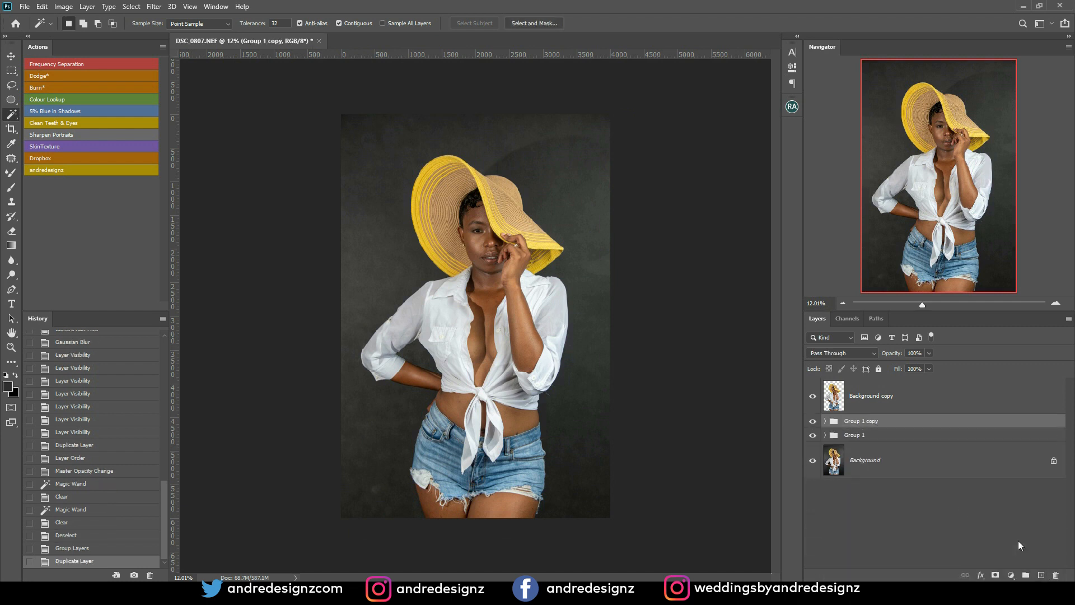
# - Convert the Group 1 copy to a smart object and rasterize it into a single pixel layer
pyautogui.rightClick(857, 424)
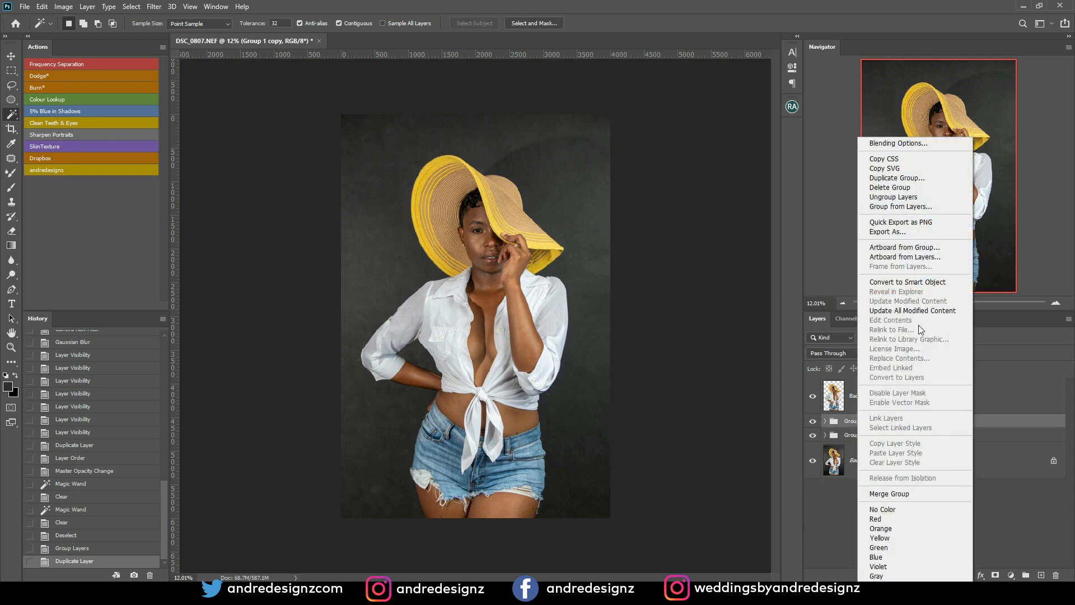
pyautogui.click(922, 283)
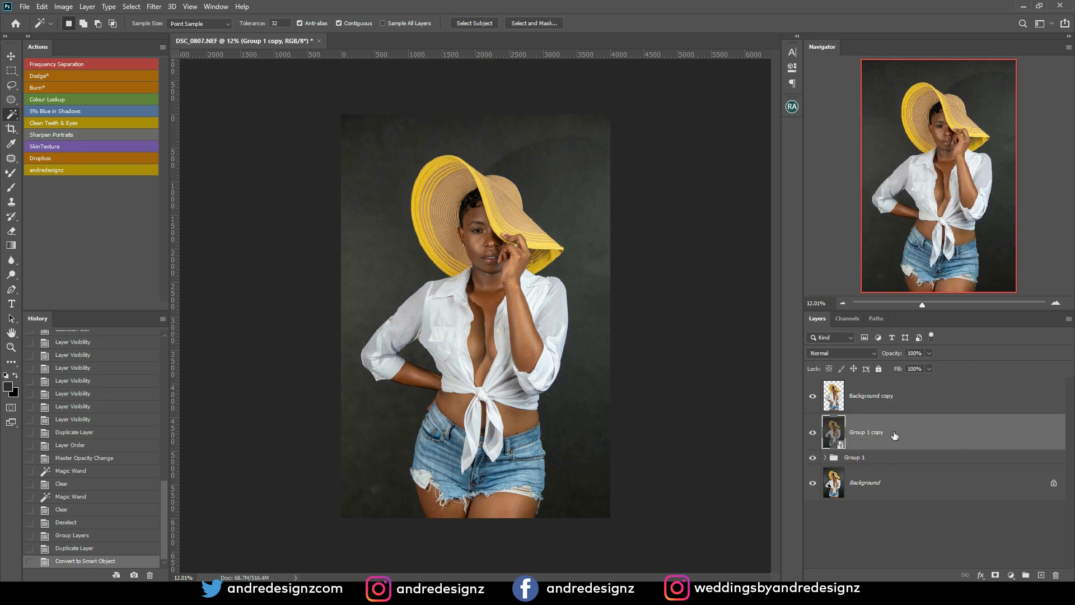
pyautogui.rightClick(892, 432)
pyautogui.click(926, 304)
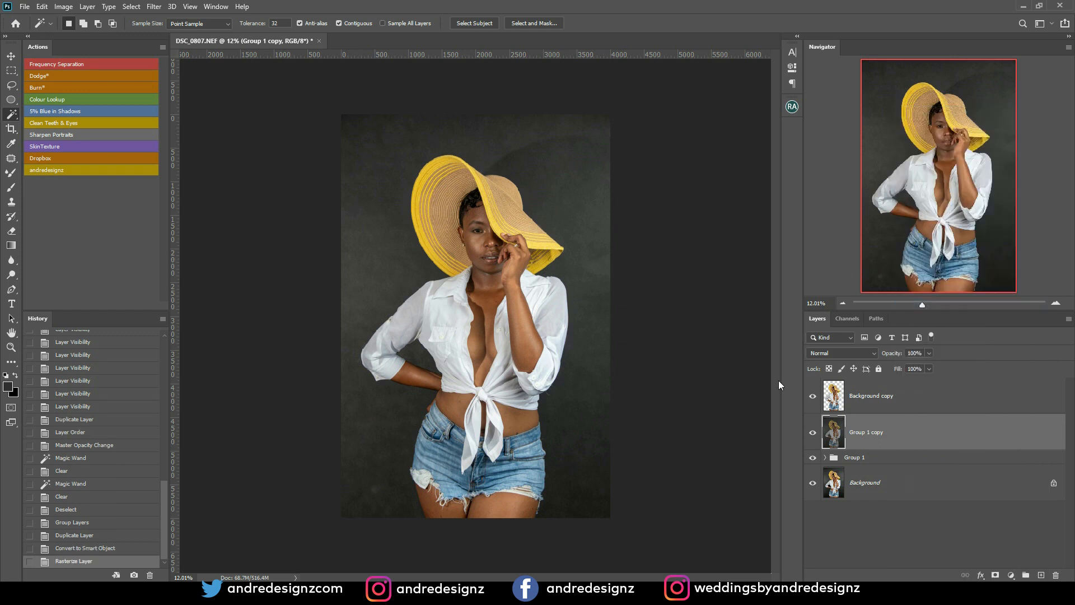
# - Hide Group 1 and toggle Group 1 copy's visibility to compare the blended backdrop with the original
pyautogui.click(813, 432)
pyautogui.click(813, 432)
pyautogui.click(813, 432)
pyautogui.click(813, 432)
pyautogui.click(813, 433)
pyautogui.click(812, 432)
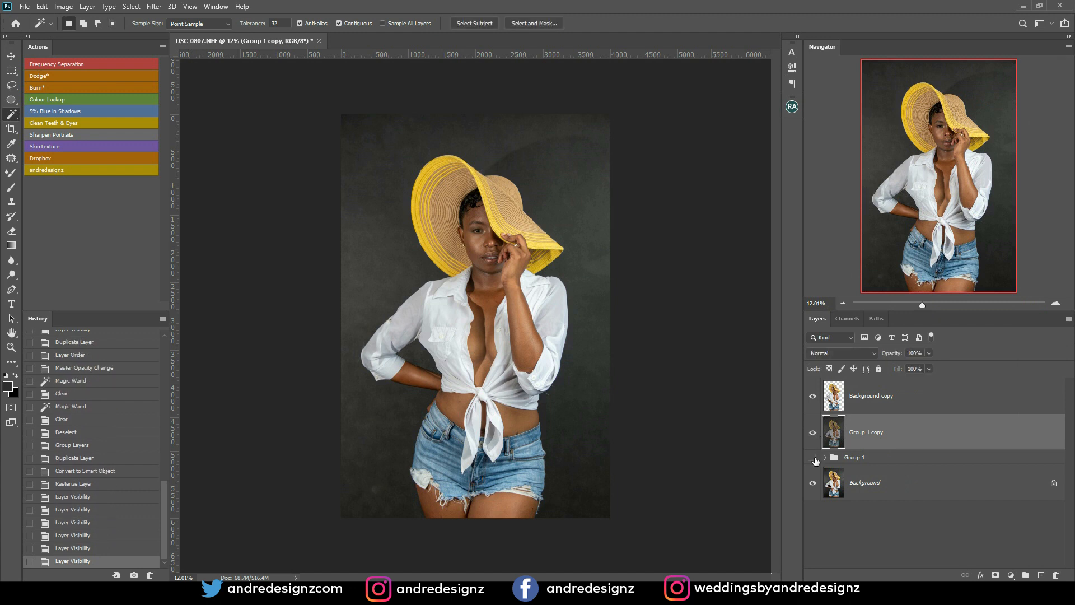
pyautogui.click(812, 432)
pyautogui.click(812, 432)
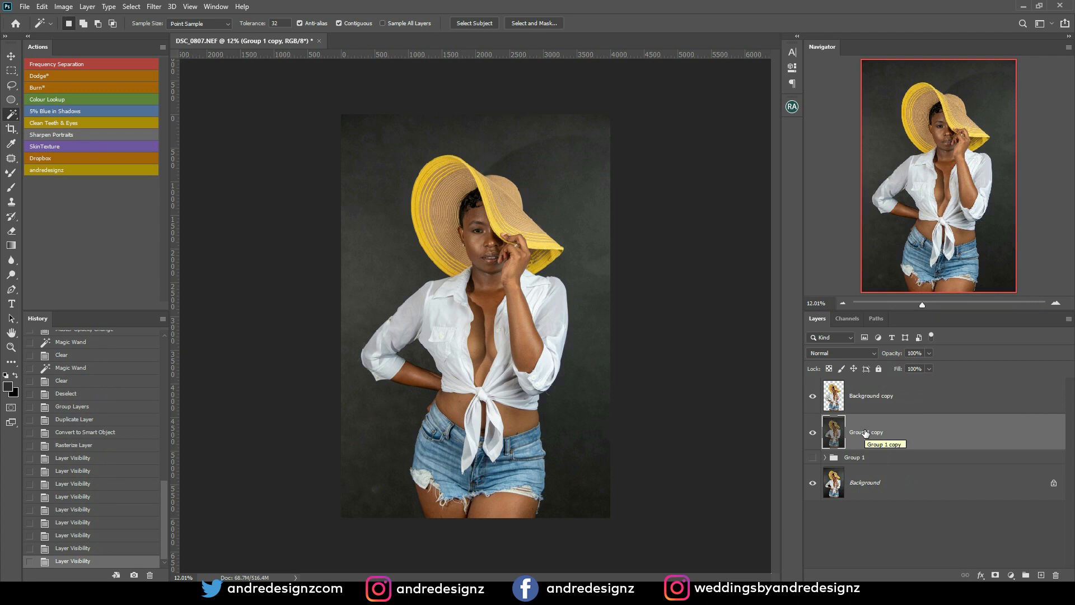
# - Patch two uneven backdrop areas above the hat on Group 1 copy with the Patch tool
pyautogui.press('j')
pyautogui.moveTo(579, 135)
pyautogui.mouseDown()
pyautogui.moveTo(558, 151)
pyautogui.moveTo(501, 150)
pyautogui.moveTo(529, 143)
pyautogui.mouseUp()
pyautogui.hotkey('ctrl', 'd')
pyautogui.moveTo(519, 153); pyautogui.dragTo(504, 136)
pyautogui.hotkey('ctrl', 'd')
# - Try patching the backdrop near the image's upper right corner, undo the patch, and deselect
pyautogui.moveTo(580, 126); pyautogui.dragTo(600, 133)
pyautogui.moveTo(589, 142); pyautogui.dragTo(593, 118)
pyautogui.hotkey('ctrl', 'd')
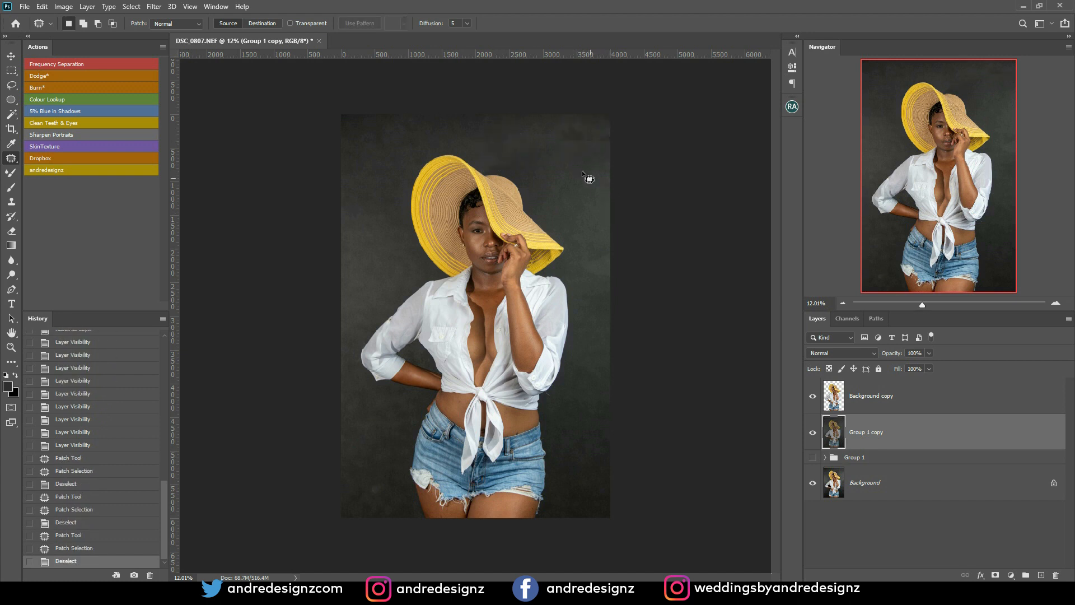
pyautogui.hotkey('ctrl', 'z')
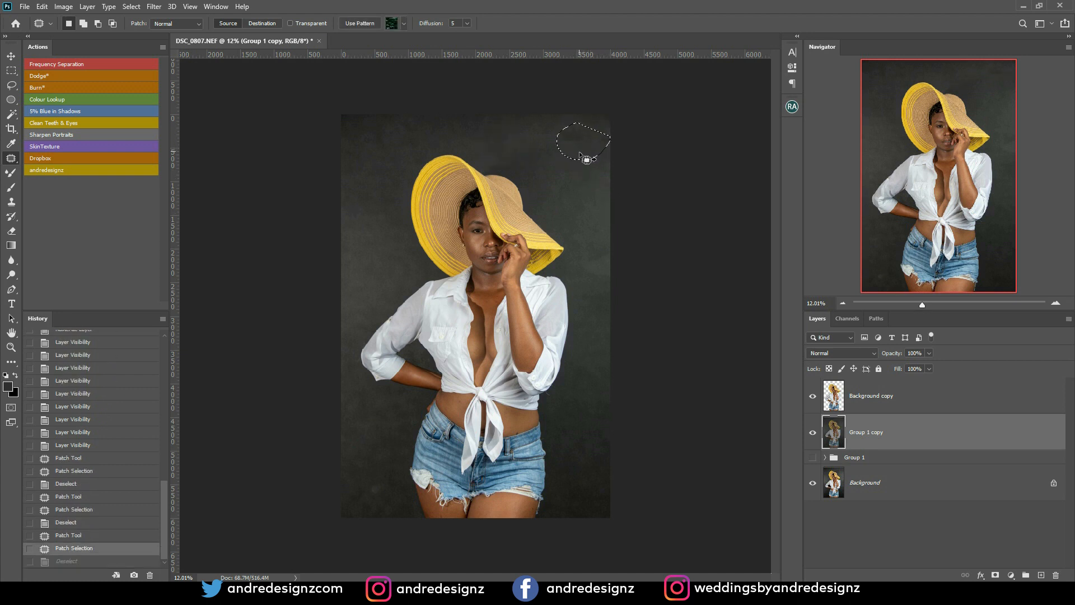
pyautogui.hotkey('ctrl', 'z')
pyautogui.hotkey('ctrl', 'd')
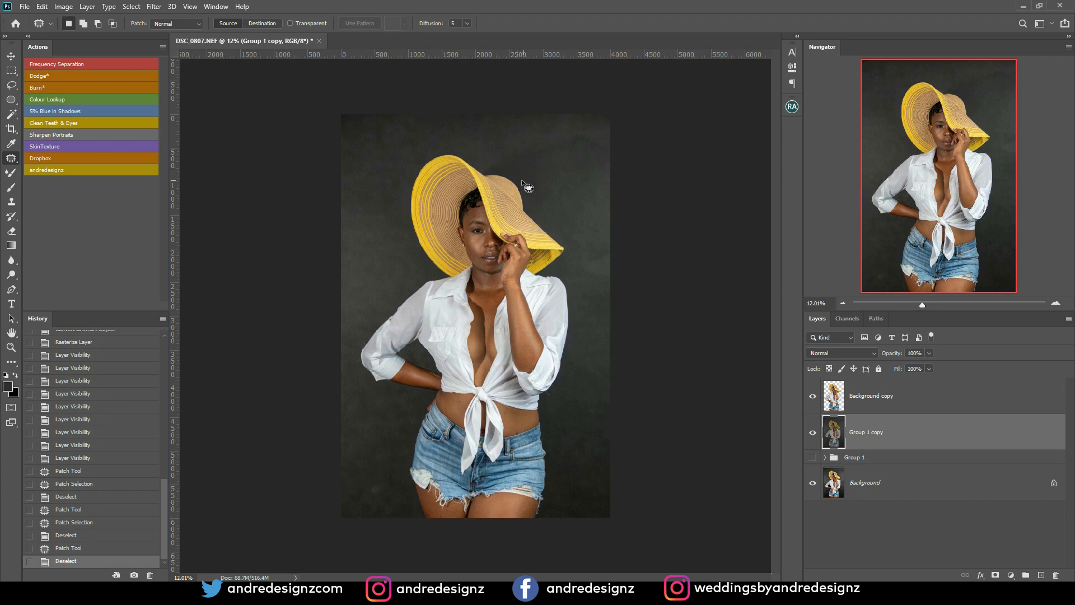
# - Clone clean backdrop texture over the uneven areas around the hat and down the image's right edge on Group 1 copy
pyautogui.press('s')
pyautogui.scroll(3, 538, 175)
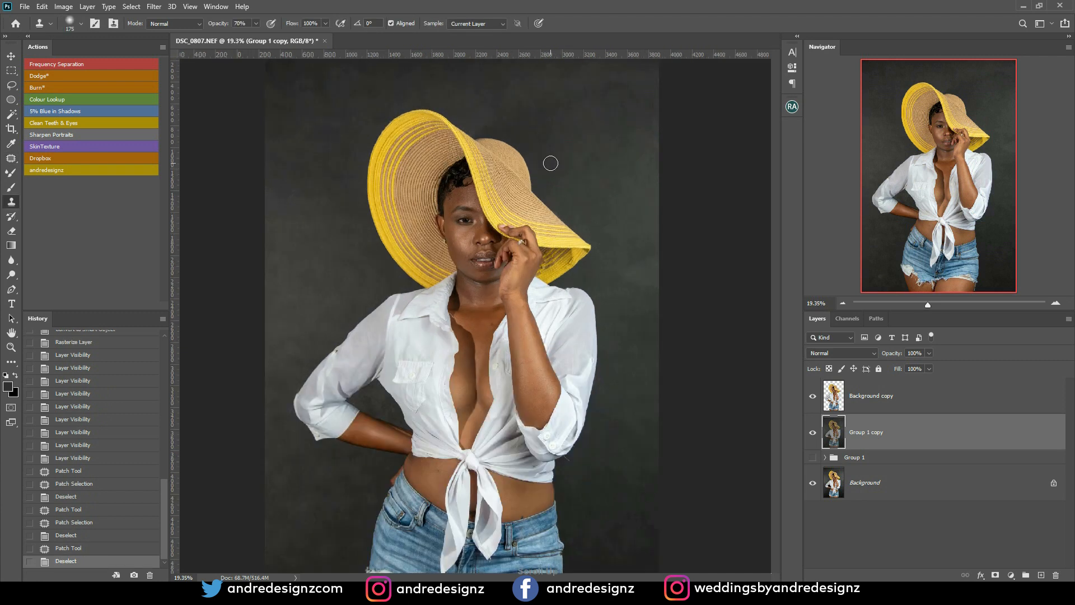
pyautogui.scroll(3, 550, 163)
pyautogui.moveTo(565, 136); pyautogui.dragTo(550, 280)
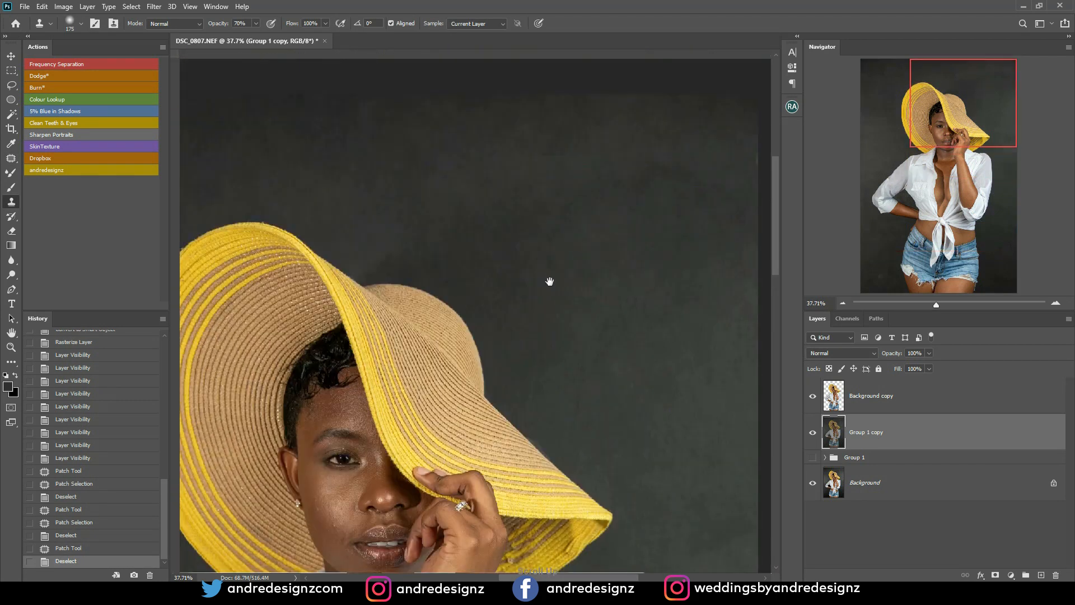
pyautogui.click(381, 257)
pyautogui.click(481, 206)
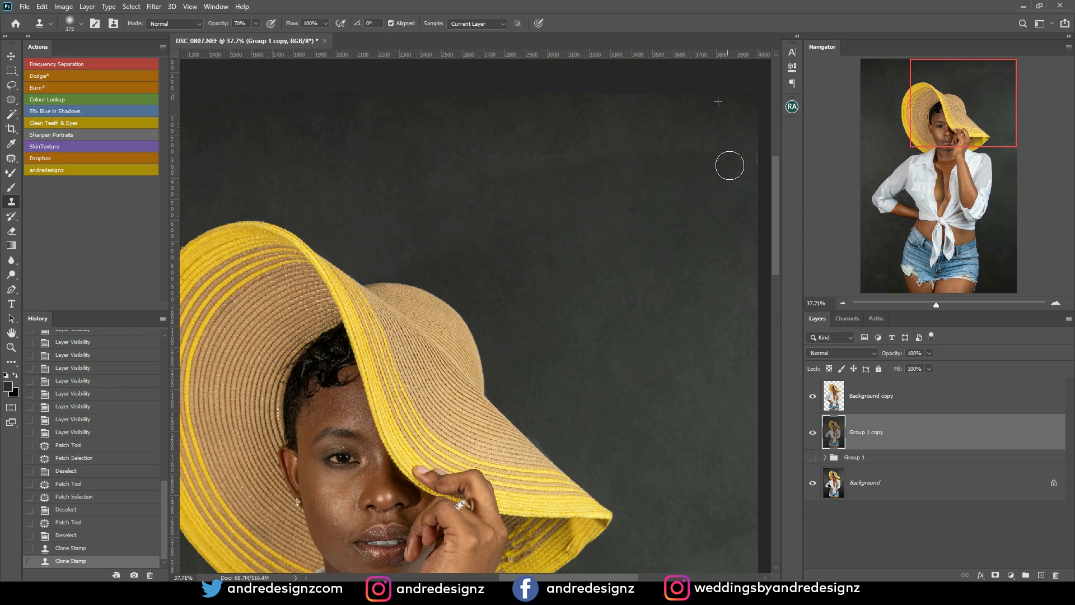
pyautogui.moveTo(739, 165); pyautogui.dragTo(735, 335)
pyautogui.scroll(-5, 652, 186)
pyautogui.scroll(-4, 653, 187)
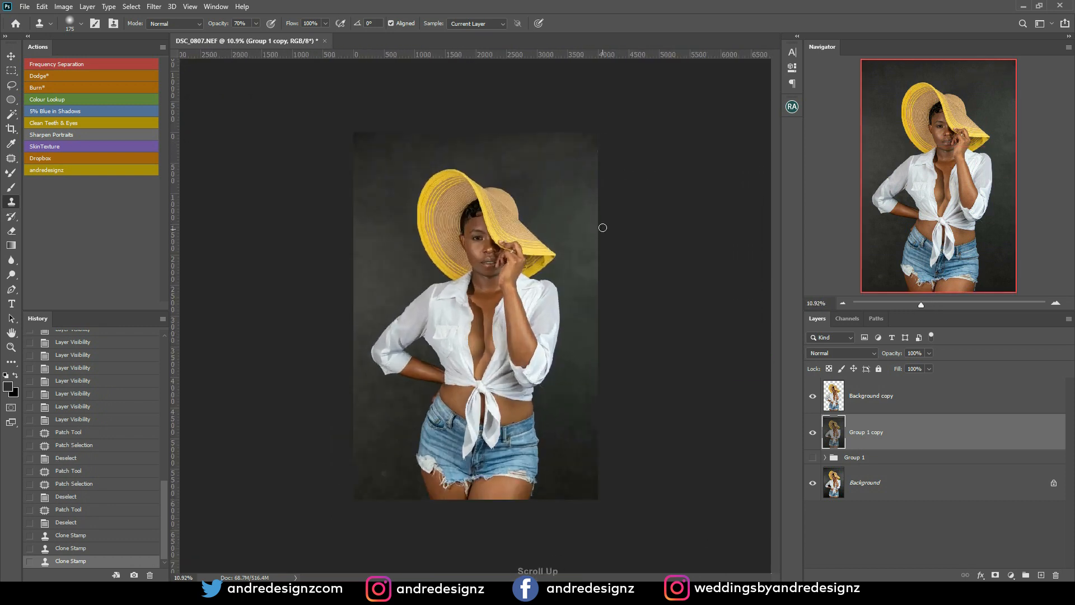
# - Compare the last clone stroke before and after, and clone more backdrop along the image's right edge with a 300-pixel brush
pyautogui.press(']')
pyautogui.press(']')
pyautogui.hotkey('ctrl', 'z')
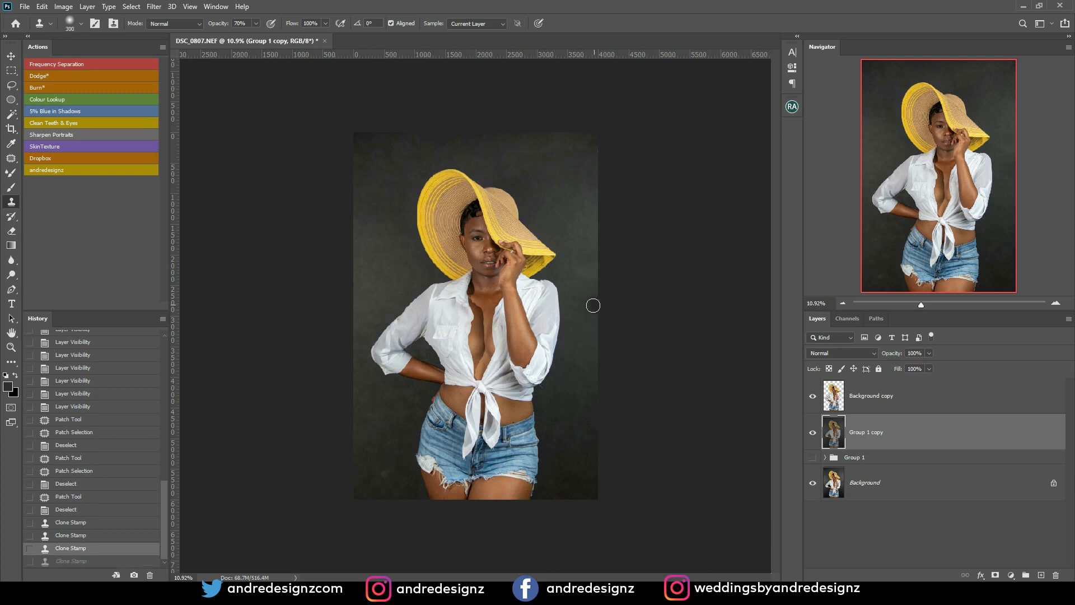
pyautogui.hotkey('ctrl', 'shift', 'z')
pyautogui.hotkey('ctrl', 'z')
pyautogui.hotkey('ctrl', 'shift', 'z')
pyautogui.click(587, 295)
pyautogui.click(593, 265)
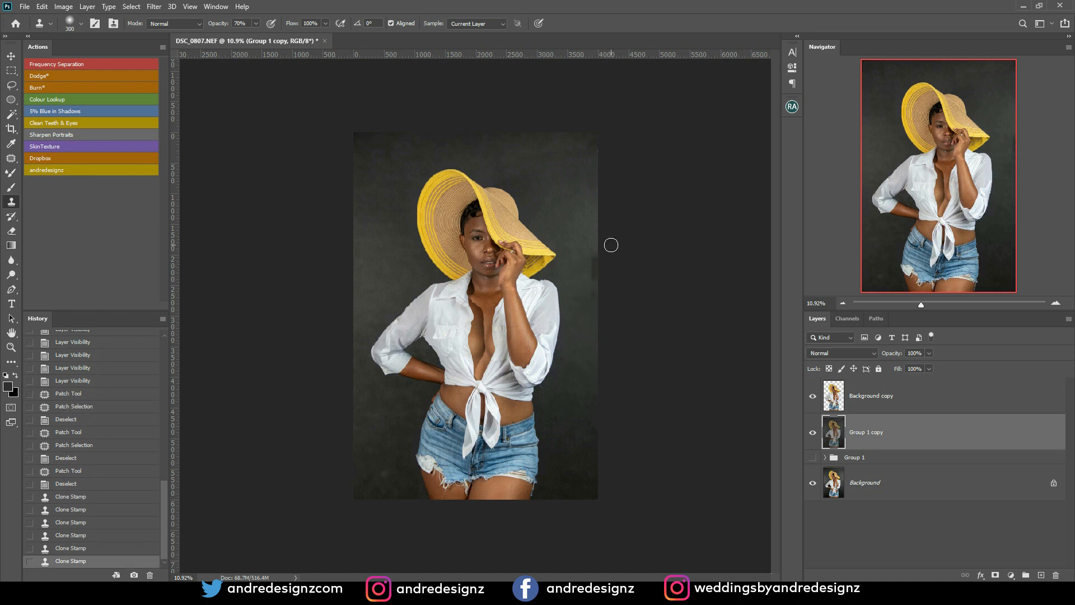
# - Enlarge the Clone Stamp to 600 pixels and smooth out the dark patch on the backdrop's right edge beside the shoulder
pyautogui.scroll(-1, 591, 252)
pyautogui.scroll(2, 588, 267)
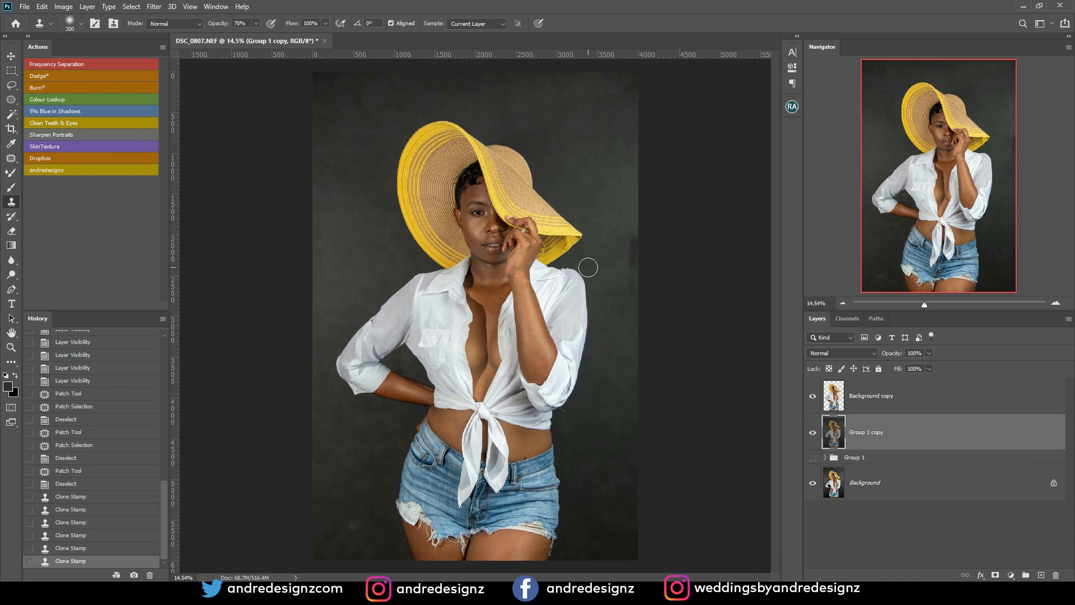
pyautogui.press(']')
pyautogui.press(']')
pyautogui.click(643, 289)
pyautogui.click(664, 292)
pyautogui.click(644, 254)
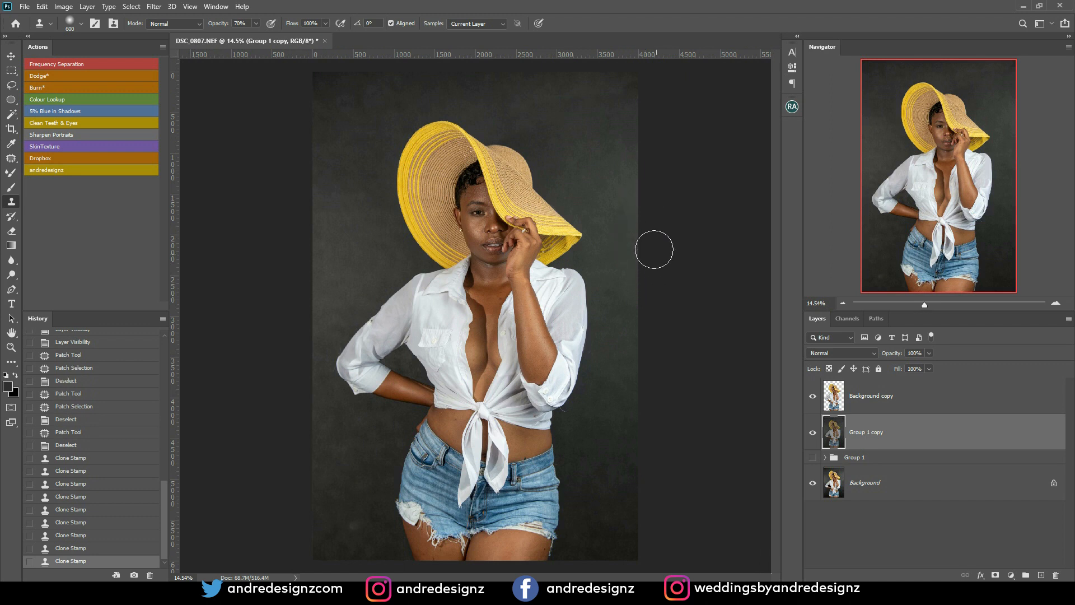
pyautogui.click(658, 262)
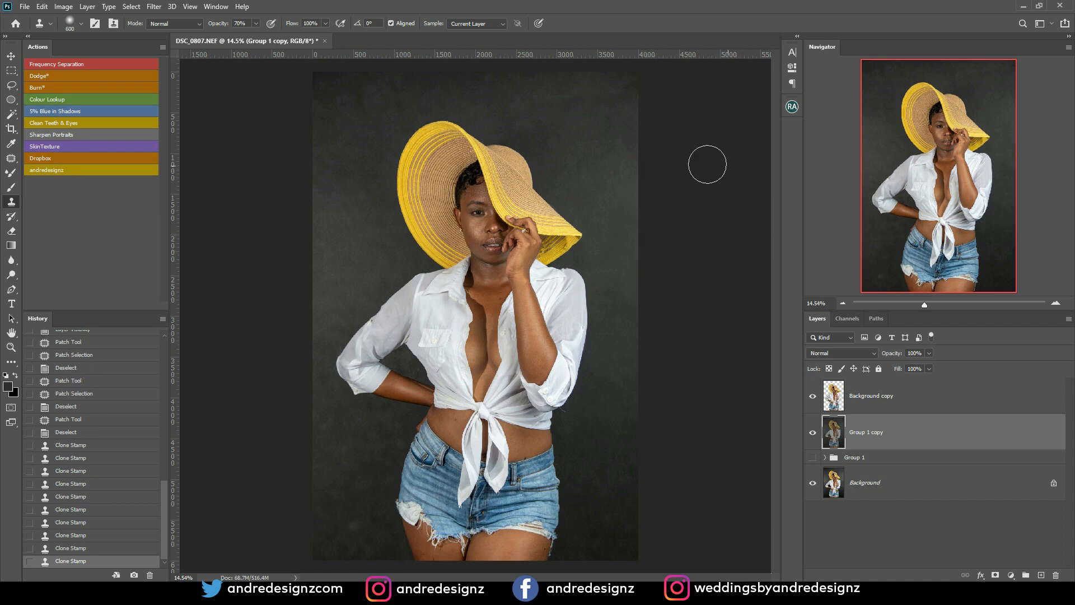
pyautogui.hotkey('ctrl', '-')
pyautogui.scroll(10, 380, 330)
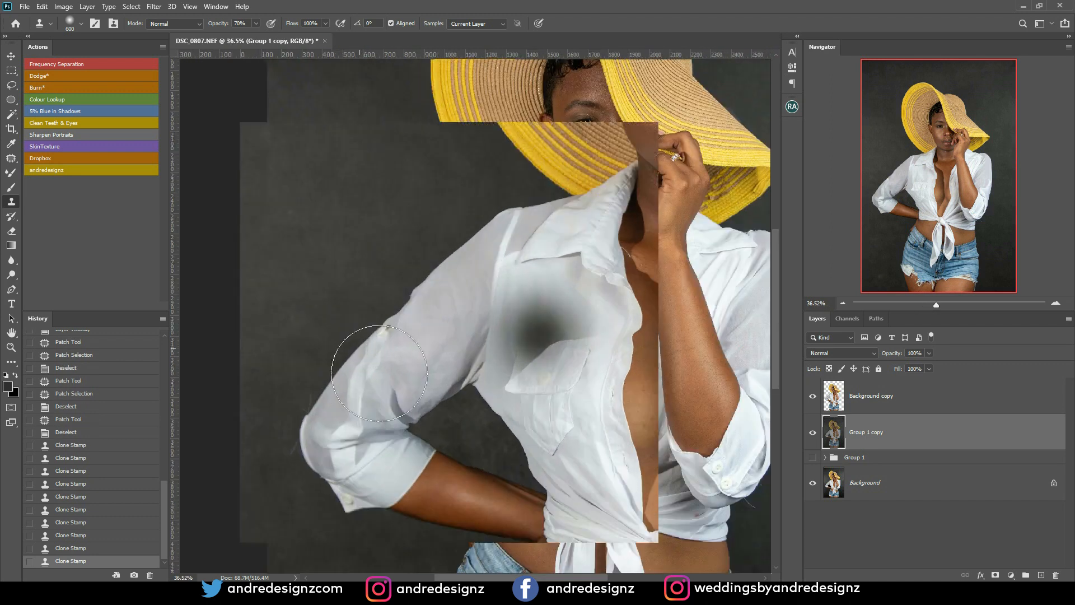
pyautogui.scroll(1, 398, 382)
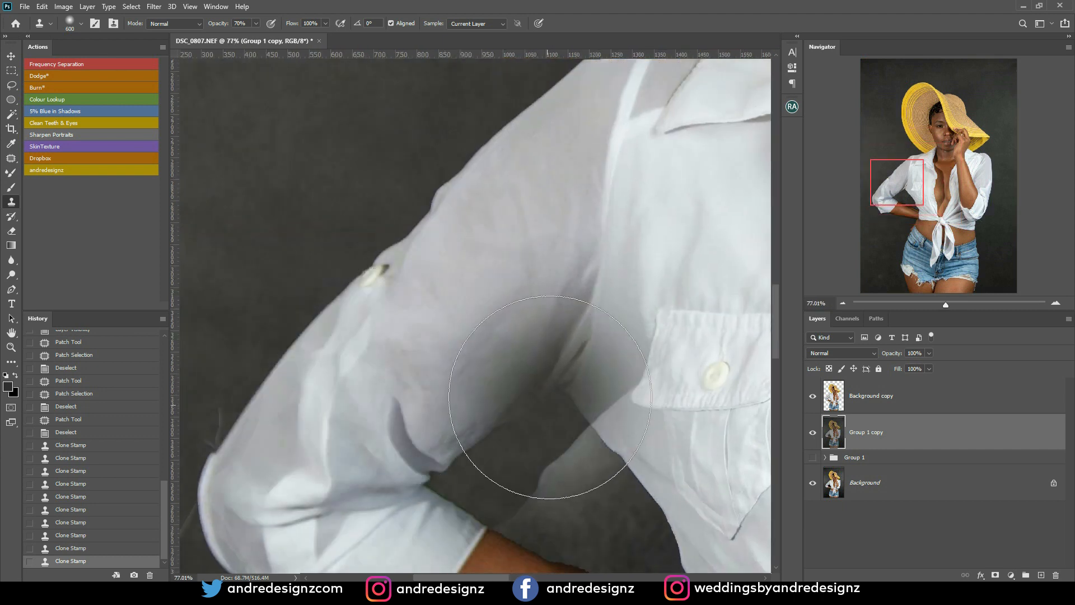
pyautogui.scroll(-10, 403, 290)
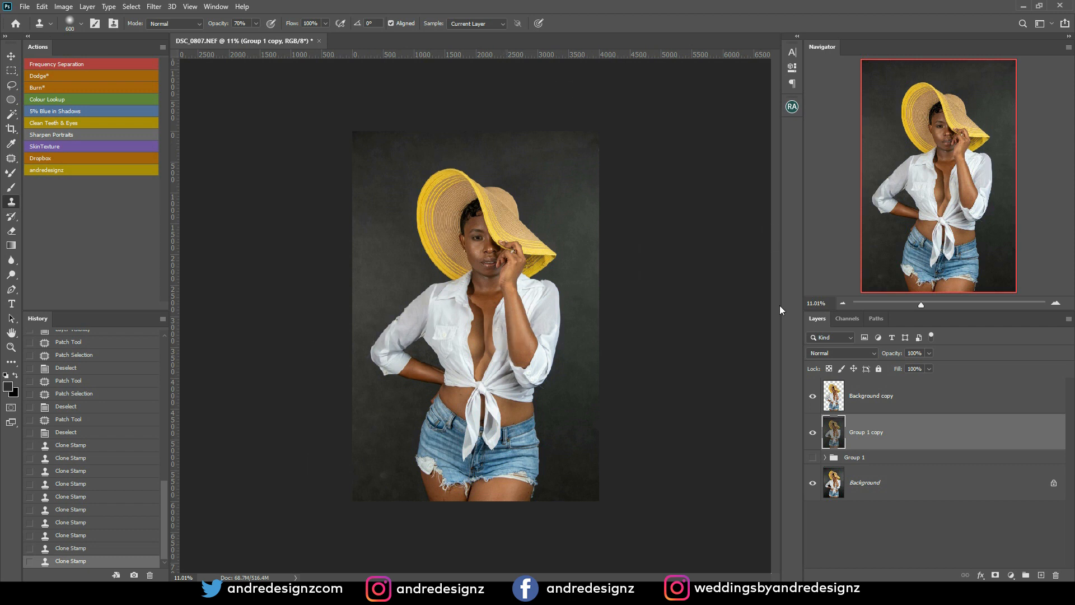
# - Create a new empty layer and place it between Background copy and Group 1 copy
pyautogui.click(870, 395)
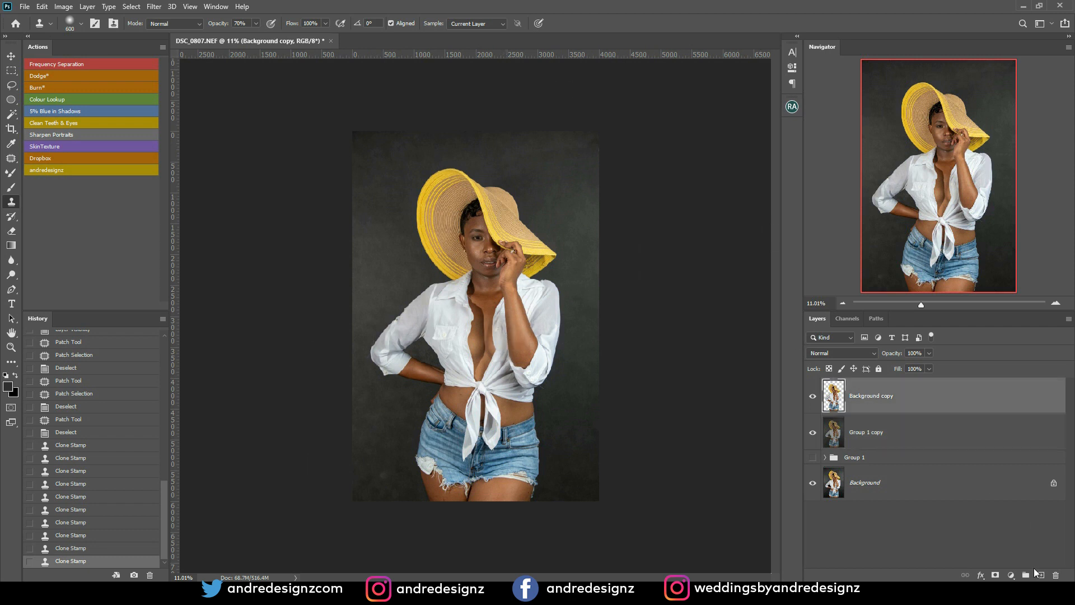
pyautogui.click(1040, 575)
pyautogui.moveTo(897, 398); pyautogui.dragTo(895, 455)
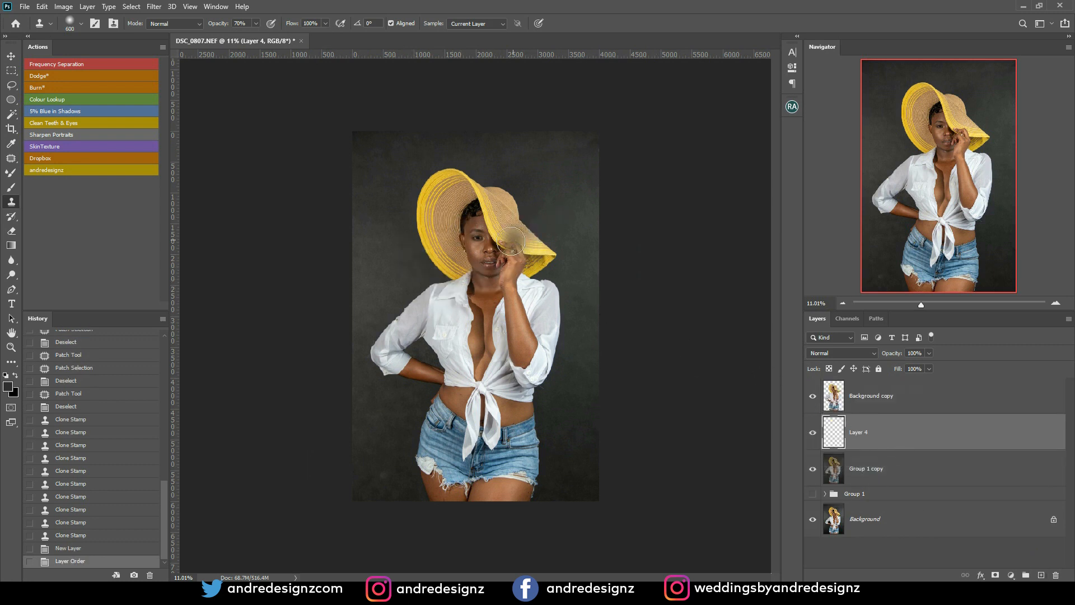
# - Switch to the Brush tool and enlarge the soft brush to 4300 pixels
pyautogui.press('b')
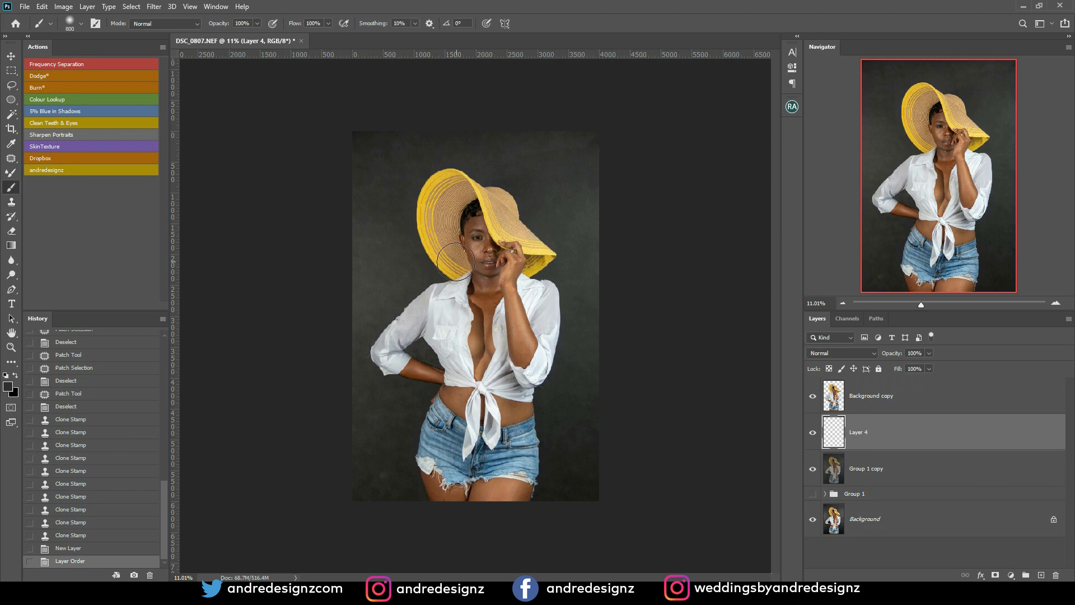
pyautogui.press(']')
pyautogui.press(']')
pyautogui.press(']')
pyautogui.press(']')
pyautogui.press(']')
pyautogui.press(']')
pyautogui.press(']')
pyautogui.press(']')
pyautogui.press(']')
pyautogui.press(']')
pyautogui.press(']')
pyautogui.press(']')
pyautogui.press(']')
pyautogui.press(']')
pyautogui.press(']')
pyautogui.press(']')
pyautogui.press(']')
pyautogui.press(']')
pyautogui.press(']')
pyautogui.press(']')
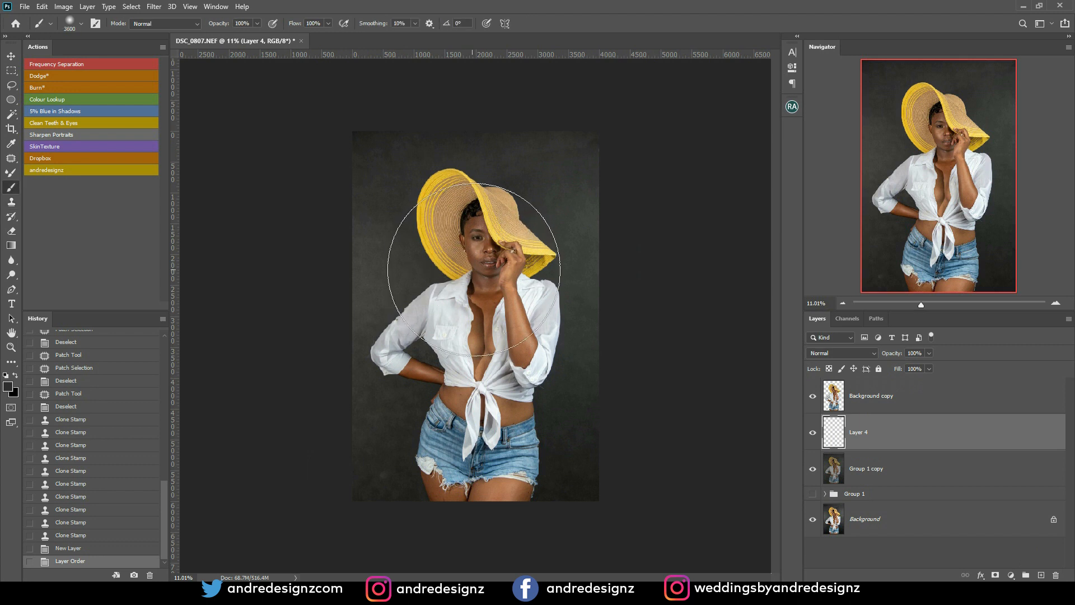
pyautogui.press(']')
pyautogui.press(']')
pyautogui.press(']')
pyautogui.press(']')
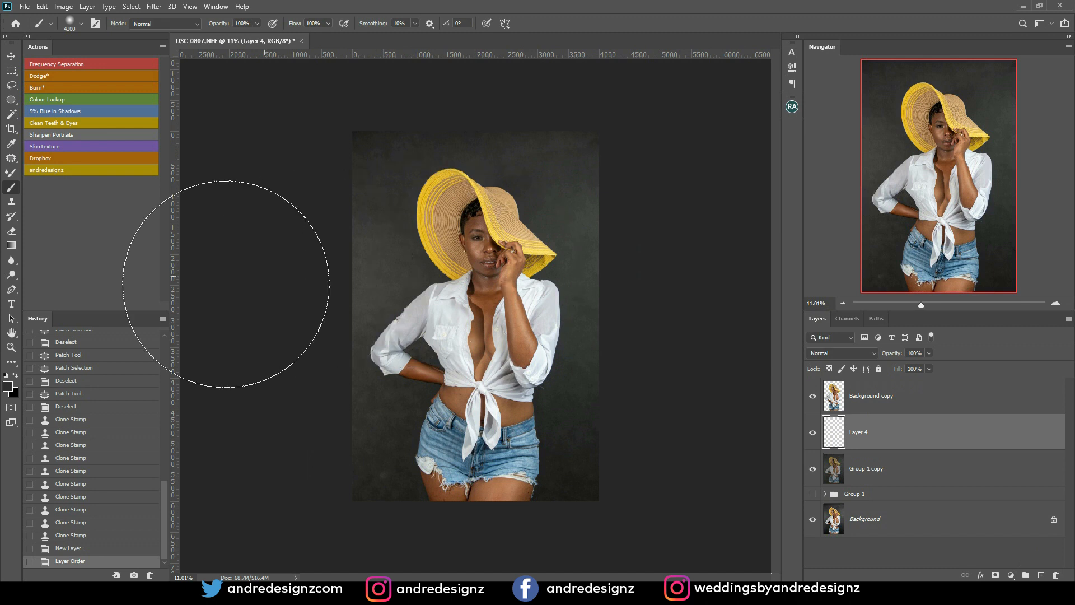
# - Set the foreground colour to the yellow sampled from the hat
pyautogui.click(8, 387)
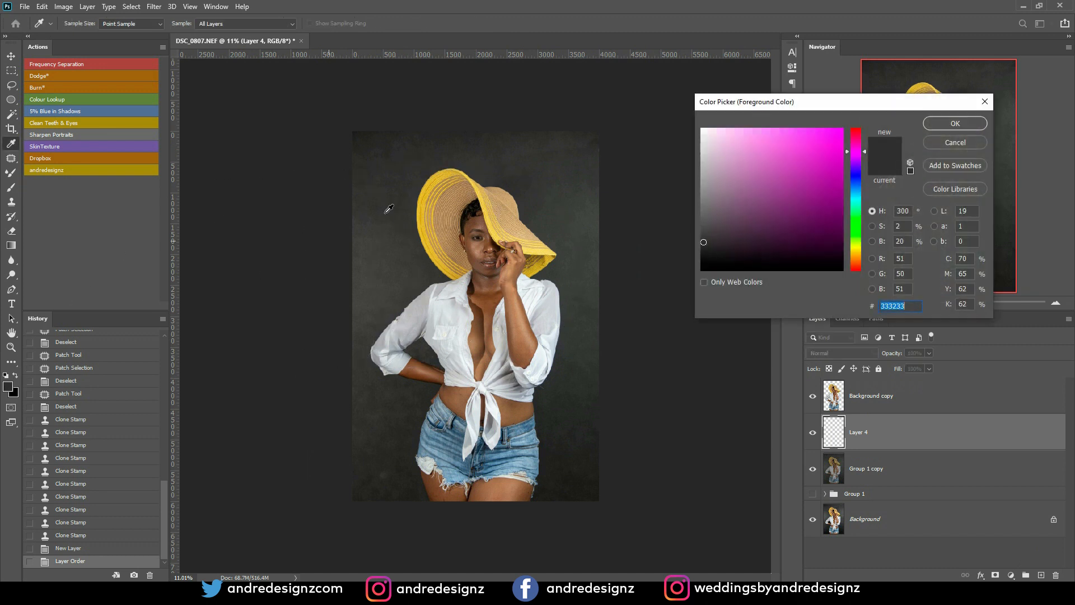
pyautogui.click(460, 190)
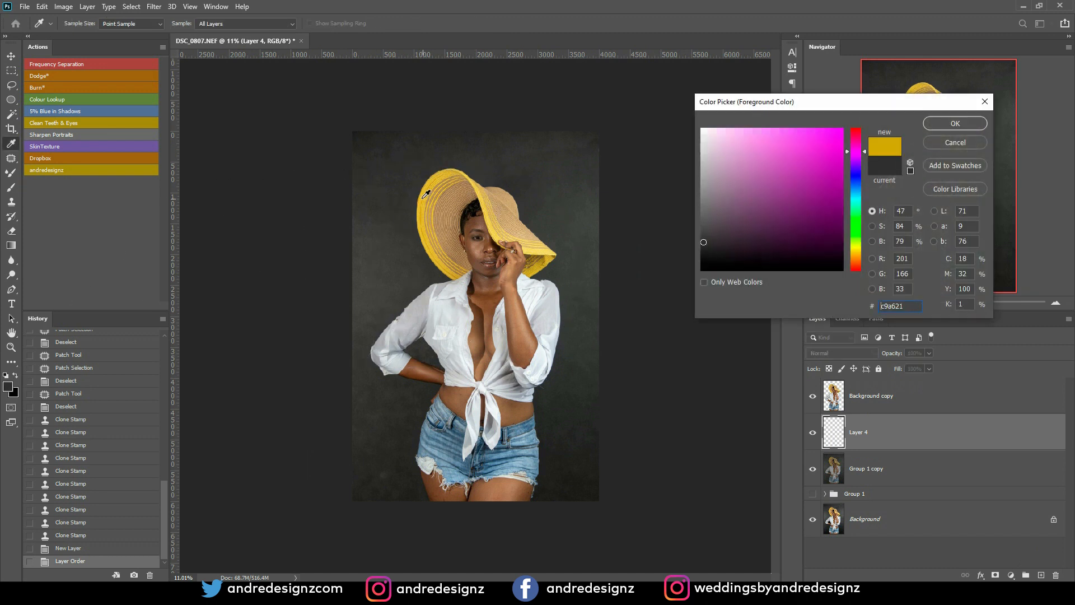
pyautogui.click(955, 124)
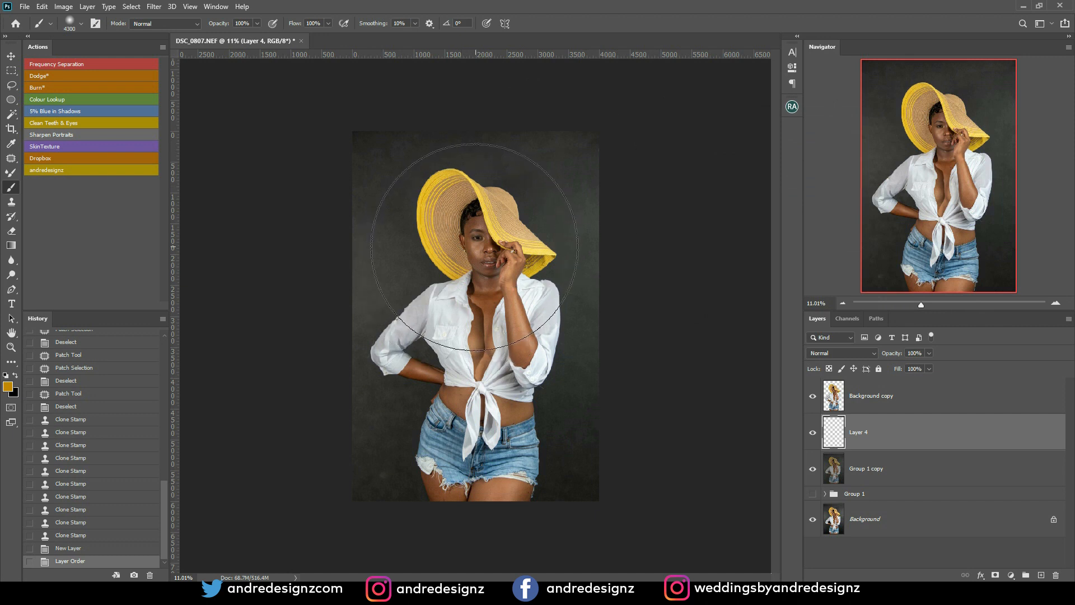
# - Paint one soft yellow dab centred on the head on Layer 4 and lower the layer's opacity to 43%
pyautogui.click(476, 241)
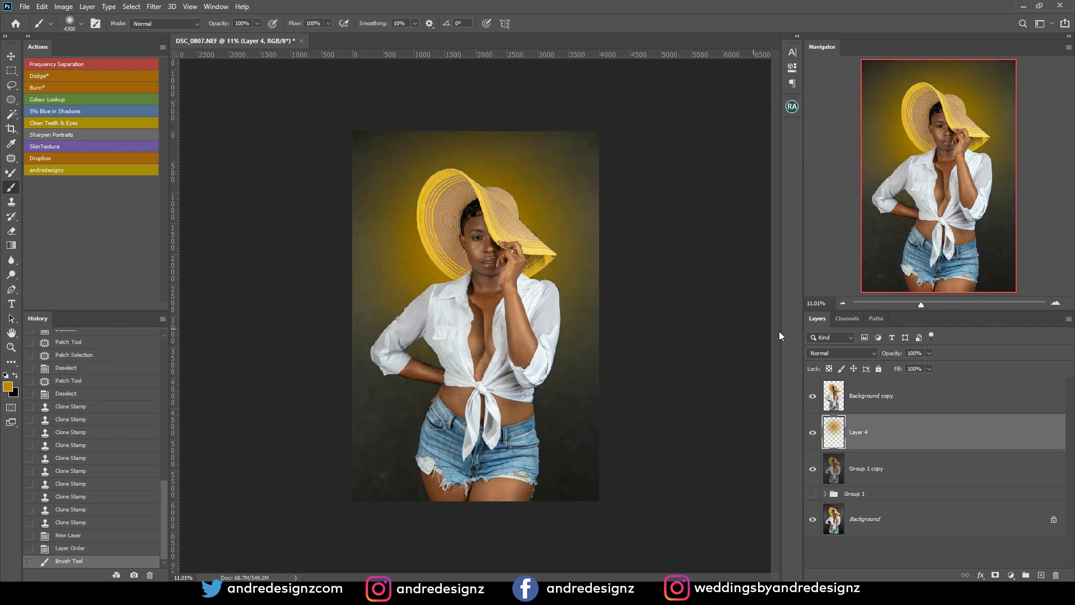
pyautogui.click(927, 352)
pyautogui.click(899, 365)
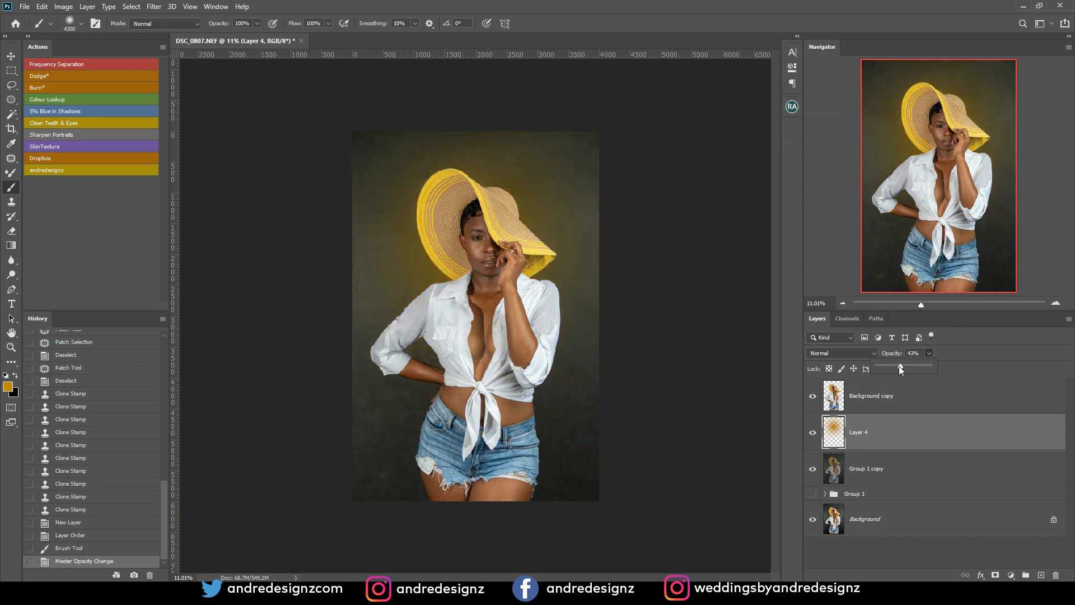
# - Delete the yellow glow layer and create a new empty layer above Group 1 copy
pyautogui.moveTo(897, 366); pyautogui.dragTo(891, 367)
pyautogui.click(879, 437)
pyautogui.press('Delete')
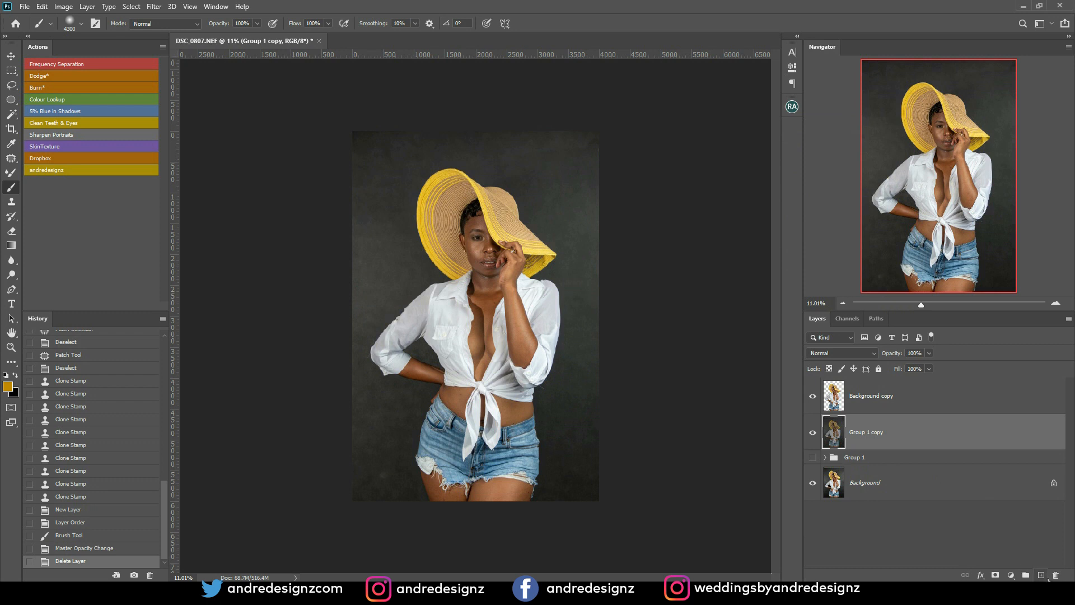
pyautogui.click(1037, 575)
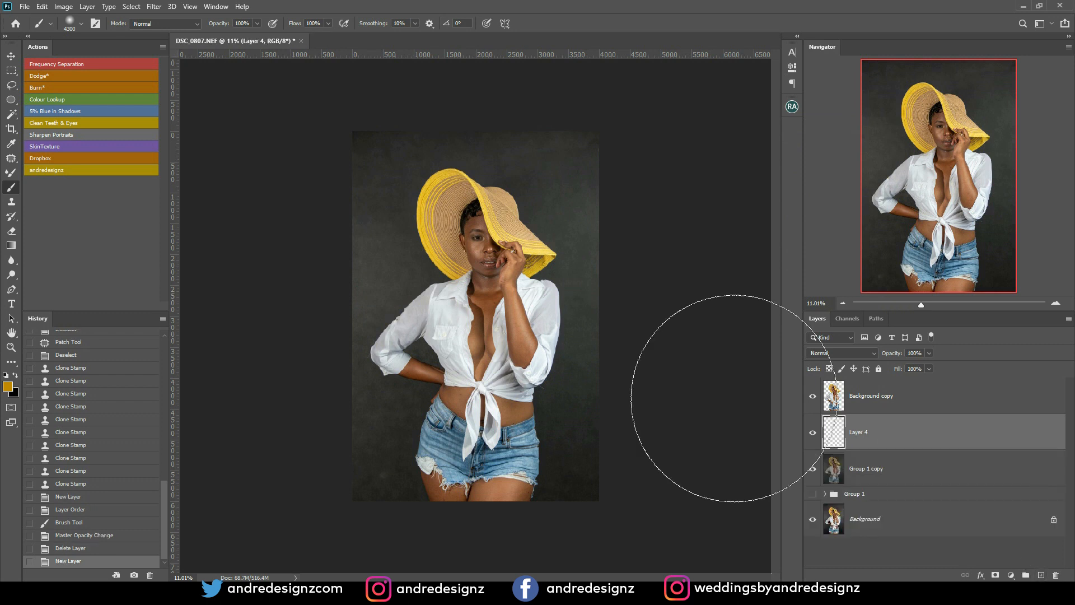
# - Set the foreground colour to white (ffffff) and return to the Brush tool
pyautogui.click(8, 386)
pyautogui.click(706, 128)
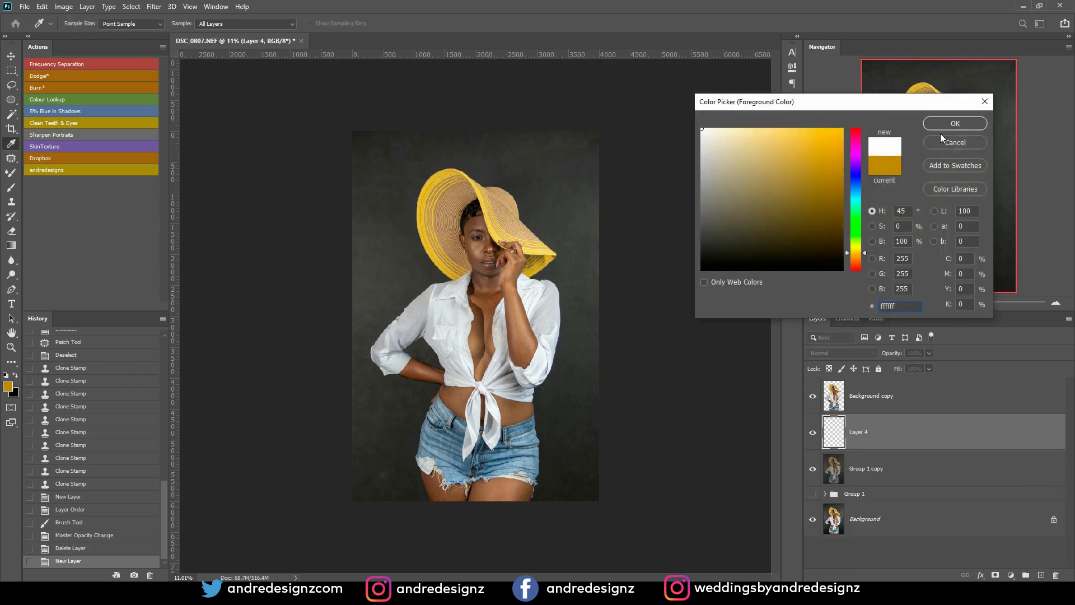
pyautogui.click(955, 123)
pyautogui.press('b')
# - Enlarge the soft brush to 4900 pixels and paint one white dab behind the subject's upper body on Layer 4
pyautogui.scroll(-1, 478, 292)
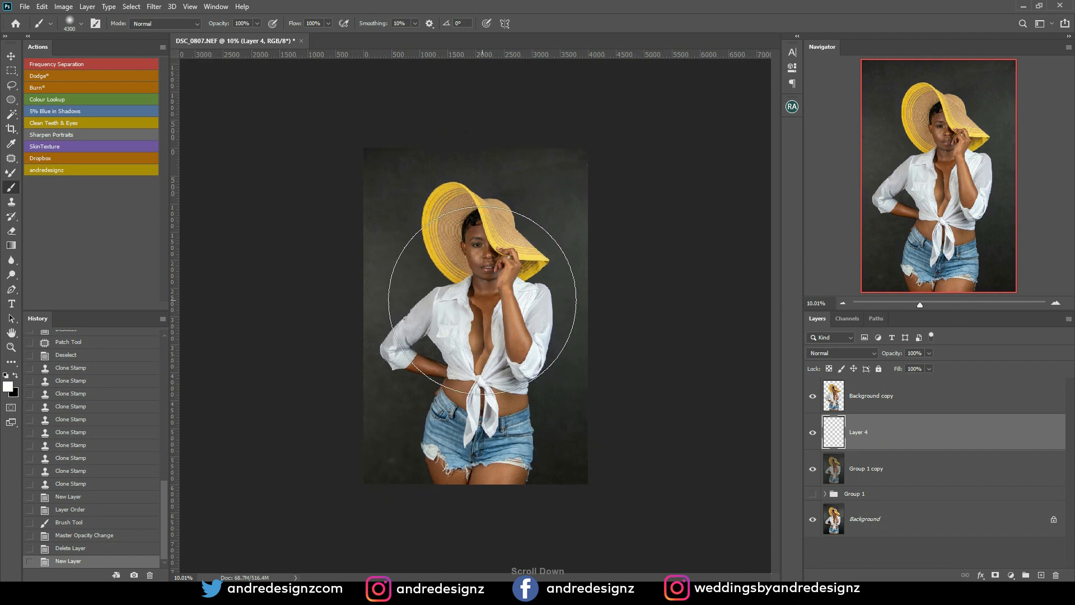
pyautogui.press(']')
pyautogui.press(']')
pyautogui.press(']')
pyautogui.press(']')
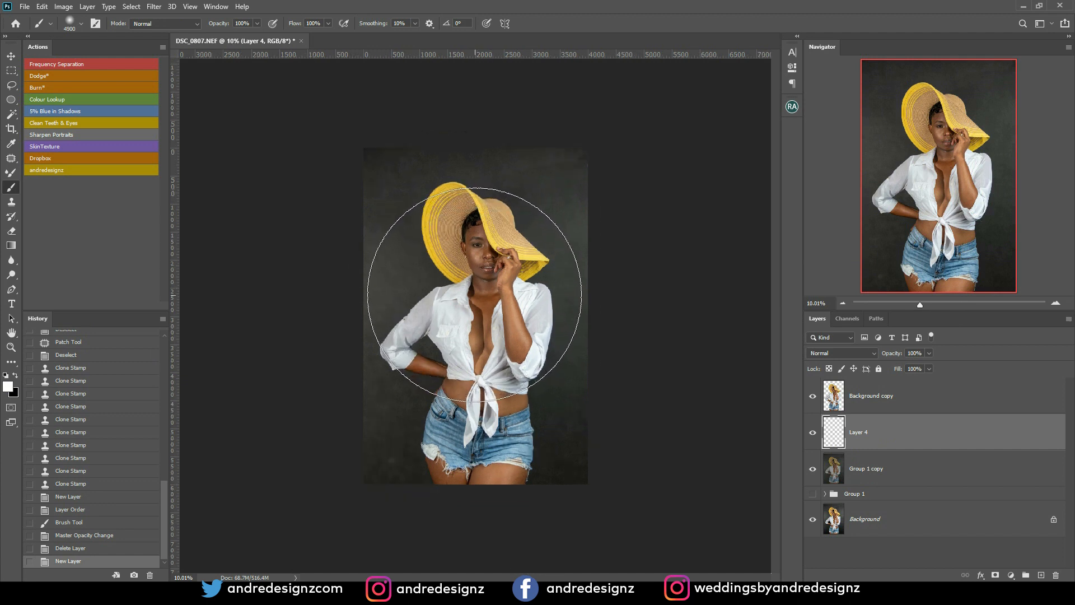
pyautogui.click(458, 284)
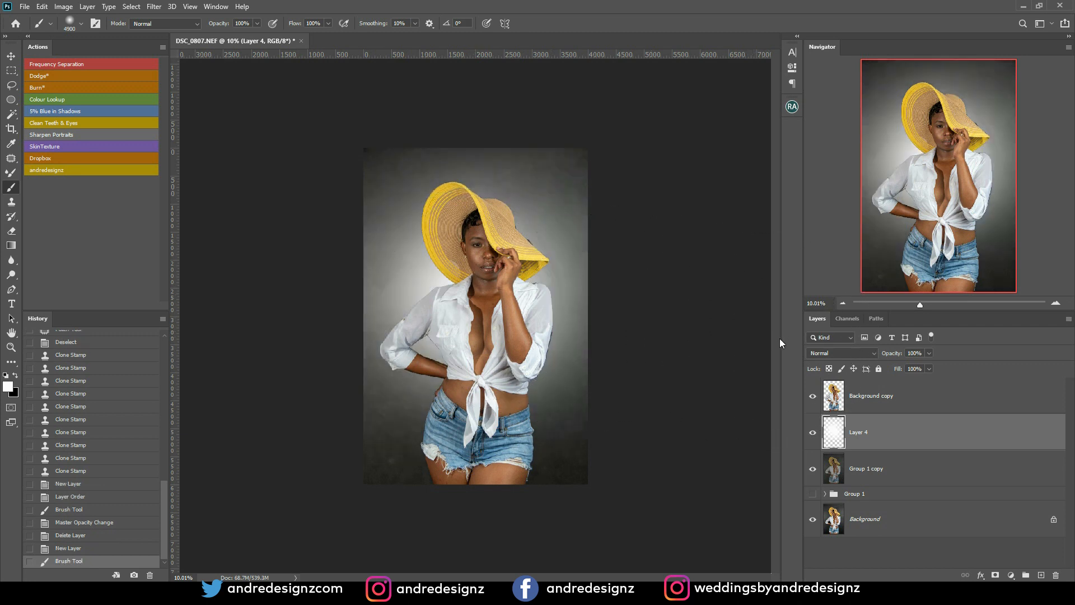
# - Lower the opacity of the white glow on Layer 4 to 23%
pyautogui.scroll(3, 519, 260)
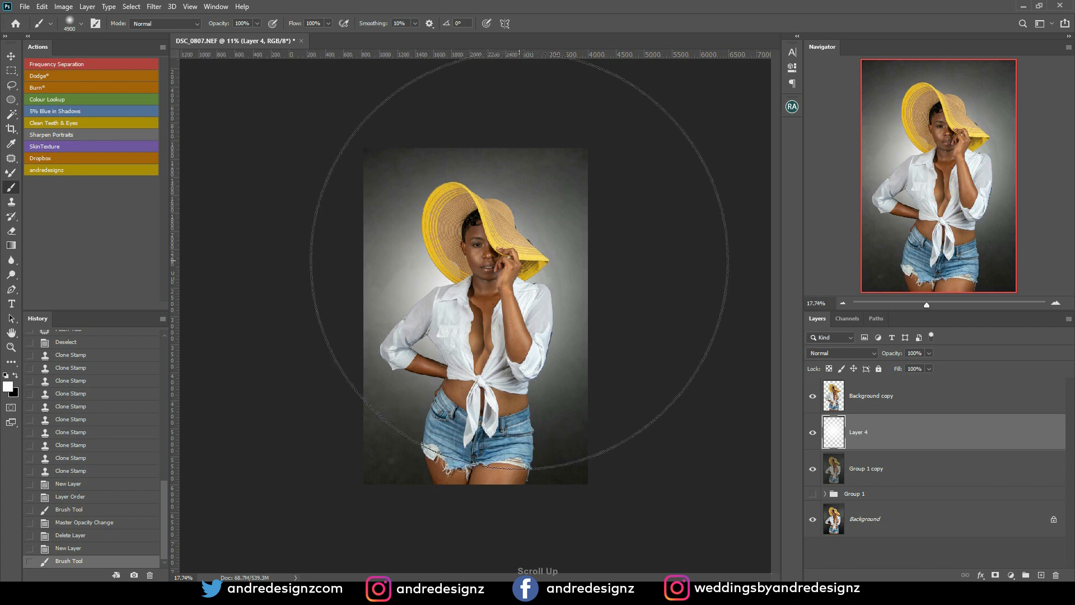
pyautogui.scroll(-3, 767, 361)
pyautogui.scroll(3, 700, 335)
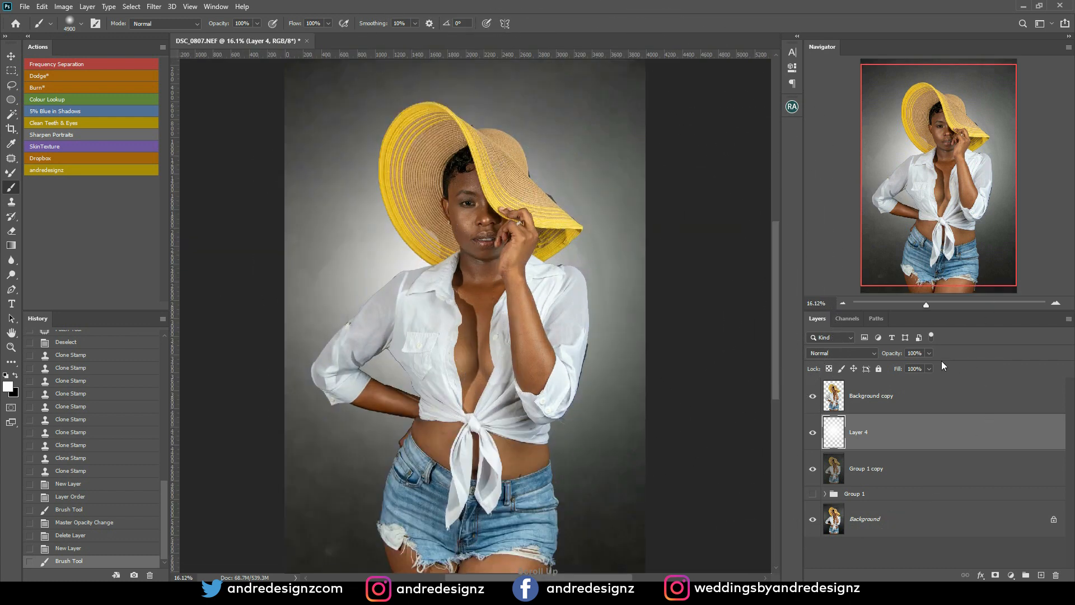
pyautogui.click(895, 365)
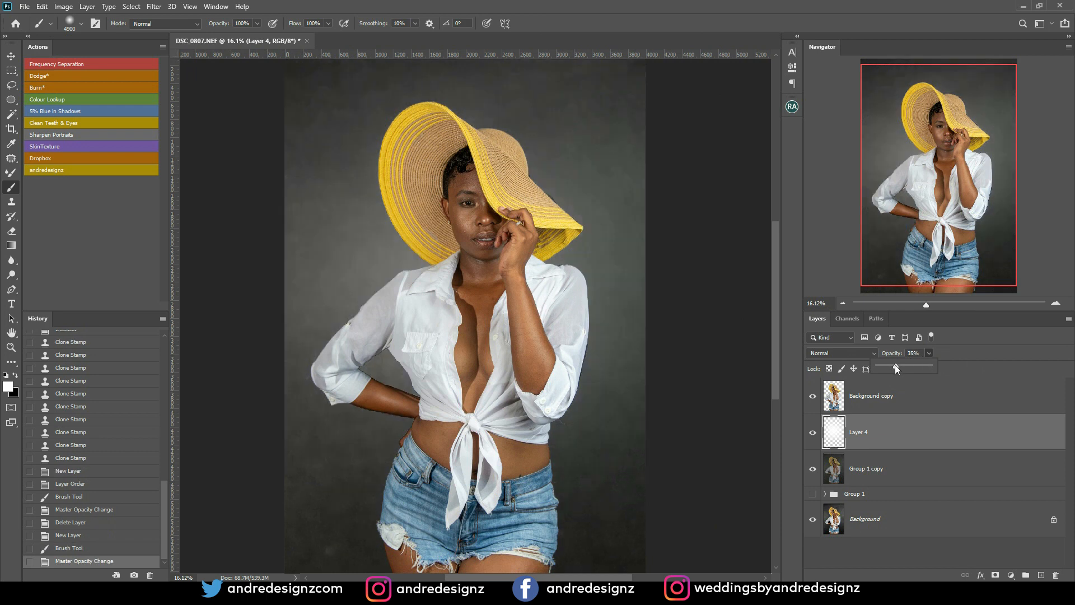
pyautogui.moveTo(895, 365); pyautogui.dragTo(890, 365)
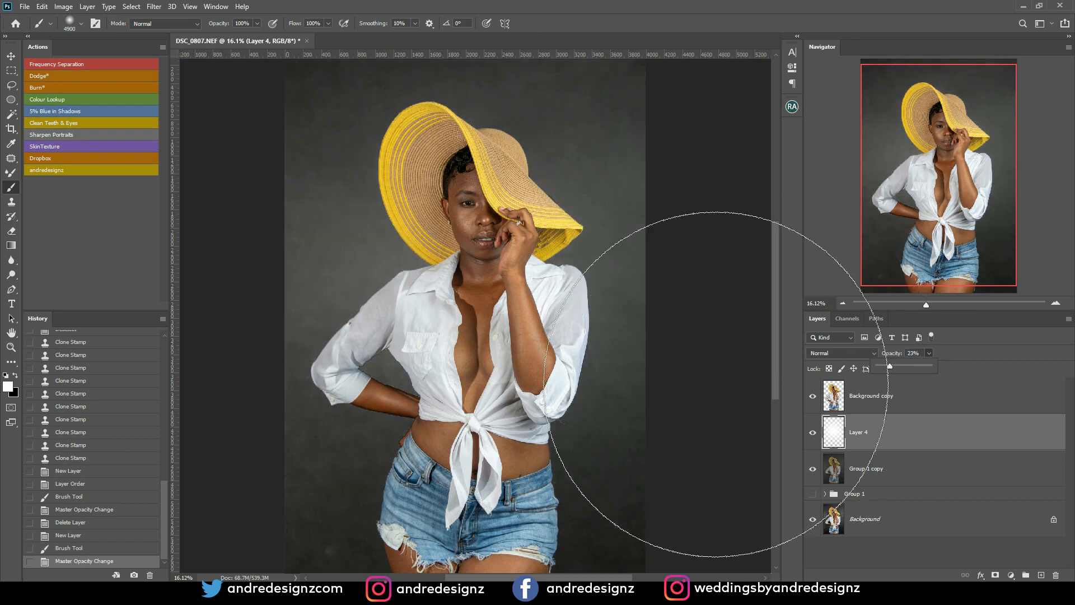
# - Group the Background copy, Layer 4 and Group 1 copy layers together
pyautogui.keyDown('ctrl'); pyautogui.click(885, 396); pyautogui.keyUp('ctrl')
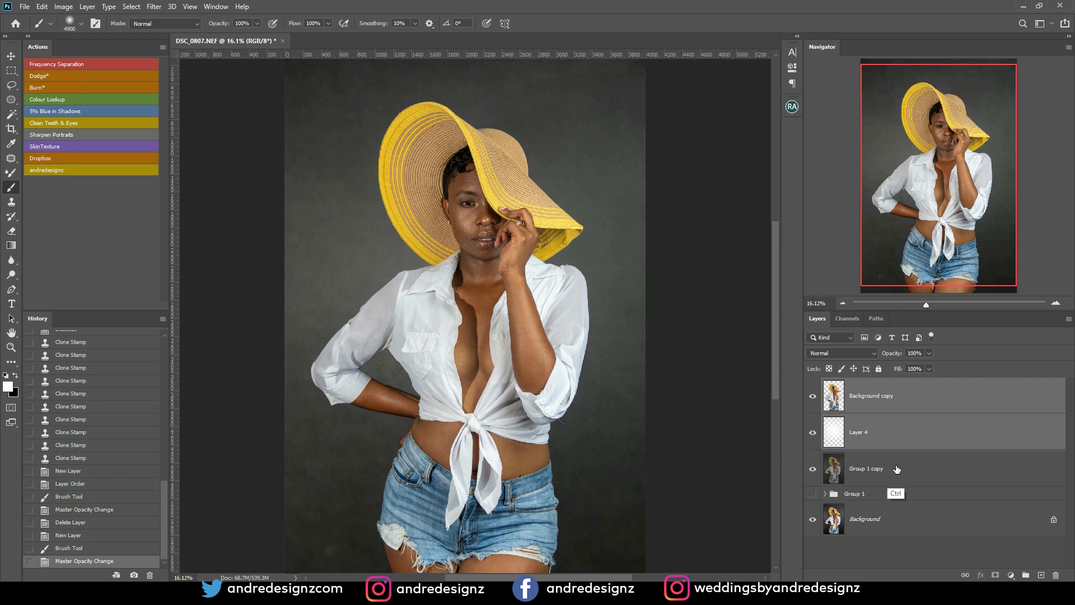
pyautogui.keyDown('ctrl'); pyautogui.click(894, 469); pyautogui.keyUp('ctrl')
pyautogui.hotkey('ctrl', 'g')
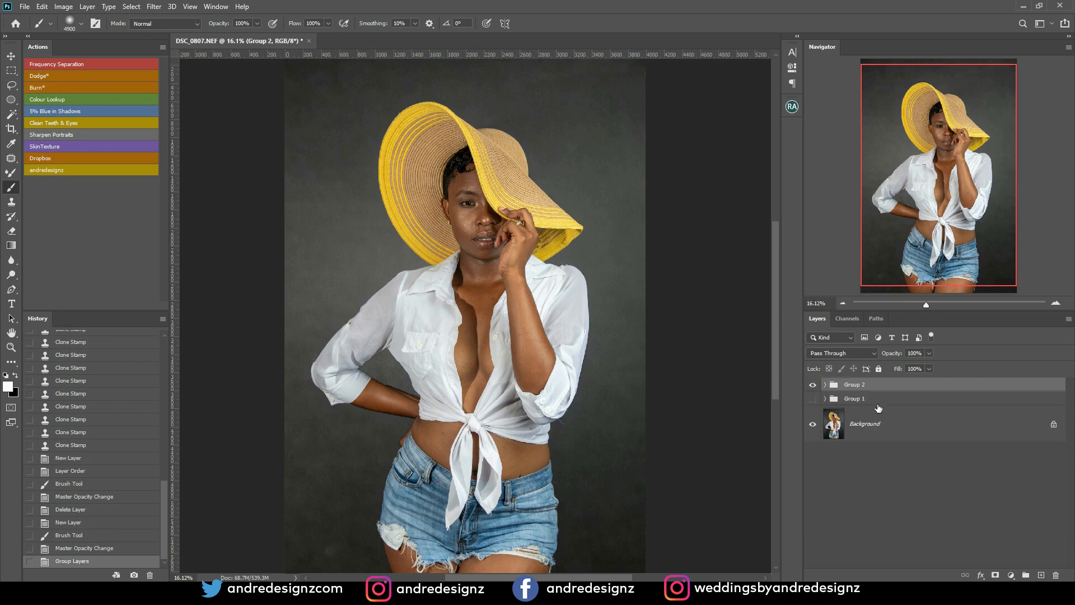
# - Duplicate Group 2, convert the copy to a smart object and rasterize it into a single layer
pyautogui.moveTo(875, 390); pyautogui.dragTo(1040, 575)
pyautogui.rightClick(871, 383)
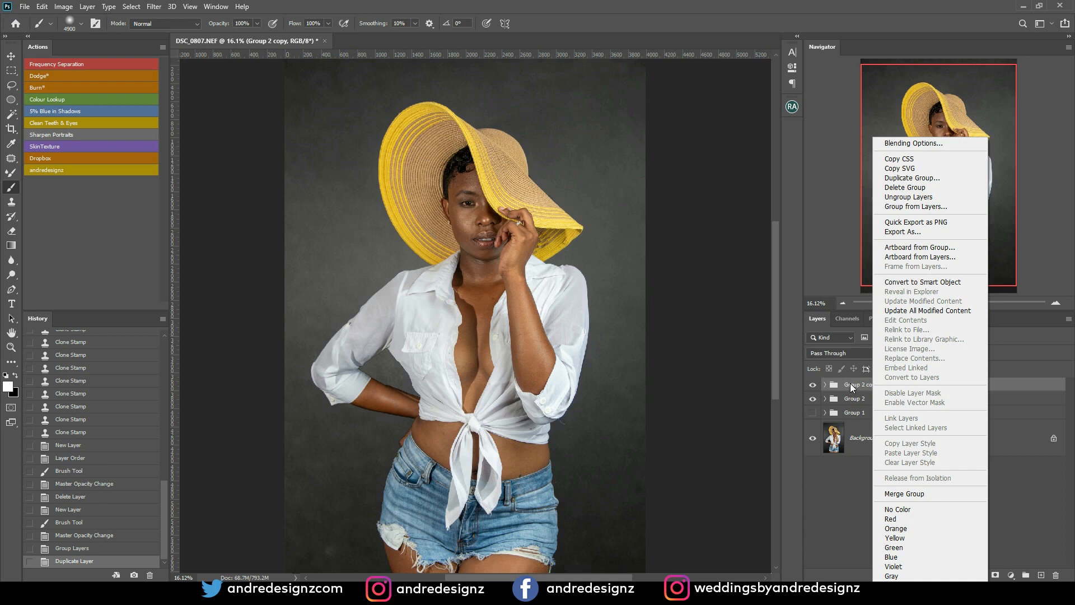
pyautogui.click(929, 281)
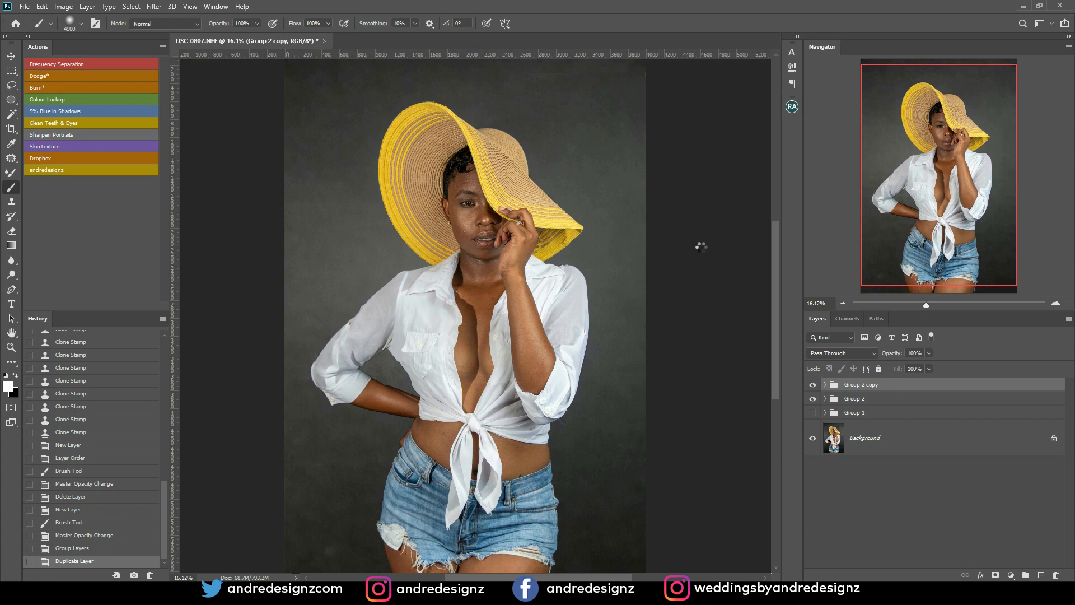
pyautogui.rightClick(942, 396)
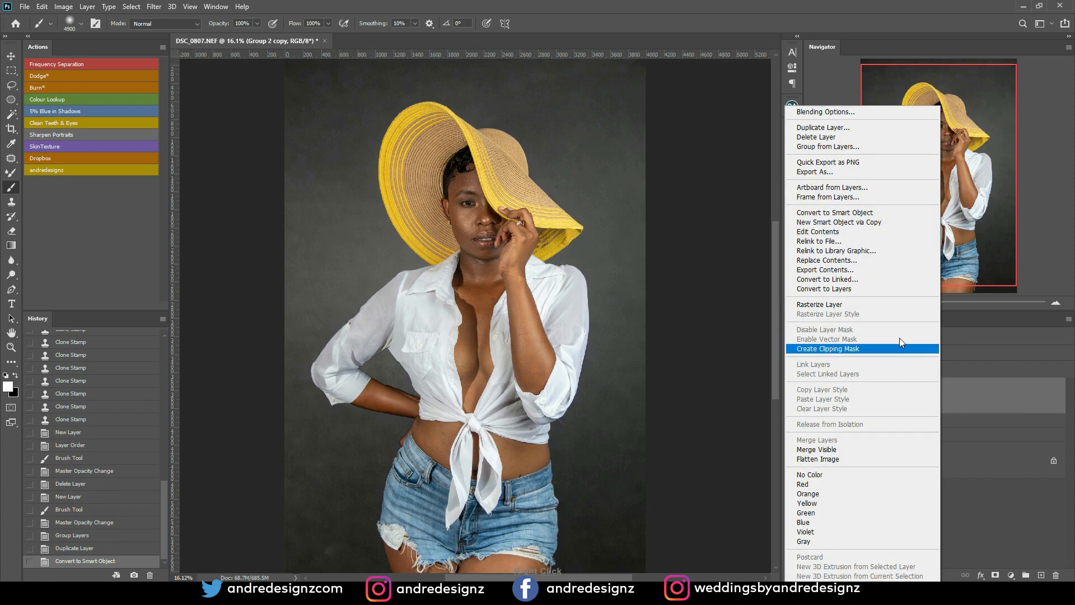
pyautogui.click(850, 303)
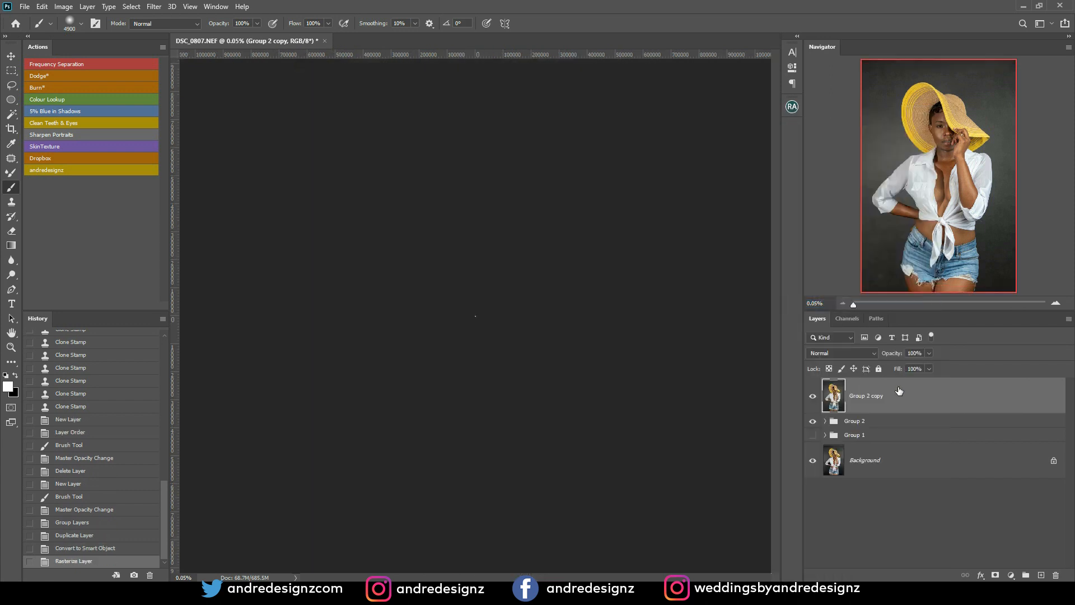
# - Hide Group 2 beneath its rasterized copy, keeping the whole portrait in view
pyautogui.scroll(3, 487, 338)
pyautogui.scroll(15, 493, 321)
pyautogui.scroll(10, 484, 329)
pyautogui.scroll(-1, 484, 329)
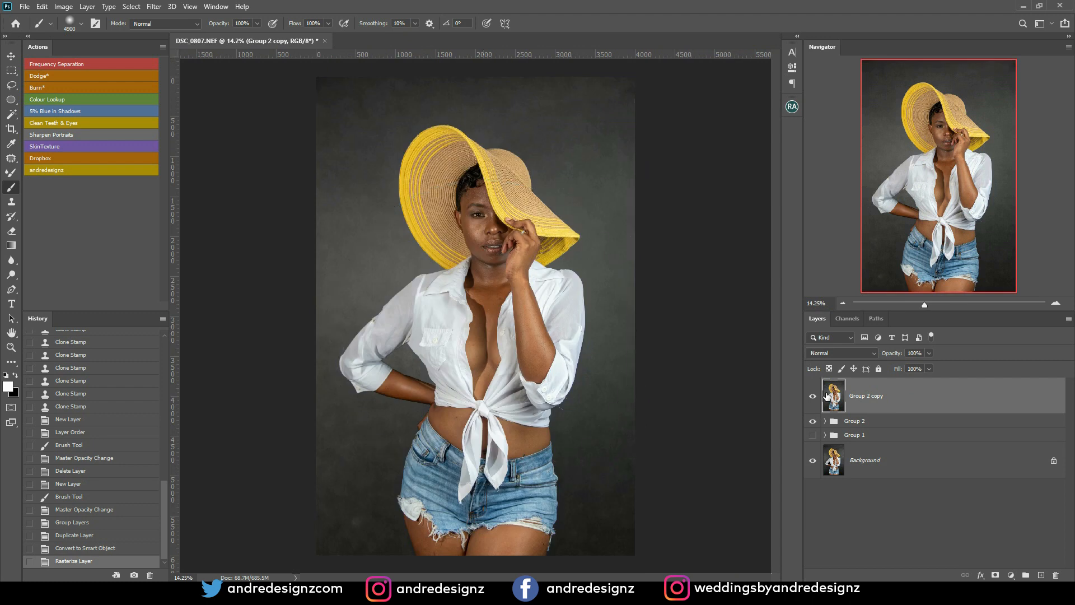
pyautogui.click(813, 425)
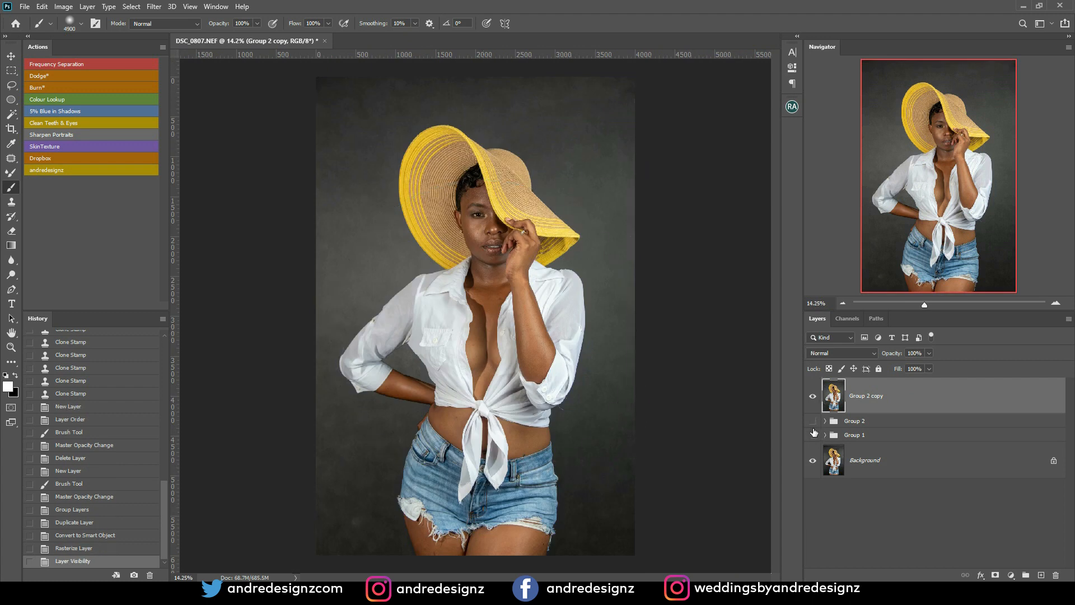
# - Try to erase the long loose thread hanging below the shirt's buttoned sleeve cuff with a small Eraser
pyautogui.scroll(5, 546, 375)
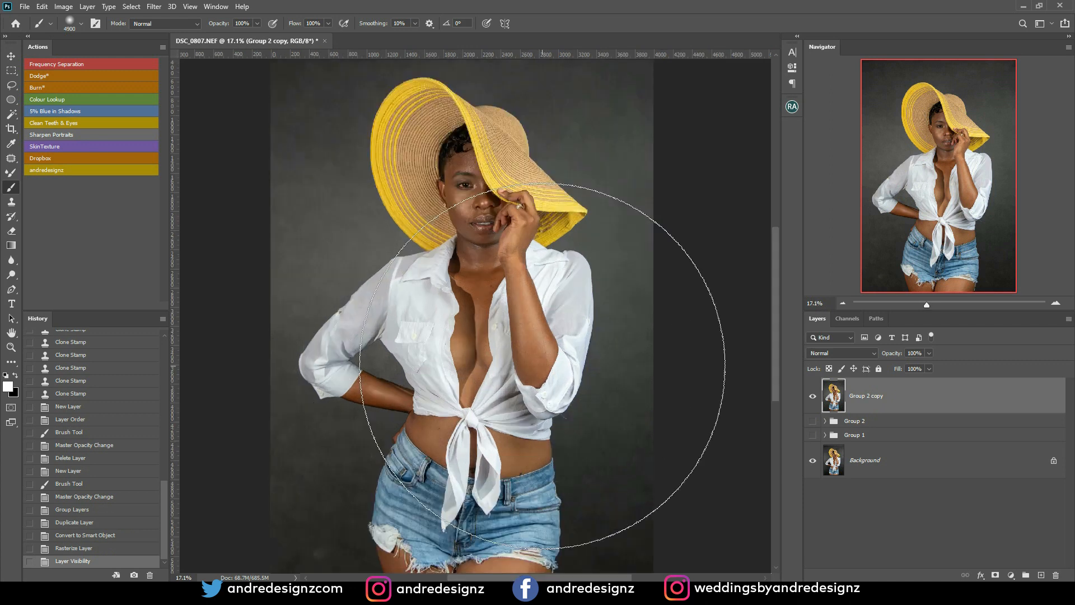
pyautogui.scroll(6, 571, 369)
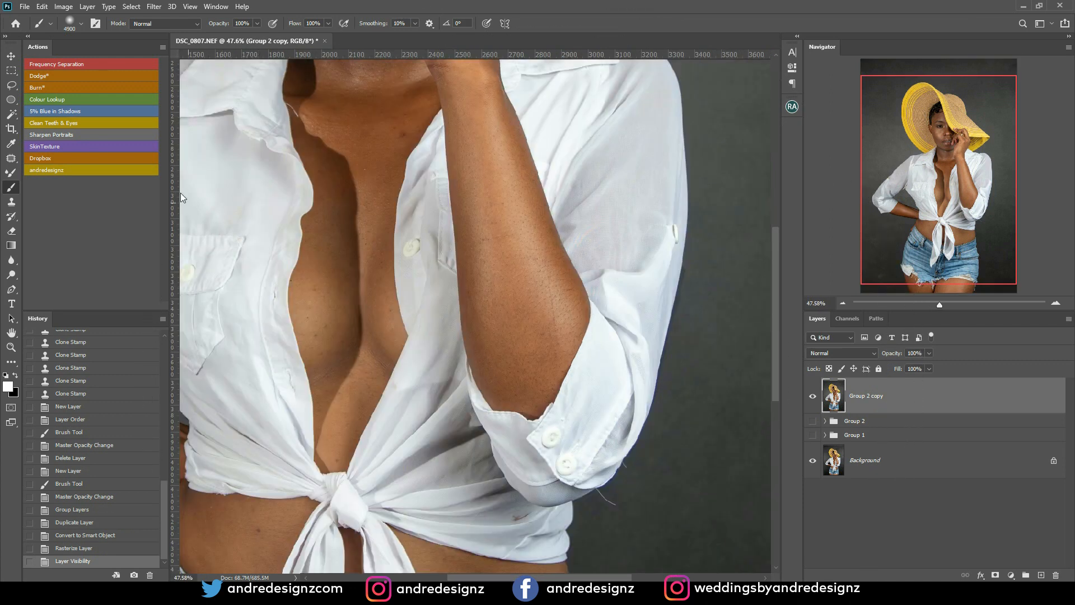
pyautogui.click(11, 56)
pyautogui.moveTo(581, 319); pyautogui.dragTo(406, 176)
pyautogui.scroll(2, 425, 323)
pyautogui.scroll(3, 430, 329)
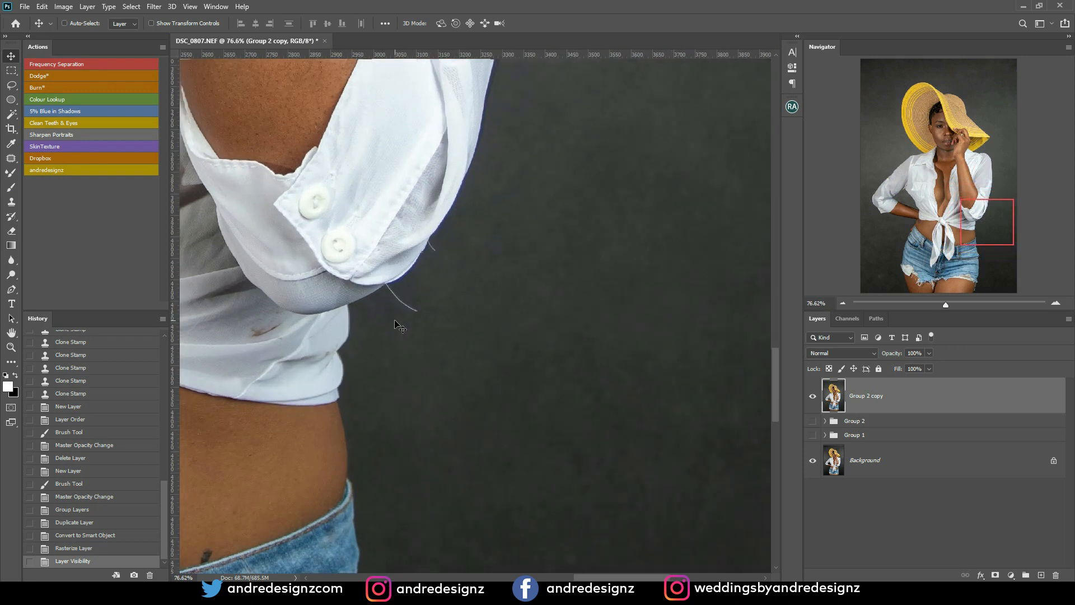
pyautogui.press('e')
pyautogui.press('[')
pyautogui.press('[')
pyautogui.press('[')
pyautogui.press('[')
pyautogui.press('[')
pyautogui.press('[')
pyautogui.press('[')
pyautogui.press('[')
pyautogui.press('[')
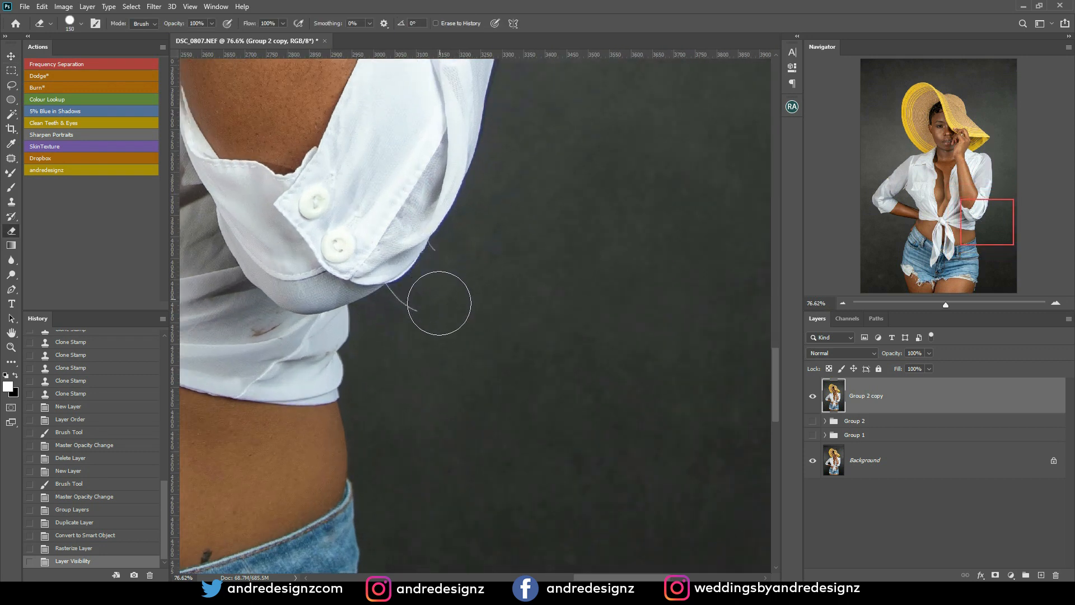
pyautogui.keyDown('alt'); pyautogui.click(413, 325); pyautogui.keyUp('alt')
pyautogui.click(418, 313)
pyautogui.hotkey('ctrl', 'z')
pyautogui.hotkey('ctrl', 'z')
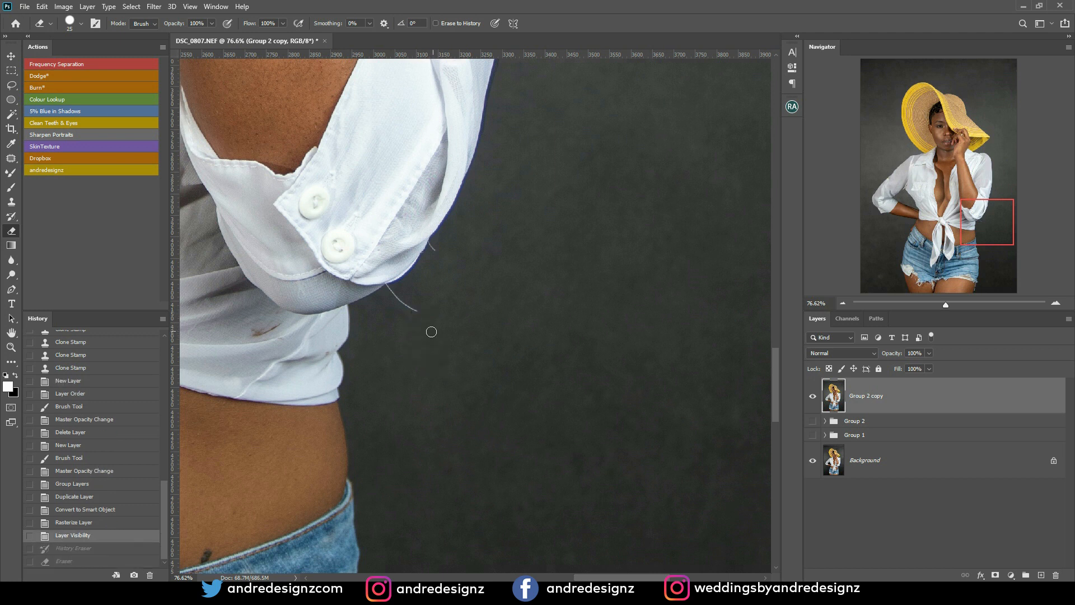
# - Try to cover the long loose thread with the Clone Stamp using a 45-pixel brush at 70% opacity
pyautogui.press('s')
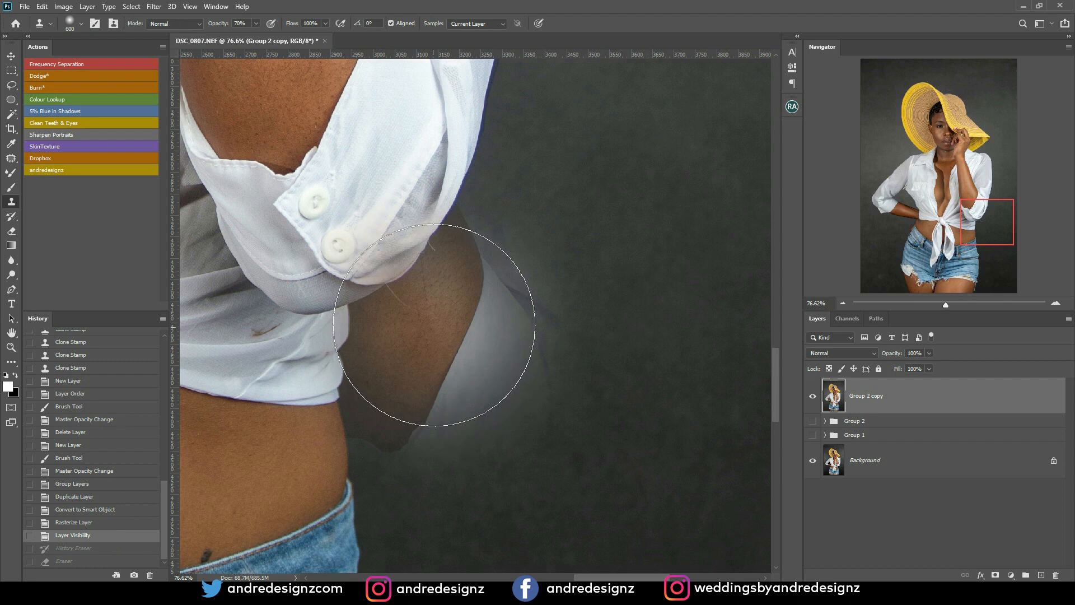
pyautogui.press('[')
pyautogui.press('[')
pyautogui.press('[')
pyautogui.press('[')
pyautogui.press('[')
pyautogui.press('[')
pyautogui.press('[')
pyautogui.press('[')
pyautogui.press('[')
pyautogui.press('[')
pyautogui.press('[')
pyautogui.press('[')
pyautogui.press('[')
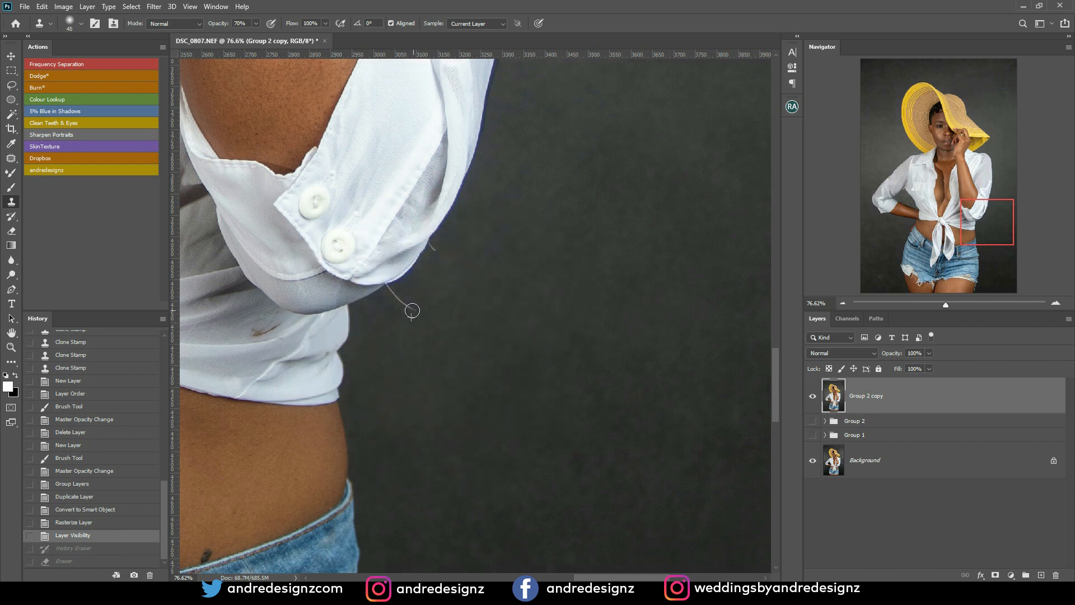
pyautogui.click(417, 313)
pyautogui.hotkey('ctrl', 'z')
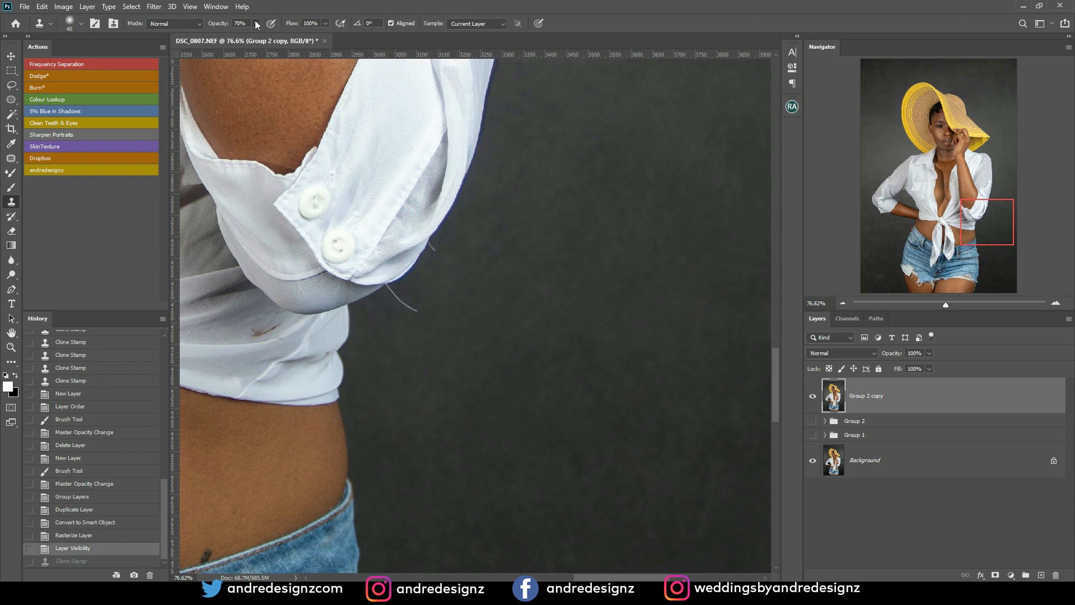
# - Raise the Clone Stamp opacity to 100% and try to clone backdrop over the long loose thread
pyautogui.moveTo(256, 36); pyautogui.dragTo(311, 39)
pyautogui.click(418, 311)
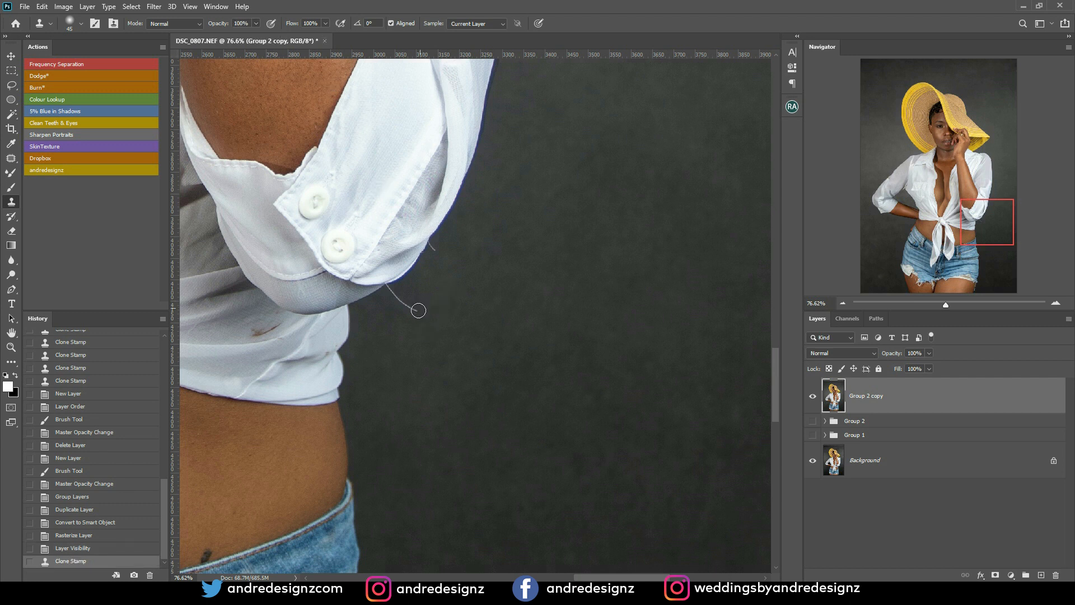
pyautogui.click(417, 309)
pyautogui.click(405, 314)
pyautogui.click(417, 338)
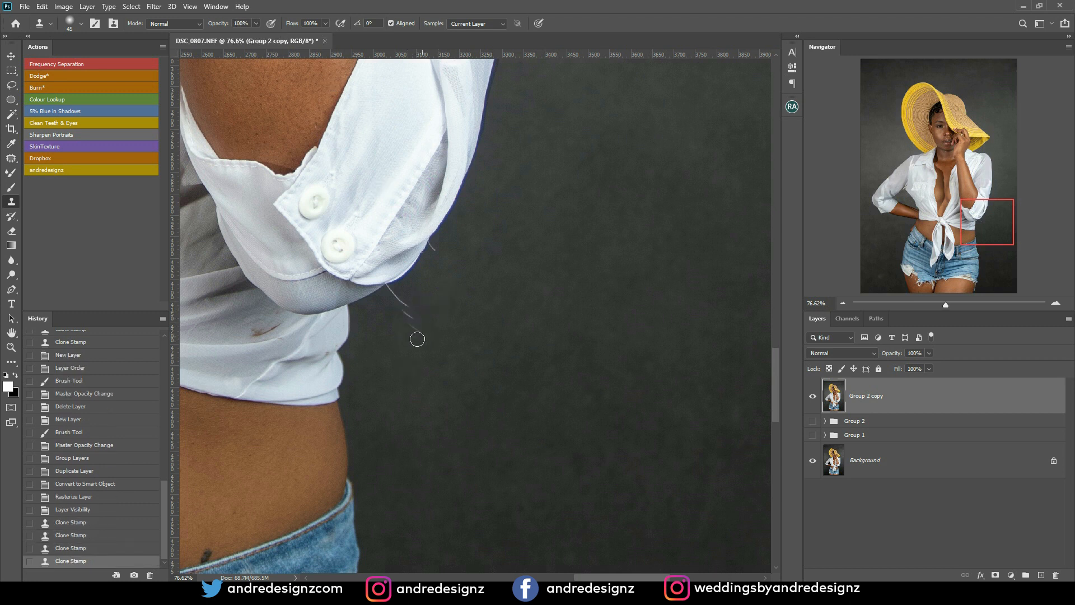
pyautogui.hotkey('ctrl', 'z')
pyautogui.hotkey('ctrl', 'z')
pyautogui.hotkey('ctrl', 'z')
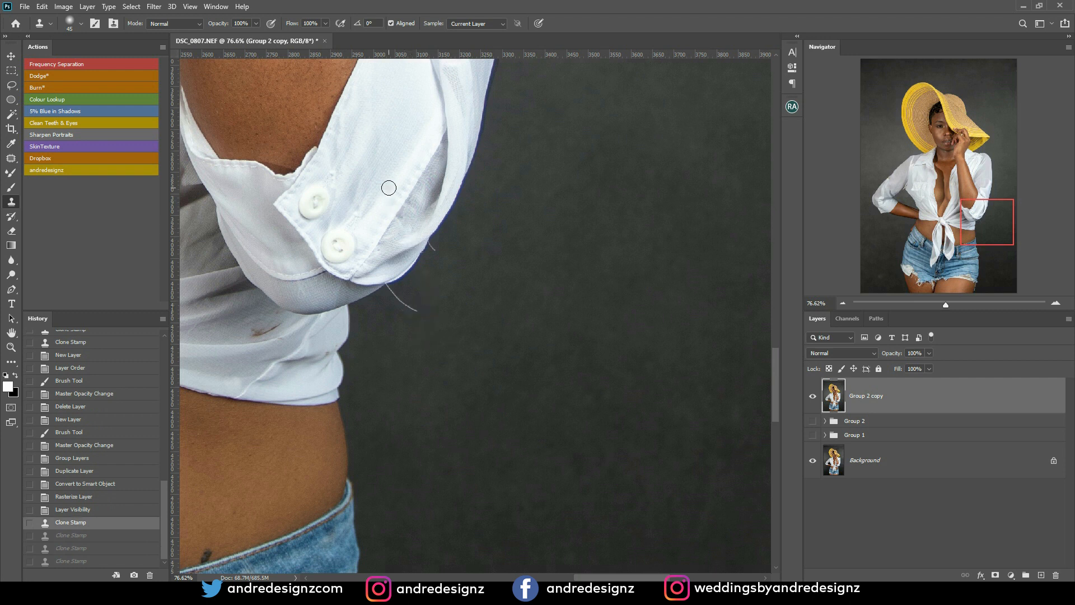
# - Try to patch the long loose thread below the cuff with nearby backdrop using the Patch tool
pyautogui.press('j')
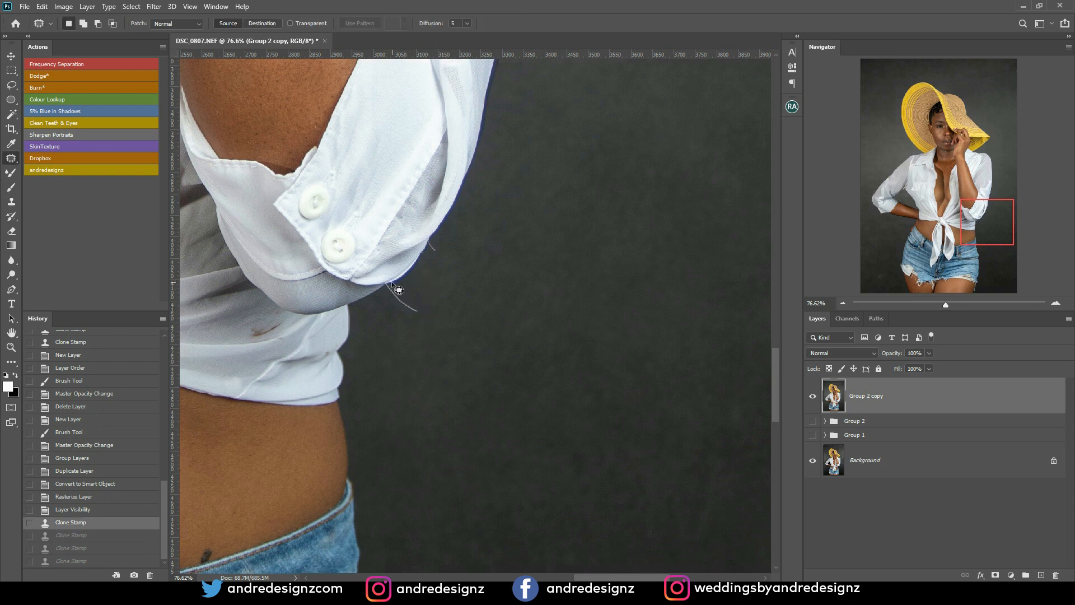
pyautogui.moveTo(434, 319); pyautogui.dragTo(376, 294)
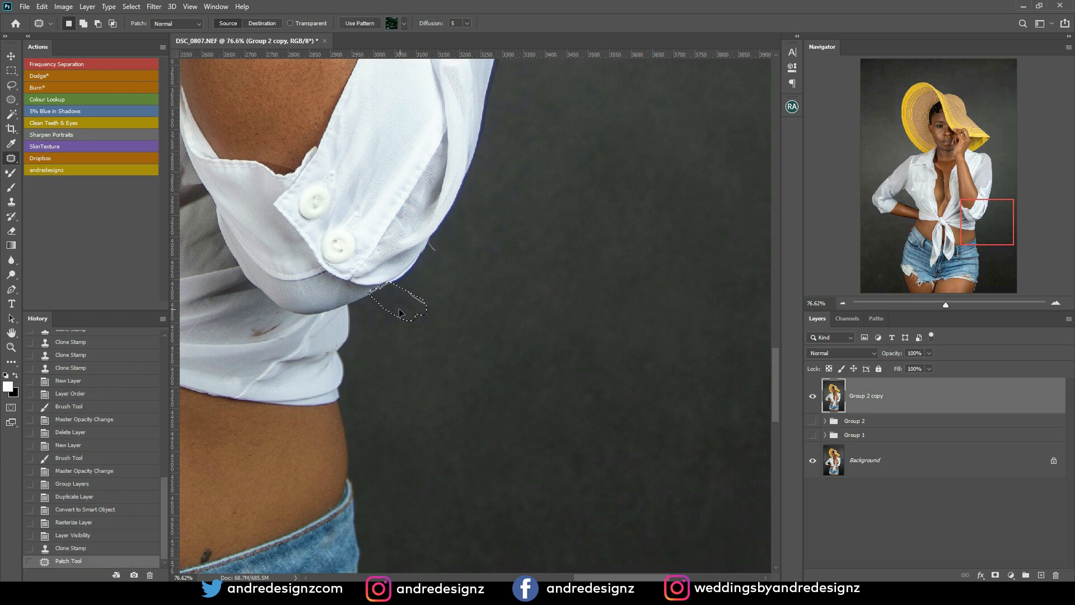
pyautogui.moveTo(399, 312); pyautogui.dragTo(399, 318)
pyautogui.hotkey('ctrl', 'd')
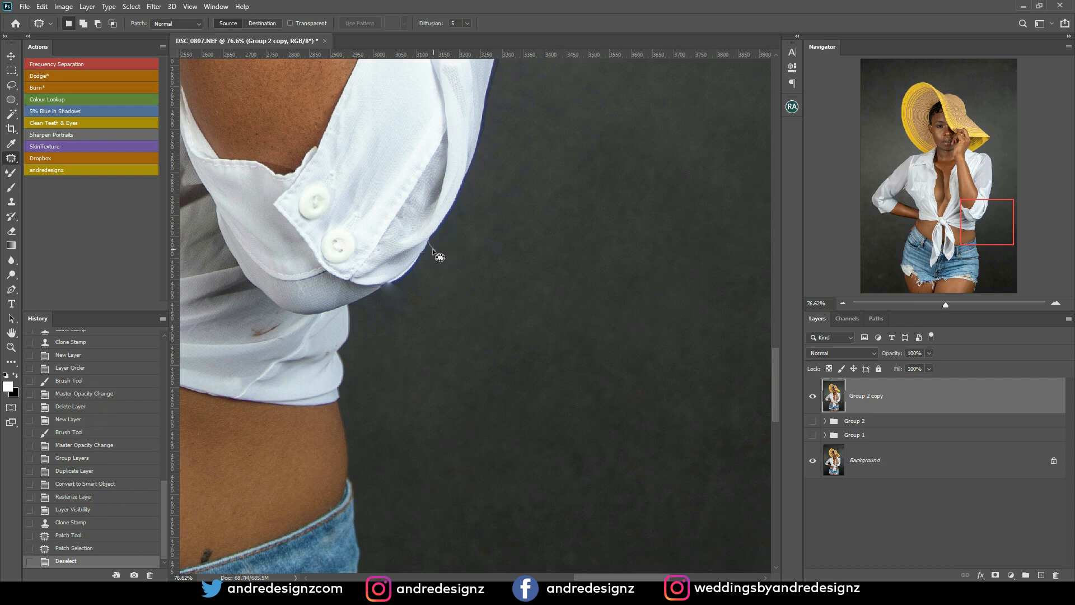
pyautogui.hotkey('ctrl', 'z')
pyautogui.hotkey('ctrl', 'z')
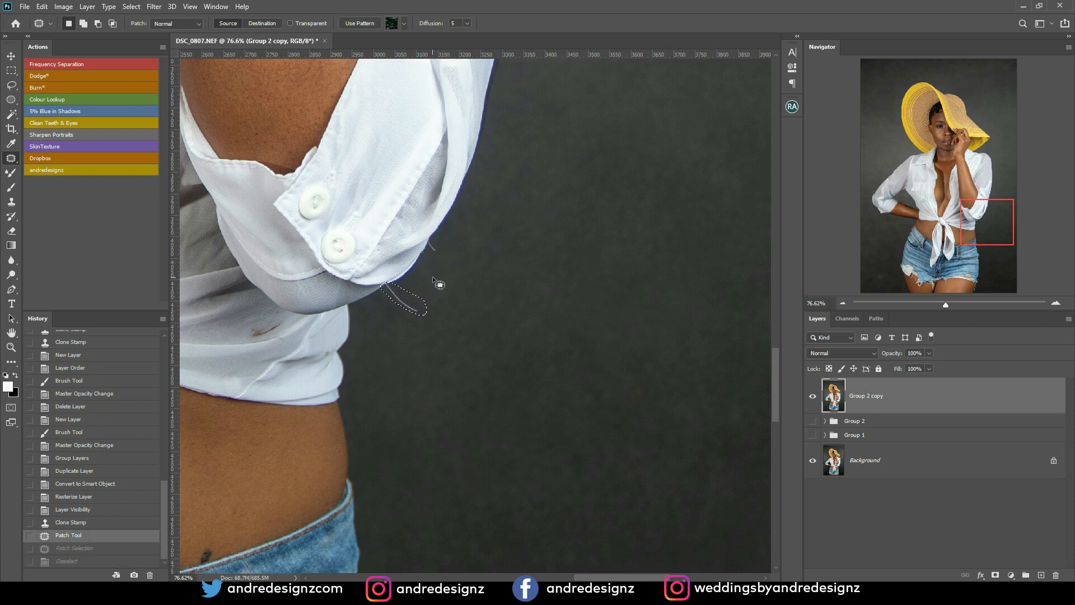
pyautogui.hotkey('ctrl', 'd')
# - Patch out the short stray thread sticking out from the sleeve's outer edge using clean backdrop beside it
pyautogui.scroll(5, 425, 288)
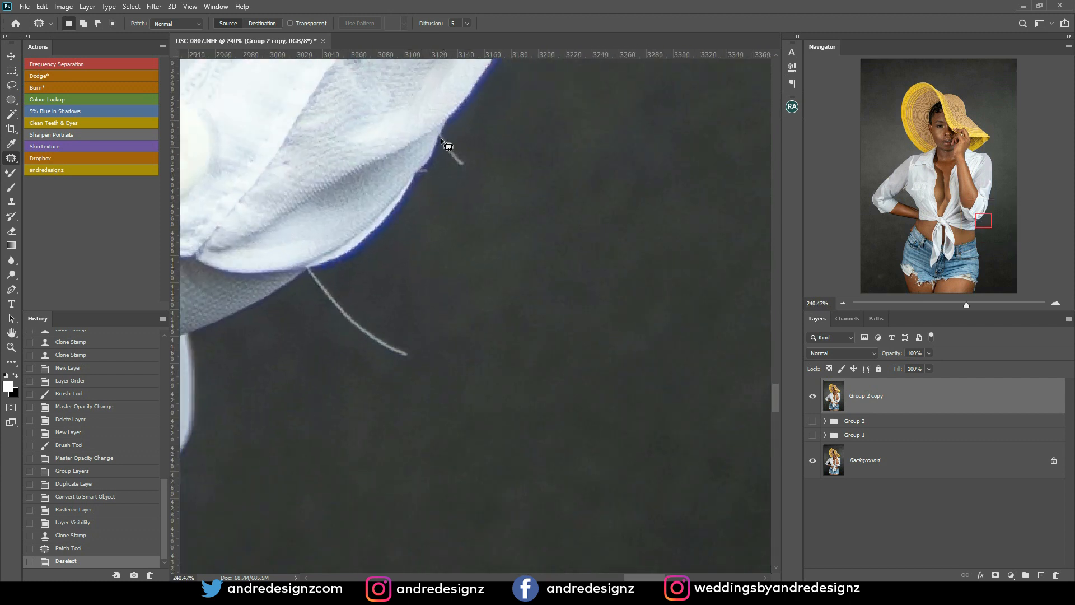
pyautogui.moveTo(454, 169)
pyautogui.mouseDown()
pyautogui.moveTo(476, 158)
pyautogui.moveTo(463, 125)
pyautogui.moveTo(443, 134)
pyautogui.moveTo(482, 160)
pyautogui.mouseUp()
pyautogui.hotkey('ctrl', 'd')
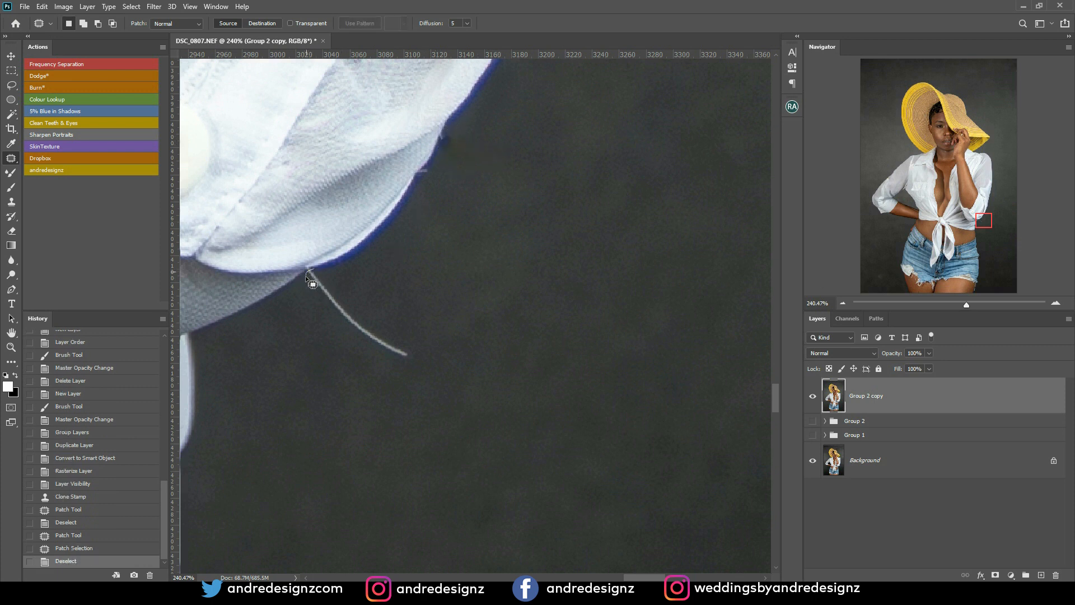
# - Patch out the long loose thread hanging below the cuff in two sections, using clean backdrop beside it
pyautogui.moveTo(320, 266); pyautogui.dragTo(326, 317)
pyautogui.hotkey('ctrl', 'd')
pyautogui.moveTo(327, 272)
pyautogui.mouseDown()
pyautogui.moveTo(307, 295)
pyautogui.moveTo(336, 285)
pyautogui.mouseUp()
pyautogui.moveTo(337, 287); pyautogui.dragTo(361, 318)
pyautogui.hotkey('ctrl', 'd')
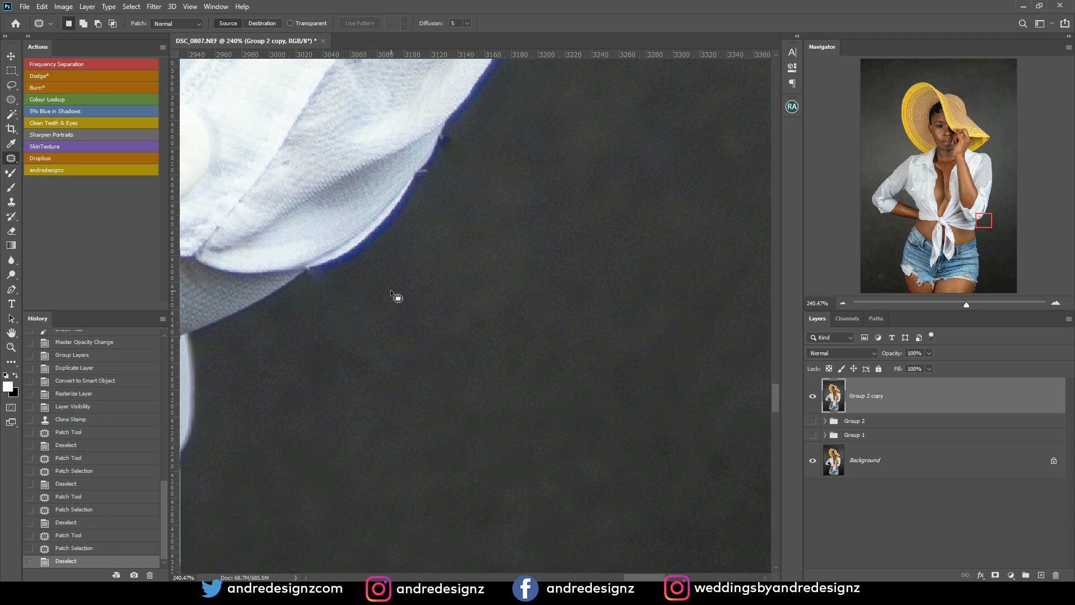
# - Patch out the faint stray thread beside the bent elbow's sleeve with clean backdrop on the image's other side
pyautogui.scroll(-10, 468, 299)
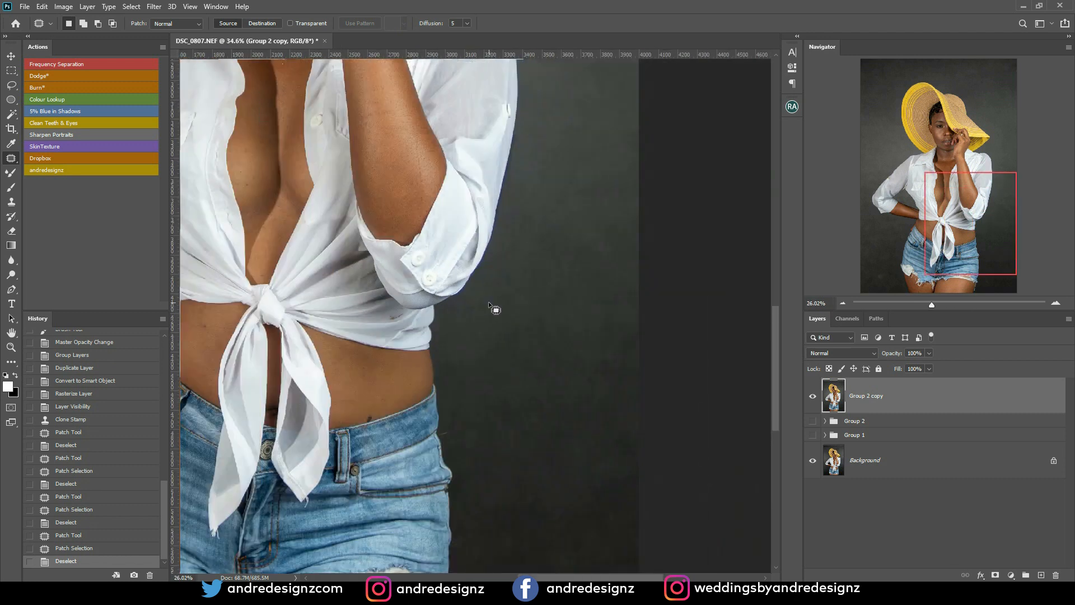
pyautogui.scroll(-5, 488, 302)
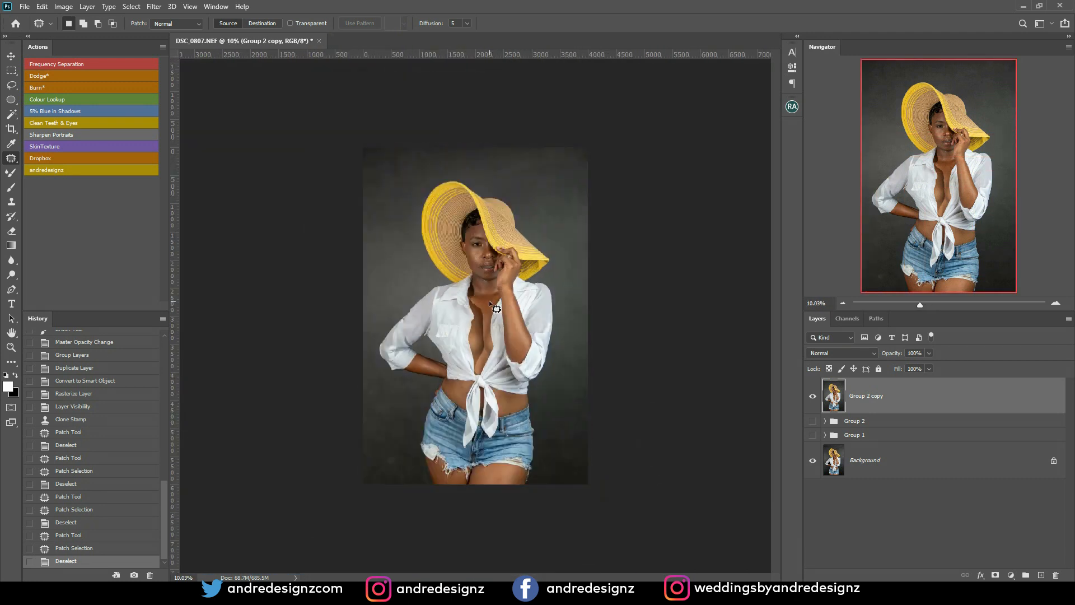
pyautogui.scroll(6, 343, 361)
pyautogui.scroll(3, 389, 367)
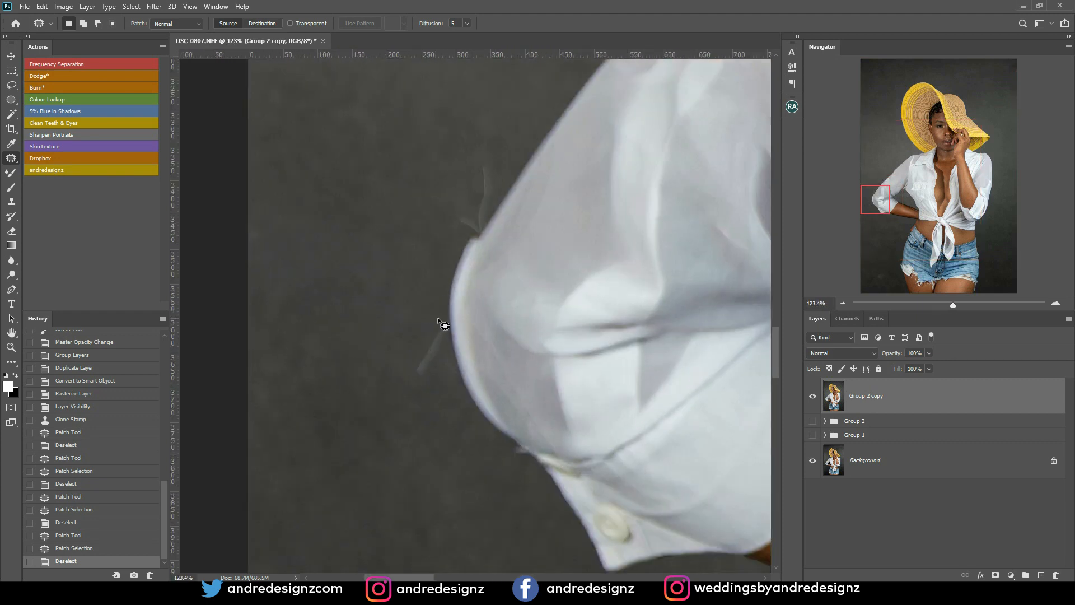
pyautogui.moveTo(432, 372)
pyautogui.mouseDown()
pyautogui.moveTo(405, 366)
pyautogui.moveTo(405, 335)
pyautogui.mouseUp()
pyautogui.hotkey('ctrl', 'd')
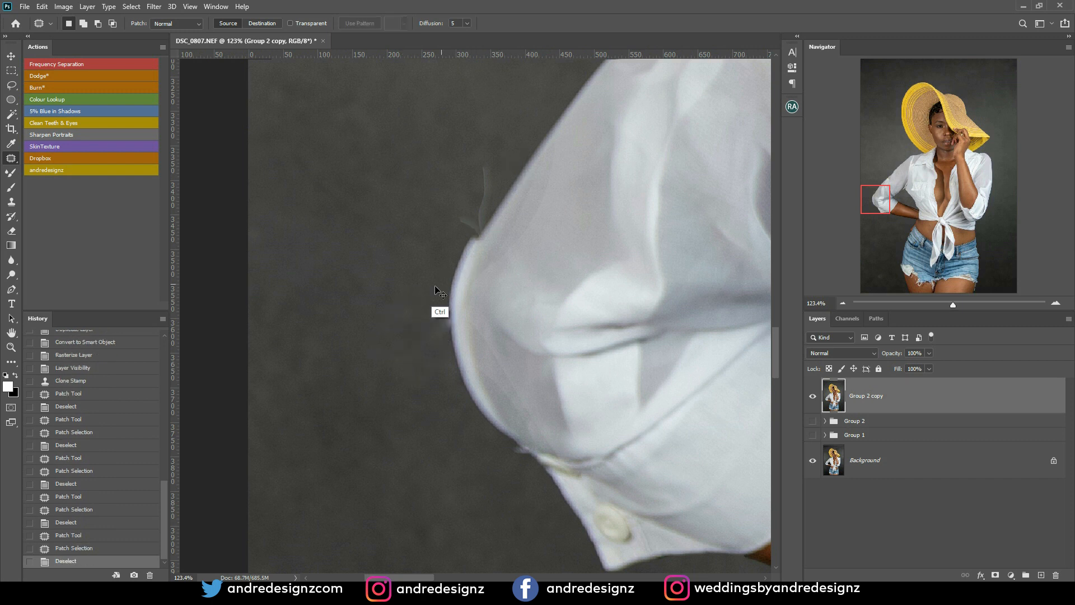
# - Try to patch the forked stray threads above the elbow, along the sleeve's outer edge
pyautogui.hotkey('ctrl', 'z')
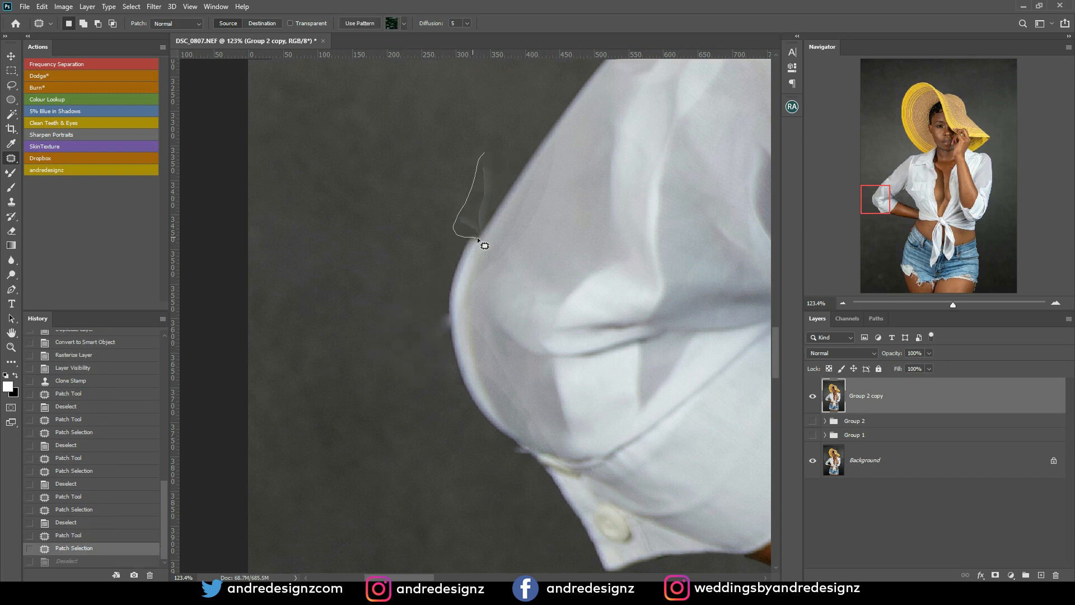
pyautogui.moveTo(482, 153); pyautogui.dragTo(485, 154)
pyautogui.moveTo(496, 196); pyautogui.dragTo(525, 161)
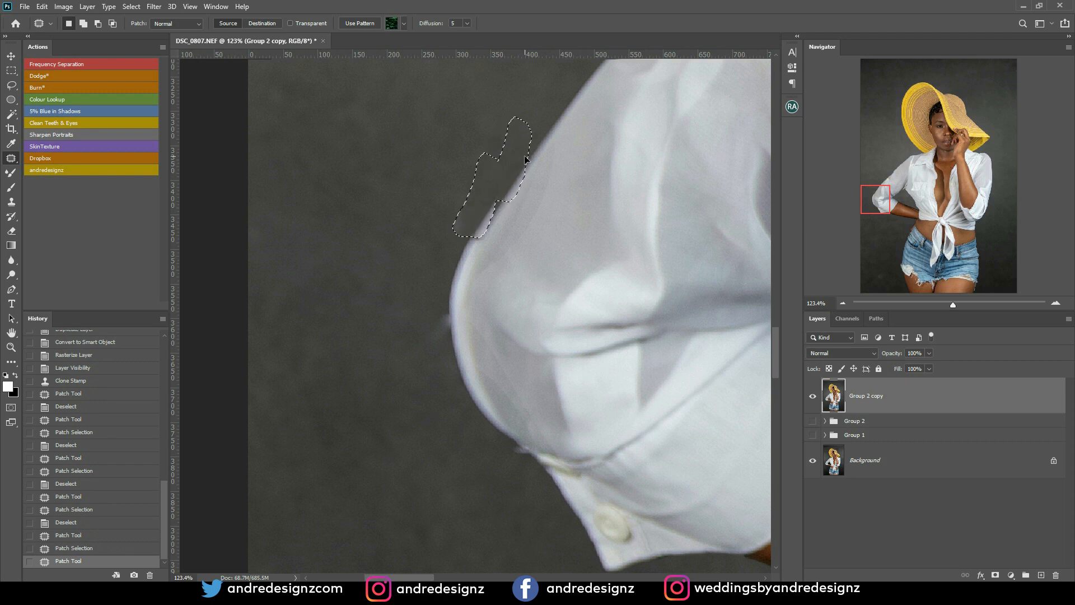
pyautogui.moveTo(525, 157); pyautogui.dragTo(524, 157)
pyautogui.hotkey('ctrl', 'd')
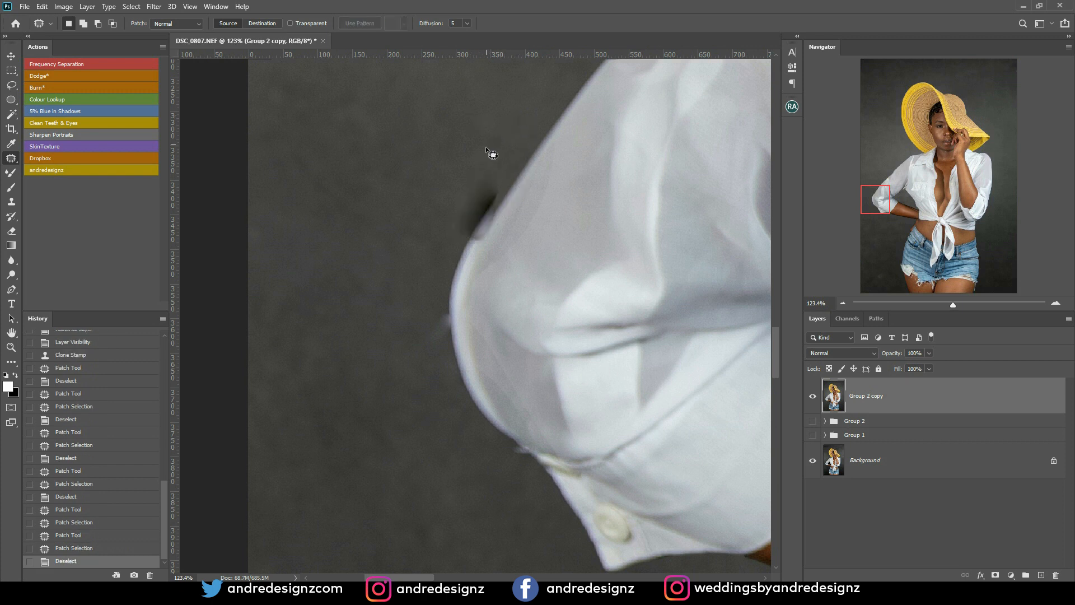
pyautogui.hotkey('ctrl', 'z')
pyautogui.hotkey('ctrl', 'z')
pyautogui.hotkey('ctrl', 'z')
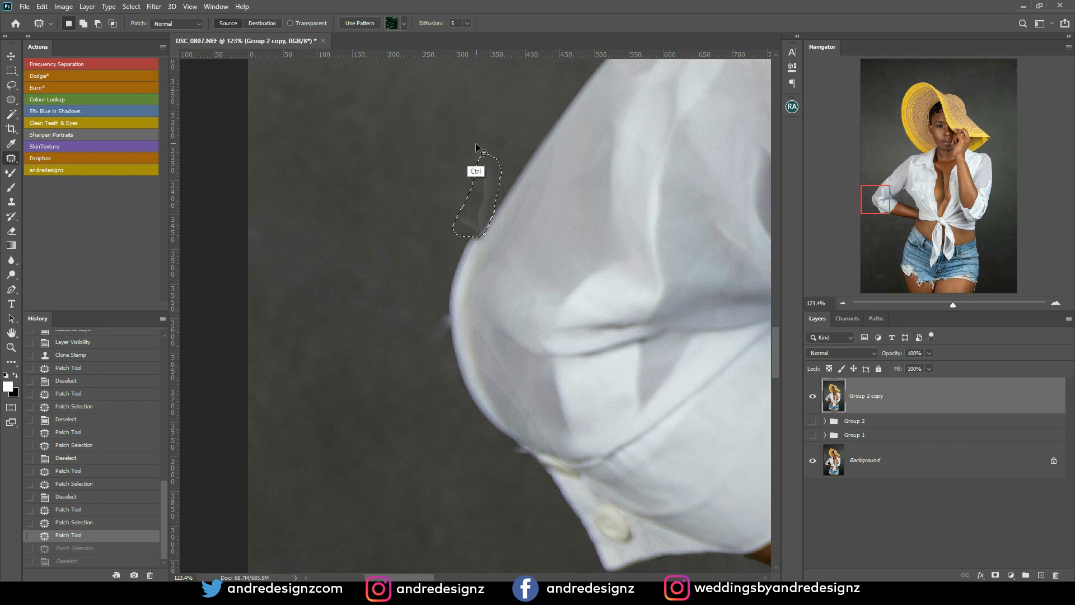
pyautogui.hotkey('ctrl', 'shift', 'z')
pyautogui.hotkey('ctrl', 'shift', 'z')
pyautogui.hotkey('ctrl', 'shift', 'z')
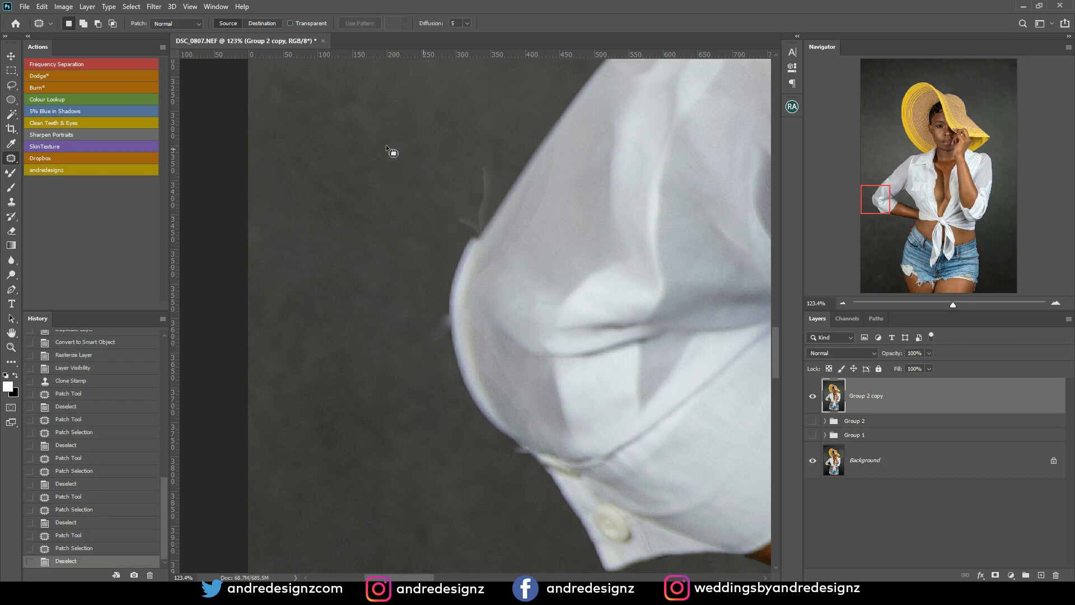
# - Clone backdrop over the forked threads above the elbow and the leftover thread marks beside the sleeve
pyautogui.press('s')
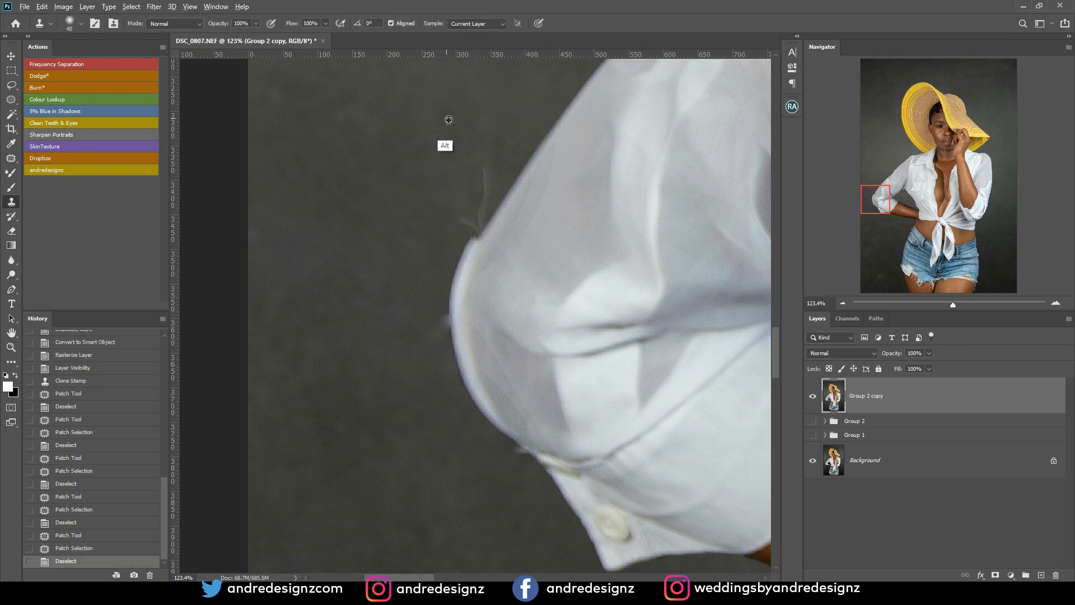
pyautogui.moveTo(474, 159)
pyautogui.mouseDown()
pyautogui.moveTo(479, 192)
pyautogui.moveTo(464, 219)
pyautogui.mouseUp()
pyautogui.keyDown('alt'); pyautogui.click(395, 372); pyautogui.keyUp('alt')
pyautogui.click(419, 343)
pyautogui.moveTo(427, 334); pyautogui.dragTo(436, 318)
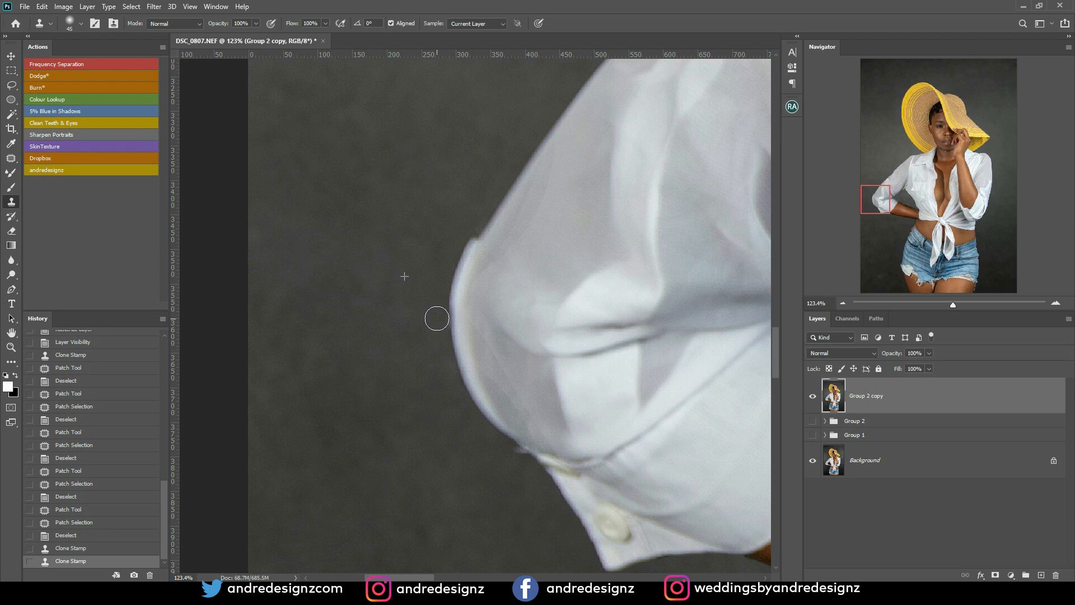
pyautogui.click(426, 342)
# - Duplicate the Group 2 copy layer
pyautogui.scroll(-10, 407, 336)
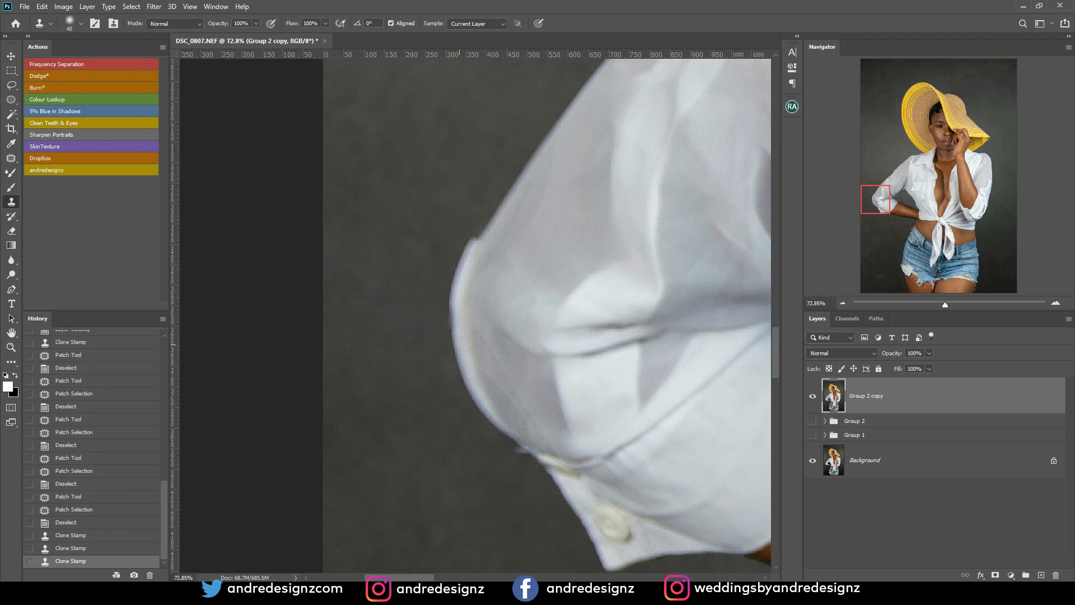
pyautogui.scroll(-2, 516, 371)
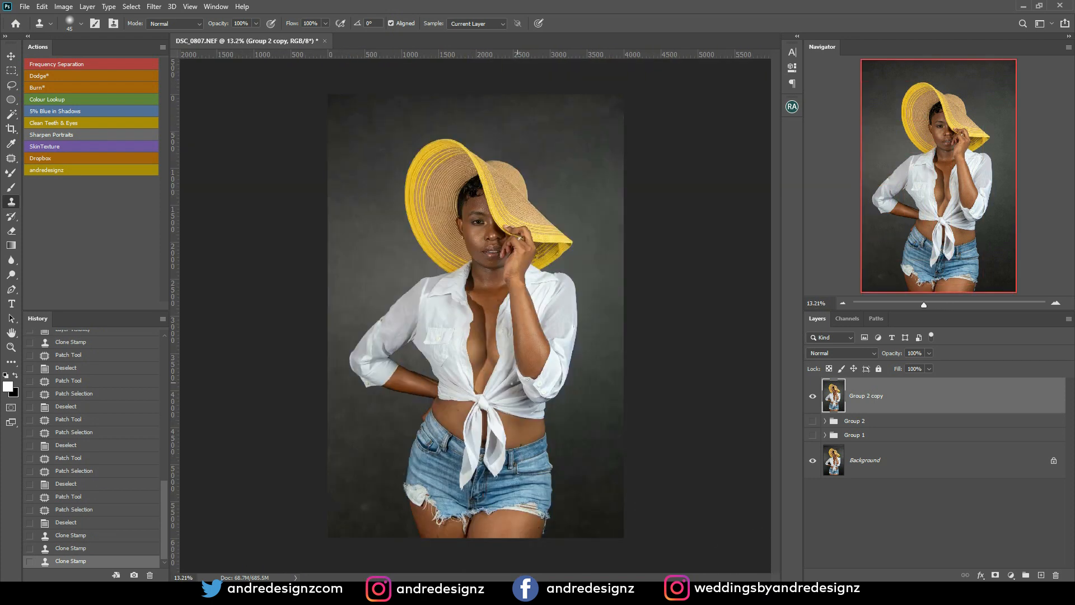
pyautogui.scroll(5, 552, 288)
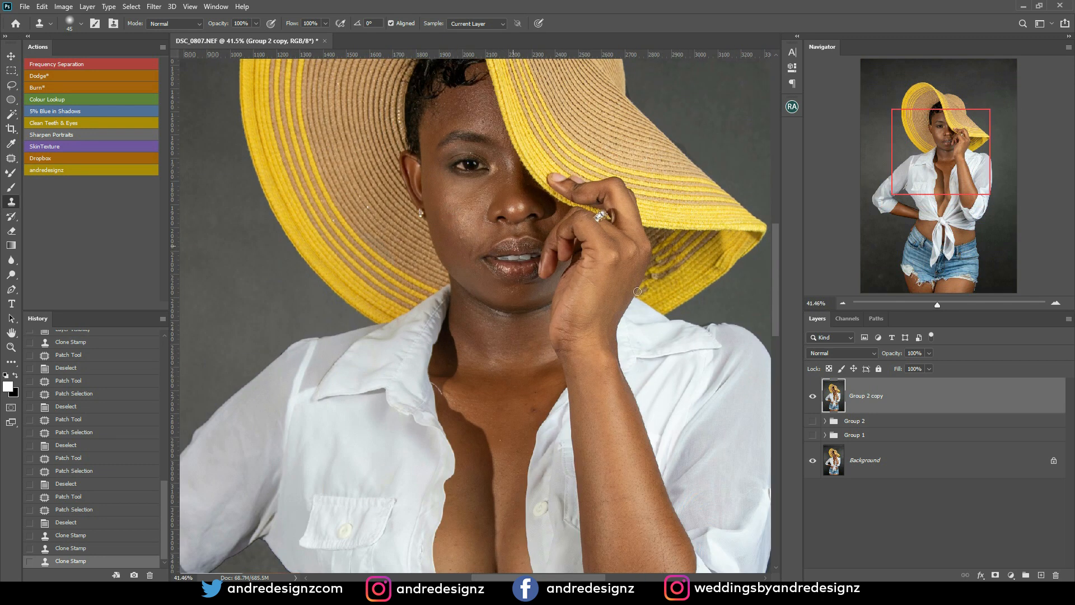
pyautogui.moveTo(973, 397); pyautogui.dragTo(1041, 574)
# - Patch out the small raised spot on the outer cheek below the earring with smooth skin just beneath it
pyautogui.scroll(1, 485, 153)
pyautogui.scroll(4, 485, 154)
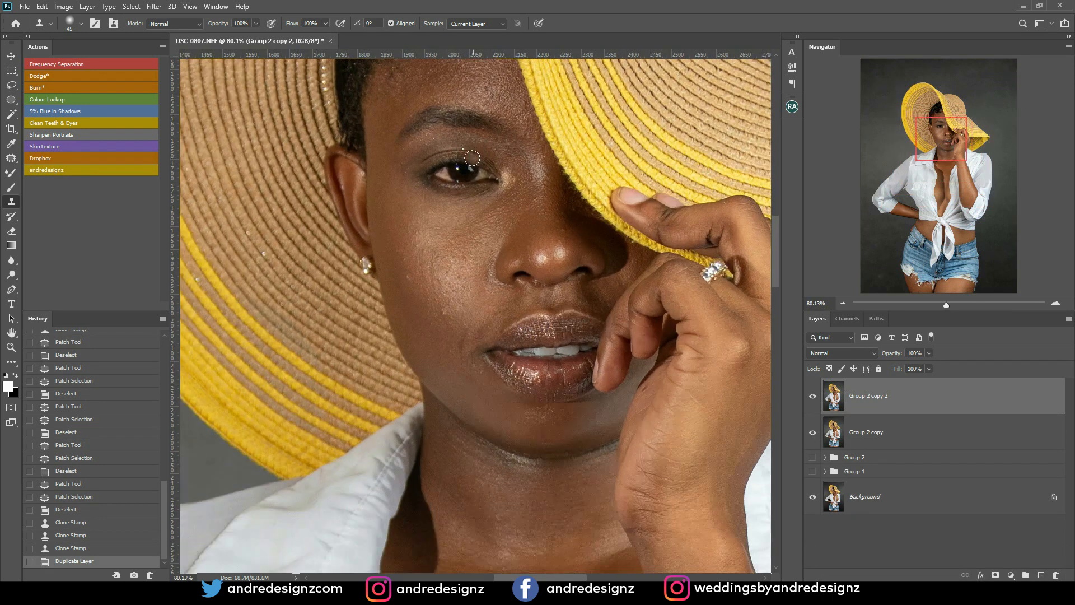
pyautogui.scroll(1, 442, 226)
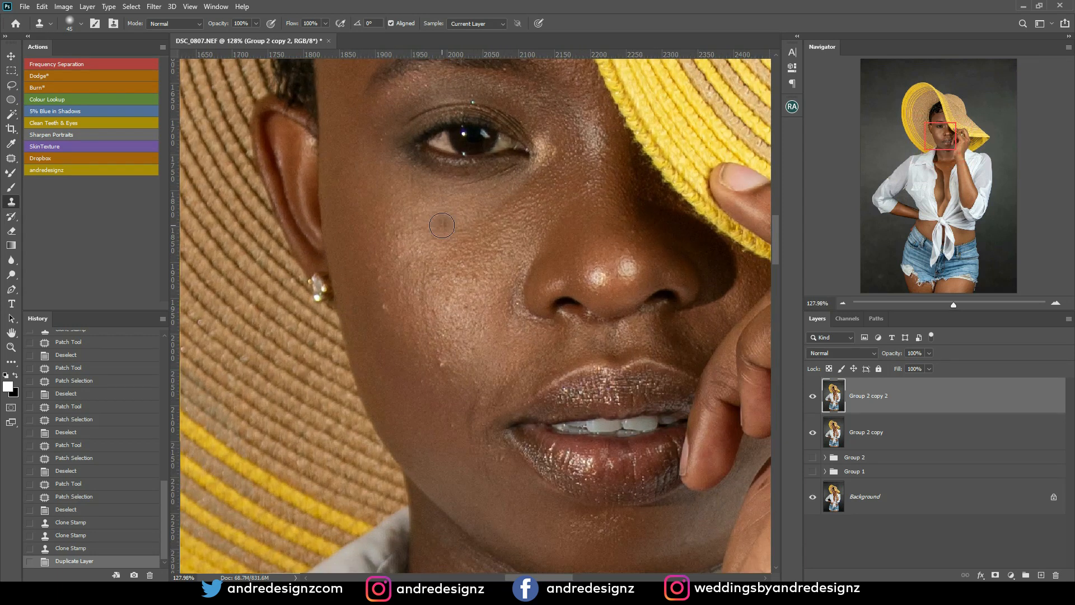
pyautogui.press('j')
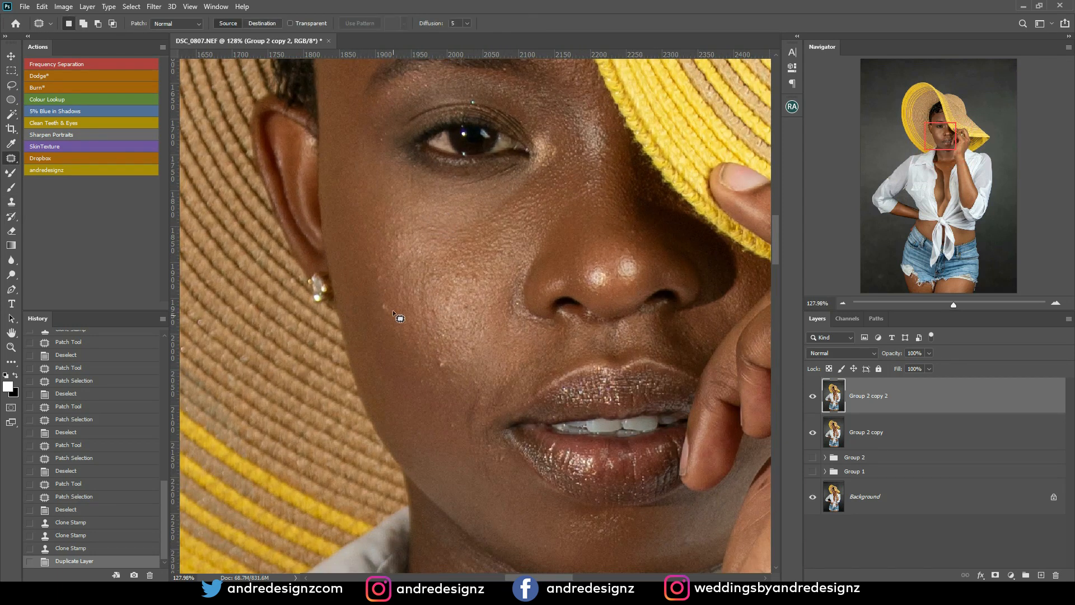
pyautogui.moveTo(377, 303); pyautogui.dragTo(392, 307)
pyautogui.moveTo(391, 307); pyautogui.dragTo(389, 328)
pyautogui.hotkey('ctrl', 'd')
# - Patch out the small bumps on the lower cheek using clean skin nearby
pyautogui.moveTo(447, 370)
pyautogui.mouseDown()
pyautogui.moveTo(450, 395)
pyautogui.moveTo(425, 378)
pyautogui.mouseUp()
pyautogui.hotkey('ctrl', 'd')
pyautogui.moveTo(424, 375); pyautogui.dragTo(456, 441)
pyautogui.hotkey('ctrl', 'd')
pyautogui.hotkey('ctrl', 'd')
pyautogui.hotkey('ctrl', 'd')
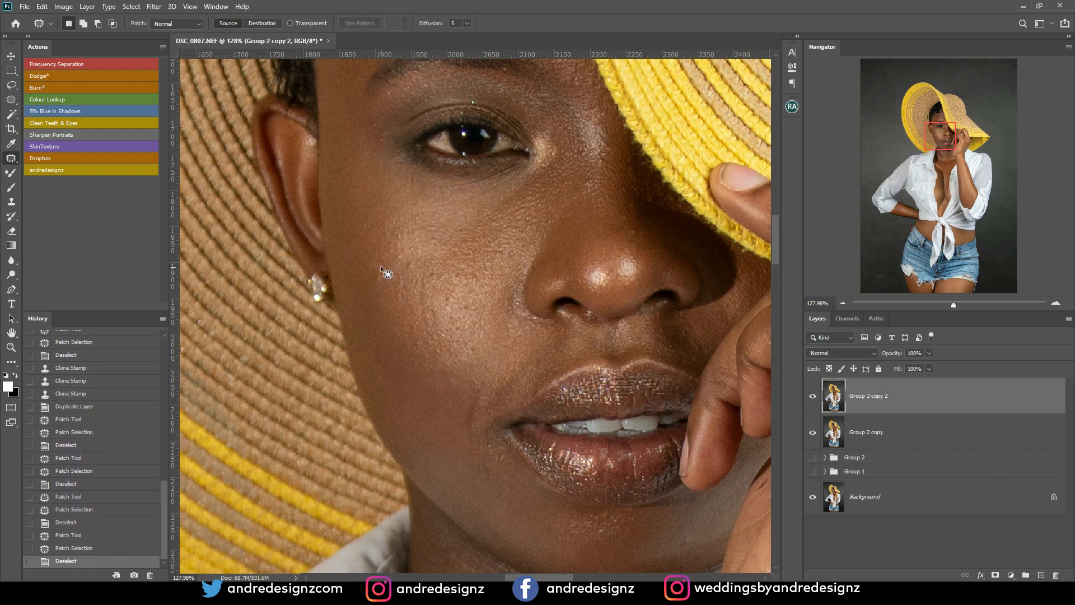
# - Patch out the remaining small spots across the upper and middle cheek using neighbouring skin
pyautogui.moveTo(388, 280); pyautogui.dragTo(386, 277)
pyautogui.moveTo(385, 279)
pyautogui.mouseDown()
pyautogui.moveTo(379, 294)
pyautogui.moveTo(411, 283)
pyautogui.mouseUp()
pyautogui.hotkey('ctrl', 'd')
pyautogui.moveTo(409, 285); pyautogui.dragTo(411, 304)
pyautogui.hotkey('ctrl', 'd')
pyautogui.moveTo(402, 239); pyautogui.dragTo(404, 259)
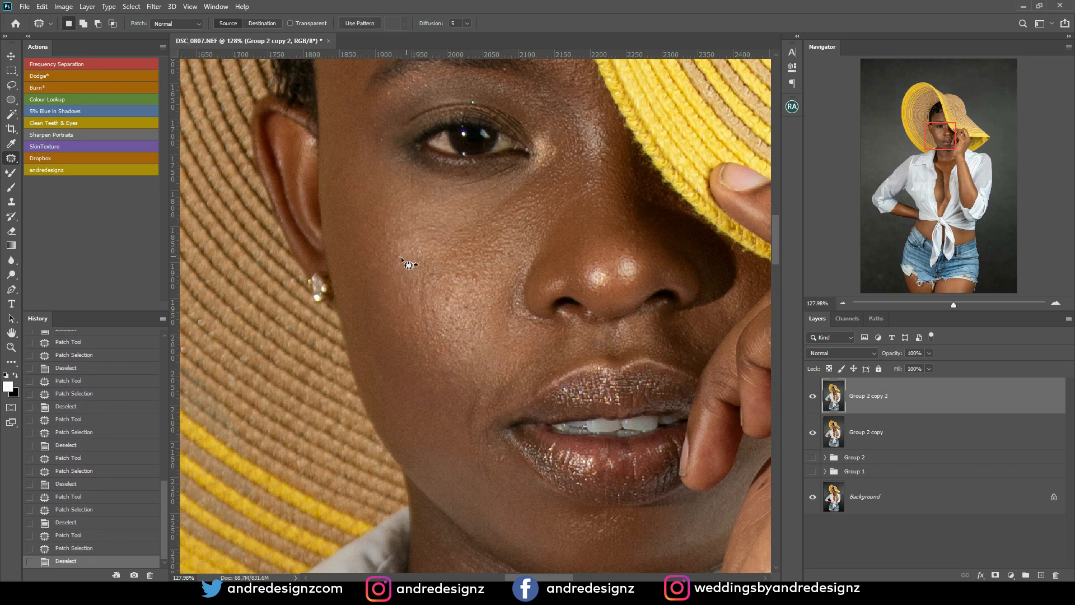
pyautogui.hotkey('ctrl', 'd')
pyautogui.moveTo(476, 233); pyautogui.dragTo(460, 240)
pyautogui.hotkey('ctrl', 'd')
# - Patch out the small blemishes on the shaded side of the nose with adjacent skin
pyautogui.moveTo(534, 215); pyautogui.dragTo(395, 170)
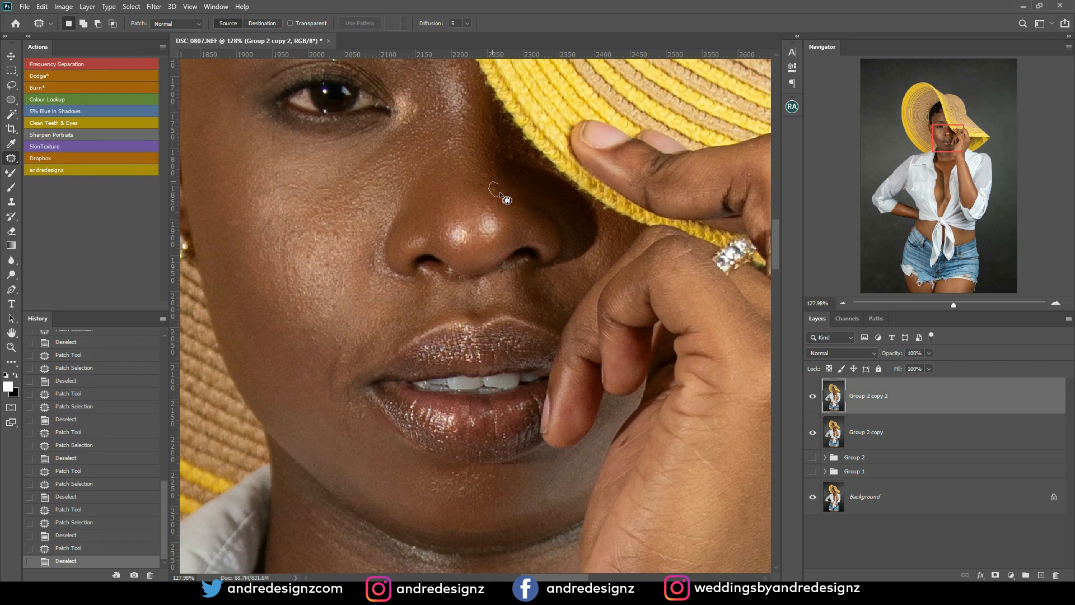
pyautogui.moveTo(500, 192); pyautogui.dragTo(498, 185)
pyautogui.moveTo(496, 190)
pyautogui.mouseDown()
pyautogui.moveTo(488, 196)
pyautogui.moveTo(493, 172)
pyautogui.moveTo(477, 184)
pyautogui.moveTo(503, 167)
pyautogui.mouseUp()
pyautogui.moveTo(503, 168)
pyautogui.mouseDown()
pyautogui.moveTo(493, 177)
pyautogui.moveTo(518, 159)
pyautogui.moveTo(509, 167)
pyautogui.mouseUp()
pyautogui.click(520, 157)
pyautogui.click(509, 166)
# - Patch the uneven bright spots on the cheek beside the nose with smoother skin nearby
pyautogui.moveTo(332, 258)
pyautogui.mouseDown()
pyautogui.moveTo(331, 271)
pyautogui.moveTo(336, 232)
pyautogui.mouseUp()
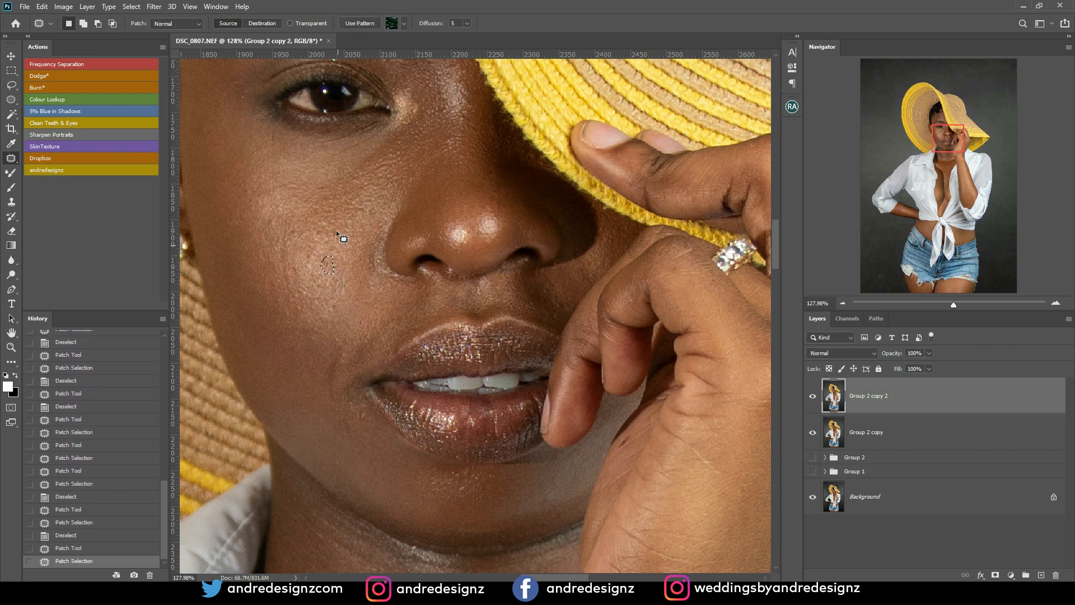
pyautogui.click(310, 238)
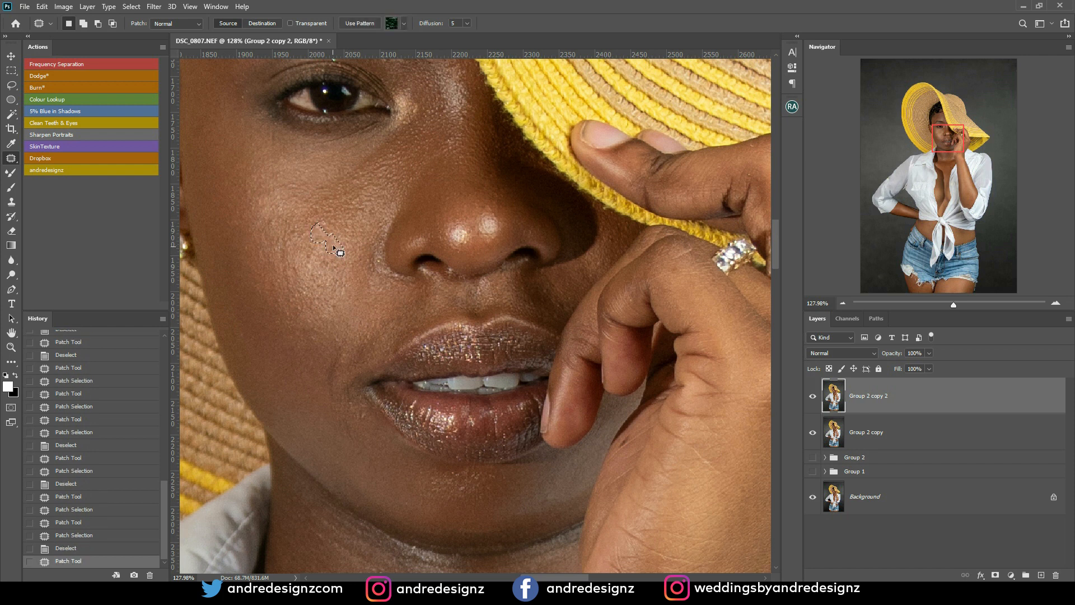
pyautogui.moveTo(310, 259)
pyautogui.mouseDown()
pyautogui.moveTo(308, 267)
pyautogui.moveTo(320, 256)
pyautogui.moveTo(292, 220)
pyautogui.mouseUp()
pyautogui.click(275, 212)
pyautogui.click(373, 290)
# - Patch out the spots on the forehead near the hat brim and near the hairline
pyautogui.scroll(-3, 387, 356)
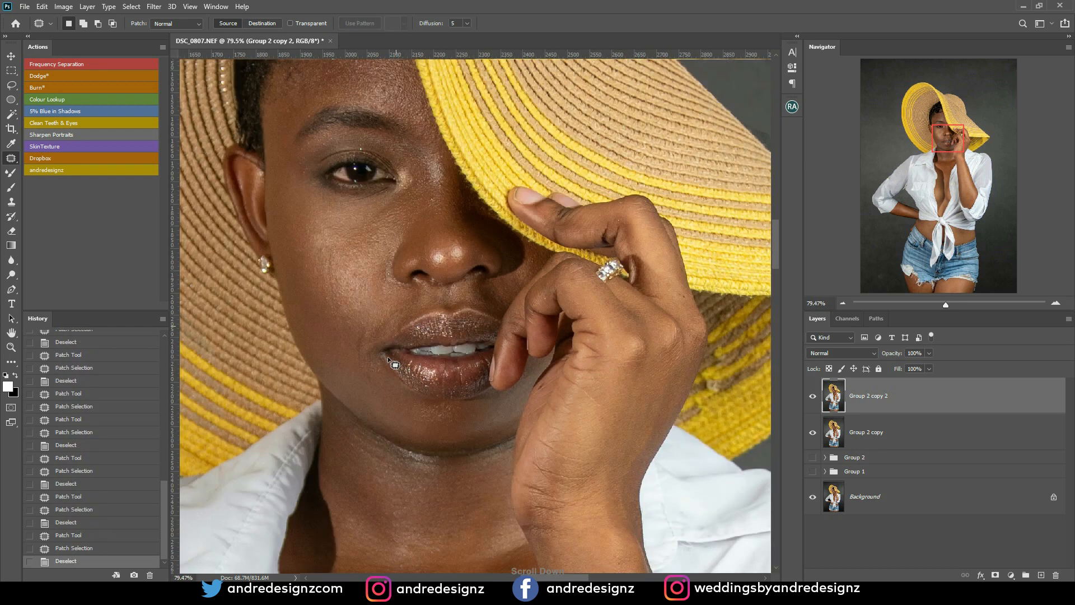
pyautogui.scroll(-1, 396, 377)
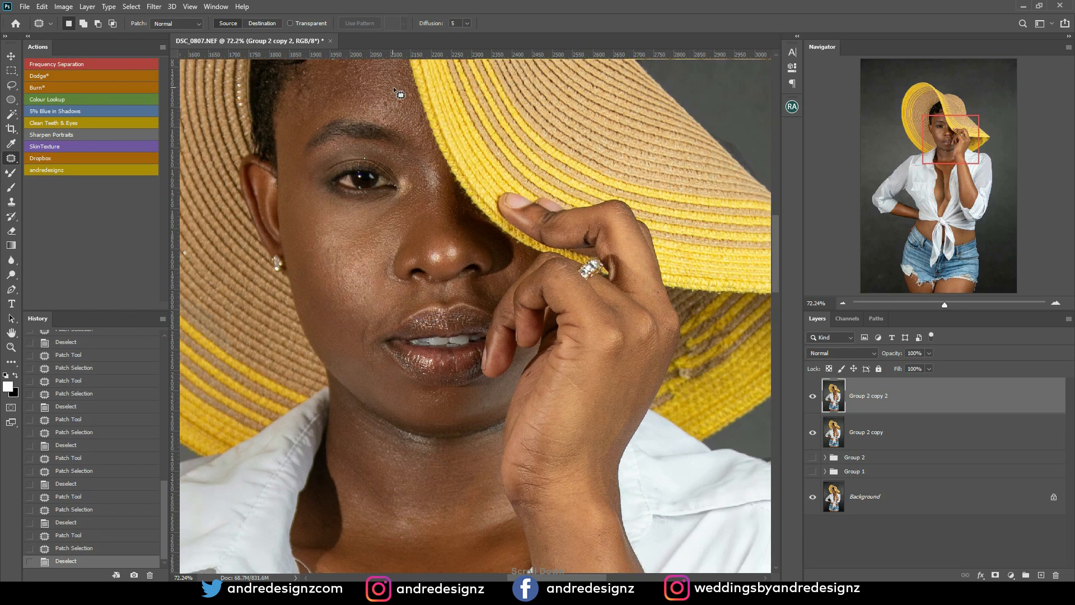
pyautogui.moveTo(385, 98)
pyautogui.mouseDown()
pyautogui.moveTo(378, 105)
pyautogui.moveTo(403, 99)
pyautogui.moveTo(405, 128)
pyautogui.mouseUp()
pyautogui.click(403, 100)
pyautogui.click(405, 130)
pyautogui.moveTo(300, 100); pyautogui.dragTo(310, 92)
pyautogui.moveTo(303, 95); pyautogui.dragTo(303, 106)
pyautogui.click(385, 212)
# - Patch out the loose white thread sticking out from the shirt collar onto the chest
pyautogui.scroll(-4, 437, 269)
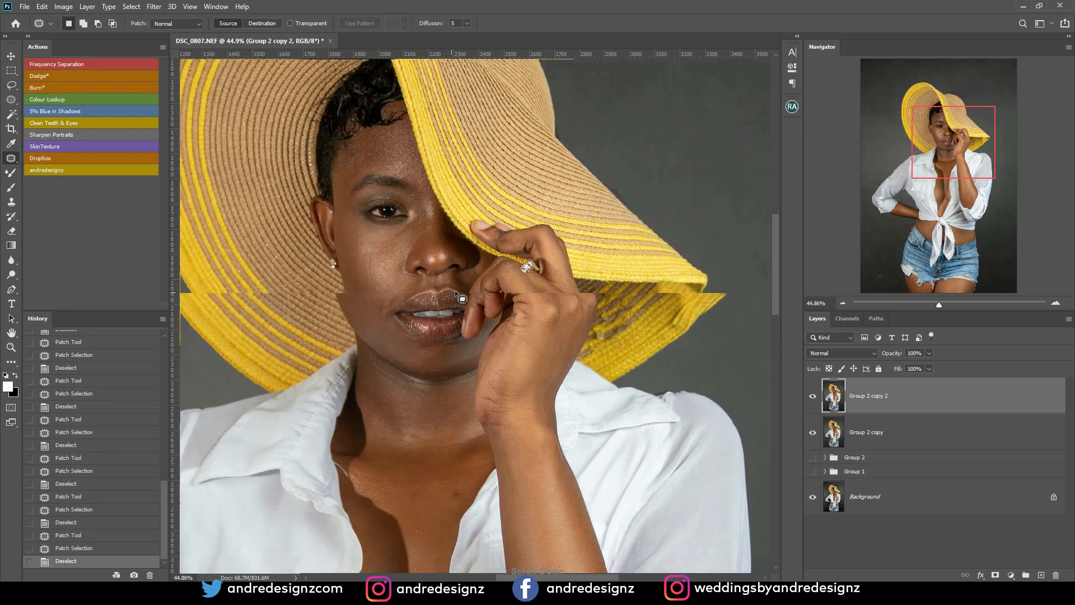
pyautogui.scroll(3, 526, 398)
pyautogui.scroll(1, 361, 379)
pyautogui.moveTo(326, 422); pyautogui.dragTo(377, 268)
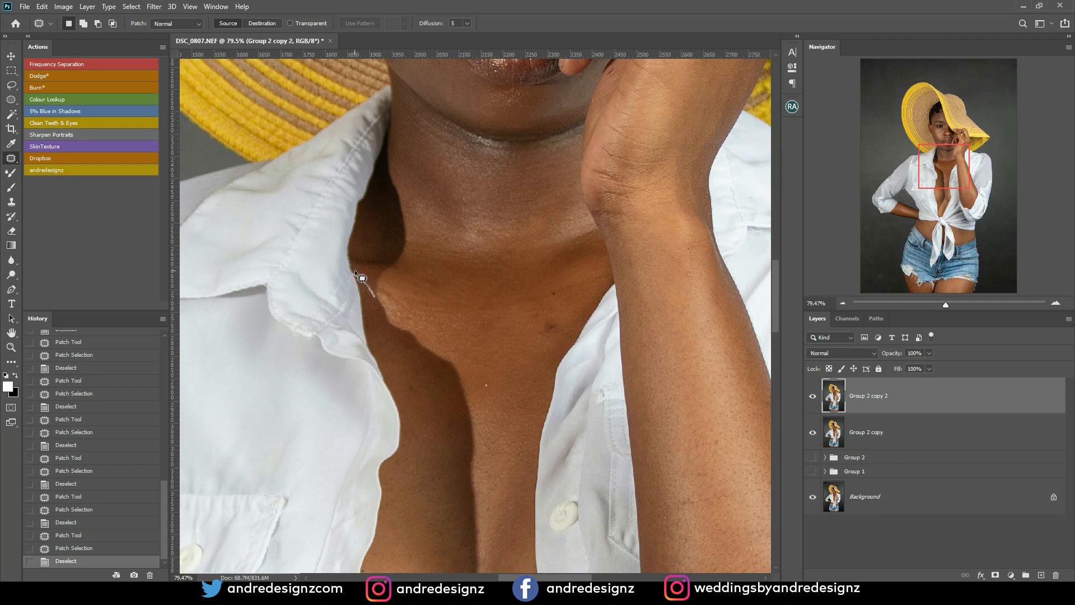
pyautogui.moveTo(366, 277)
pyautogui.mouseDown()
pyautogui.moveTo(354, 271)
pyautogui.moveTo(370, 270)
pyautogui.mouseUp()
pyautogui.hotkey('ctrl', 'd')
# - Clone clean skin over the thread's leftover marks beside the collar, undoing the stroke that spoils the shadow edge
pyautogui.press('s')
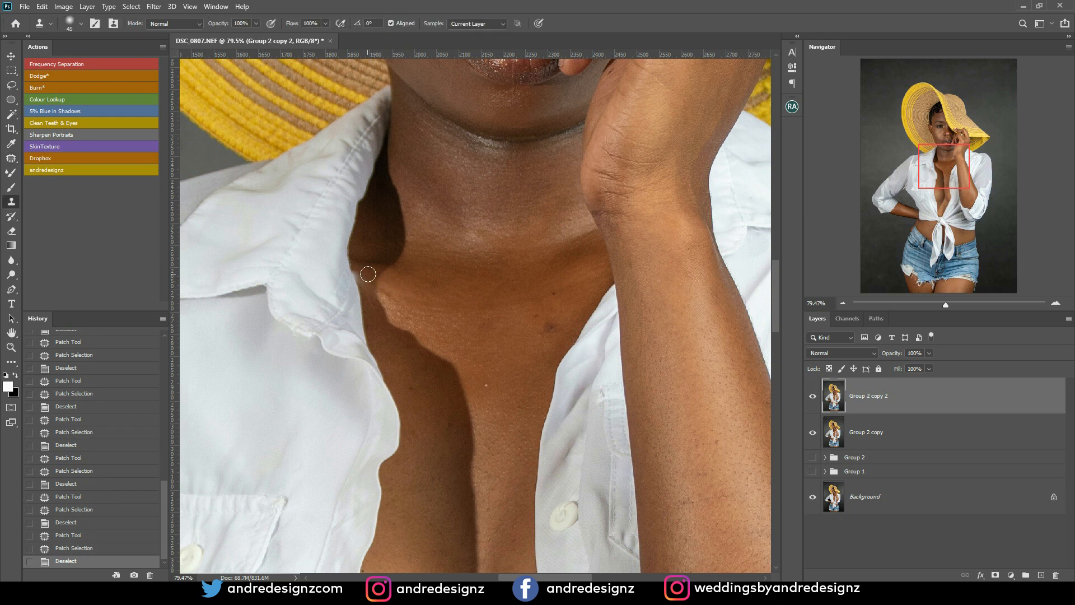
pyautogui.click(372, 281)
pyautogui.click(365, 276)
pyautogui.click(386, 285)
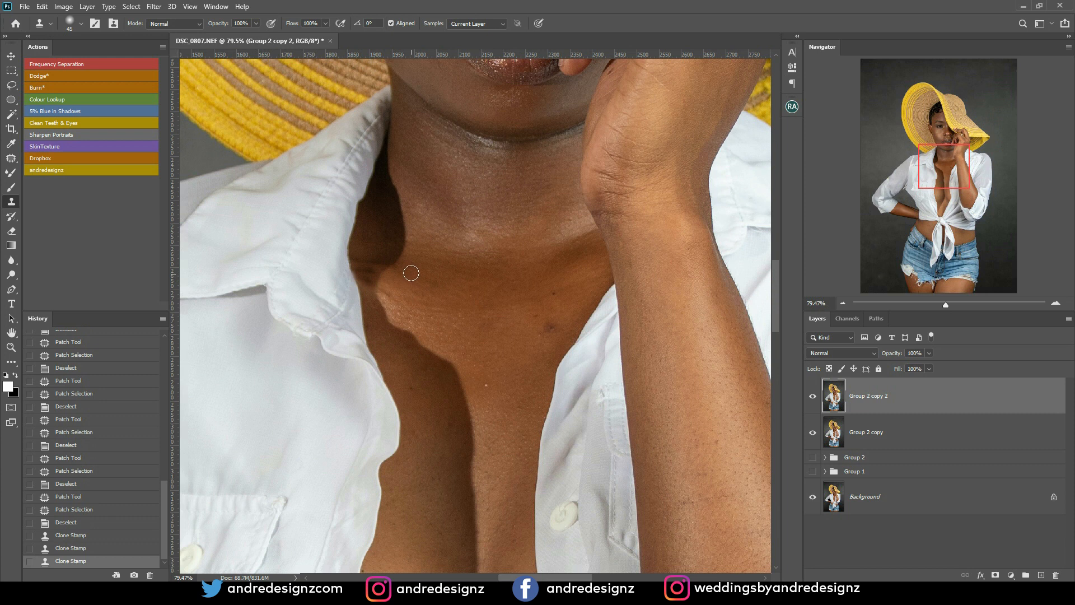
pyautogui.hotkey('ctrl', 'z')
pyautogui.press('z')
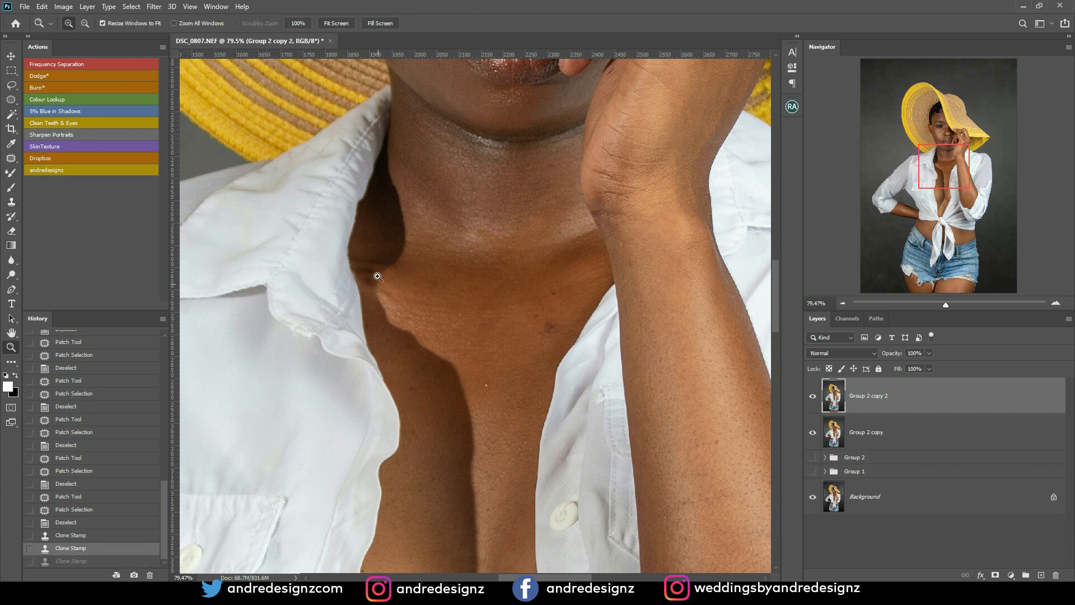
pyautogui.press('s')
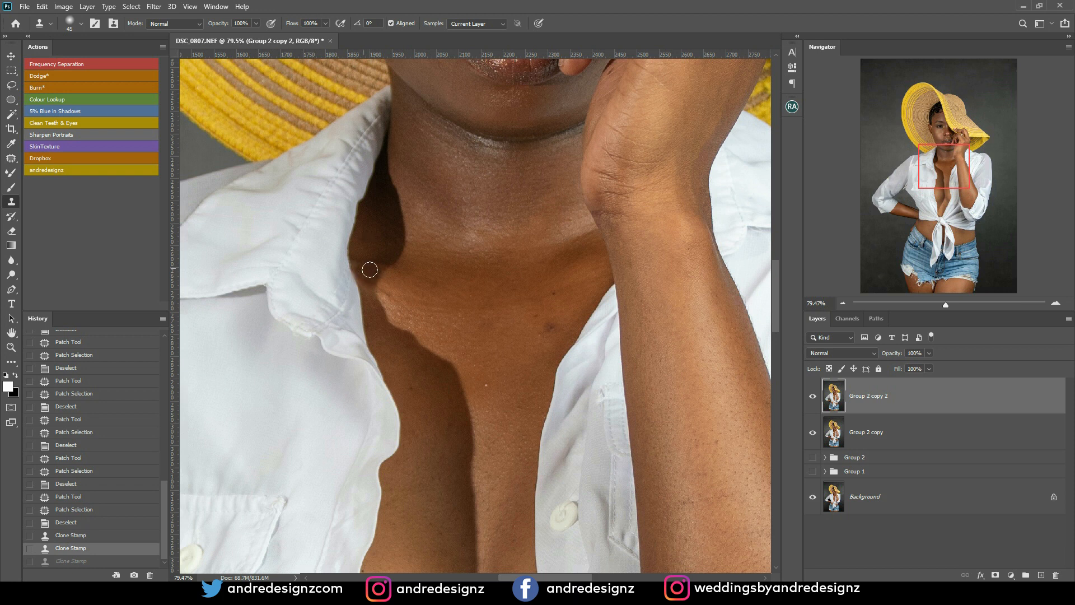
pyautogui.click(370, 270)
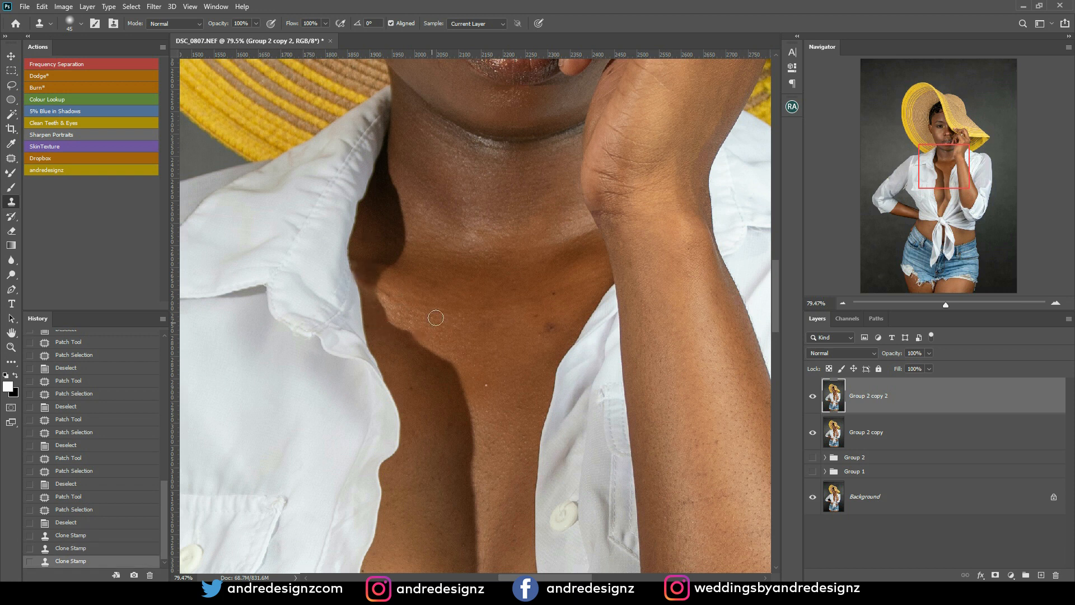
# - Clone skin over the mark on the chest's shadow edge near the collar, undoing the first strokes and redoing them
pyautogui.click(395, 297)
pyautogui.click(388, 293)
pyautogui.hotkey('ctrl', 'z')
pyautogui.hotkey('ctrl', 'z')
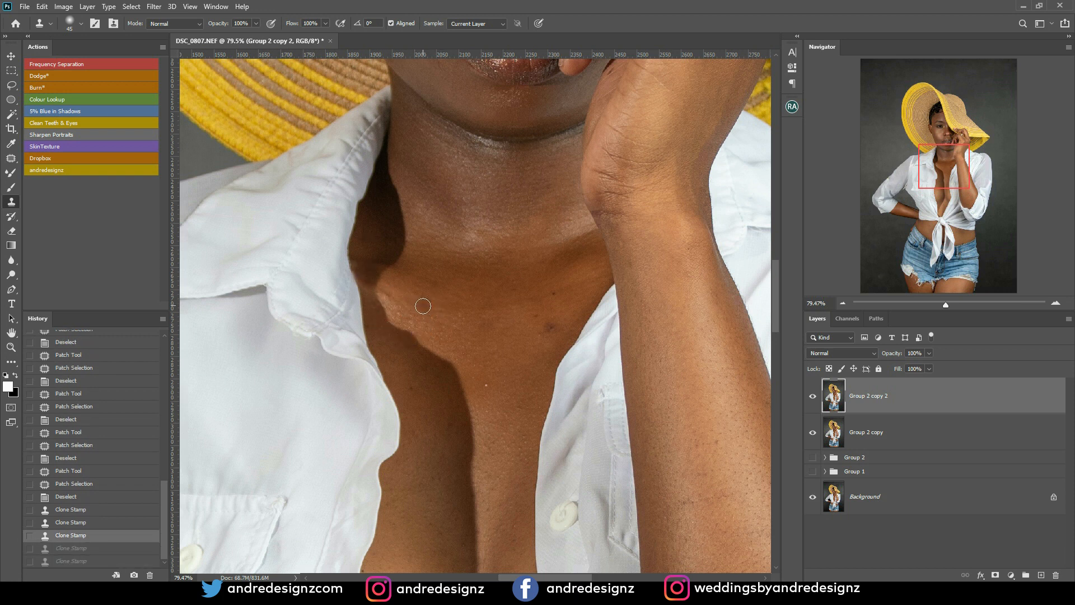
pyautogui.click(390, 297)
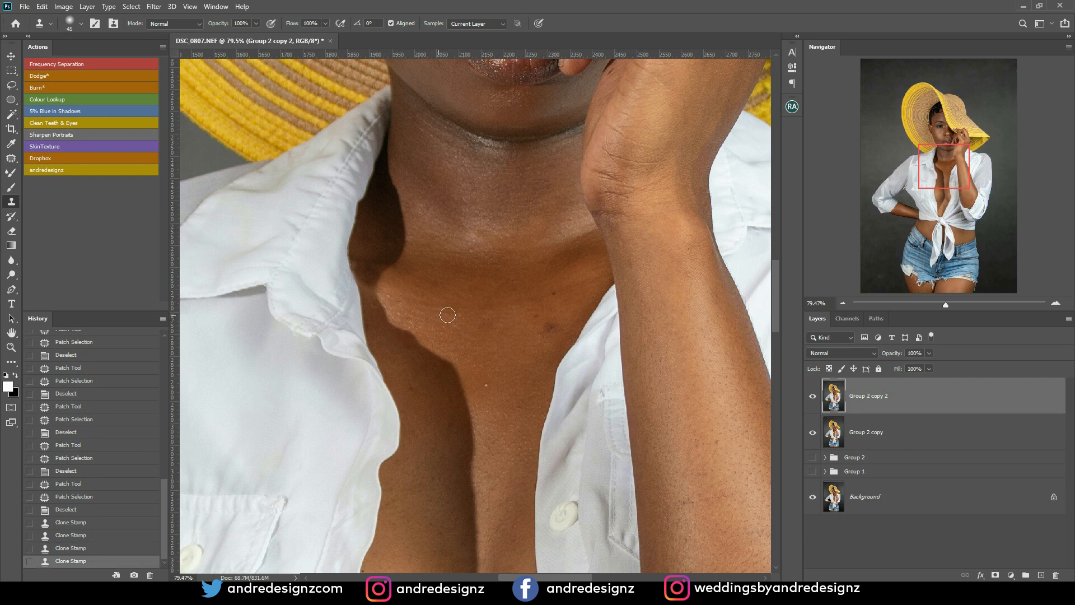
pyautogui.moveTo(456, 260)
pyautogui.mouseDown()
pyautogui.moveTo(362, 55)
pyautogui.moveTo(355, 128)
pyautogui.mouseUp()
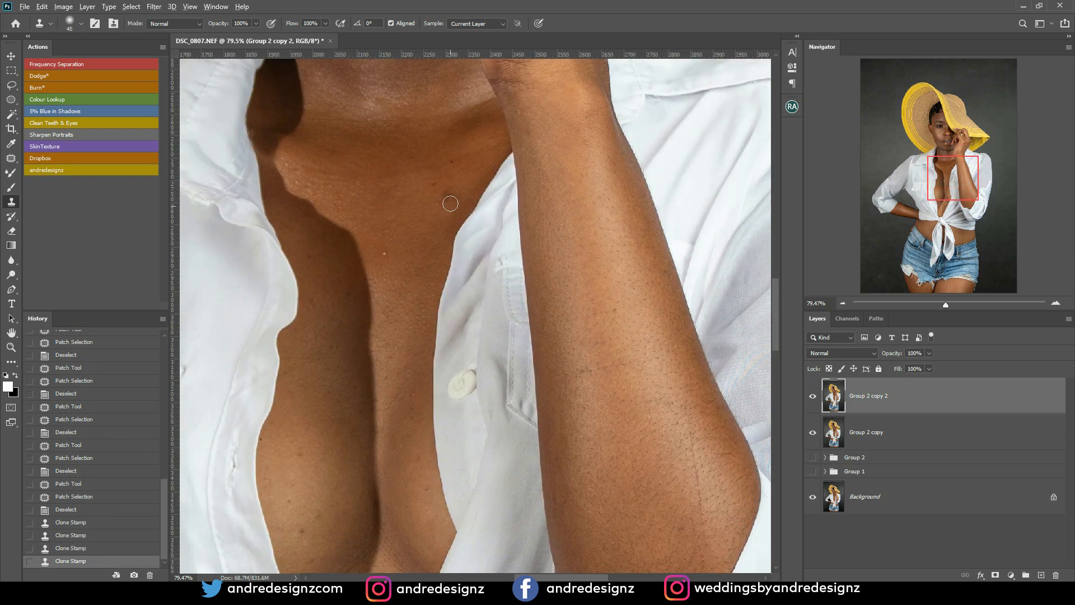
# - Clone clean skin over the small spots on the upper chest beside the shirt's edge
pyautogui.click(445, 199)
pyautogui.click(429, 237)
pyautogui.click(436, 185)
# - Patch out the small spots along the shadow edge in the middle of the chest
pyautogui.press('j')
pyautogui.moveTo(386, 268); pyautogui.dragTo(392, 247)
pyautogui.moveTo(387, 259)
pyautogui.mouseDown()
pyautogui.moveTo(400, 283)
pyautogui.moveTo(349, 285)
pyautogui.mouseUp()
pyautogui.hotkey('ctrl', 'd')
pyautogui.moveTo(347, 293); pyautogui.dragTo(349, 330)
pyautogui.hotkey('ctrl', 'd')
# - Patch out the dark spots on the shaded breast beside the open shirt front
pyautogui.moveTo(350, 395); pyautogui.dragTo(359, 203)
pyautogui.moveTo(314, 332)
pyautogui.mouseDown()
pyautogui.moveTo(312, 344)
pyautogui.moveTo(308, 336)
pyautogui.mouseUp()
pyautogui.moveTo(311, 339)
pyautogui.mouseDown()
pyautogui.moveTo(334, 320)
pyautogui.moveTo(325, 317)
pyautogui.mouseUp()
pyautogui.hotkey('ctrl', 'd')
pyautogui.moveTo(327, 323); pyautogui.dragTo(305, 305)
pyautogui.hotkey('ctrl', 'd')
pyautogui.moveTo(303, 308); pyautogui.dragTo(321, 270)
pyautogui.moveTo(316, 266)
pyautogui.mouseDown()
pyautogui.moveTo(330, 281)
pyautogui.moveTo(384, 199)
pyautogui.moveTo(385, 168)
pyautogui.mouseUp()
pyautogui.hotkey('ctrl', 'd')
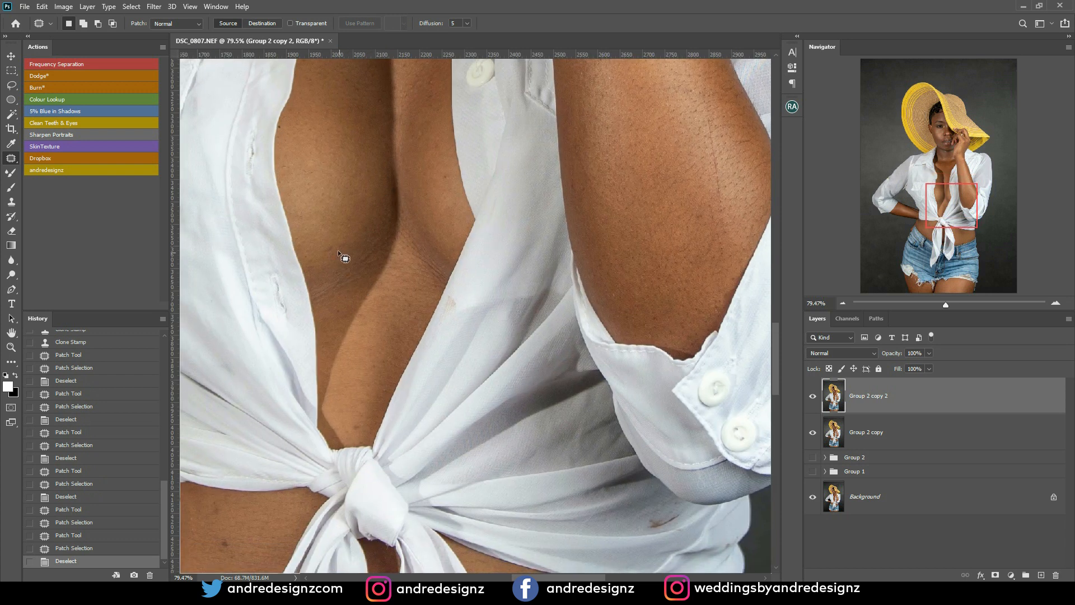
# - Patch out the spot on the lower chest above the shirt's knot
pyautogui.moveTo(342, 252); pyautogui.dragTo(336, 245)
pyautogui.moveTo(334, 248); pyautogui.dragTo(355, 237)
pyautogui.hotkey('ctrl', 'd')
# - Patch out the spots on the bare waist and stomach between the shirt hem and the jeans pocket
pyautogui.moveTo(379, 400); pyautogui.dragTo(348, 304)
pyautogui.moveTo(268, 403); pyautogui.dragTo(429, 225)
pyautogui.moveTo(292, 239)
pyautogui.mouseDown()
pyautogui.moveTo(281, 245)
pyautogui.moveTo(319, 211)
pyautogui.mouseUp()
pyautogui.hotkey('ctrl', 'd')
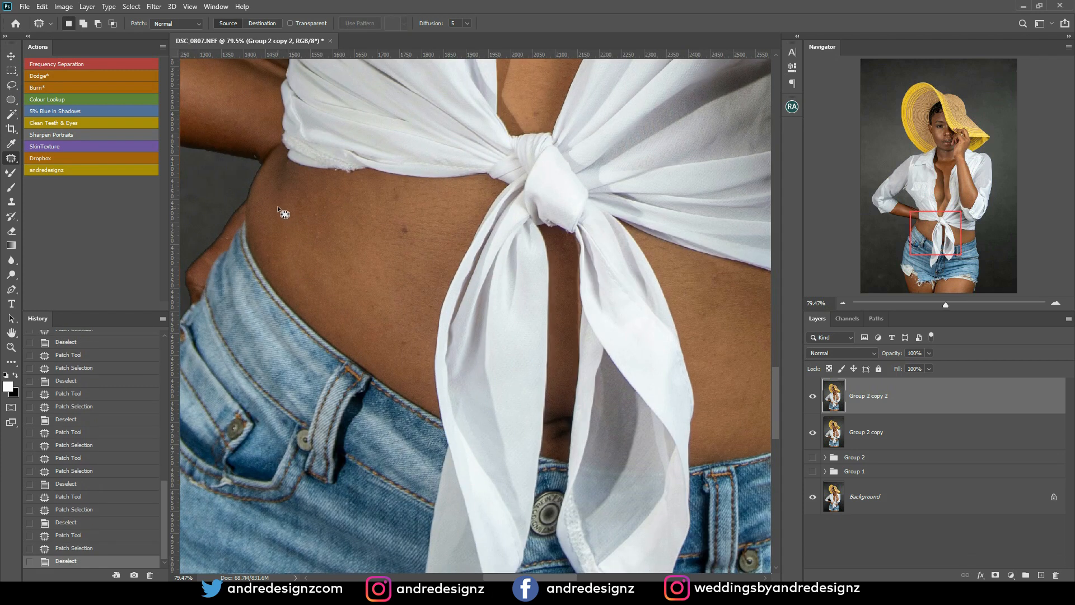
pyautogui.moveTo(414, 244); pyautogui.dragTo(412, 242)
pyautogui.hotkey('ctrl', 'd')
pyautogui.moveTo(406, 344); pyautogui.dragTo(408, 344)
pyautogui.moveTo(408, 344); pyautogui.dragTo(399, 339)
# - Patch out the spot on the midriff on the raised-arm side of the shirt's tied ends
pyautogui.moveTo(504, 287); pyautogui.dragTo(355, 238)
pyautogui.moveTo(524, 305)
pyautogui.mouseDown()
pyautogui.moveTo(378, 257)
pyautogui.moveTo(286, 291)
pyautogui.mouseUp()
pyautogui.moveTo(418, 337); pyautogui.dragTo(428, 322)
pyautogui.moveTo(425, 327); pyautogui.dragTo(448, 328)
pyautogui.hotkey('ctrl', 'd')
# - Patch out the brown stain on the white shirt below the rolled cuff and the marks near the shirt's outer edge
pyautogui.moveTo(456, 192); pyautogui.dragTo(378, 336)
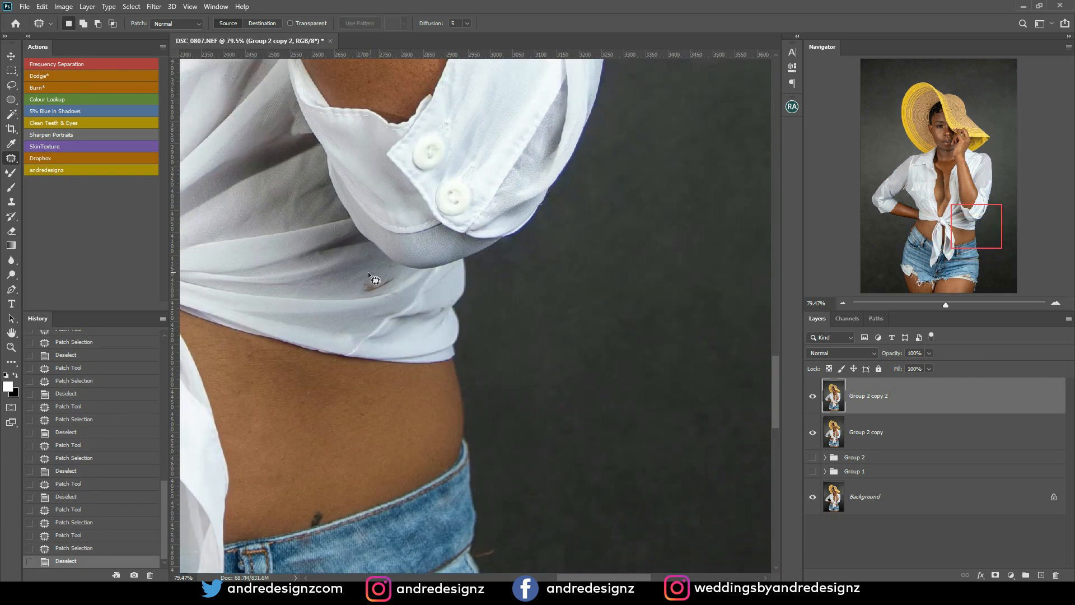
pyautogui.moveTo(351, 290); pyautogui.dragTo(383, 288)
pyautogui.hotkey('ctrl', 'd')
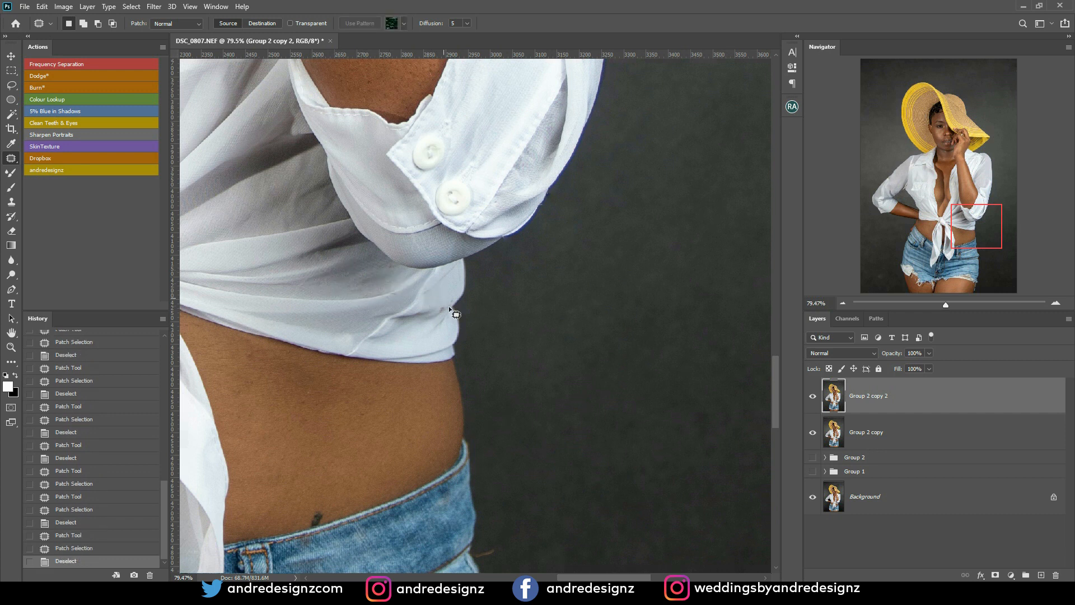
pyautogui.moveTo(447, 308)
pyautogui.mouseDown()
pyautogui.moveTo(432, 323)
pyautogui.moveTo(452, 301)
pyautogui.mouseUp()
pyautogui.hotkey('ctrl', 'd')
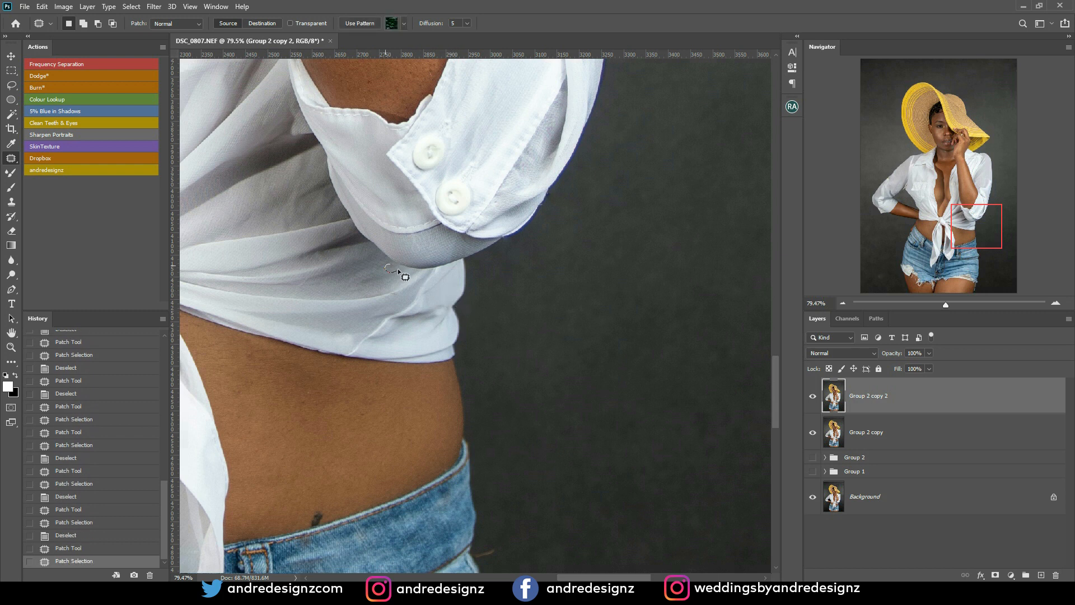
pyautogui.hotkey('ctrl', 'd')
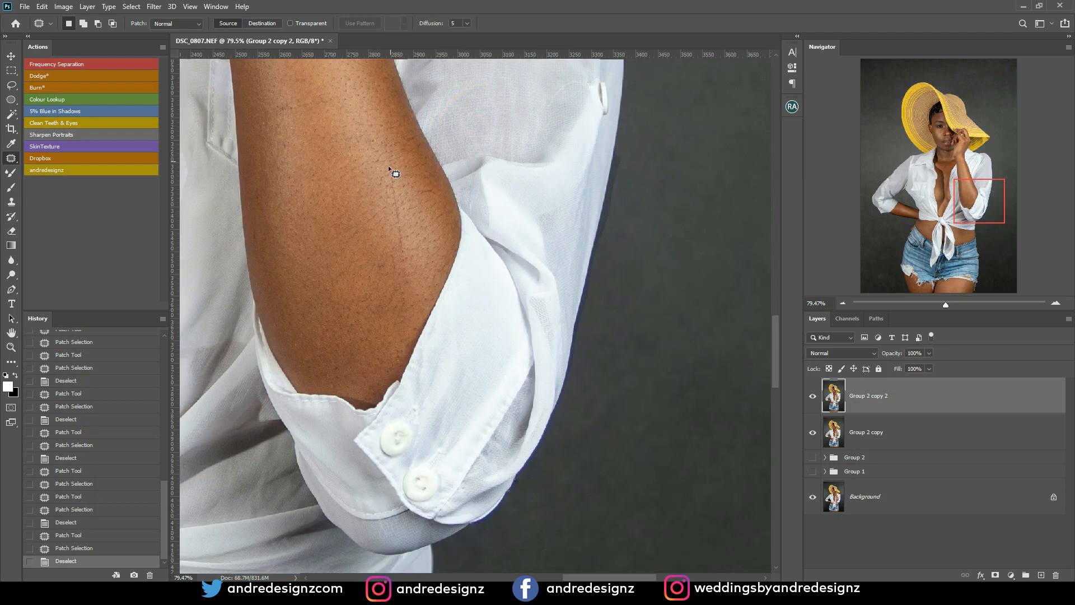
# - Patch out the dark line and blemishes on the raised forearm near the elbow
pyautogui.moveTo(389, 168)
pyautogui.mouseDown()
pyautogui.moveTo(399, 281)
pyautogui.moveTo(417, 233)
pyautogui.moveTo(376, 281)
pyautogui.mouseUp()
pyautogui.hotkey('ctrl', 'd')
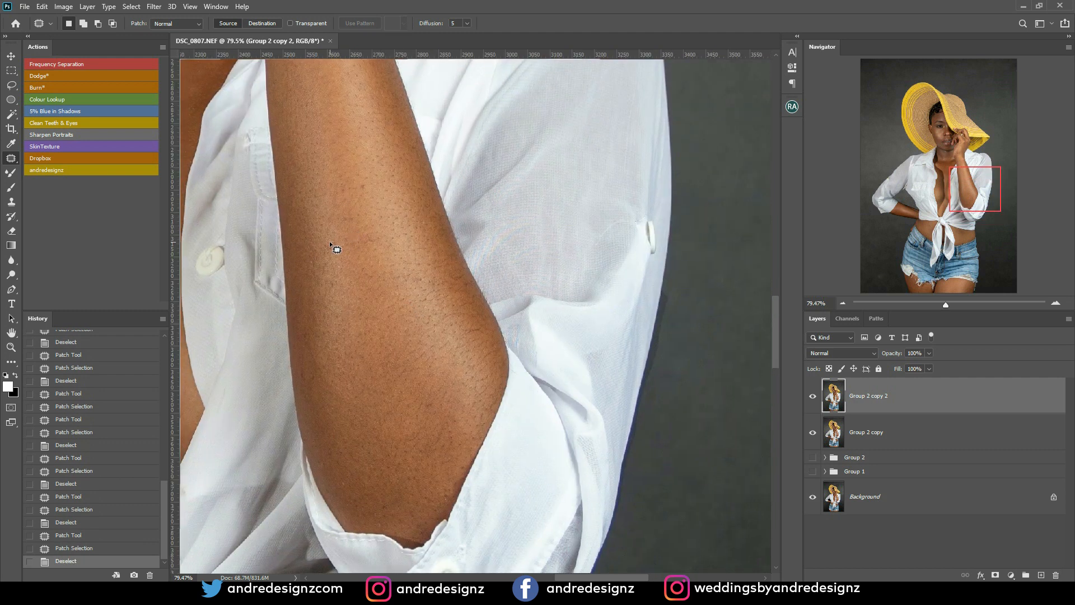
pyautogui.moveTo(389, 247)
pyautogui.mouseDown()
pyautogui.moveTo(370, 255)
pyautogui.moveTo(377, 204)
pyautogui.mouseUp()
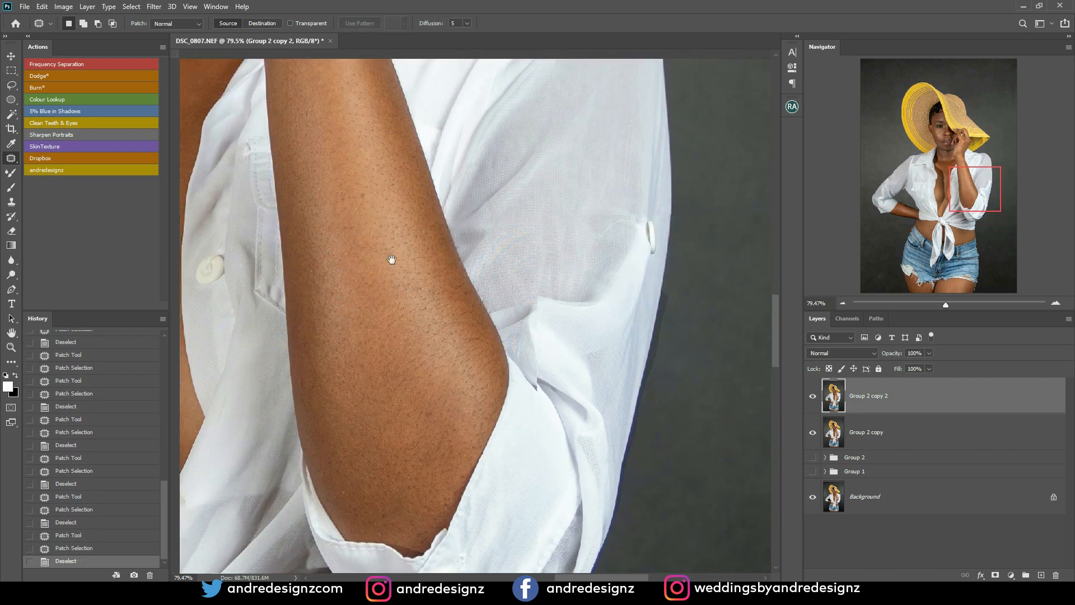
# - Patch out the blemishes on the upper forearm just below the wrist
pyautogui.moveTo(392, 259); pyautogui.dragTo(483, 406)
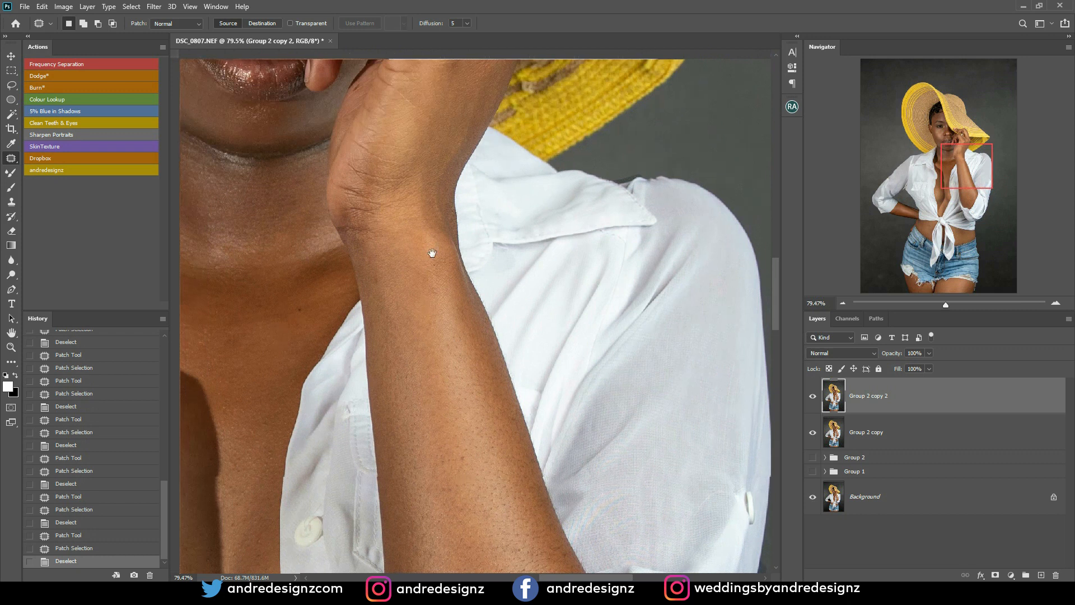
pyautogui.moveTo(445, 267)
pyautogui.mouseDown()
pyautogui.moveTo(442, 288)
pyautogui.moveTo(376, 271)
pyautogui.moveTo(386, 287)
pyautogui.mouseUp()
pyautogui.hotkey('ctrl', 'd')
pyautogui.moveTo(379, 282)
pyautogui.mouseDown()
pyautogui.moveTo(397, 265)
pyautogui.moveTo(467, 439)
pyautogui.mouseUp()
pyautogui.hotkey('ctrl', 'd')
# - Patch out the marks on the back of the raised hand near the knuckles
pyautogui.moveTo(408, 223); pyautogui.dragTo(456, 291)
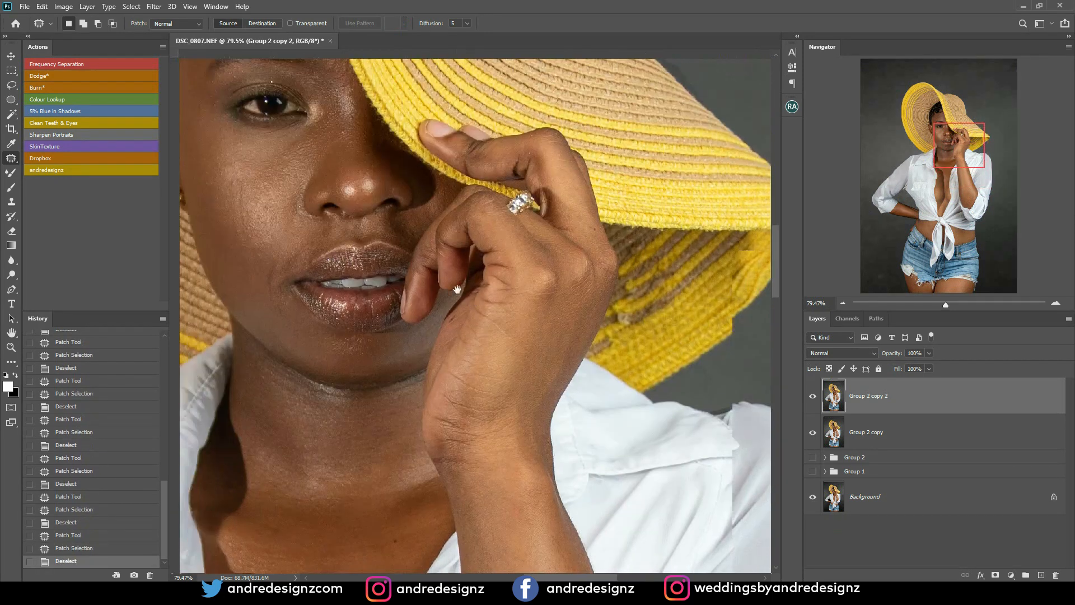
pyautogui.moveTo(531, 216); pyautogui.dragTo(411, 151)
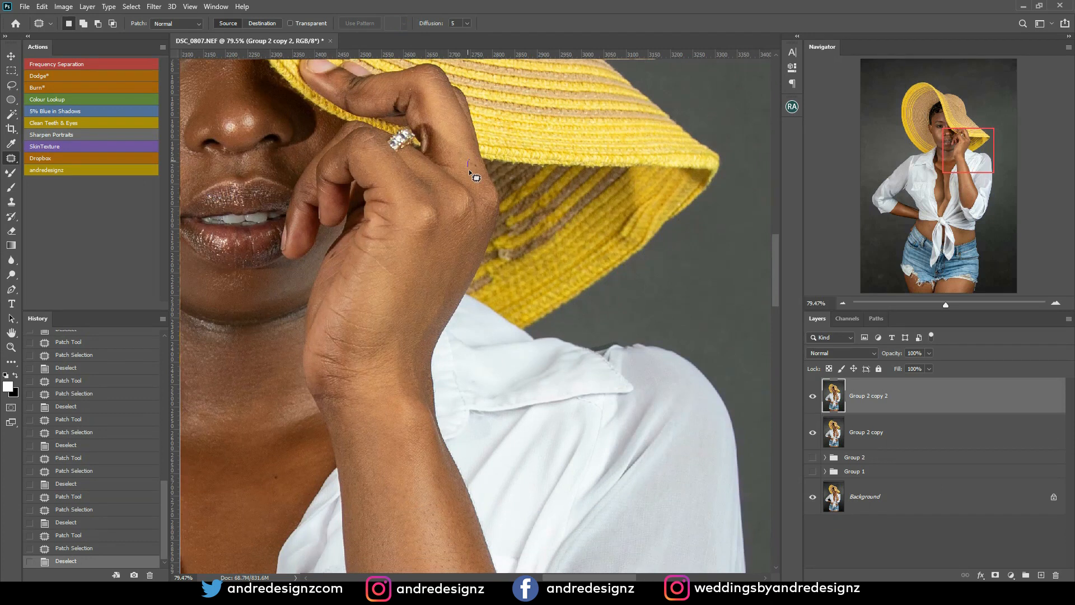
pyautogui.moveTo(461, 212); pyautogui.dragTo(455, 219)
pyautogui.hotkey('ctrl', 'd')
pyautogui.moveTo(378, 229)
pyautogui.mouseDown()
pyautogui.moveTo(488, 241)
pyautogui.moveTo(468, 259)
pyautogui.mouseUp()
pyautogui.hotkey('ctrl', 'd')
# - Check the portrait for remaining flaws and patch the backdrop area beside the shorts
pyautogui.scroll(-5, 451, 227)
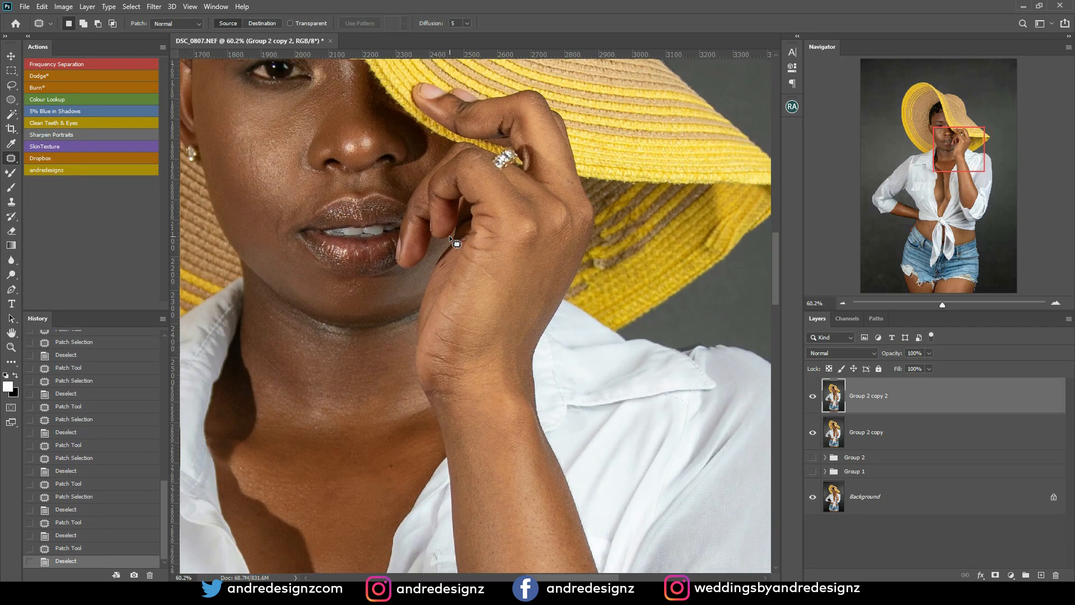
pyautogui.scroll(-3, 463, 235)
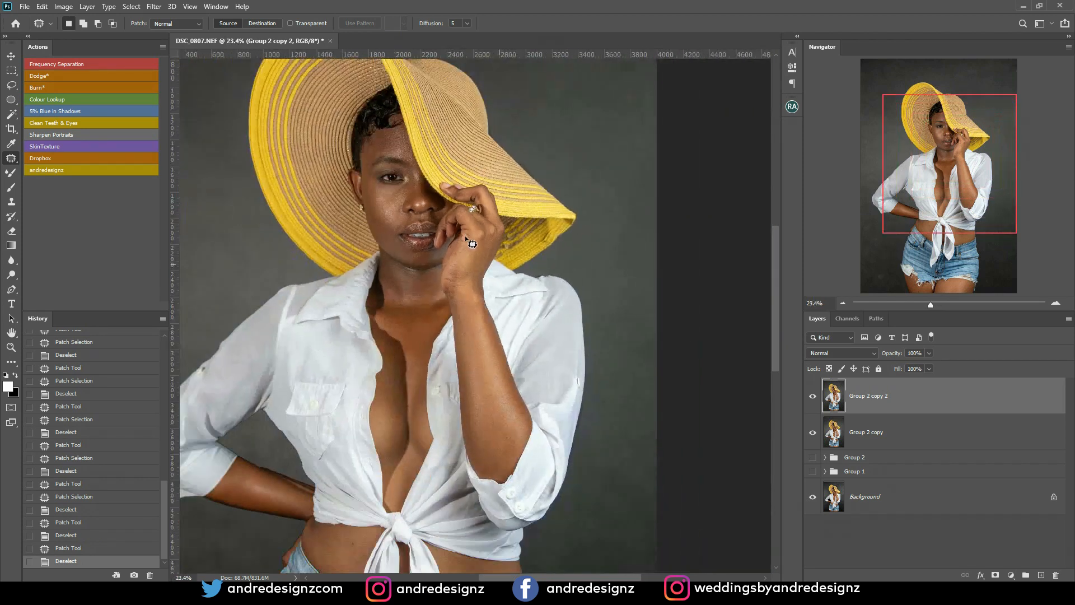
pyautogui.scroll(4, 430, 143)
pyautogui.scroll(-2, 430, 142)
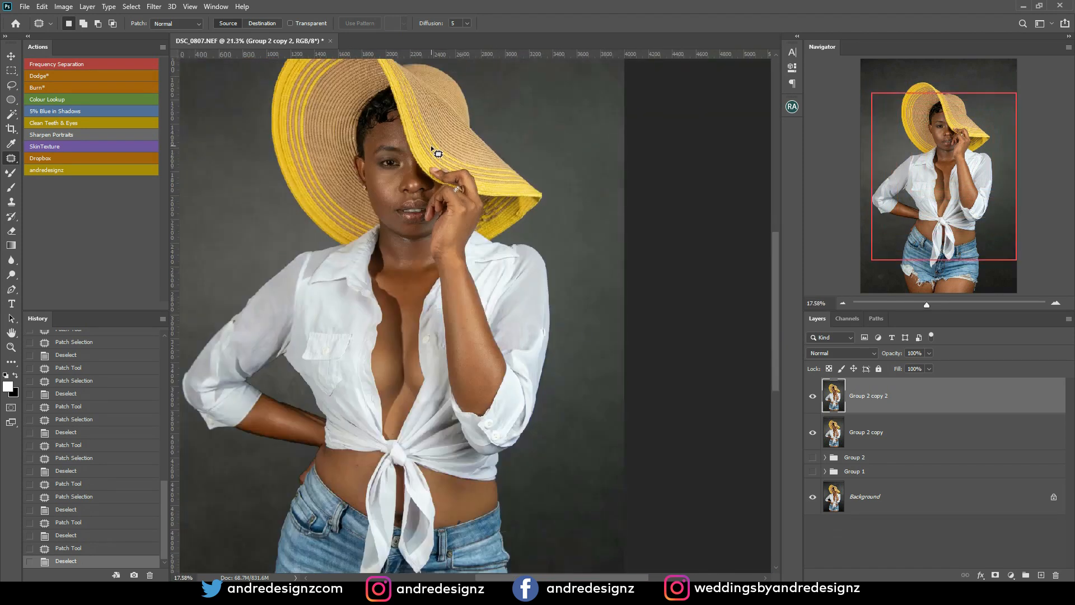
pyautogui.scroll(5, 410, 185)
pyautogui.scroll(2, 327, 178)
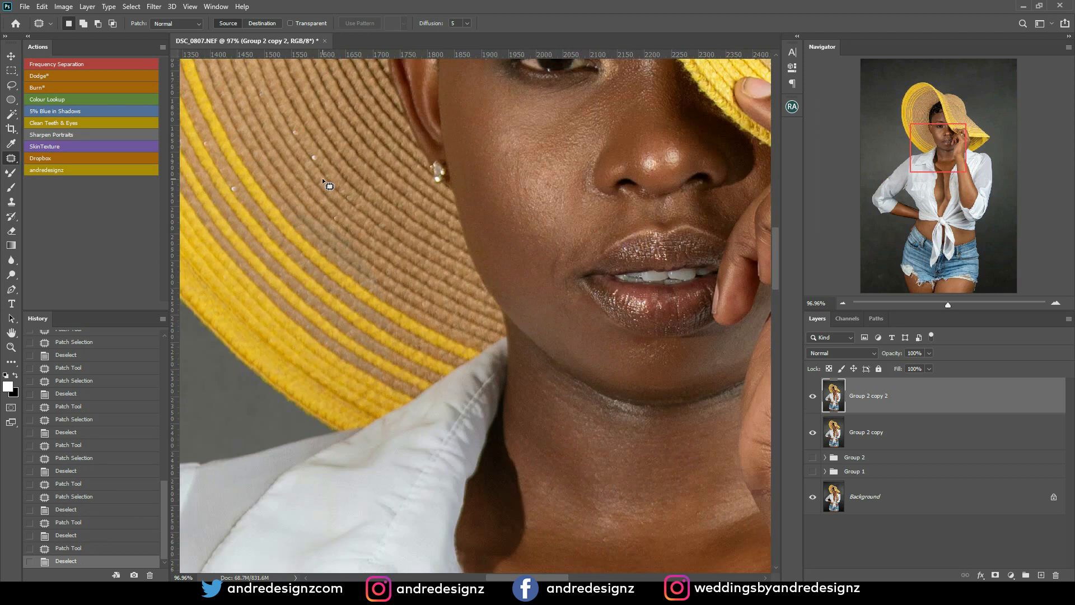
pyautogui.scroll(-4, 327, 179)
pyautogui.scroll(-2, 327, 178)
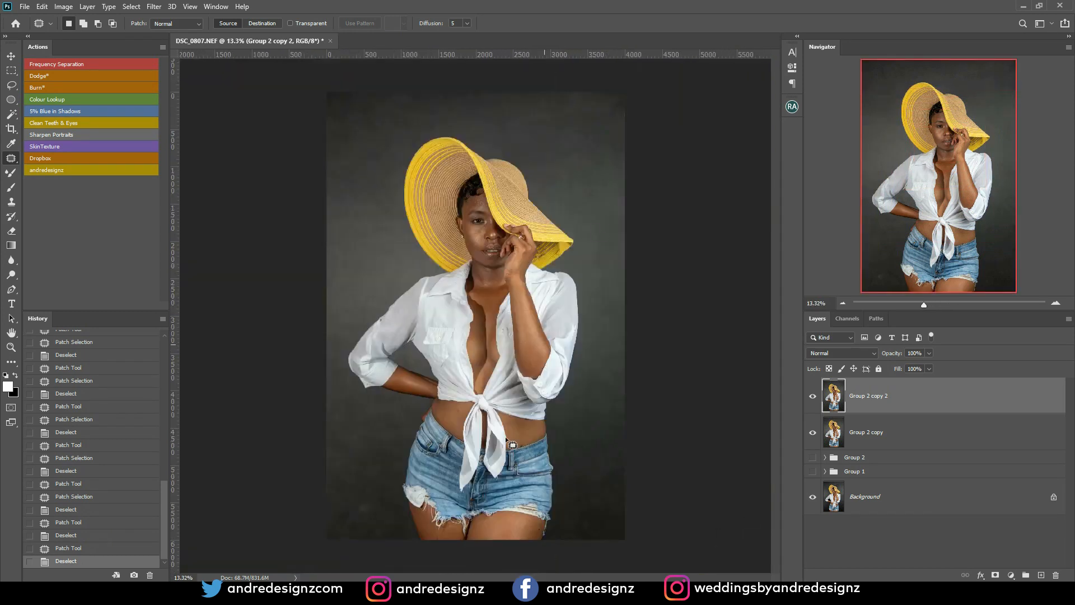
pyautogui.moveTo(351, 511)
pyautogui.mouseDown()
pyautogui.moveTo(380, 505)
pyautogui.moveTo(381, 466)
pyautogui.mouseUp()
pyautogui.hotkey('ctrl', 'd')
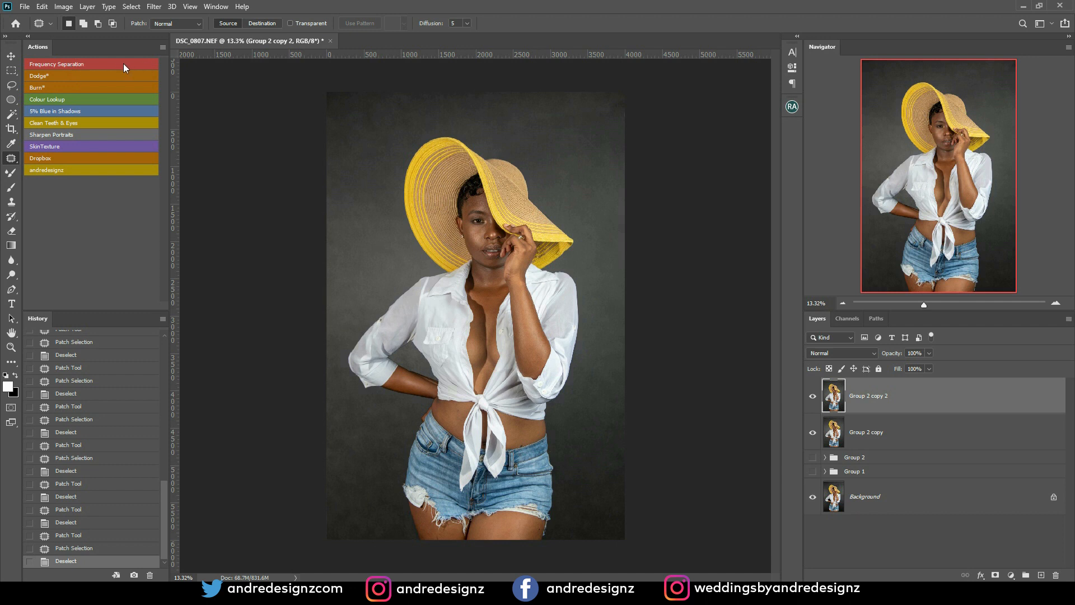
# - Run the Frequency Separation action with a Gaussian Blur radius of 6.4 pixels
pyautogui.click(66, 65)
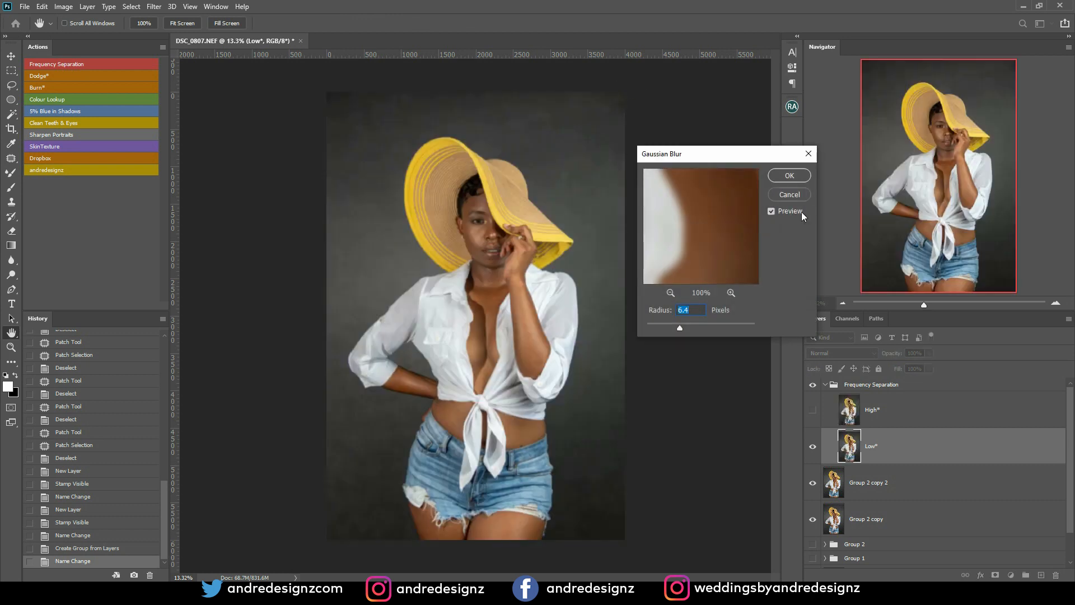
pyautogui.click(794, 177)
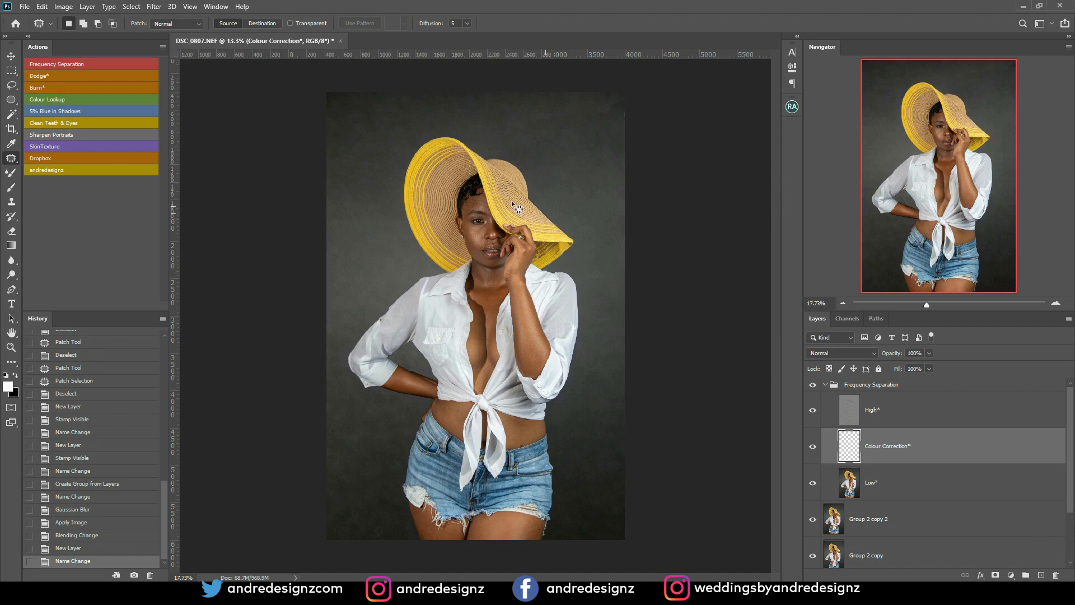
# - Set up the Mixer Brush on the Low* layer with loading after each stroke turned off and Wet at 2%
pyautogui.scroll(18, 538, 209)
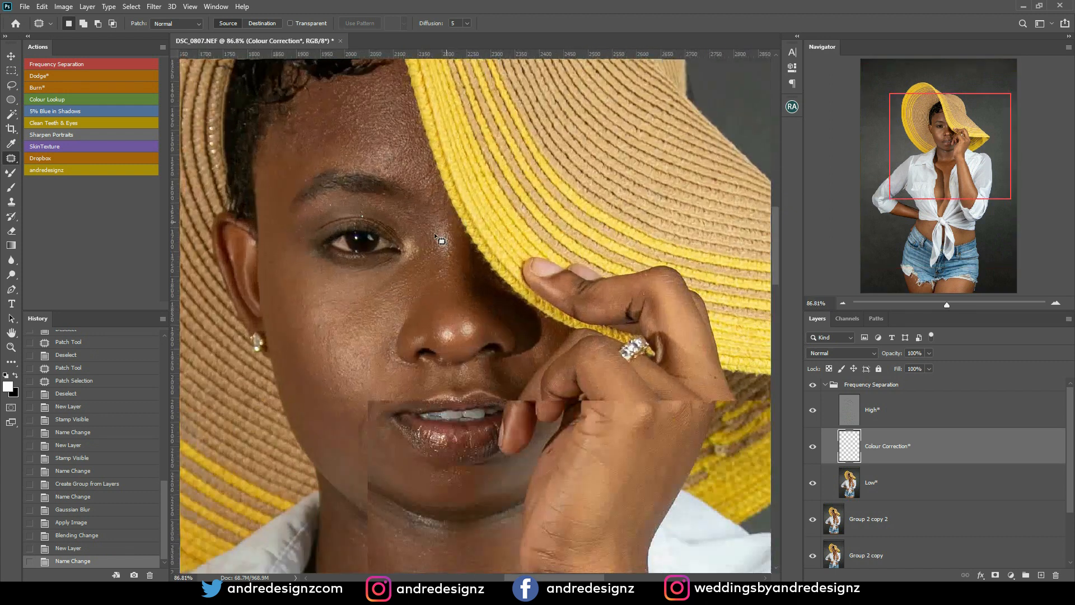
pyautogui.moveTo(415, 245); pyautogui.dragTo(339, 219)
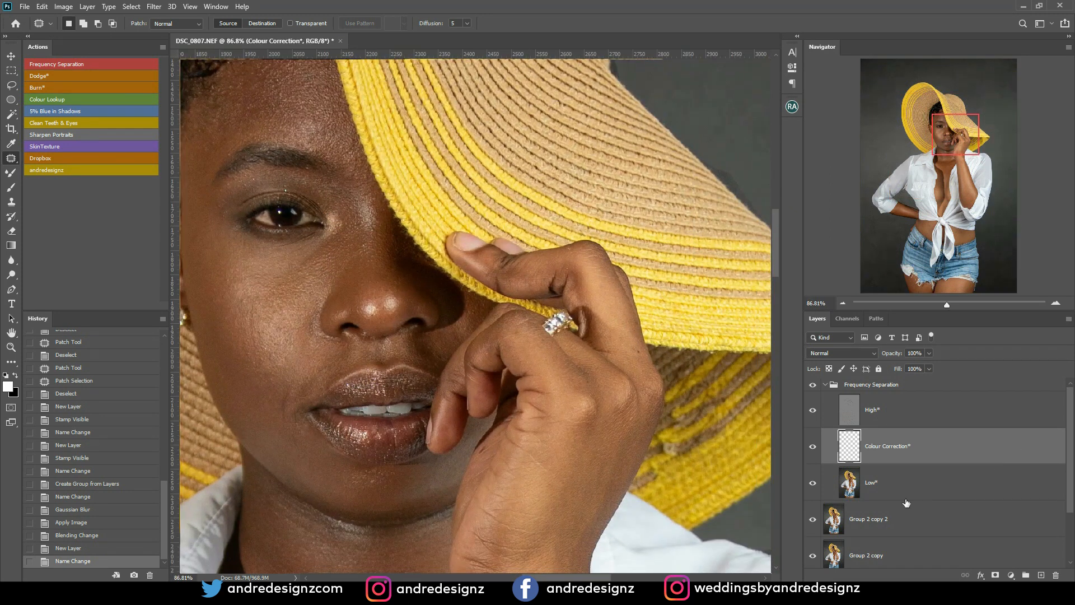
pyautogui.click(895, 491)
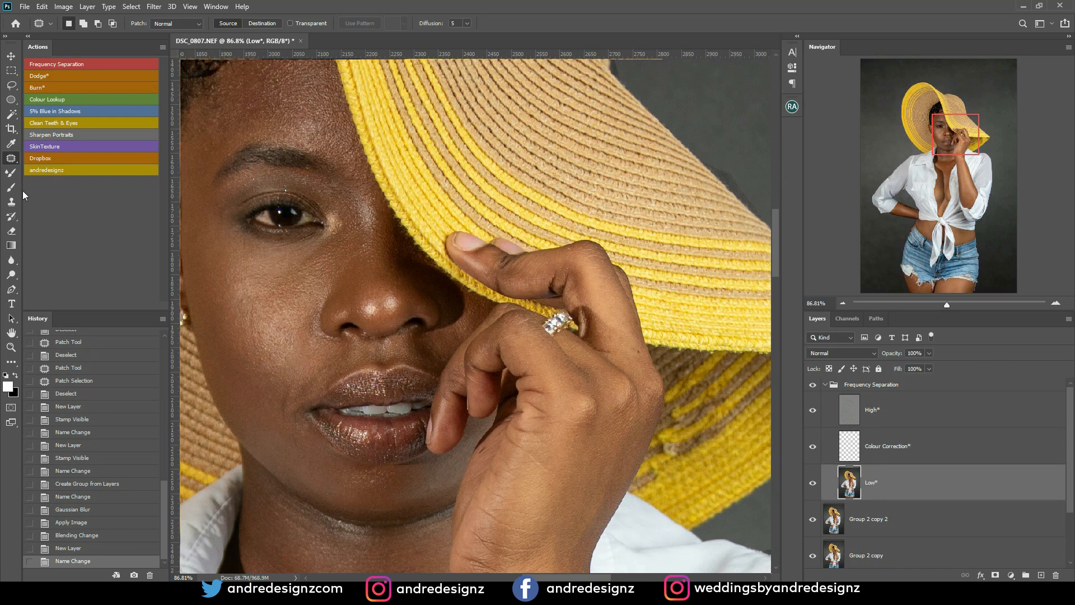
pyautogui.click(12, 174)
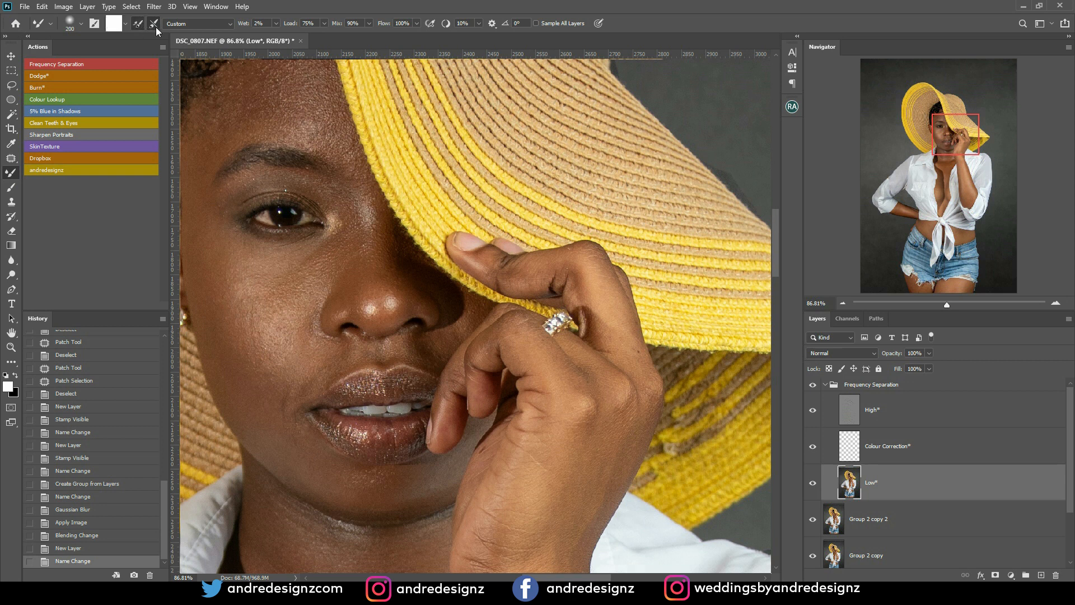
pyautogui.click(138, 26)
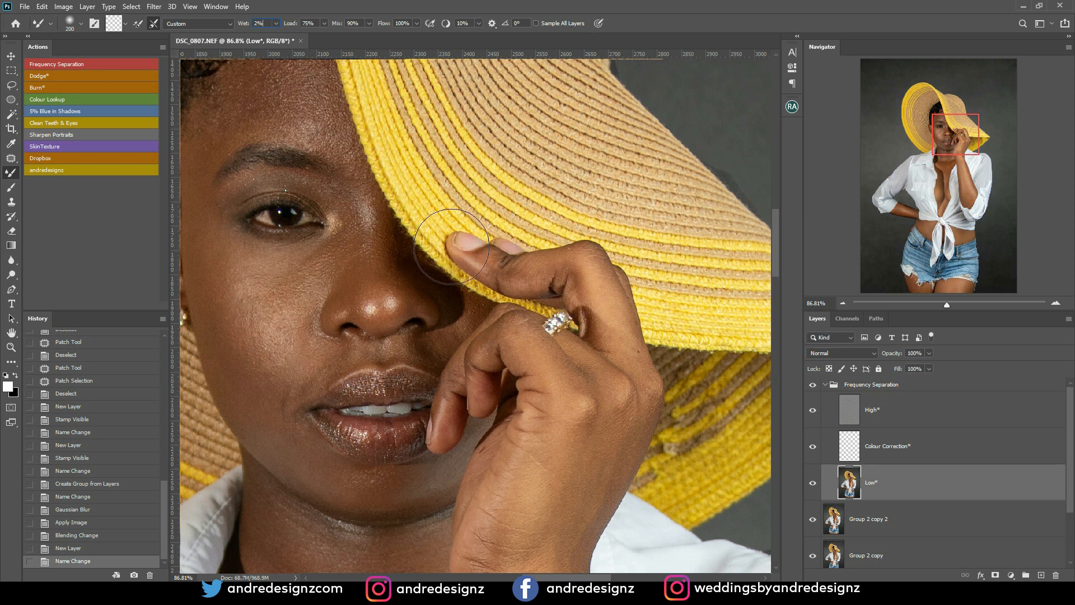
pyautogui.press('Return')
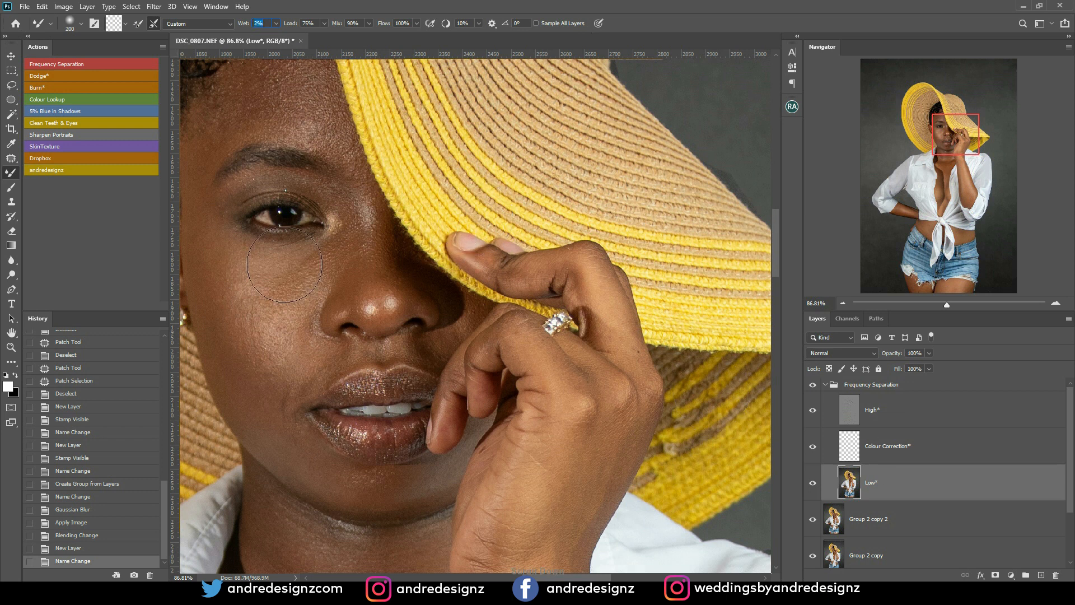
# - Blend the skin tones under the visible eye and across the cheek with the Mixer Brush, reducing its size to 150
pyautogui.moveTo(310, 271); pyautogui.dragTo(297, 270)
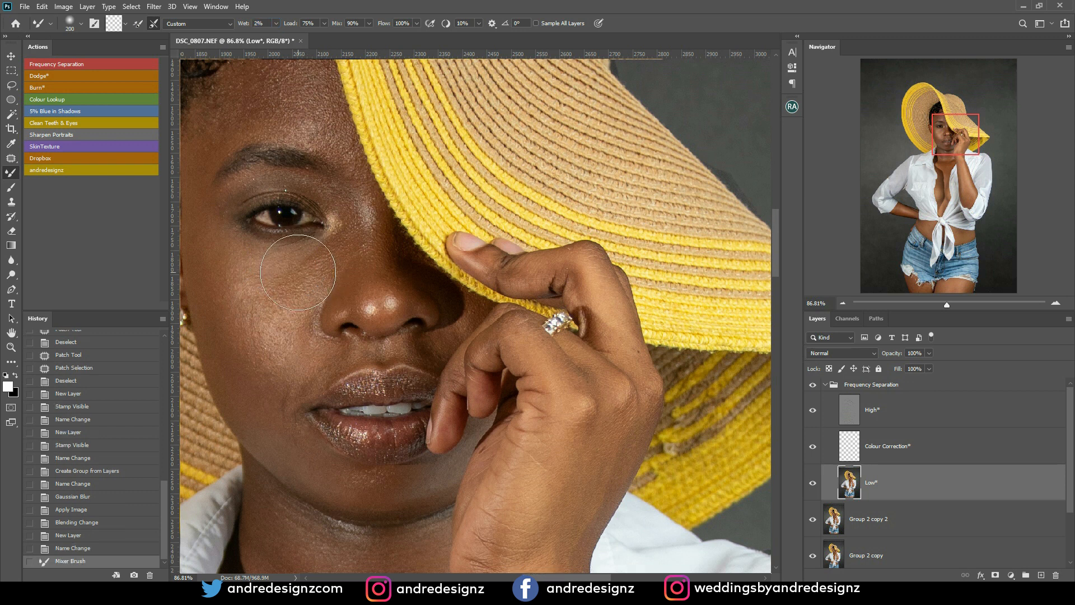
pyautogui.scroll(-3, 303, 275)
pyautogui.press('[')
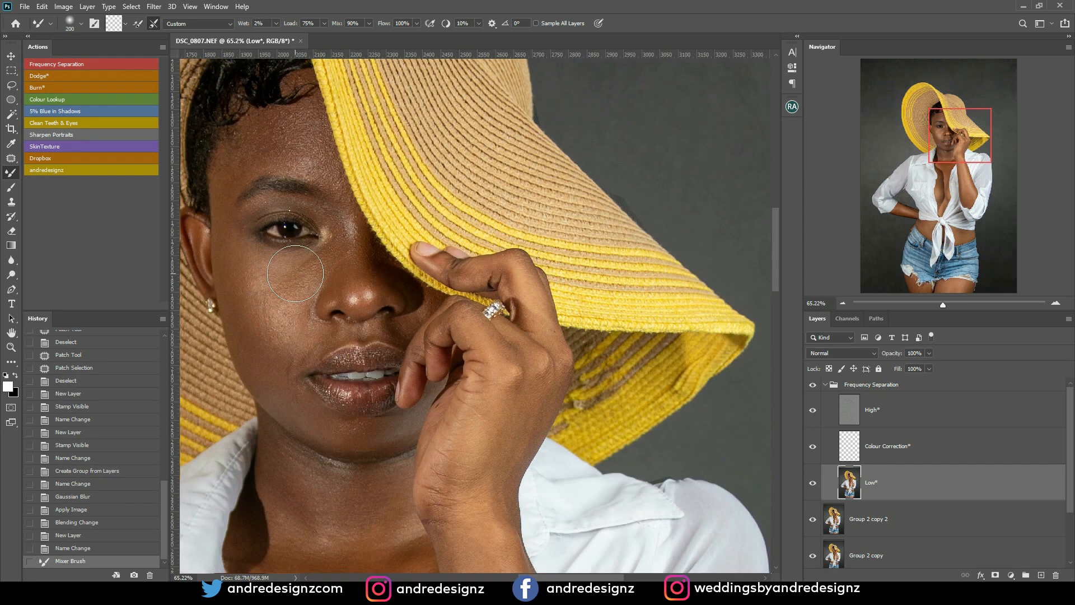
pyautogui.press('[')
pyautogui.moveTo(282, 352)
pyautogui.mouseDown()
pyautogui.moveTo(242, 255)
pyautogui.moveTo(285, 377)
pyautogui.moveTo(255, 319)
pyautogui.moveTo(288, 388)
pyautogui.moveTo(276, 325)
pyautogui.mouseUp()
pyautogui.moveTo(270, 278)
pyautogui.mouseDown()
pyautogui.moveTo(296, 328)
pyautogui.moveTo(276, 282)
pyautogui.moveTo(290, 310)
pyautogui.moveTo(315, 270)
pyautogui.moveTo(287, 318)
pyautogui.moveTo(305, 297)
pyautogui.mouseUp()
# - Reduce the Mixer Brush to size 100 and blend the skin tones on the forehead and the bridge of the nose
pyautogui.press('[')
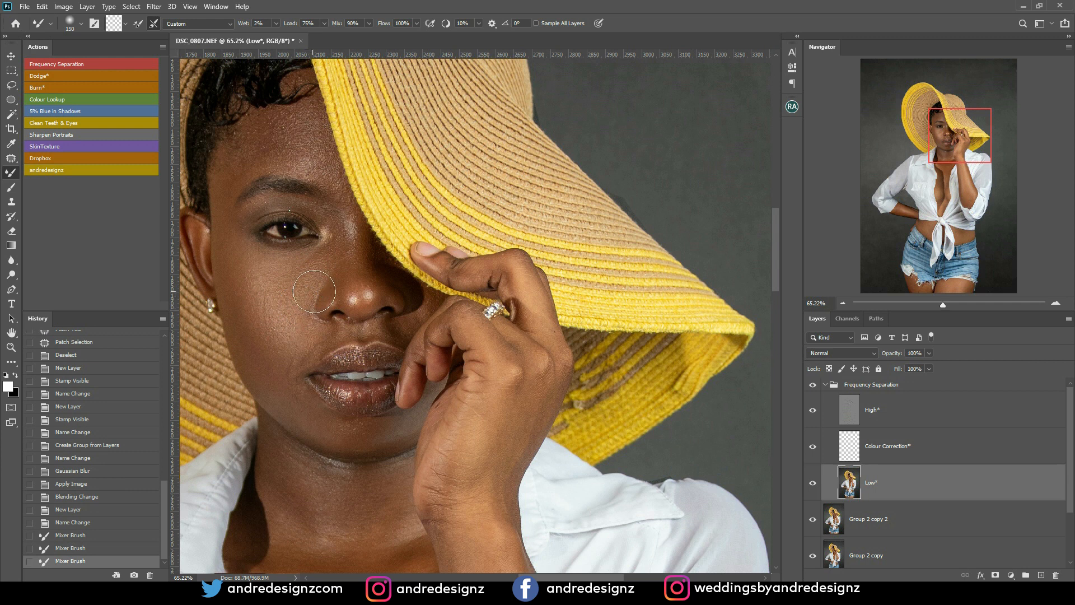
pyautogui.press('[')
pyautogui.moveTo(262, 160)
pyautogui.mouseDown()
pyautogui.moveTo(262, 138)
pyautogui.moveTo(233, 174)
pyautogui.moveTo(251, 143)
pyautogui.moveTo(222, 171)
pyautogui.mouseUp()
pyautogui.moveTo(294, 148)
pyautogui.mouseDown()
pyautogui.moveTo(322, 177)
pyautogui.moveTo(297, 160)
pyautogui.moveTo(319, 179)
pyautogui.moveTo(305, 134)
pyautogui.mouseUp()
pyautogui.moveTo(329, 187); pyautogui.dragTo(333, 196)
pyautogui.moveTo(339, 221)
pyautogui.mouseDown()
pyautogui.moveTo(343, 261)
pyautogui.moveTo(340, 246)
pyautogui.mouseUp()
# - Blend the skin tones around the visible eye, the temple and the lower cheek with the Mixer Brush
pyautogui.moveTo(298, 207)
pyautogui.mouseDown()
pyautogui.moveTo(233, 235)
pyautogui.moveTo(261, 197)
pyautogui.moveTo(232, 250)
pyautogui.mouseUp()
pyautogui.moveTo(263, 198); pyautogui.dragTo(240, 259)
pyautogui.moveTo(264, 322)
pyautogui.mouseDown()
pyautogui.moveTo(278, 392)
pyautogui.moveTo(319, 431)
pyautogui.moveTo(306, 415)
pyautogui.mouseUp()
pyautogui.moveTo(317, 326)
pyautogui.mouseDown()
pyautogui.moveTo(325, 339)
pyautogui.moveTo(301, 361)
pyautogui.moveTo(257, 352)
pyautogui.mouseUp()
pyautogui.moveTo(253, 279)
pyautogui.mouseDown()
pyautogui.moveTo(250, 250)
pyautogui.moveTo(262, 297)
pyautogui.mouseUp()
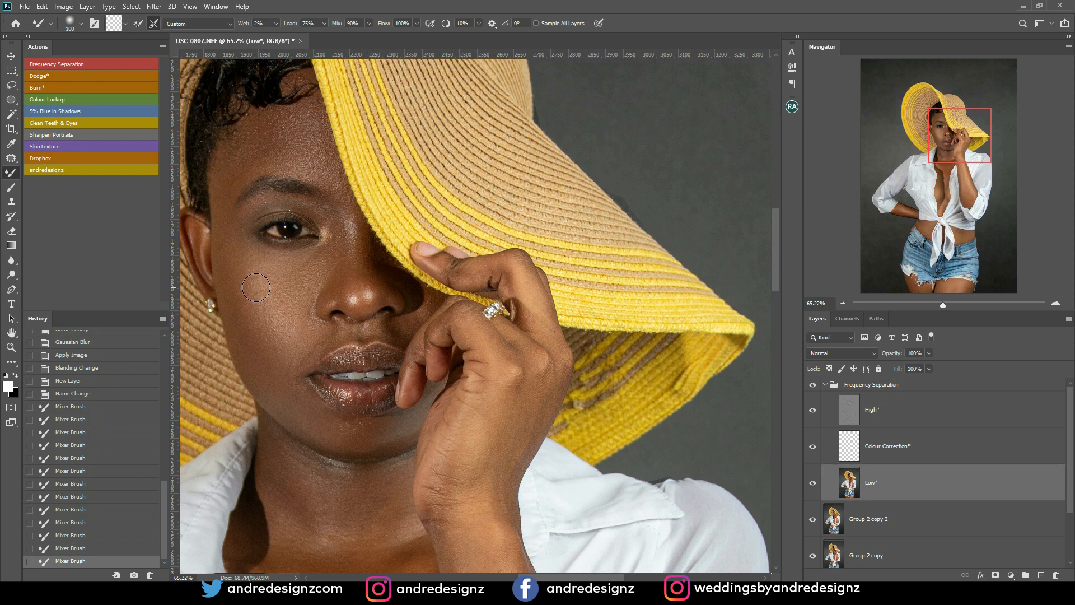
# - Blend the skin tones on the nose, around the mouth corner and along the chin with the Mixer Brush
pyautogui.moveTo(335, 250)
pyautogui.mouseDown()
pyautogui.moveTo(323, 282)
pyautogui.moveTo(357, 248)
pyautogui.moveTo(358, 274)
pyautogui.mouseUp()
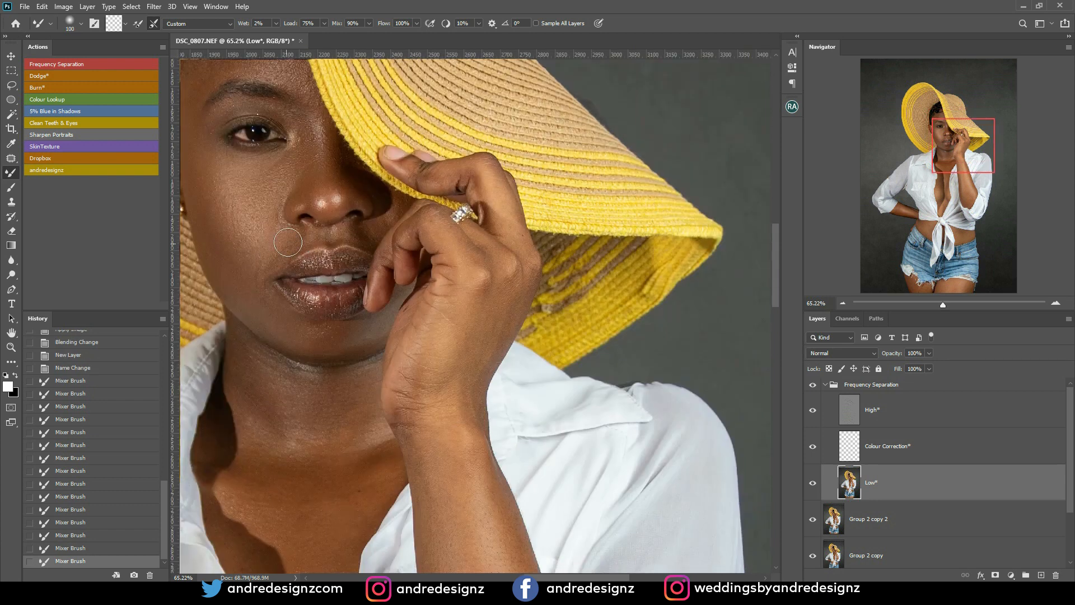
pyautogui.moveTo(255, 292)
pyautogui.mouseDown()
pyautogui.moveTo(340, 339)
pyautogui.moveTo(314, 340)
pyautogui.mouseUp()
pyautogui.moveTo(263, 310); pyautogui.dragTo(339, 336)
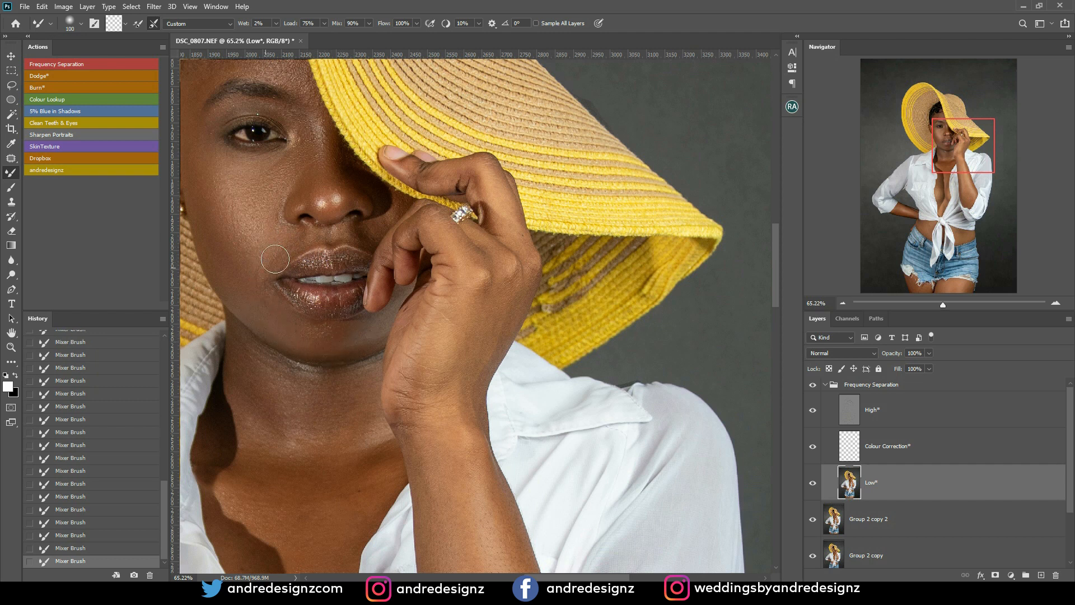
# - Compare the face with the Frequency Separation group hidden and shown
pyautogui.moveTo(333, 154); pyautogui.dragTo(389, 265)
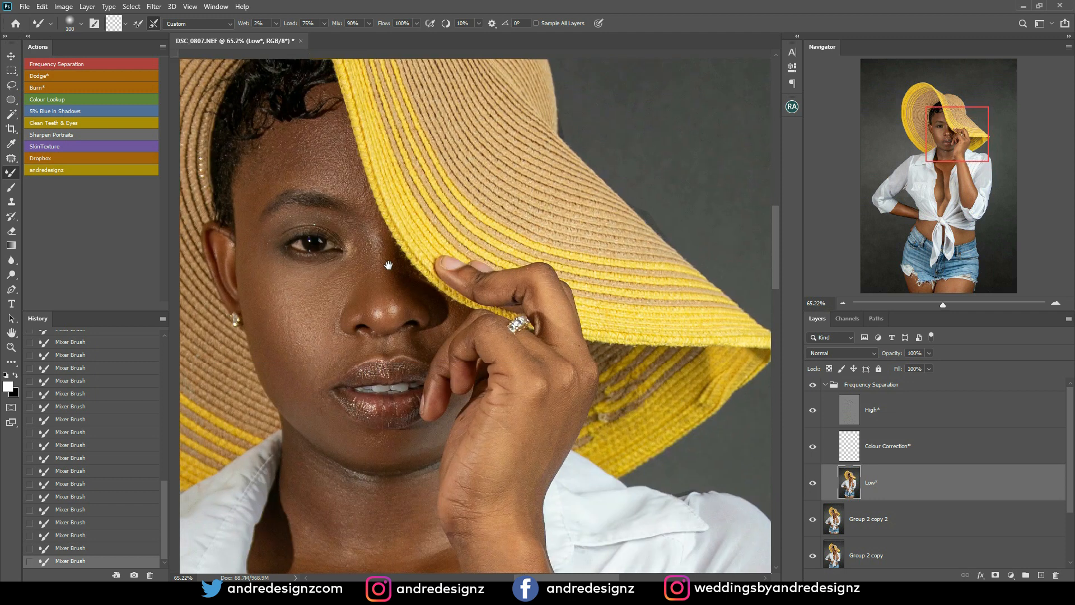
pyautogui.click(812, 386)
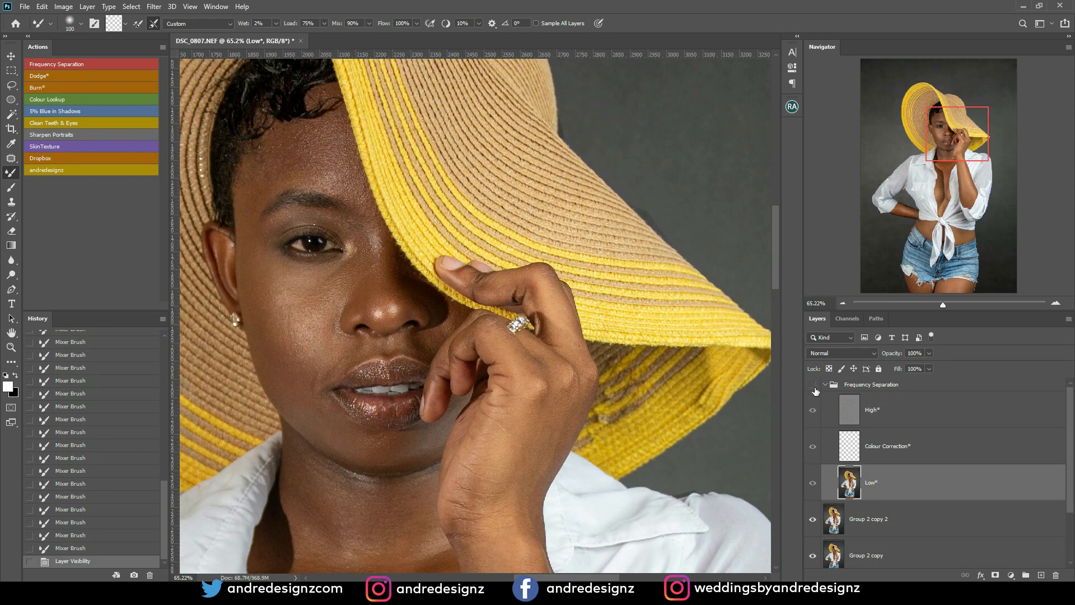
pyautogui.click(813, 387)
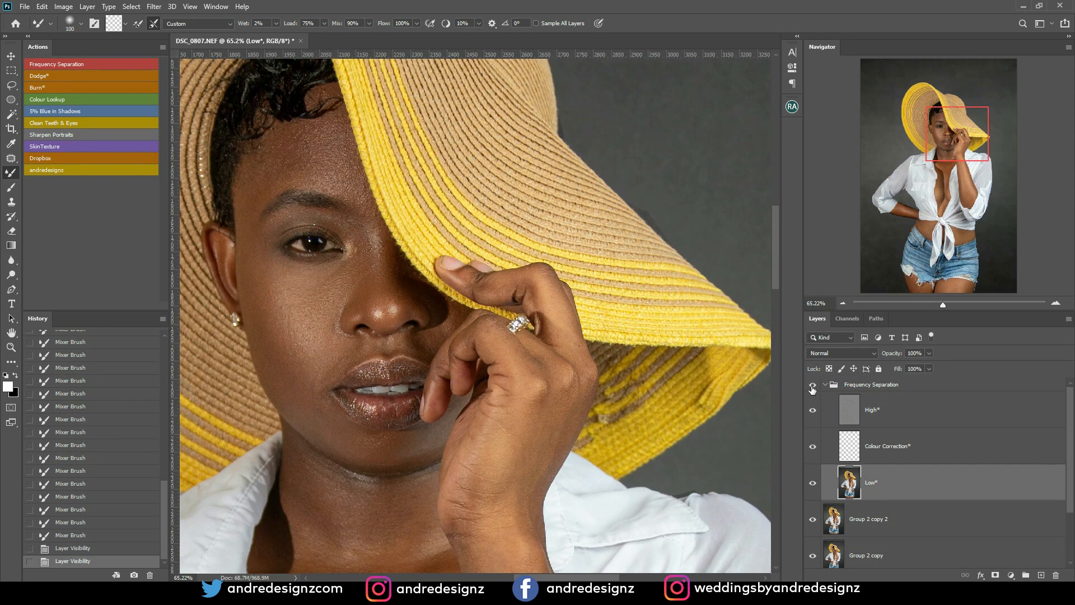
# - Blend the skin tones on the neck, the chest and the cleavage with the Mixer Brush on the Low* layer
pyautogui.moveTo(376, 496)
pyautogui.mouseDown()
pyautogui.moveTo(392, 206)
pyautogui.moveTo(400, 223)
pyautogui.moveTo(427, 194)
pyautogui.moveTo(436, 211)
pyautogui.moveTo(402, 271)
pyautogui.moveTo(312, 173)
pyautogui.moveTo(358, 260)
pyautogui.moveTo(356, 174)
pyautogui.moveTo(391, 230)
pyautogui.moveTo(392, 197)
pyautogui.moveTo(314, 293)
pyautogui.moveTo(355, 329)
pyautogui.moveTo(410, 314)
pyautogui.moveTo(391, 331)
pyautogui.moveTo(398, 379)
pyautogui.moveTo(389, 371)
pyautogui.mouseUp()
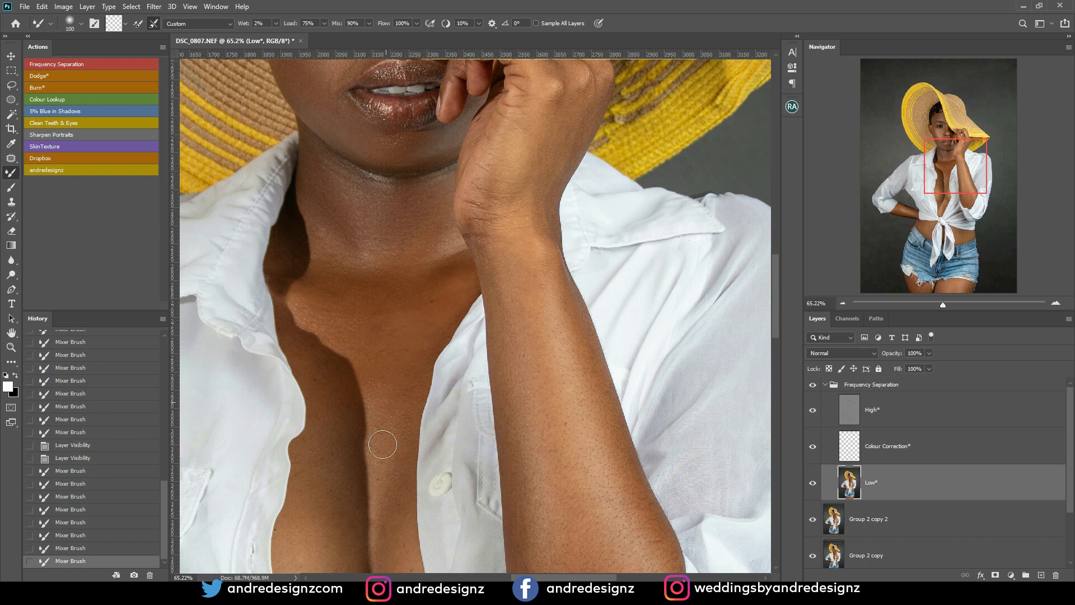
pyautogui.moveTo(386, 422)
pyautogui.mouseDown()
pyautogui.moveTo(386, 467)
pyautogui.moveTo(417, 191)
pyautogui.mouseUp()
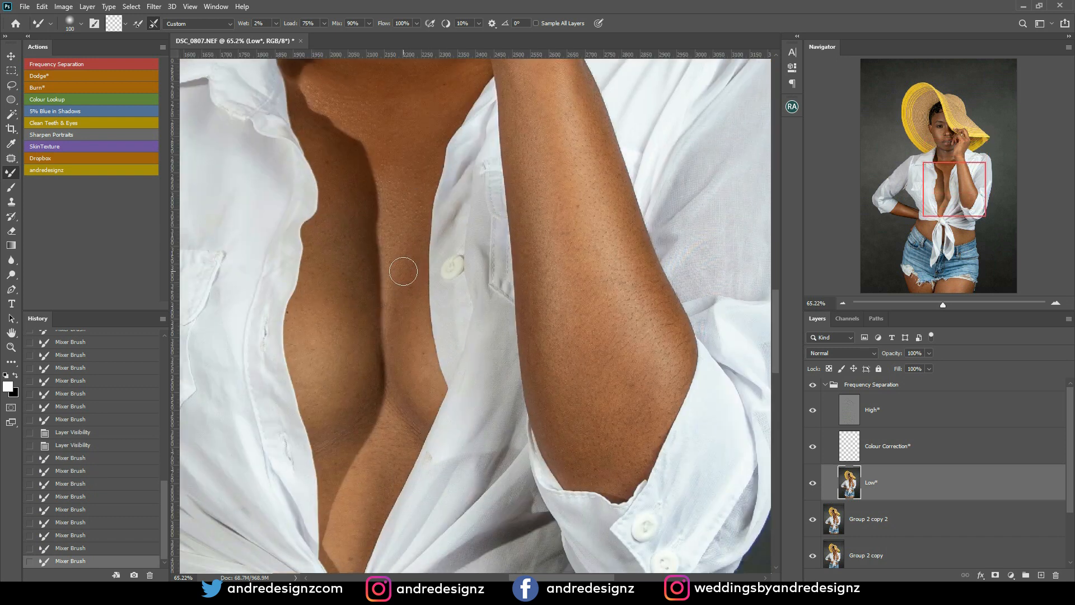
pyautogui.moveTo(406, 311)
pyautogui.mouseDown()
pyautogui.moveTo(425, 403)
pyautogui.moveTo(414, 311)
pyautogui.moveTo(362, 312)
pyautogui.moveTo(344, 297)
pyautogui.moveTo(334, 412)
pyautogui.moveTo(330, 293)
pyautogui.moveTo(321, 408)
pyautogui.moveTo(322, 270)
pyautogui.moveTo(337, 271)
pyautogui.moveTo(356, 194)
pyautogui.moveTo(358, 288)
pyautogui.moveTo(333, 155)
pyautogui.mouseUp()
pyautogui.moveTo(356, 310); pyautogui.dragTo(355, 326)
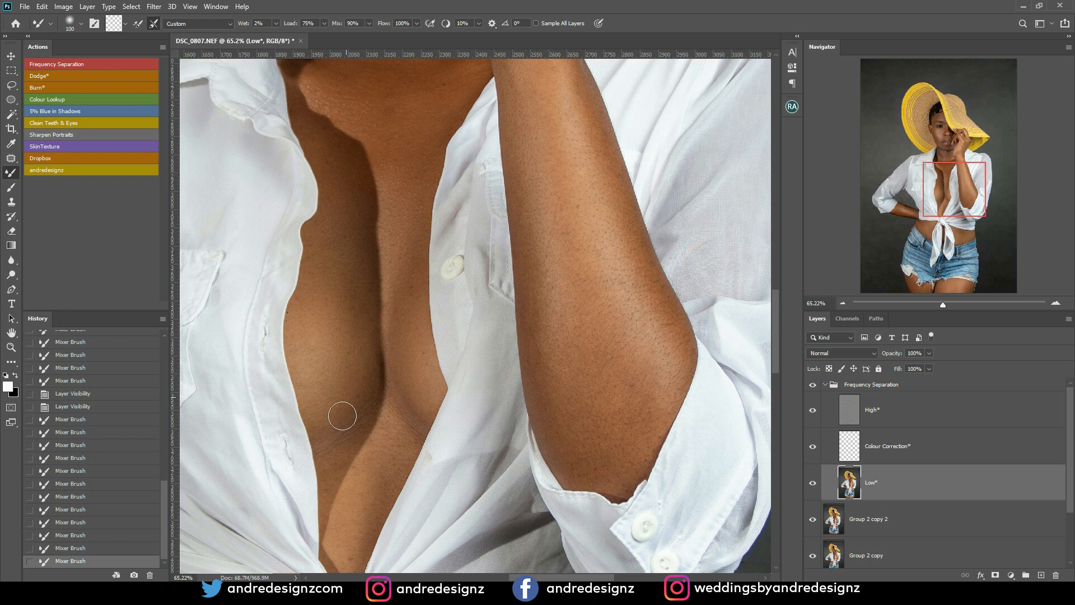
pyautogui.moveTo(332, 435)
pyautogui.mouseDown()
pyautogui.moveTo(334, 315)
pyautogui.moveTo(332, 454)
pyautogui.moveTo(354, 470)
pyautogui.moveTo(338, 487)
pyautogui.mouseUp()
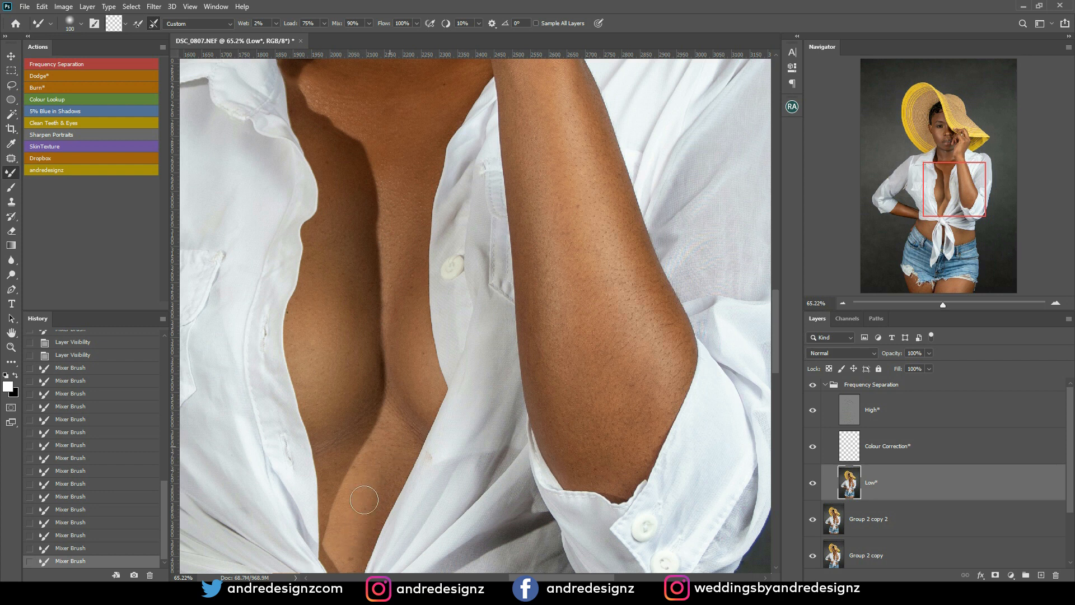
# - Patch the small stain on the shirt's inner edge above the knot on both the High* and Low* layers, then deselect
pyautogui.moveTo(364, 494)
pyautogui.mouseDown()
pyautogui.moveTo(363, 505)
pyautogui.moveTo(385, 469)
pyautogui.moveTo(412, 334)
pyautogui.moveTo(362, 125)
pyautogui.mouseUp()
pyautogui.moveTo(388, 260); pyautogui.dragTo(371, 199)
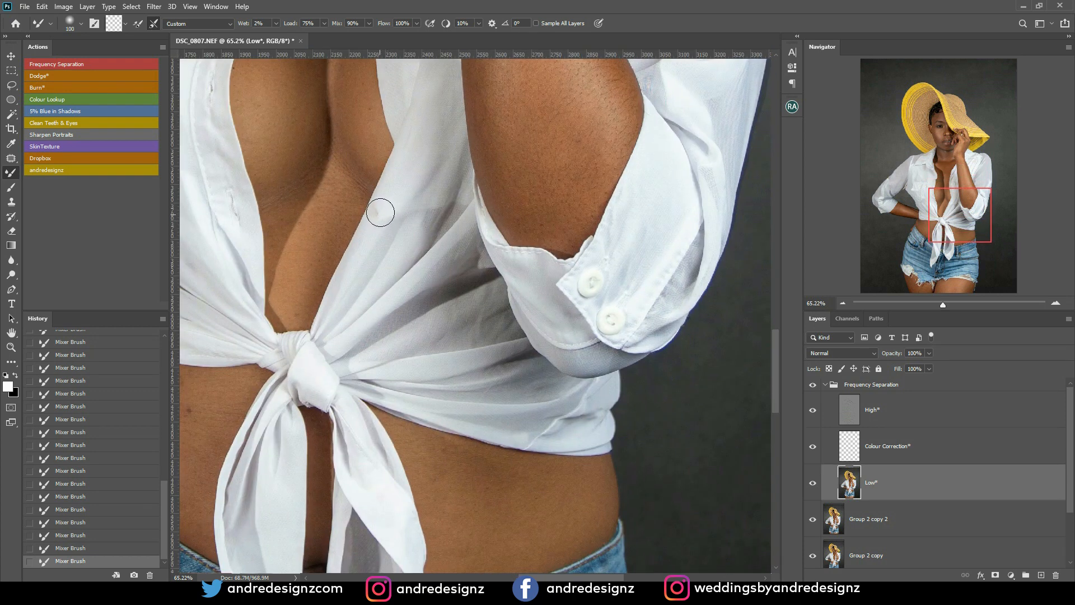
pyautogui.click(896, 410)
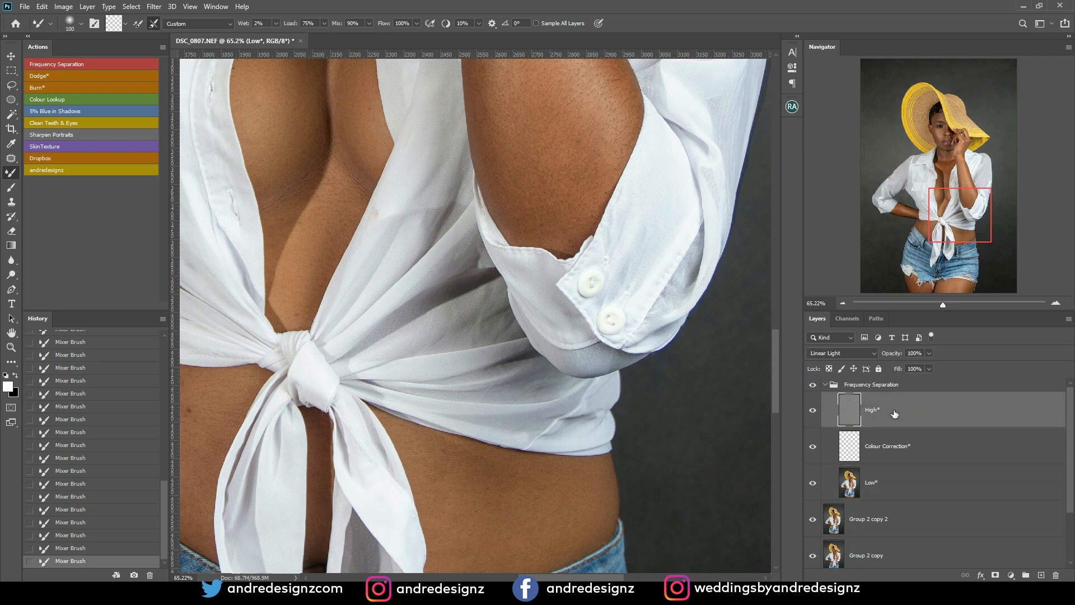
pyautogui.press('j')
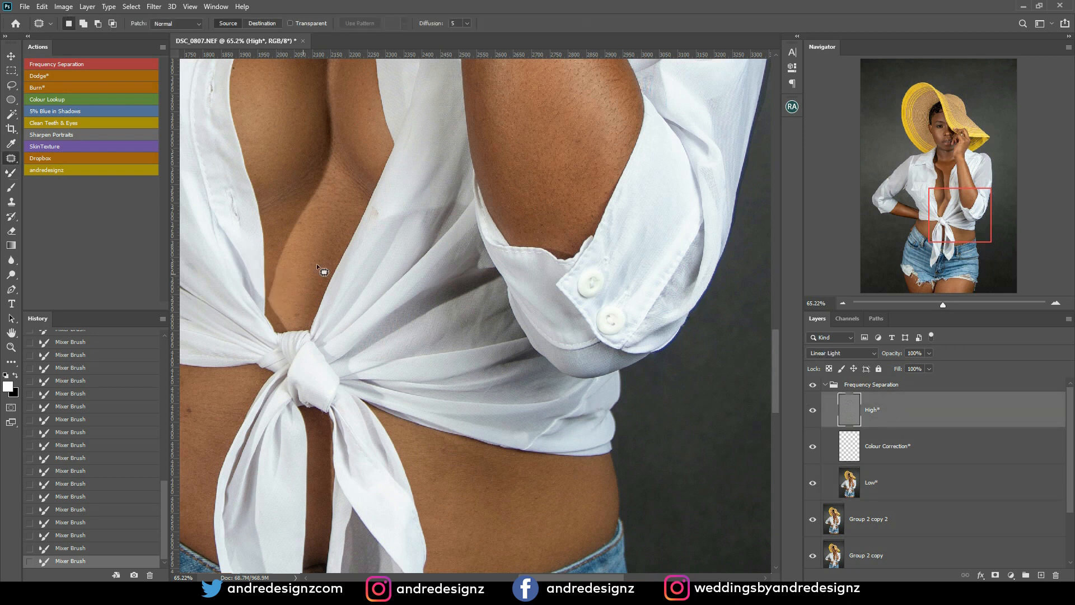
pyautogui.moveTo(380, 212)
pyautogui.mouseDown()
pyautogui.moveTo(377, 201)
pyautogui.moveTo(368, 248)
pyautogui.mouseUp()
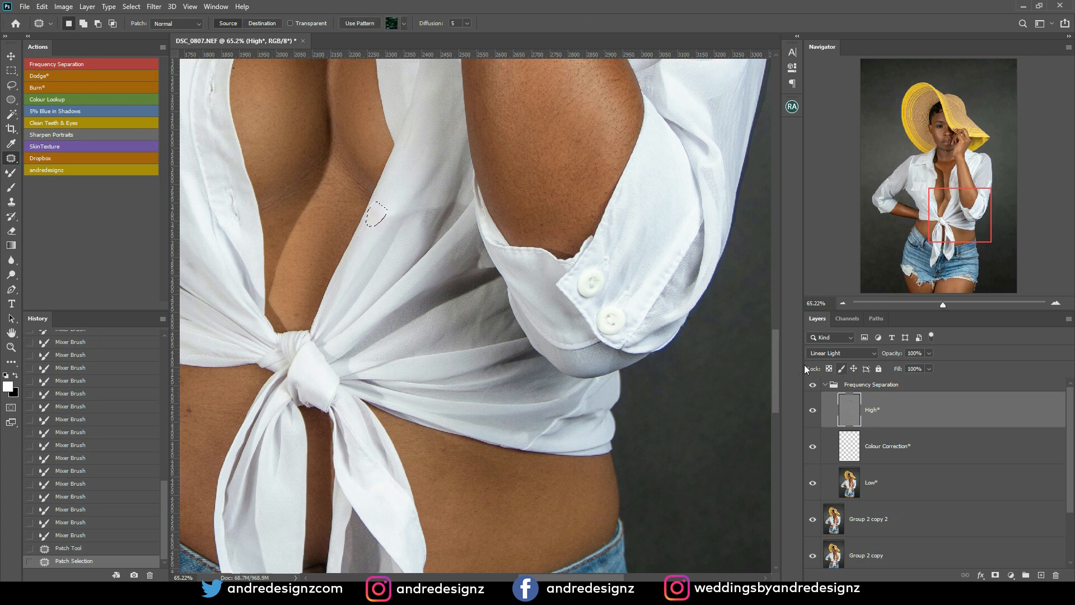
pyautogui.click(923, 491)
pyautogui.moveTo(376, 225); pyautogui.dragTo(385, 260)
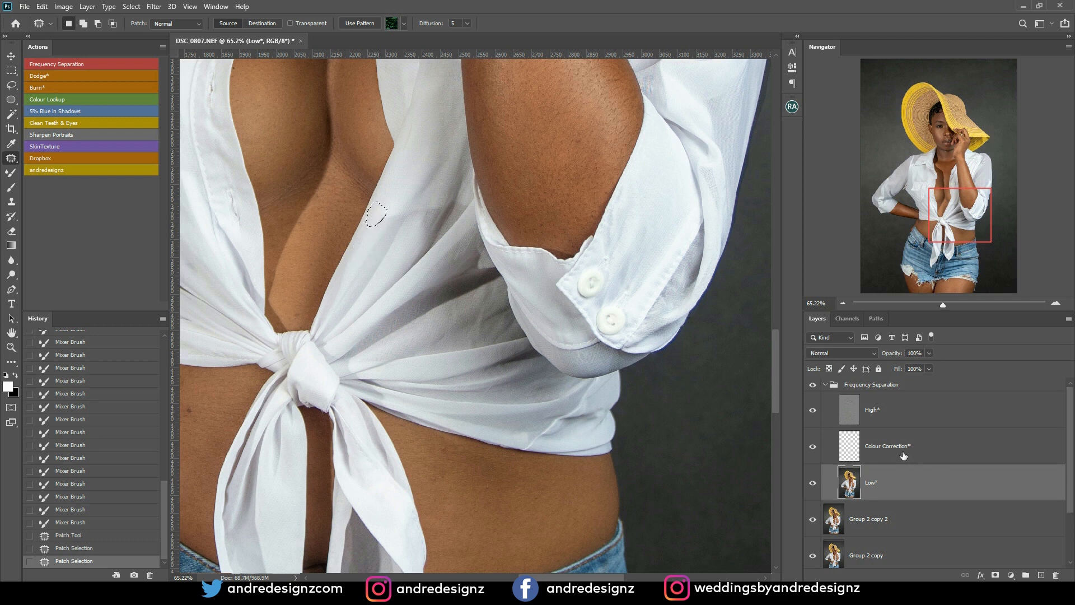
pyautogui.hotkey('ctrl', 'd')
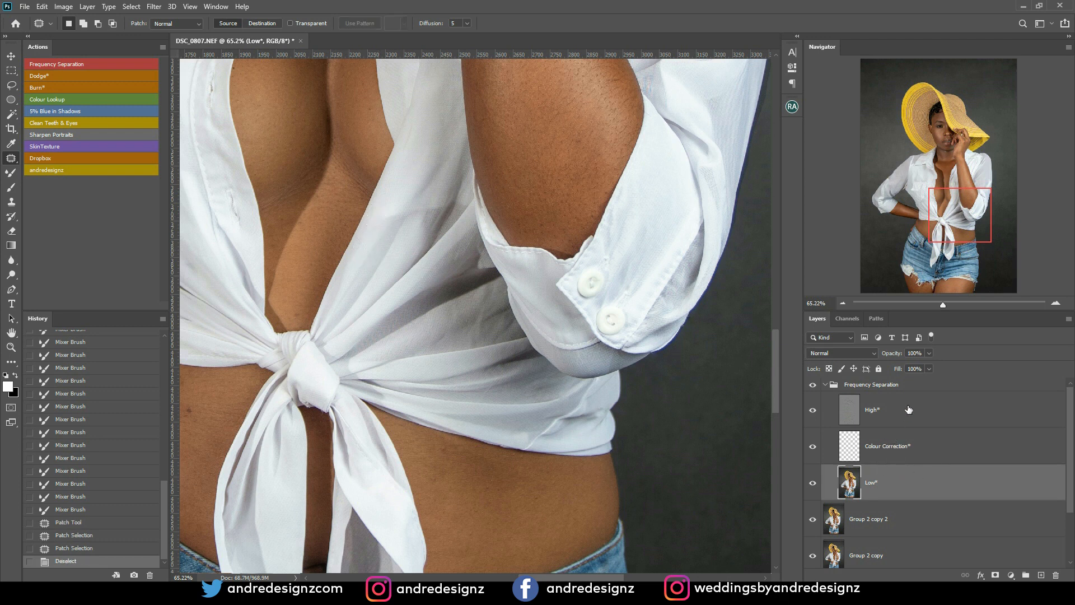
# - Blend the skin tones between the chest and the shirt knot with the Mixer Brush on the Low* layer
pyautogui.scroll(-3, 366, 357)
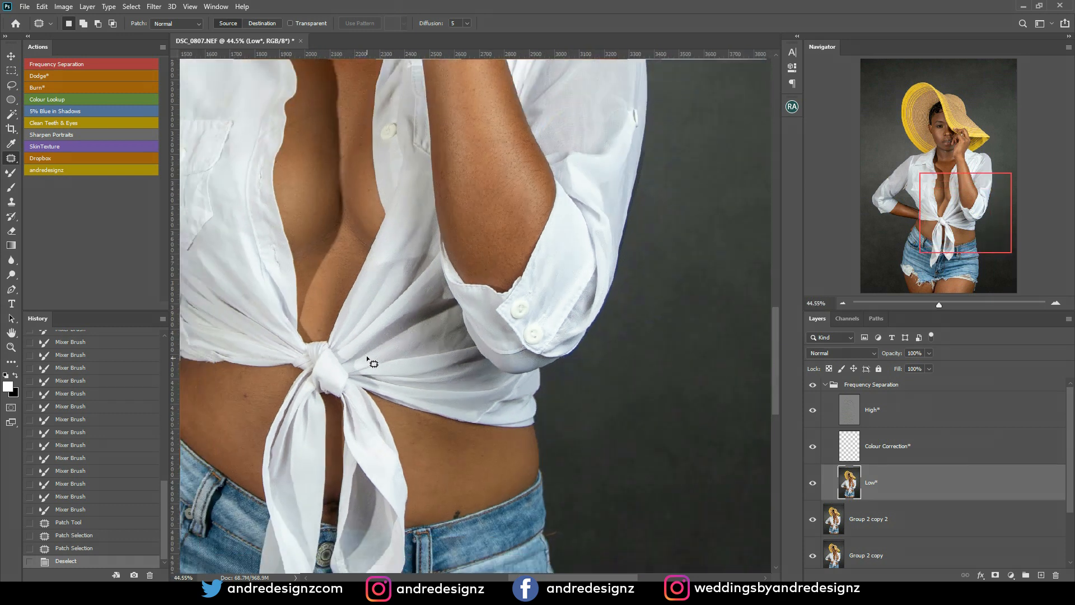
pyautogui.scroll(2, 366, 331)
pyautogui.press('b')
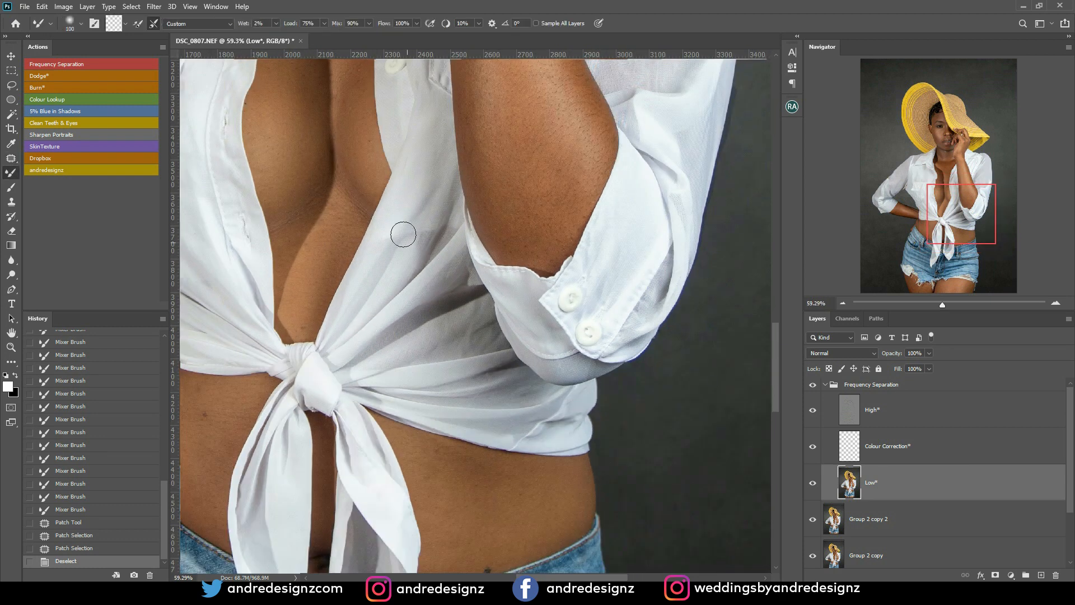
pyautogui.moveTo(342, 222); pyautogui.dragTo(314, 299)
pyautogui.moveTo(334, 244); pyautogui.dragTo(312, 299)
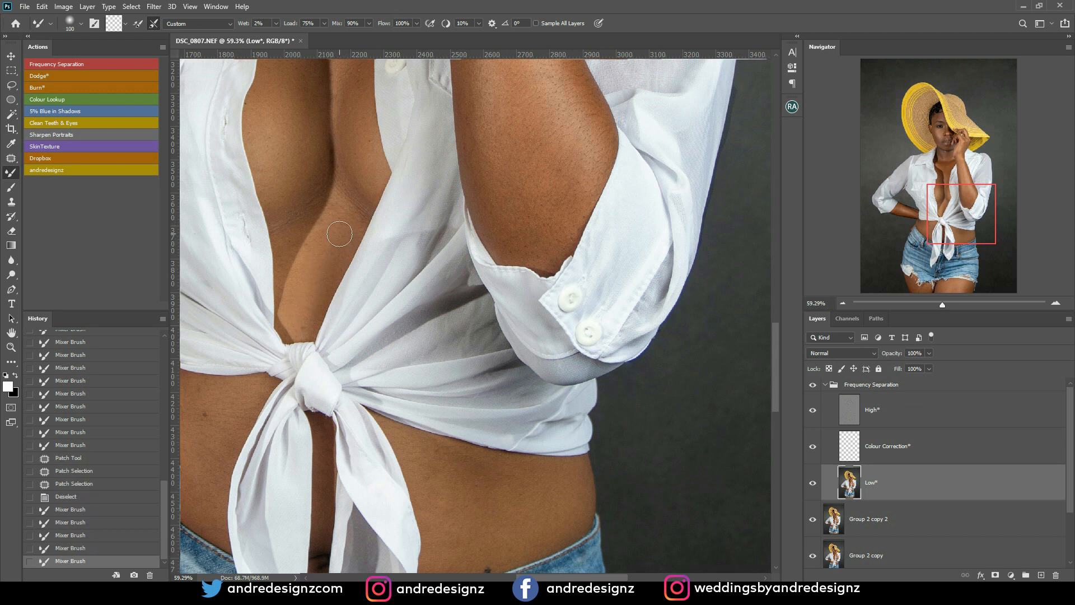
pyautogui.moveTo(345, 224)
pyautogui.mouseDown()
pyautogui.moveTo(329, 262)
pyautogui.moveTo(307, 276)
pyautogui.moveTo(301, 306)
pyautogui.mouseUp()
# - Enlarge the Mixer Brush to size 150 and blend the skin tones along the raised forearm from wrist to elbow
pyautogui.moveTo(538, 154); pyautogui.dragTo(386, 332)
pyautogui.scroll(-4, 402, 302)
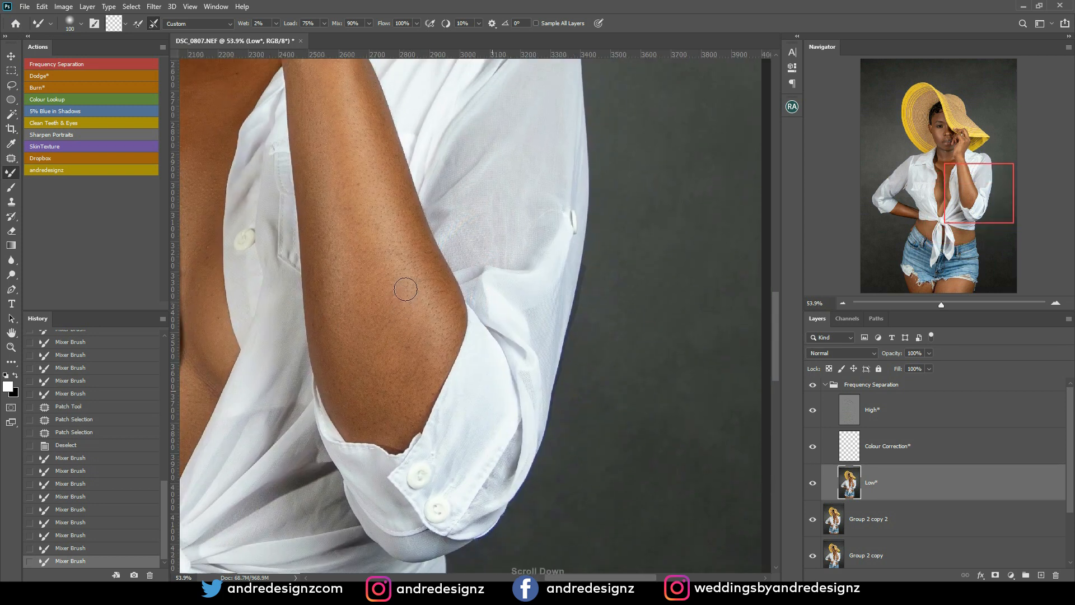
pyautogui.press(']')
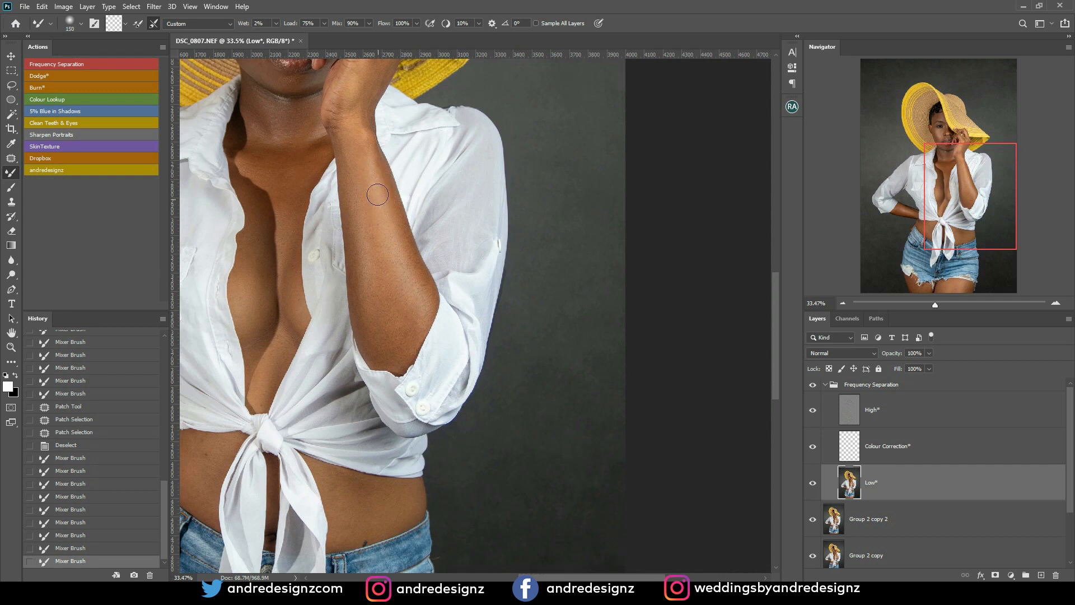
pyautogui.moveTo(369, 168); pyautogui.dragTo(378, 188)
pyautogui.moveTo(365, 143); pyautogui.dragTo(376, 185)
pyautogui.moveTo(364, 151); pyautogui.dragTo(372, 179)
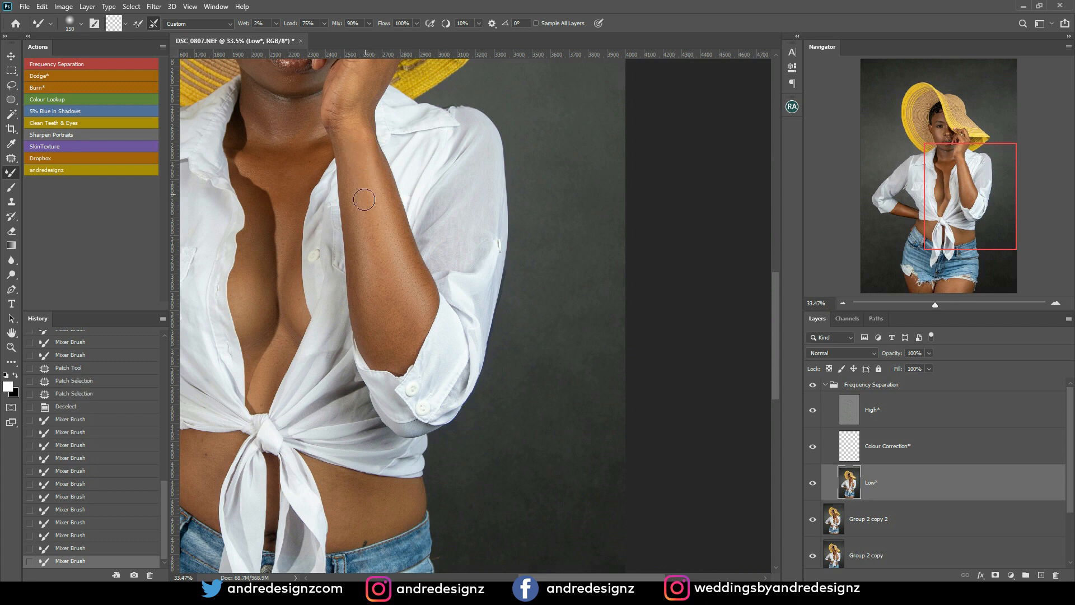
pyautogui.moveTo(394, 343); pyautogui.dragTo(396, 350)
pyautogui.moveTo(356, 118)
pyautogui.mouseDown()
pyautogui.moveTo(362, 177)
pyautogui.moveTo(378, 150)
pyautogui.mouseUp()
pyautogui.moveTo(387, 110)
pyautogui.mouseDown()
pyautogui.moveTo(390, 249)
pyautogui.moveTo(364, 252)
pyautogui.mouseUp()
# - Blend the skin tones on the bare waist on both sides of the shirt knot with the Mixer Brush
pyautogui.moveTo(360, 341)
pyautogui.mouseDown()
pyautogui.moveTo(400, 139)
pyautogui.moveTo(374, 219)
pyautogui.moveTo(401, 157)
pyautogui.mouseUp()
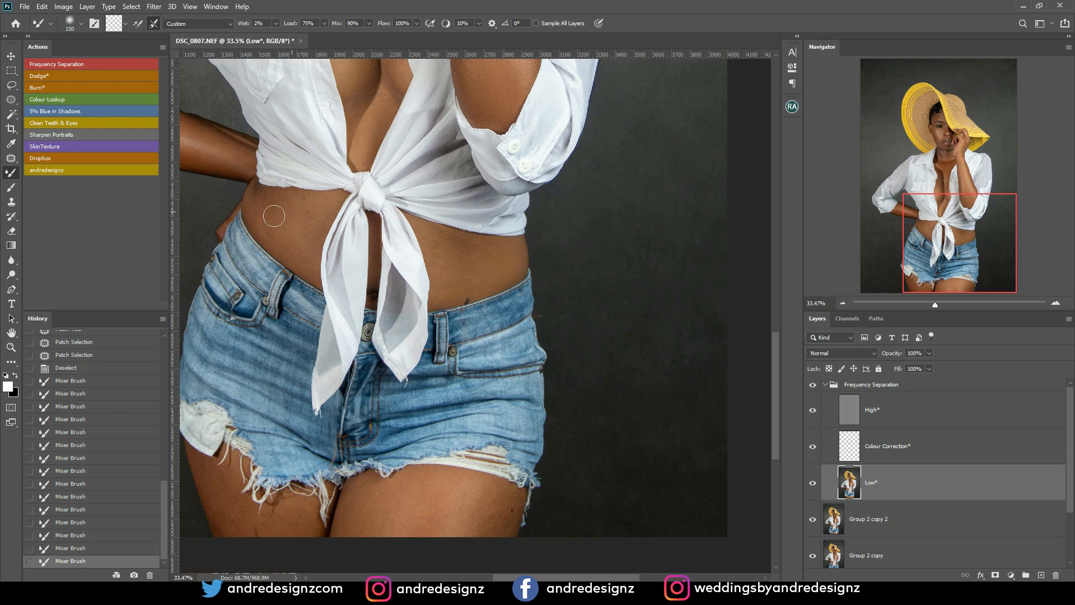
pyautogui.moveTo(262, 211); pyautogui.dragTo(307, 252)
pyautogui.moveTo(442, 252)
pyautogui.mouseDown()
pyautogui.moveTo(471, 278)
pyautogui.moveTo(505, 265)
pyautogui.mouseUp()
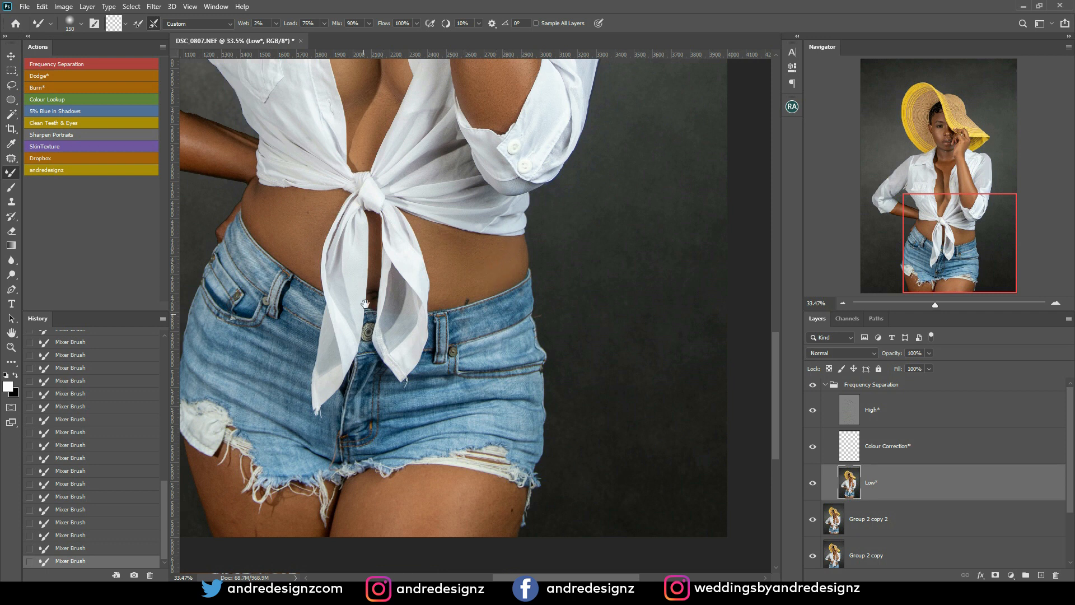
# - Enlarge the Mixer Brush to size 300 for the thighs below the denim shorts
pyautogui.moveTo(364, 304); pyautogui.dragTo(415, 127)
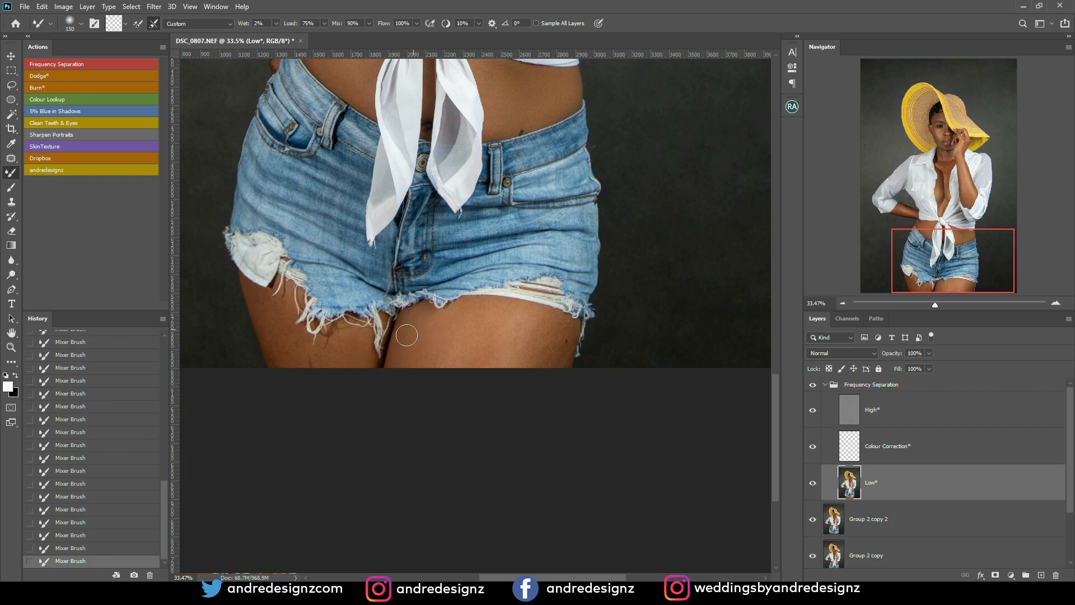
pyautogui.press(']')
pyautogui.press(']')
pyautogui.press(']')
pyautogui.press(']')
pyautogui.scroll(5, 381, 364)
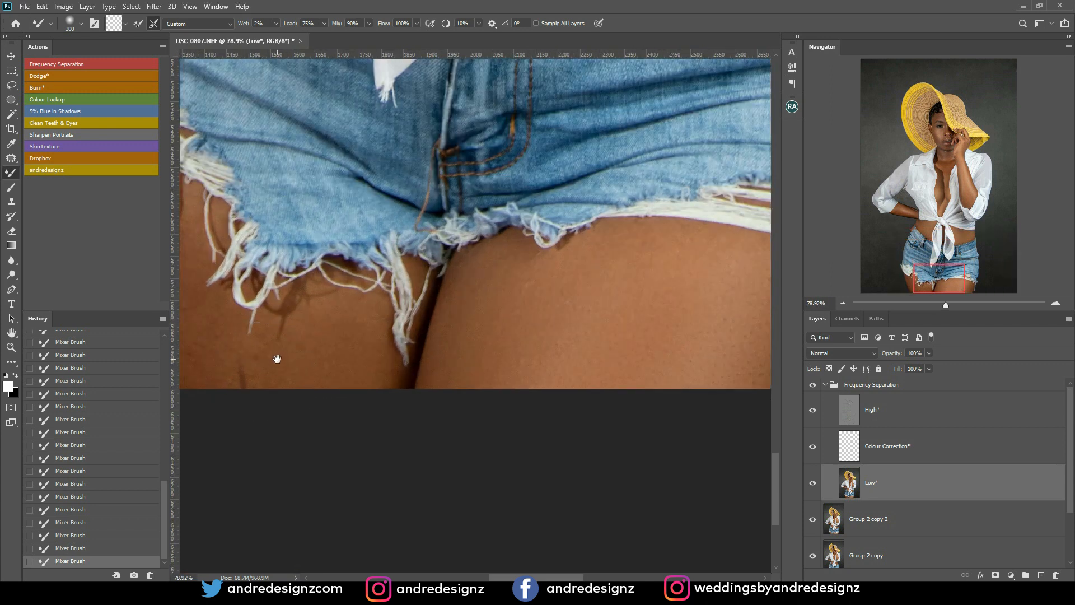
pyautogui.scroll(1, 336, 336)
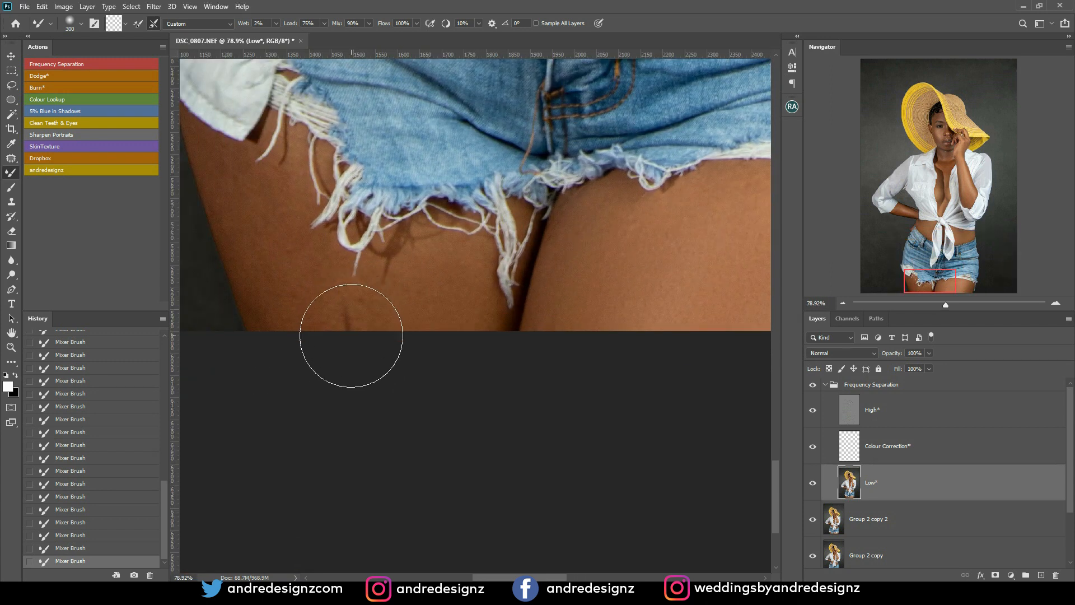
pyautogui.scroll(-1, 351, 335)
# - Patch the dark marks on the thigh below the frayed hem on the High* and Low* layers, then deselect
pyautogui.press('j')
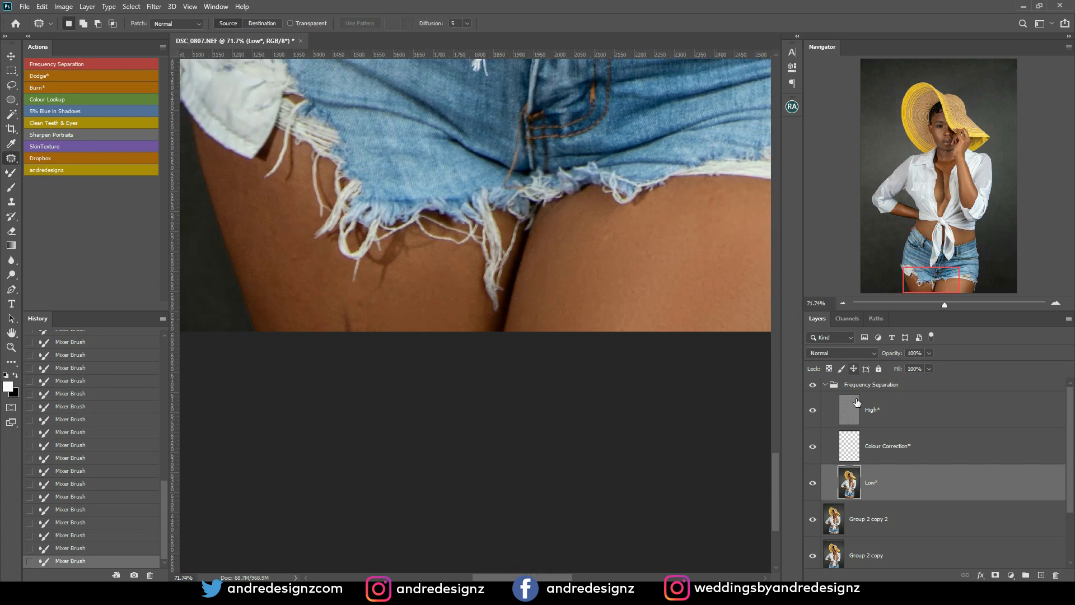
pyautogui.click(867, 403)
pyautogui.moveTo(360, 316); pyautogui.dragTo(364, 330)
pyautogui.click(908, 489)
pyautogui.moveTo(352, 320)
pyautogui.mouseDown()
pyautogui.moveTo(330, 323)
pyautogui.moveTo(378, 305)
pyautogui.mouseUp()
pyautogui.click(410, 312)
pyautogui.moveTo(366, 304); pyautogui.dragTo(402, 312)
pyautogui.click(819, 422)
pyautogui.hotkey('ctrl', 'd')
# - Blend the skin tones across the more brightly lit thigh with the Mixer Brush on the Low* layer
pyautogui.scroll(-5, 424, 290)
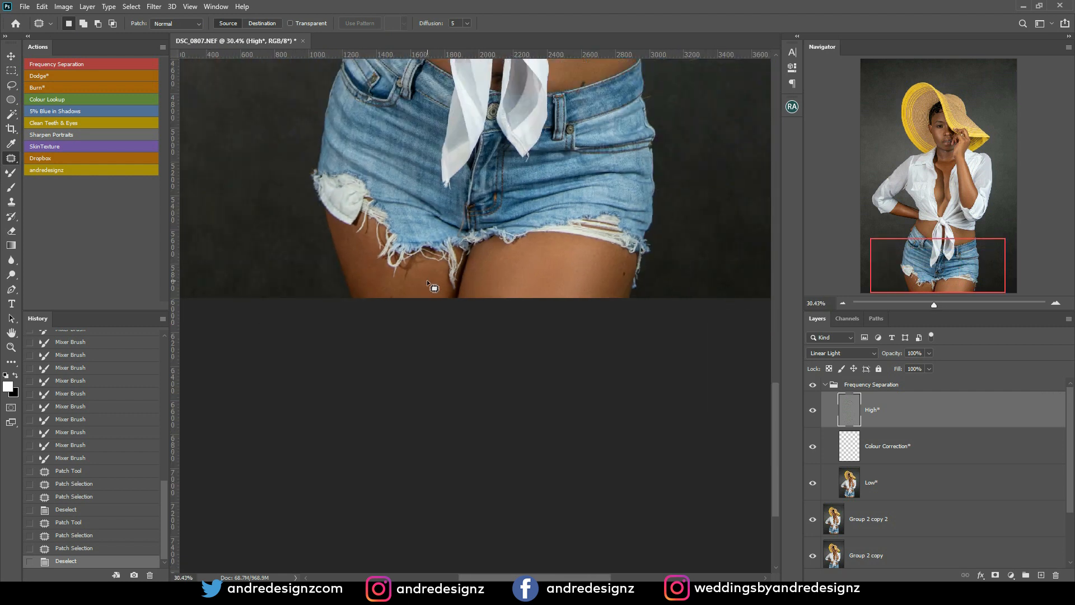
pyautogui.scroll(-4, 426, 280)
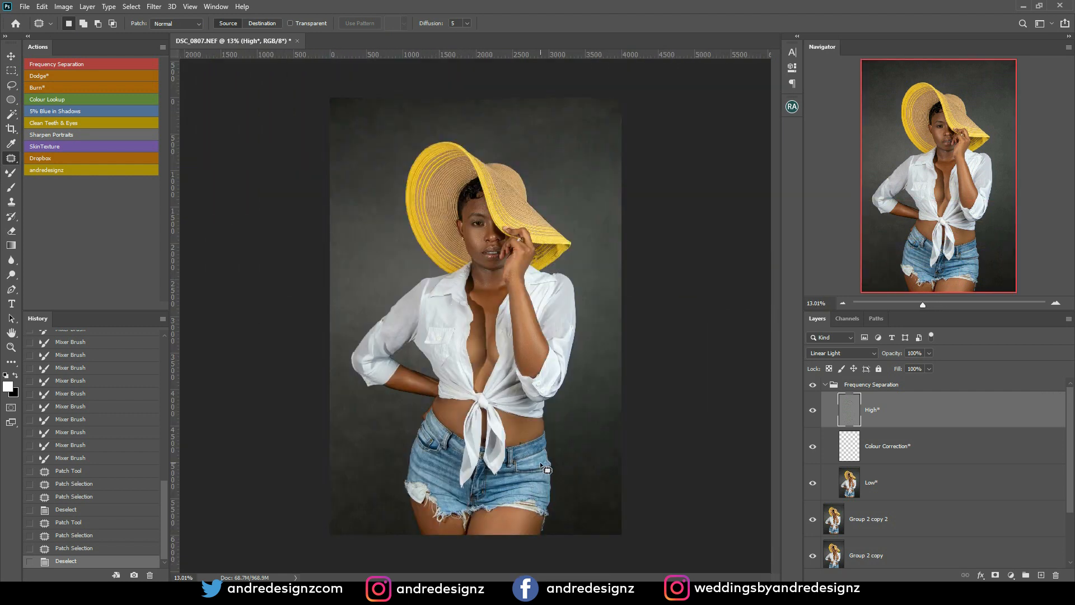
pyautogui.scroll(3, 540, 462)
pyautogui.scroll(5, 485, 414)
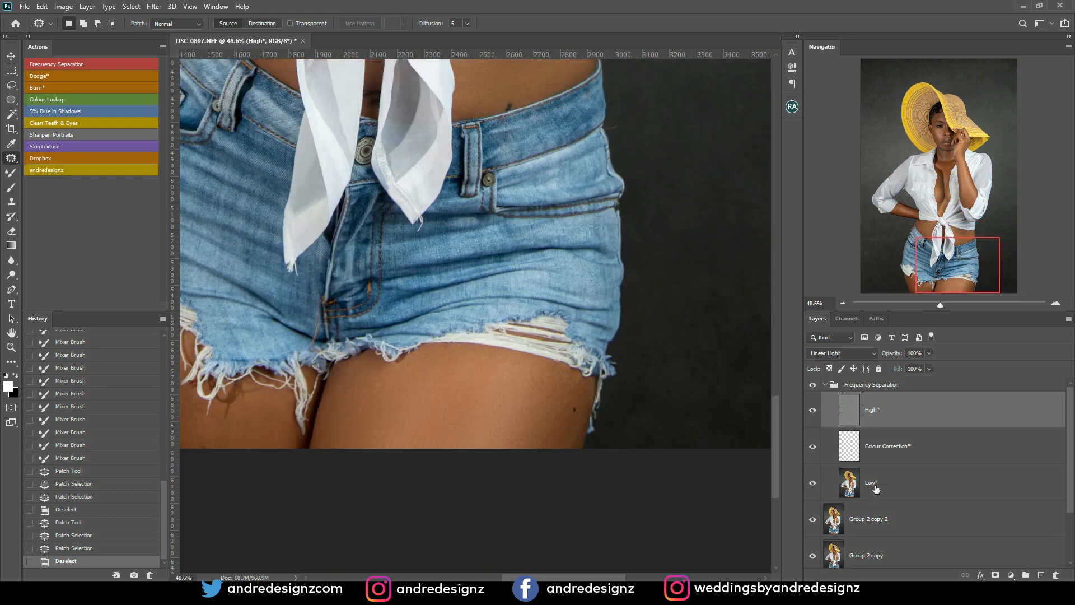
pyautogui.click(873, 488)
pyautogui.press('b')
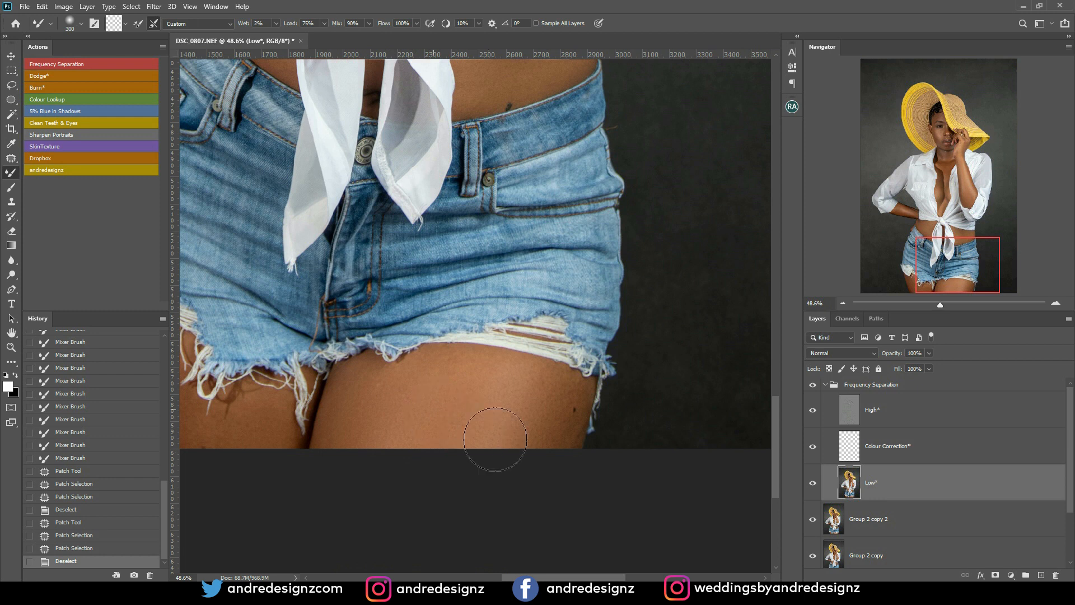
pyautogui.moveTo(417, 402)
pyautogui.mouseDown()
pyautogui.moveTo(501, 441)
pyautogui.moveTo(503, 431)
pyautogui.mouseUp()
pyautogui.moveTo(448, 398); pyautogui.dragTo(373, 452)
# - Collapse the Frequency Separation group and run the Dodge* action to add a dodge layer above it
pyautogui.scroll(-8, 373, 453)
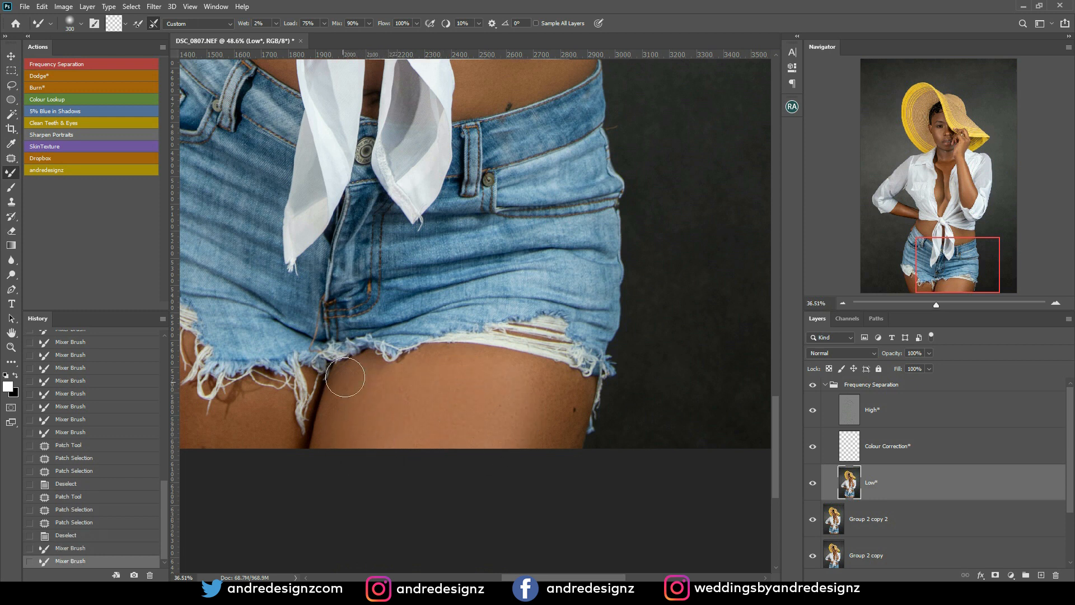
pyautogui.scroll(1, 495, 334)
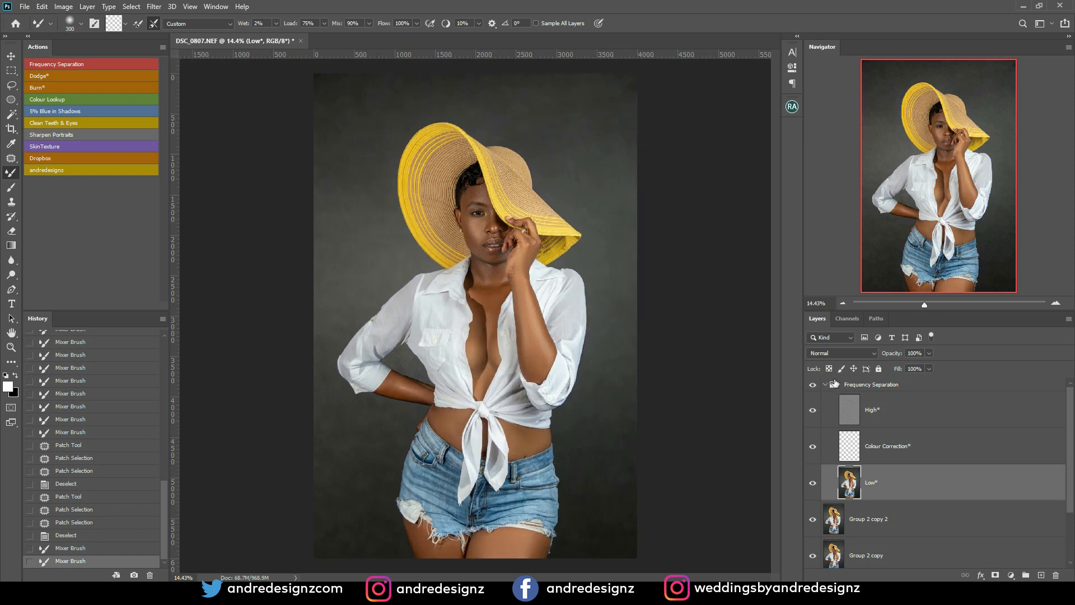
pyautogui.click(822, 386)
pyautogui.click(825, 385)
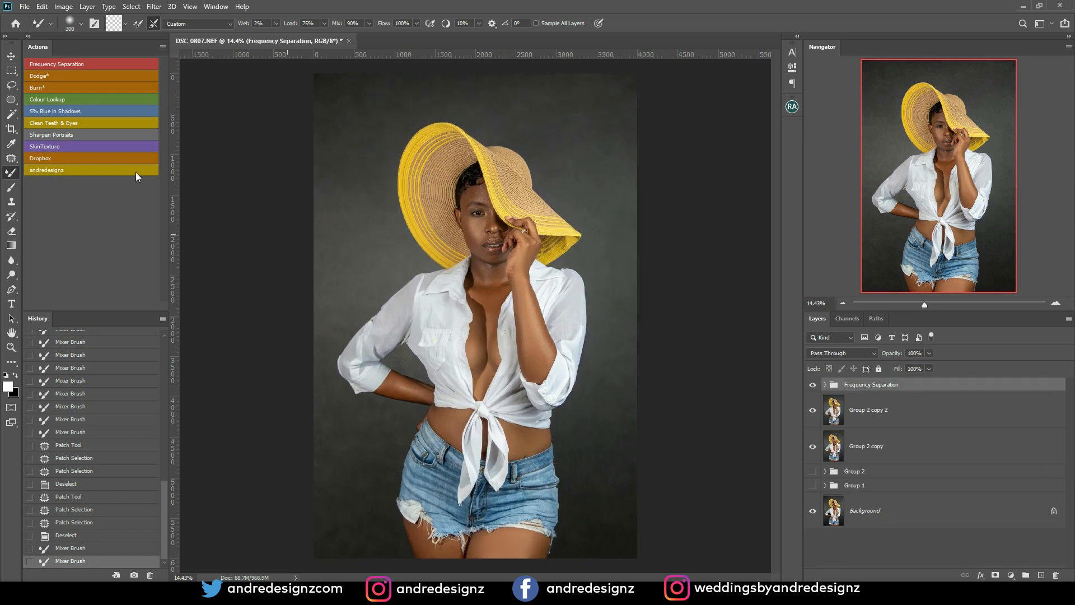
pyautogui.click(52, 75)
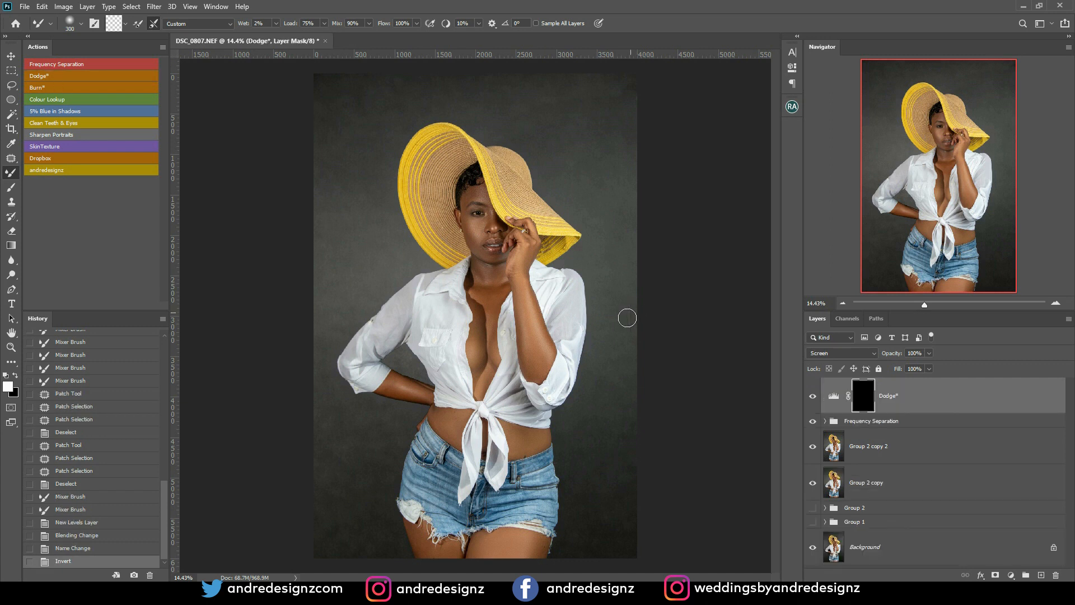
# - Switch to the regular Brush tool, set its flow to 2% and shrink its tip to fit the arm highlights
pyautogui.scroll(2, 633, 308)
pyautogui.scroll(2, 551, 322)
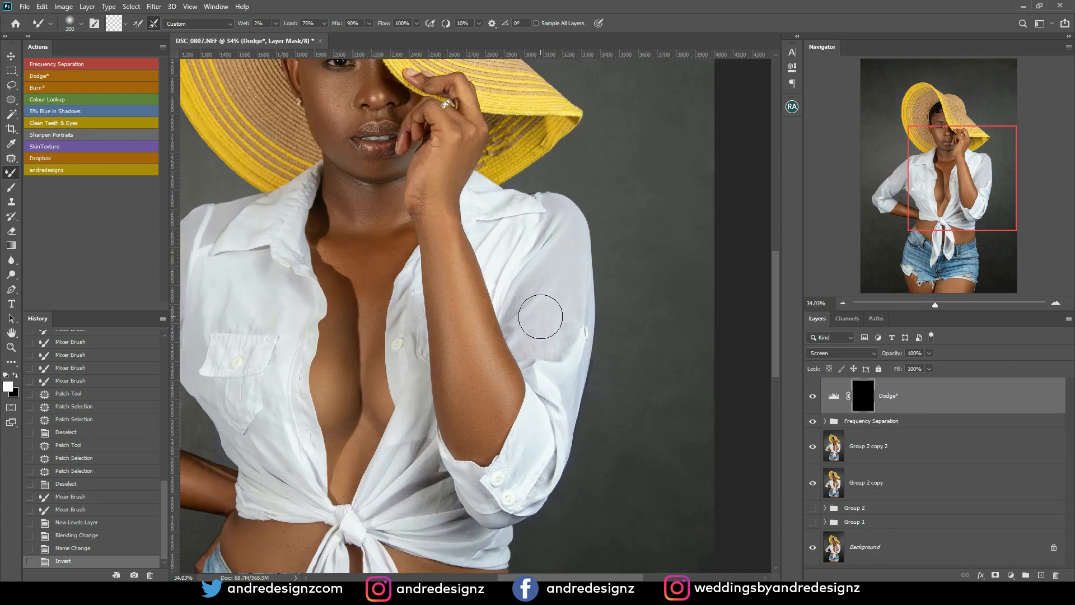
pyautogui.hotkey('shift', 'b')
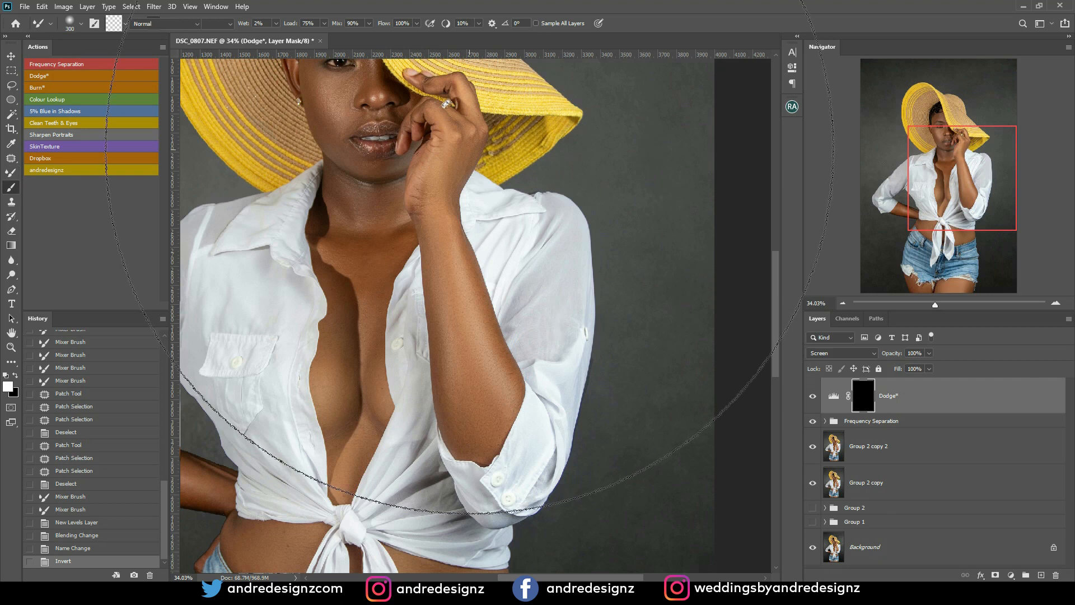
pyautogui.click(329, 24)
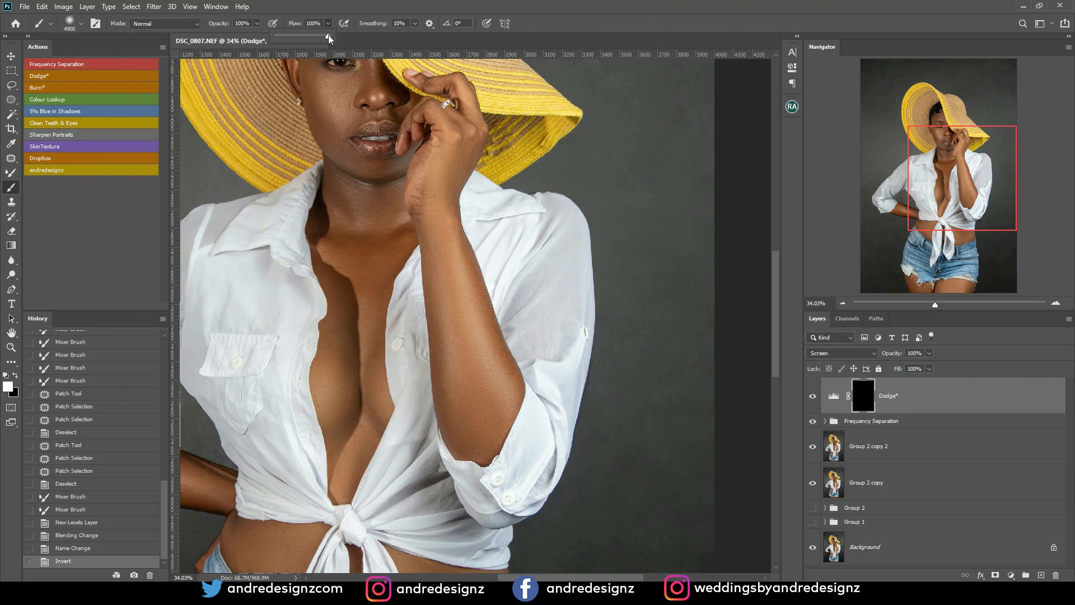
pyautogui.click(344, 10)
pyautogui.press('[')
pyautogui.press('[')
pyautogui.press('[')
pyautogui.press('[')
pyautogui.press('[')
pyautogui.press('[')
pyautogui.press('[')
pyautogui.press('[')
pyautogui.press('[')
pyautogui.press('[')
pyautogui.press('[')
pyautogui.press('[')
pyautogui.press('[')
pyautogui.press('[')
pyautogui.press('[')
pyautogui.press('[')
pyautogui.press('[')
pyautogui.press('[')
pyautogui.press('[')
pyautogui.press('[')
pyautogui.press('[')
pyautogui.press('[')
# - Paint on the Dodge* mask to brighten the highlights along the raised forearm and on the chest
pyautogui.moveTo(462, 273)
pyautogui.mouseDown()
pyautogui.moveTo(477, 310)
pyautogui.moveTo(472, 301)
pyautogui.mouseUp()
pyautogui.moveTo(503, 386); pyautogui.dragTo(463, 367)
pyautogui.press(']')
pyautogui.press(']')
pyautogui.moveTo(442, 222); pyautogui.dragTo(450, 296)
pyautogui.moveTo(331, 364)
pyautogui.mouseDown()
pyautogui.moveTo(332, 425)
pyautogui.moveTo(335, 413)
pyautogui.mouseUp()
pyautogui.moveTo(338, 318); pyautogui.dragTo(370, 347)
pyautogui.moveTo(373, 387); pyautogui.dragTo(369, 319)
# - Shrink the brush to 125 px and paint on the Dodge* mask to brighten the highlights on the neck and upper chest
pyautogui.press('[')
pyautogui.press('[')
pyautogui.moveTo(358, 186); pyautogui.dragTo(386, 243)
pyautogui.moveTo(396, 190); pyautogui.dragTo(404, 228)
# - Paint on the Dodge* mask to brighten the highlights on the nose, cheek, forehead and chin
pyautogui.scroll(5, 417, 133)
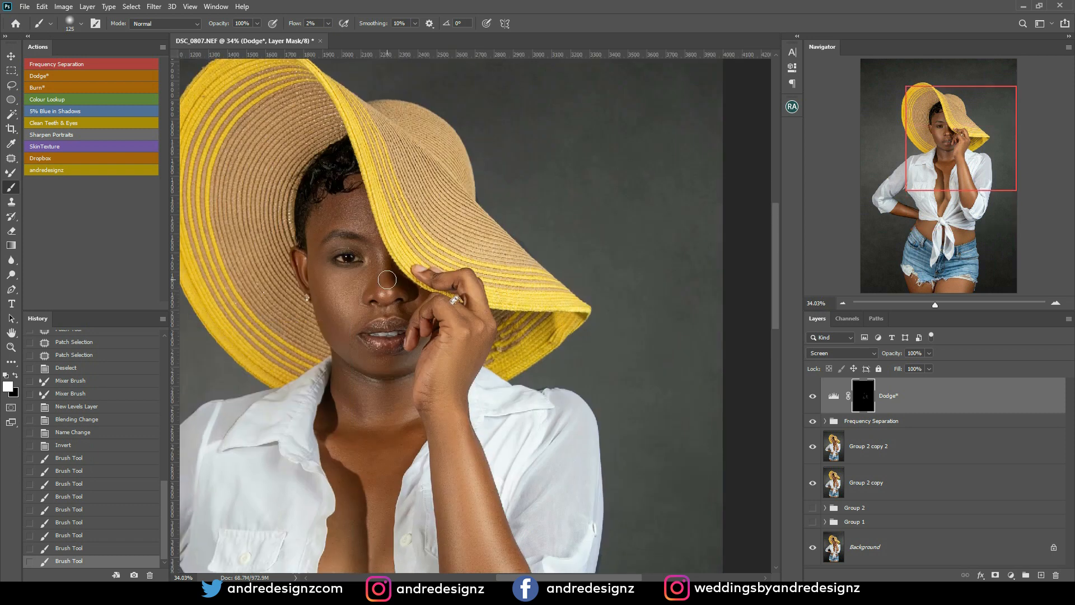
pyautogui.moveTo(381, 259); pyautogui.dragTo(343, 303)
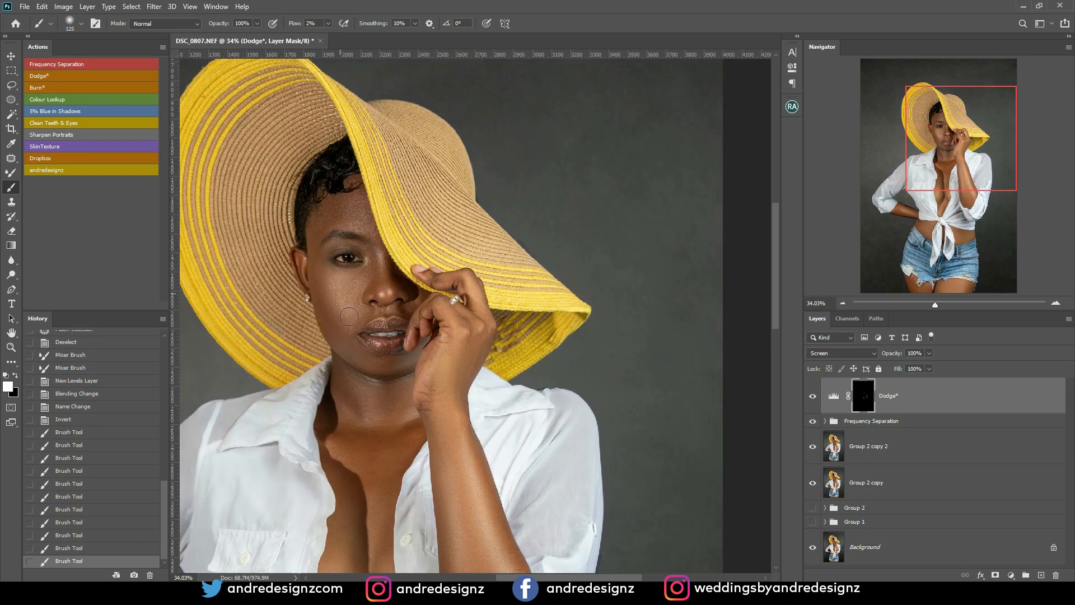
pyautogui.click(345, 311)
pyautogui.click(370, 228)
pyautogui.click(392, 362)
# - Brighten the highlights on the forearm at the hip, the cleavage and the midriff on the Dodge* mask
pyautogui.moveTo(397, 387)
pyautogui.mouseDown()
pyautogui.moveTo(404, 241)
pyautogui.moveTo(459, 115)
pyautogui.mouseUp()
pyautogui.moveTo(437, 180); pyautogui.dragTo(476, 70)
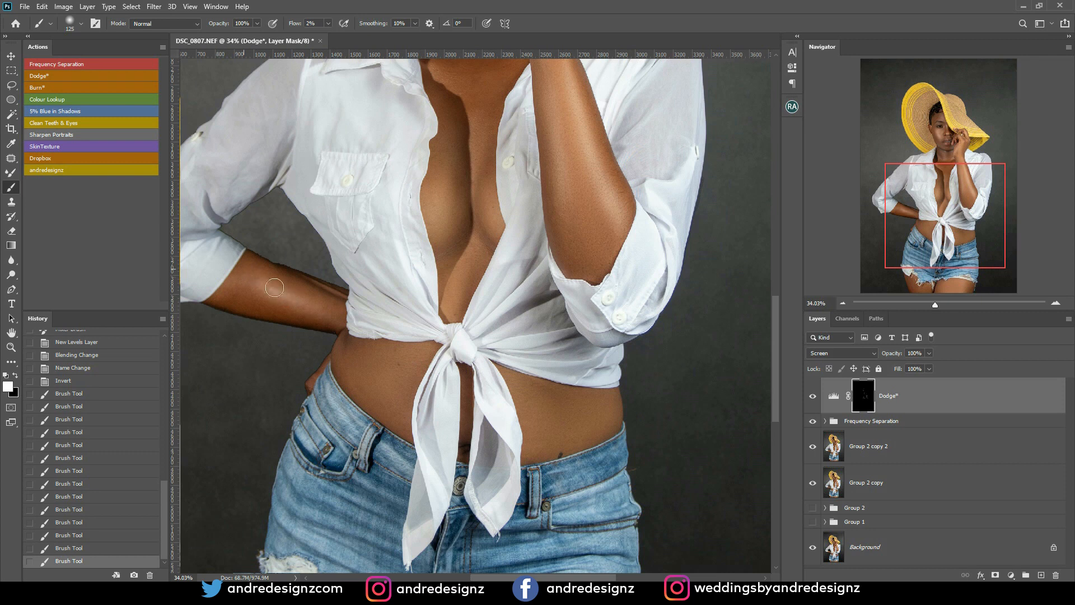
pyautogui.moveTo(336, 316); pyautogui.dragTo(353, 329)
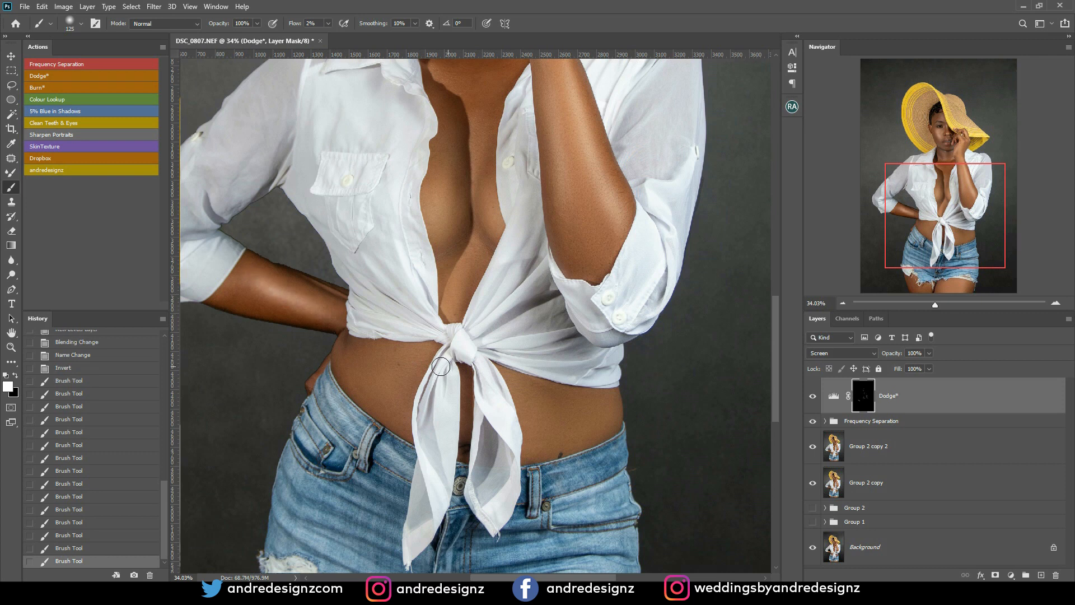
pyautogui.moveTo(445, 196); pyautogui.dragTo(483, 229)
pyautogui.click(486, 185)
pyautogui.moveTo(471, 168); pyautogui.dragTo(463, 62)
pyautogui.moveTo(451, 302); pyautogui.dragTo(451, 108)
pyautogui.moveTo(457, 374)
pyautogui.mouseDown()
pyautogui.moveTo(523, 360)
pyautogui.moveTo(520, 343)
pyautogui.moveTo(527, 358)
pyautogui.mouseUp()
# - Enlarge the brush to 250 px and paint on the Dodge* mask to brighten the thigh highlights
pyautogui.press(']')
pyautogui.press(']')
pyautogui.press(']')
pyautogui.press(']')
pyautogui.moveTo(351, 406); pyautogui.dragTo(322, 332)
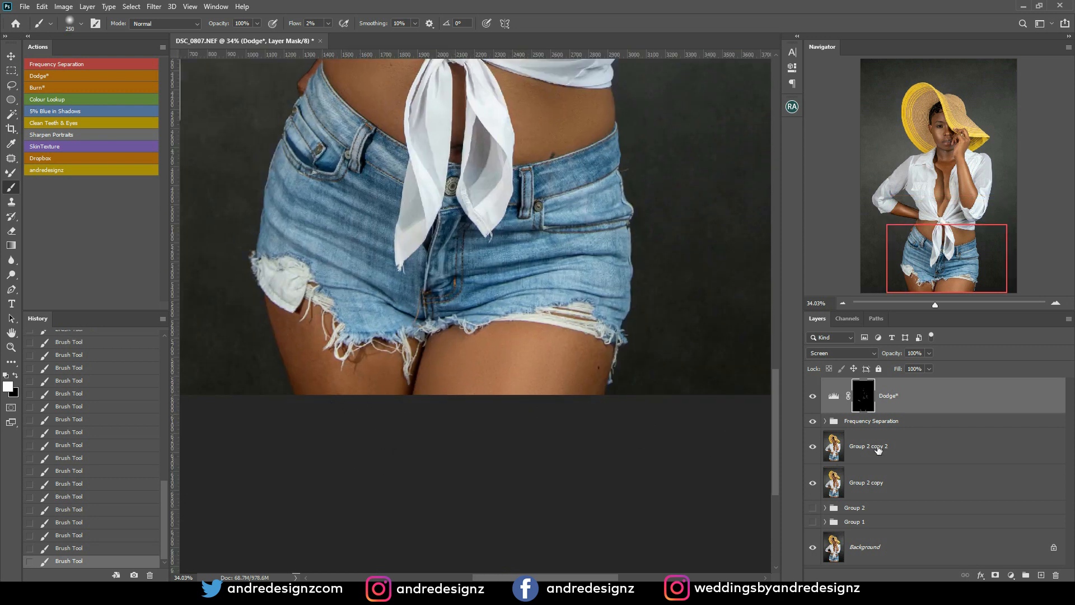
# - Run the Burn* action to add a burn layer above Dodge* and paint on its mask to darken the thigh edges
pyautogui.click(59, 85)
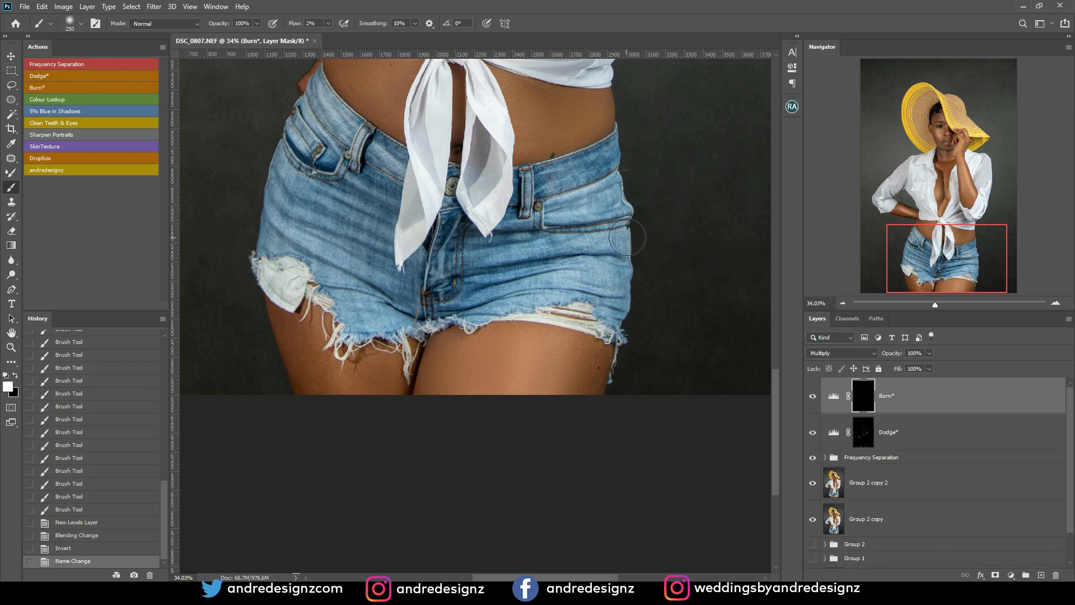
pyautogui.scroll(-1, 641, 242)
pyautogui.moveTo(592, 341); pyautogui.dragTo(558, 411)
pyautogui.moveTo(468, 338); pyautogui.dragTo(464, 364)
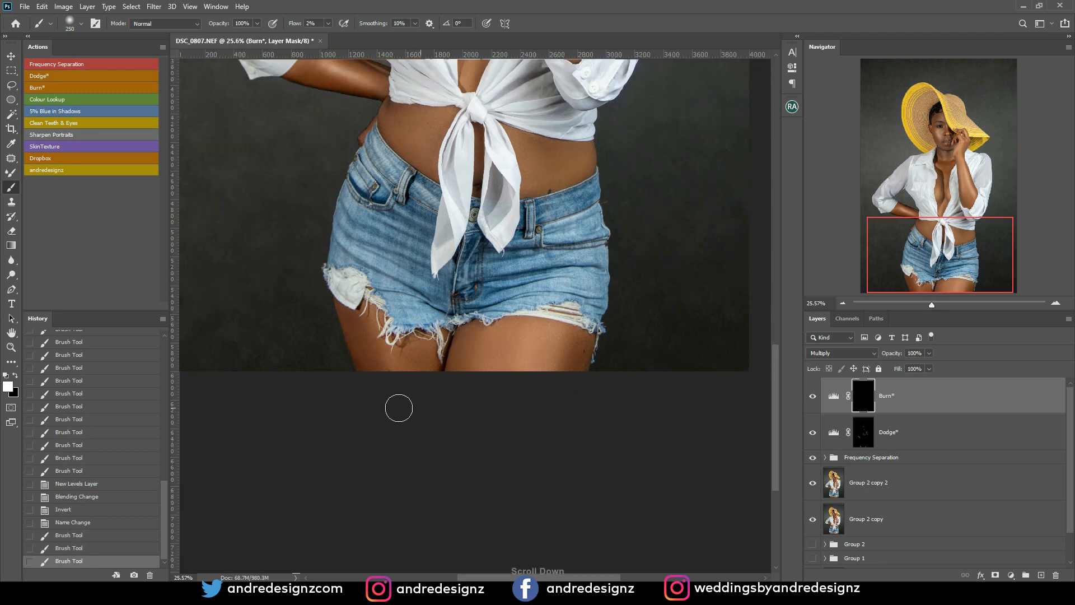
# - Shrink the brush to 150 px and darken the shaded areas of the raised arm and chest on the Burn* mask
pyautogui.scroll(-4, 511, 156)
pyautogui.scroll(4, 520, 207)
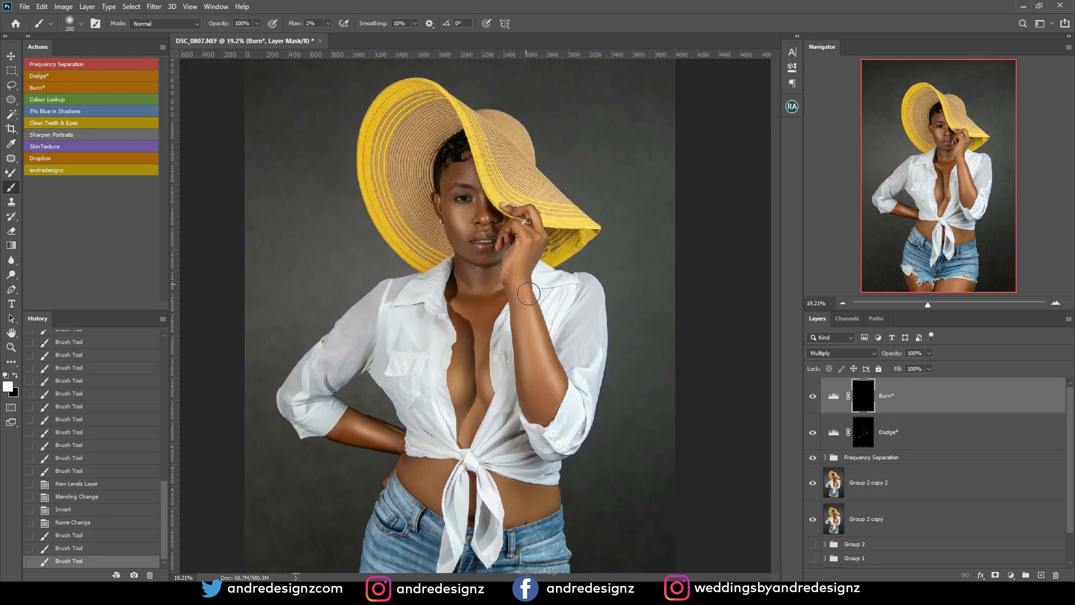
pyautogui.press('[')
pyautogui.press('[')
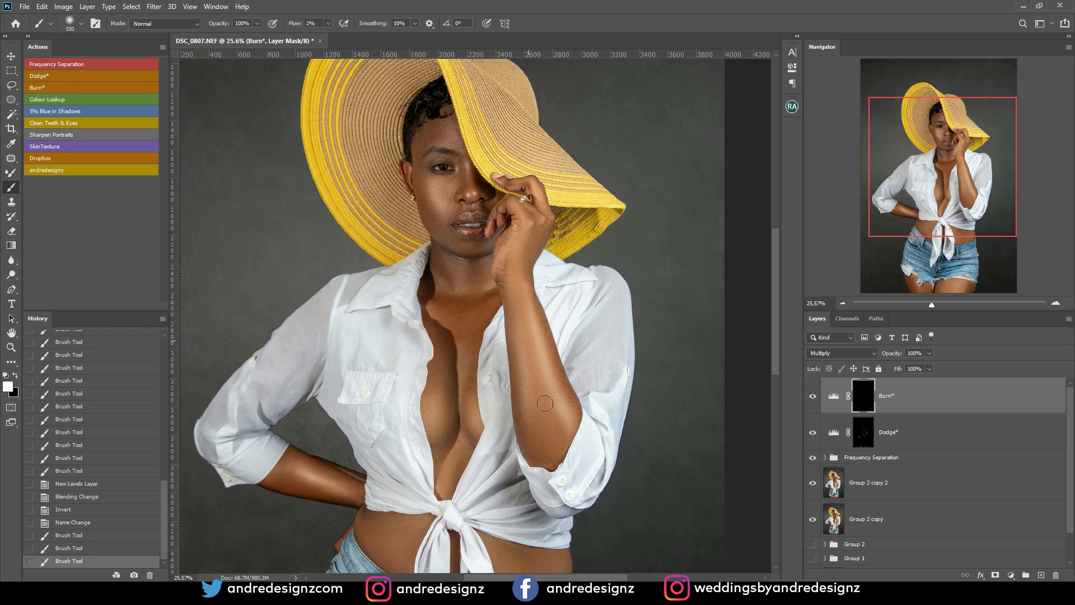
pyautogui.moveTo(519, 264); pyautogui.dragTo(529, 287)
pyautogui.moveTo(534, 302); pyautogui.dragTo(563, 352)
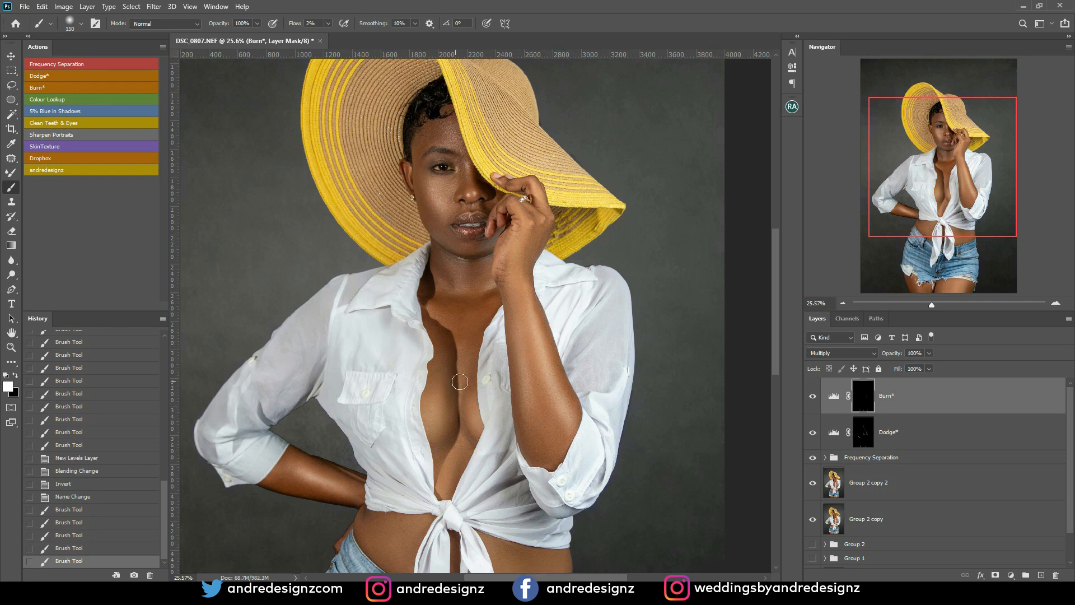
pyautogui.moveTo(476, 317)
pyautogui.mouseDown()
pyautogui.moveTo(460, 380)
pyautogui.moveTo(485, 268)
pyautogui.moveTo(453, 276)
pyautogui.moveTo(442, 258)
pyautogui.moveTo(477, 285)
pyautogui.moveTo(448, 370)
pyautogui.mouseUp()
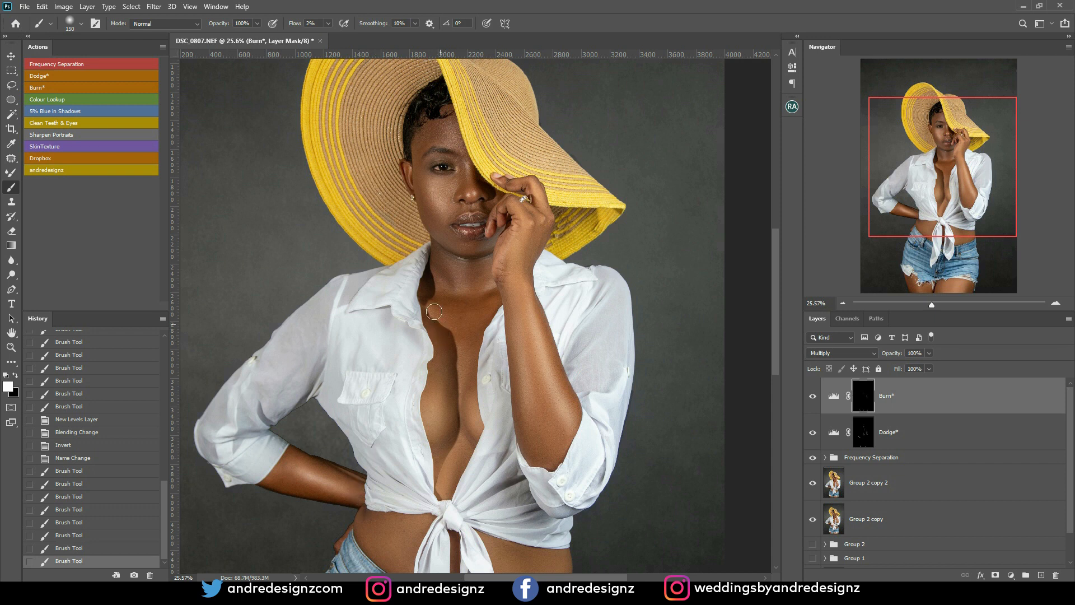
# - Compare the whole retouched portrait with the original by toggling between the Background layer alone and all visible layers
pyautogui.hotkey('ctrl', '0')
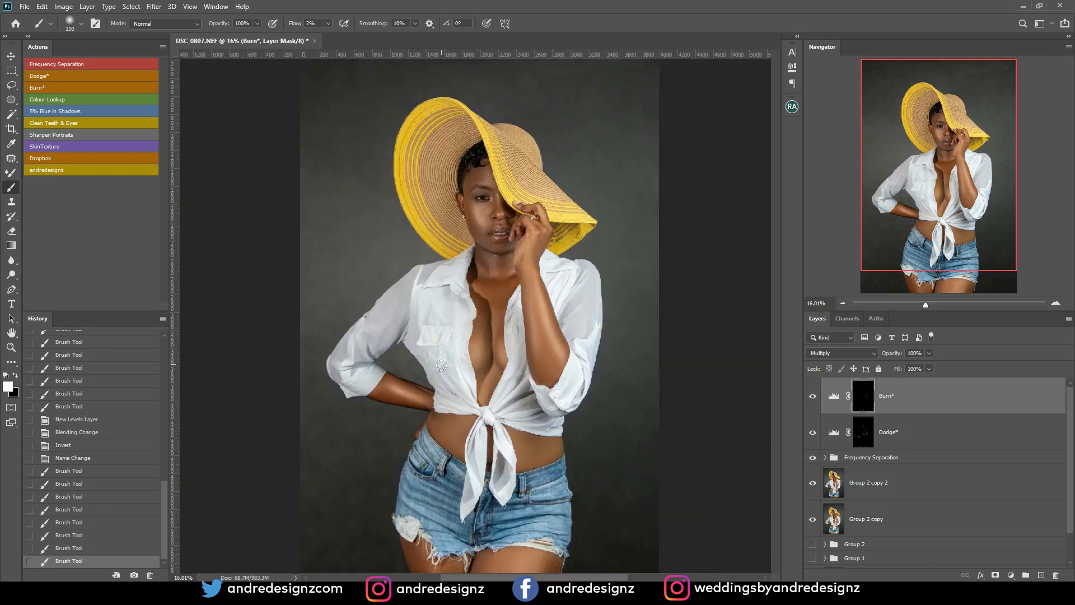
pyautogui.scroll(5, 716, 343)
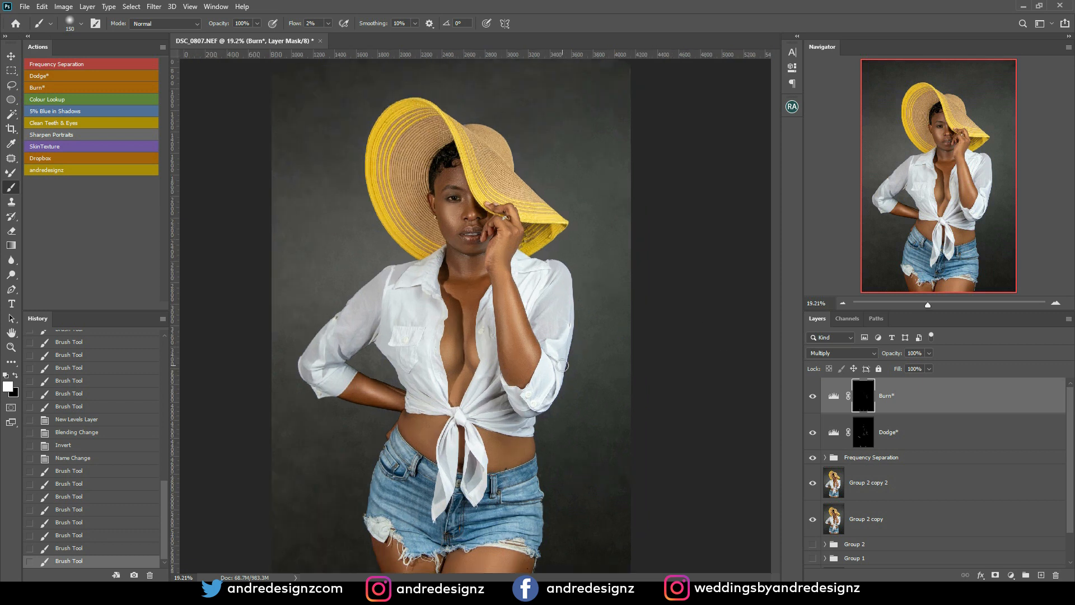
pyautogui.scroll(-7, 512, 366)
pyautogui.scroll(1, 514, 369)
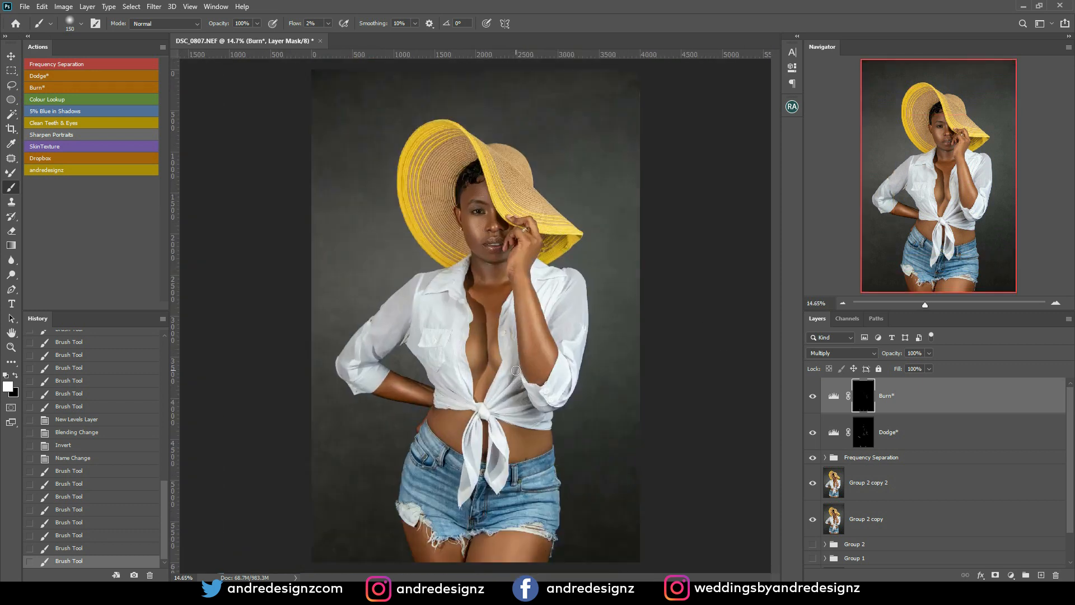
pyautogui.scroll(-1, 887, 451)
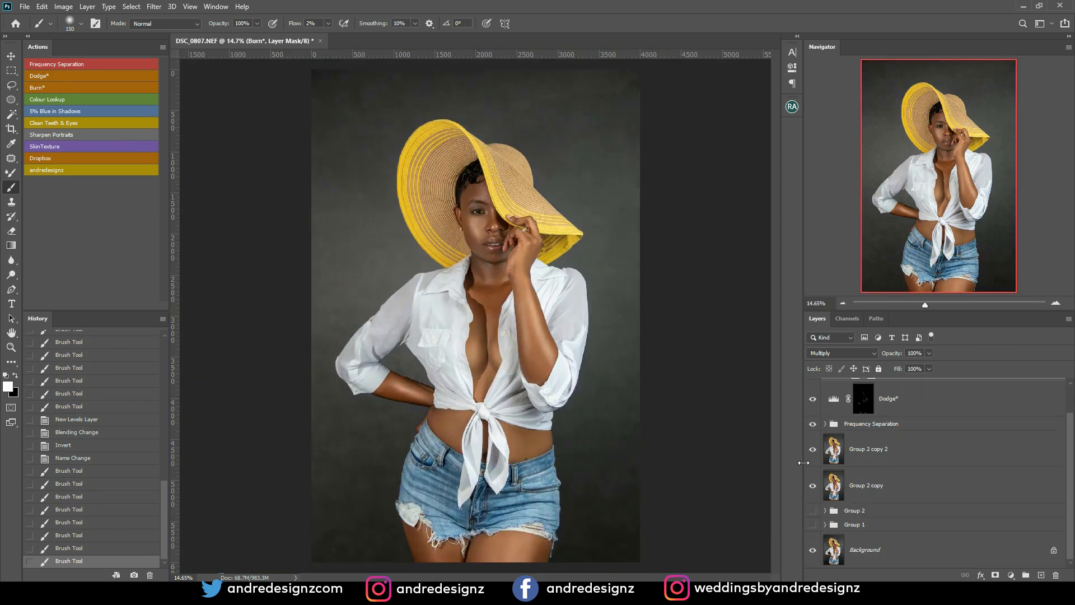
pyautogui.keyDown('alt'); pyautogui.click(813, 550); pyautogui.keyUp('alt')
pyautogui.keyDown('alt'); pyautogui.click(814, 551); pyautogui.keyUp('alt')
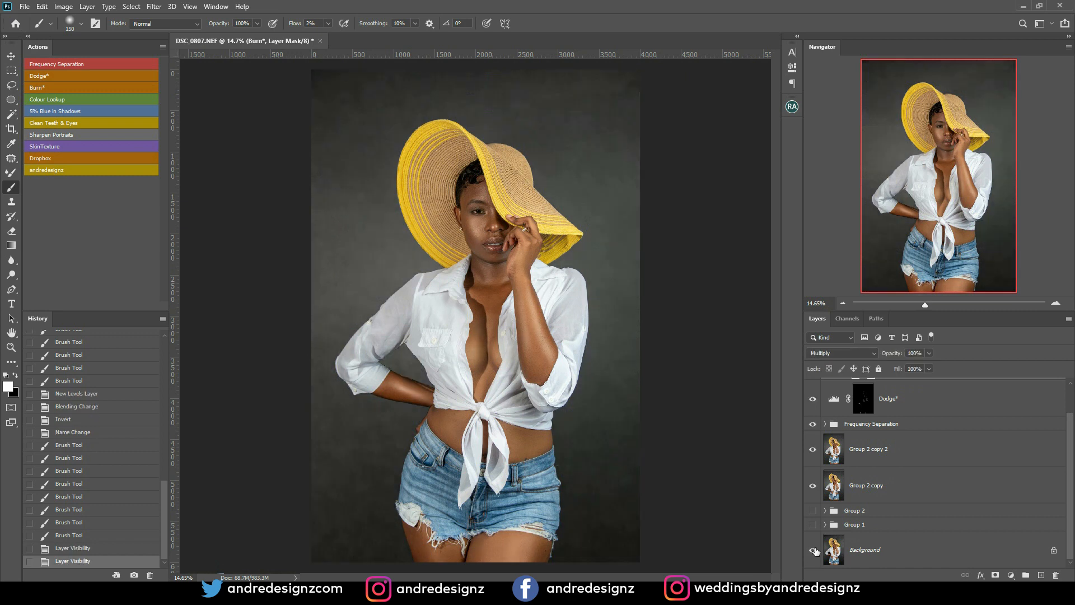
pyautogui.keyDown('alt'); pyautogui.click(813, 550); pyautogui.keyUp('alt')
pyautogui.keyDown('alt'); pyautogui.click(813, 550); pyautogui.keyUp('alt')
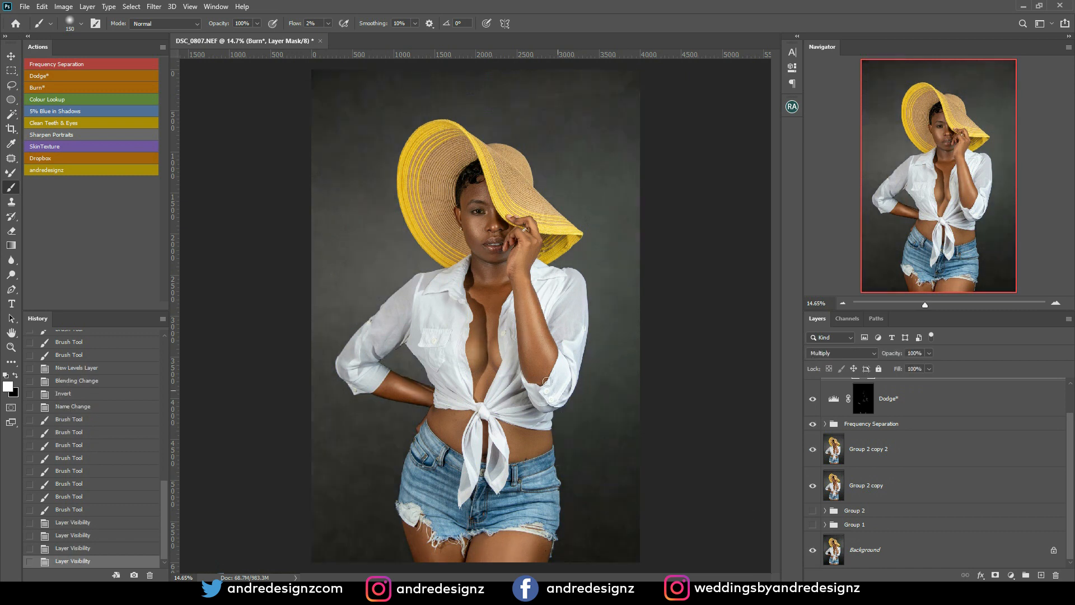
pyautogui.scroll(3, 546, 381)
pyautogui.scroll(-3, 528, 311)
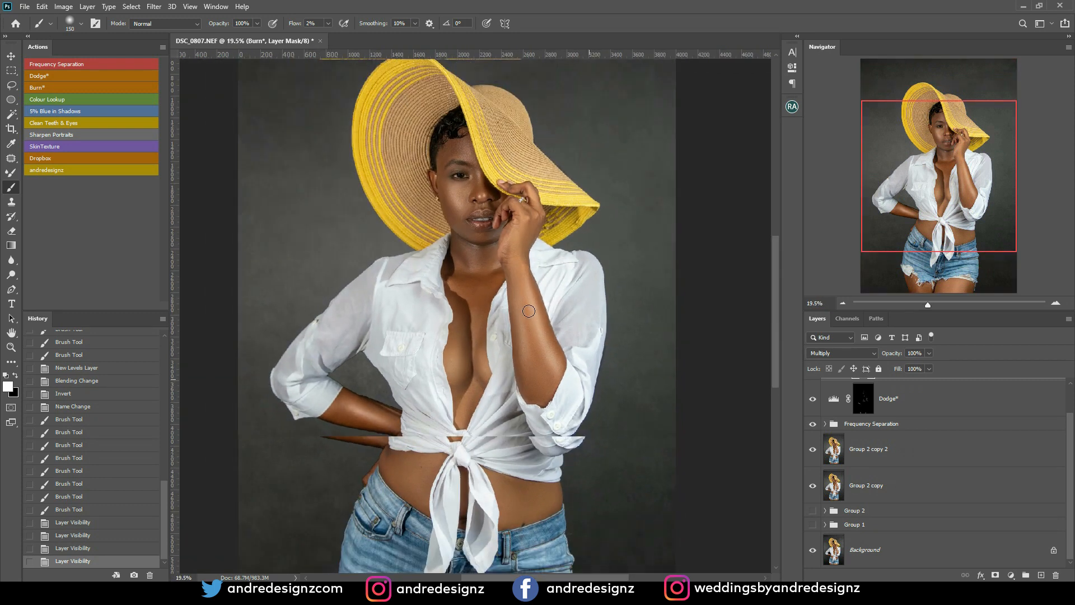
# - Select the Burn* layer and run the Clean Teeth & Eyes action to add its masked group above it
pyautogui.scroll(8, 479, 196)
pyautogui.scroll(5, 487, 235)
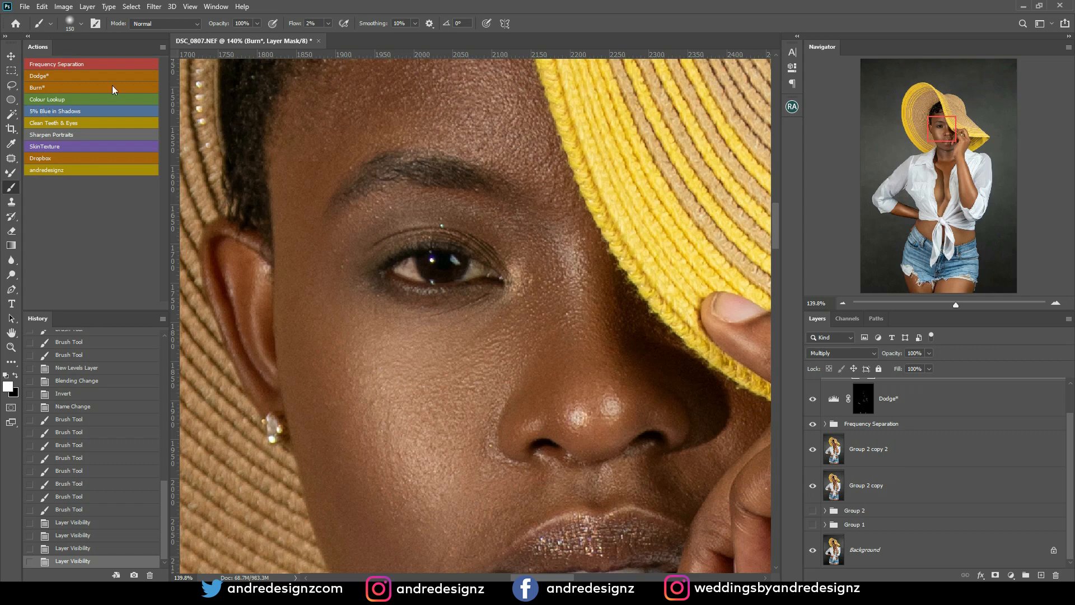
pyautogui.scroll(1, 919, 402)
pyautogui.click(924, 415)
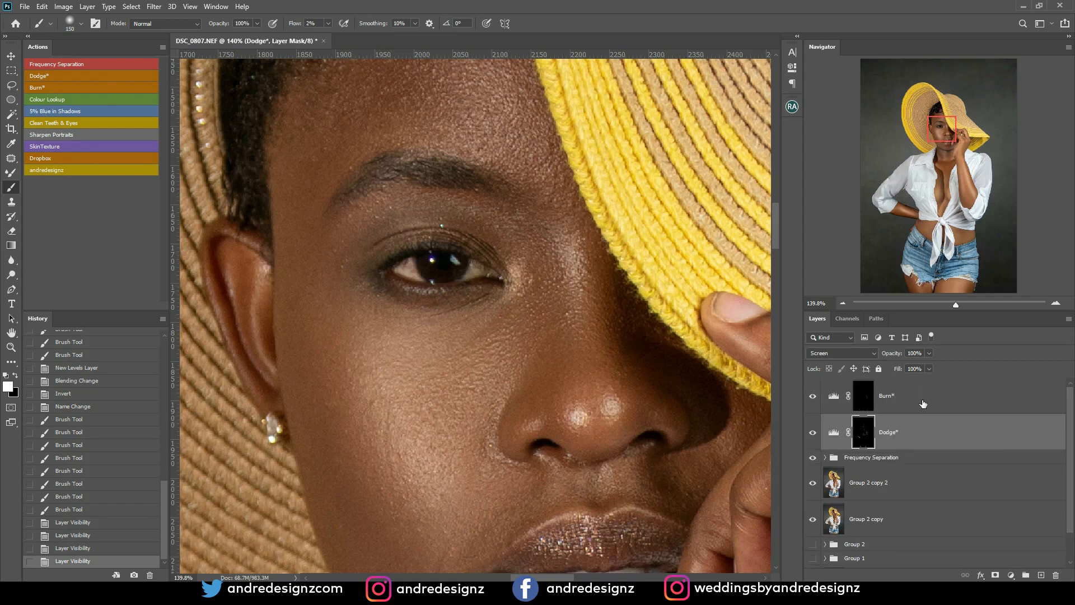
pyautogui.click(923, 403)
pyautogui.click(52, 124)
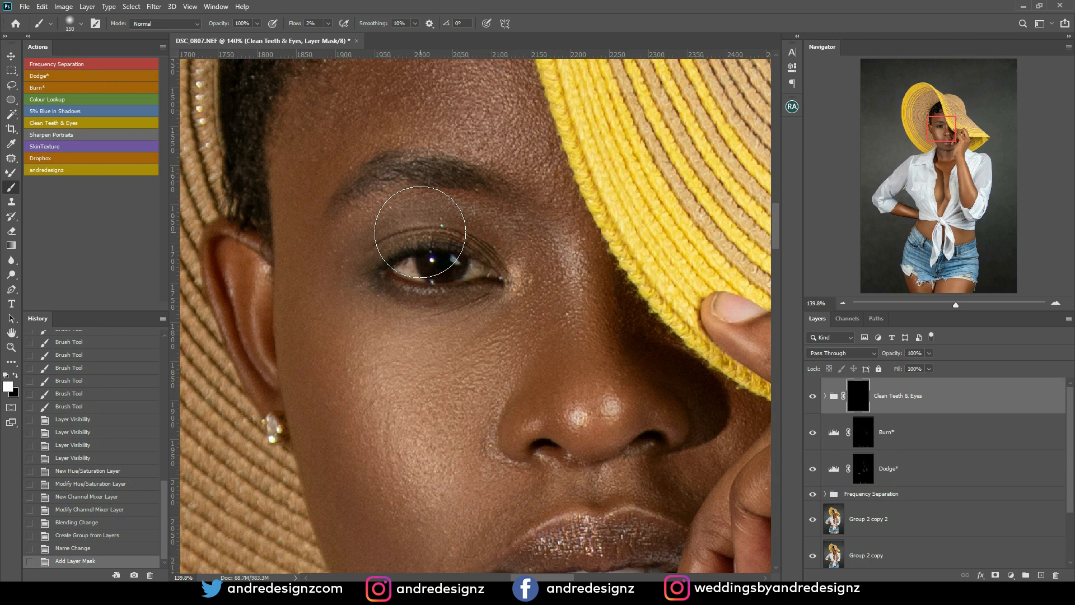
# - Paint the whites of the visible eye on the Clean Teeth & Eyes mask with a 20 px brush at 24% flow
pyautogui.click(327, 24)
pyautogui.moveTo(330, 40); pyautogui.dragTo(341, 41)
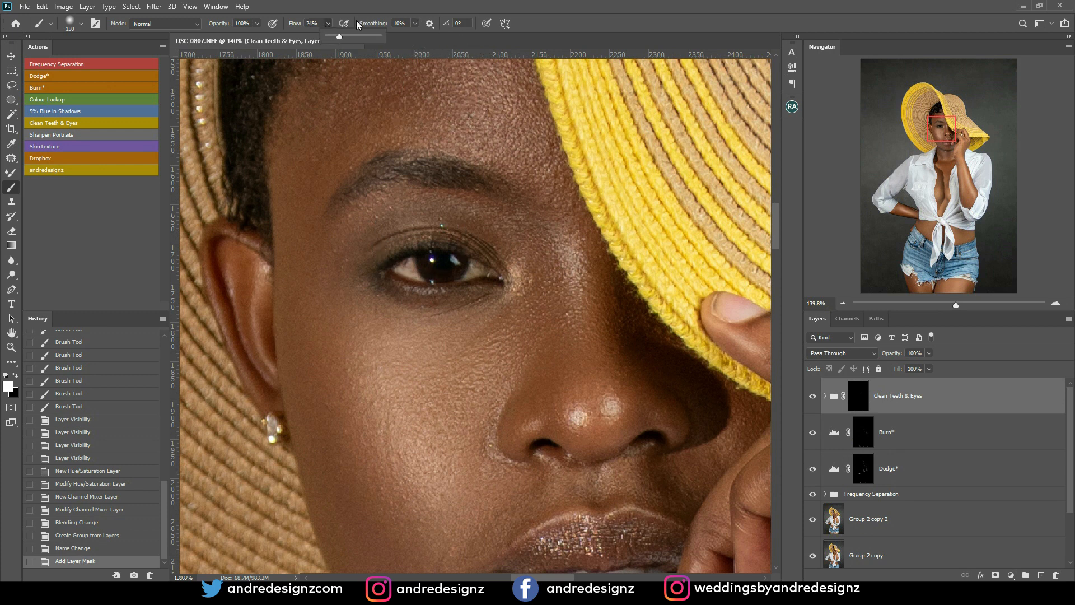
pyautogui.press('[')
pyautogui.press('[')
pyautogui.press('[')
pyautogui.press('[')
pyautogui.press('[')
pyautogui.press('[')
pyautogui.press('[')
pyautogui.press('[')
pyautogui.press('[')
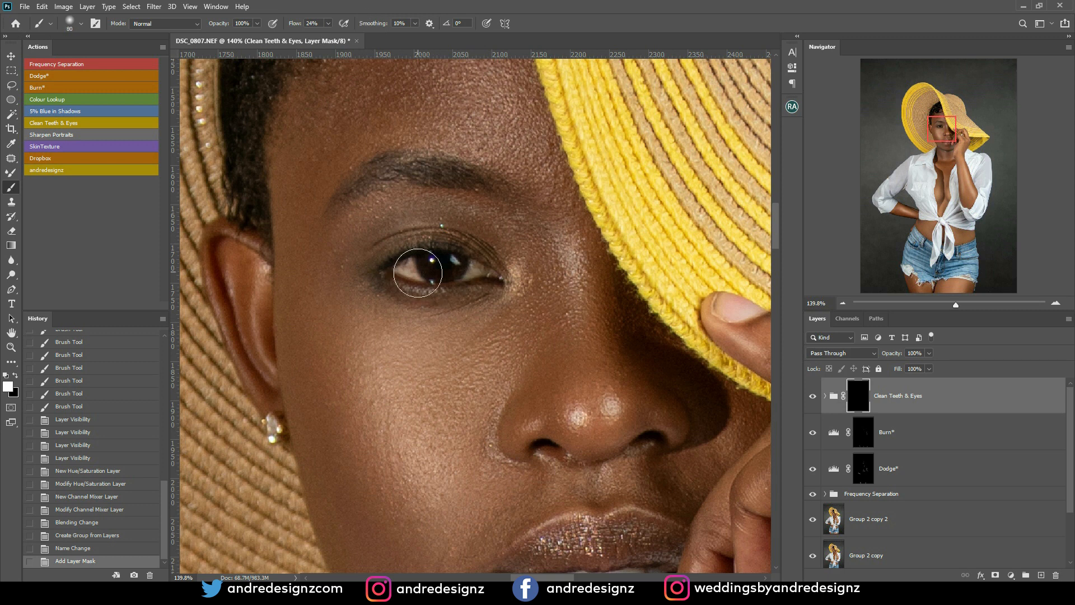
pyautogui.press('[')
pyautogui.moveTo(415, 277); pyautogui.dragTo(400, 271)
pyautogui.moveTo(468, 274); pyautogui.dragTo(500, 279)
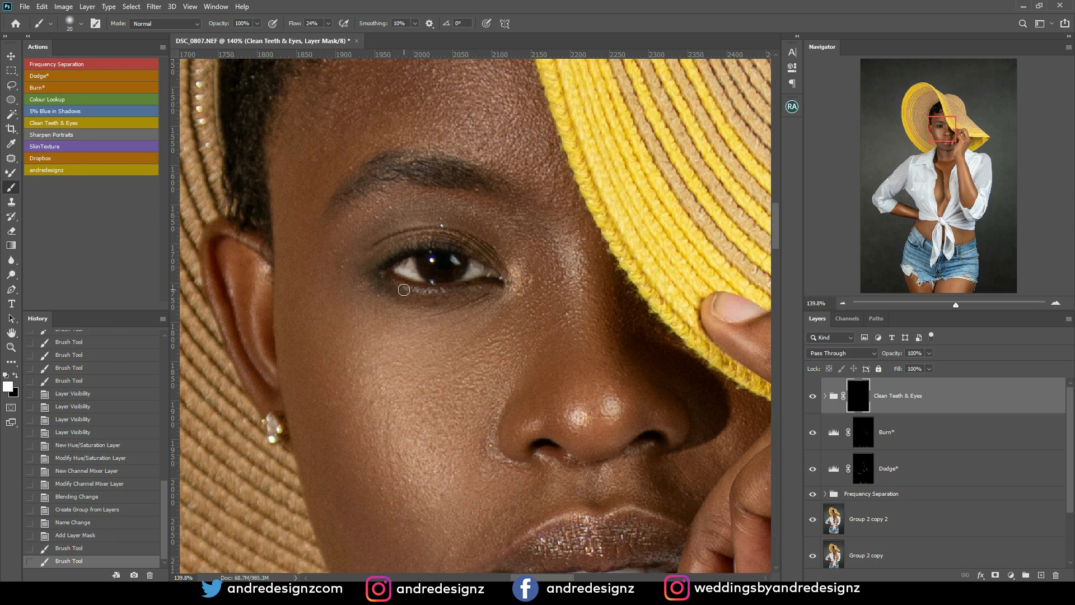
# - Set the opacity of the Clean Teeth & Eyes group to 63%
pyautogui.scroll(-10, 436, 297)
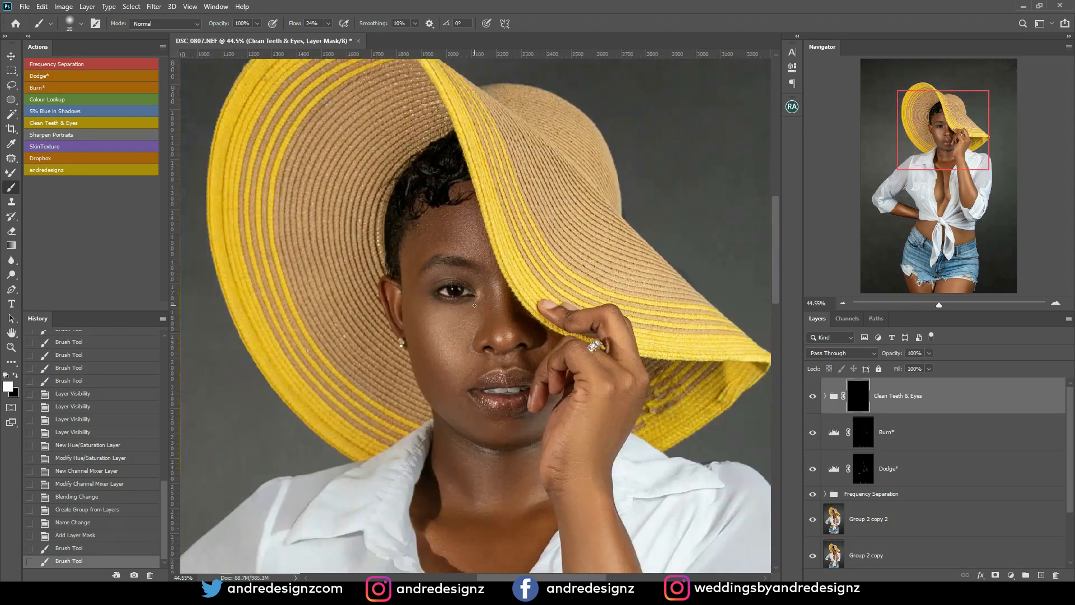
pyautogui.scroll(-2, 475, 306)
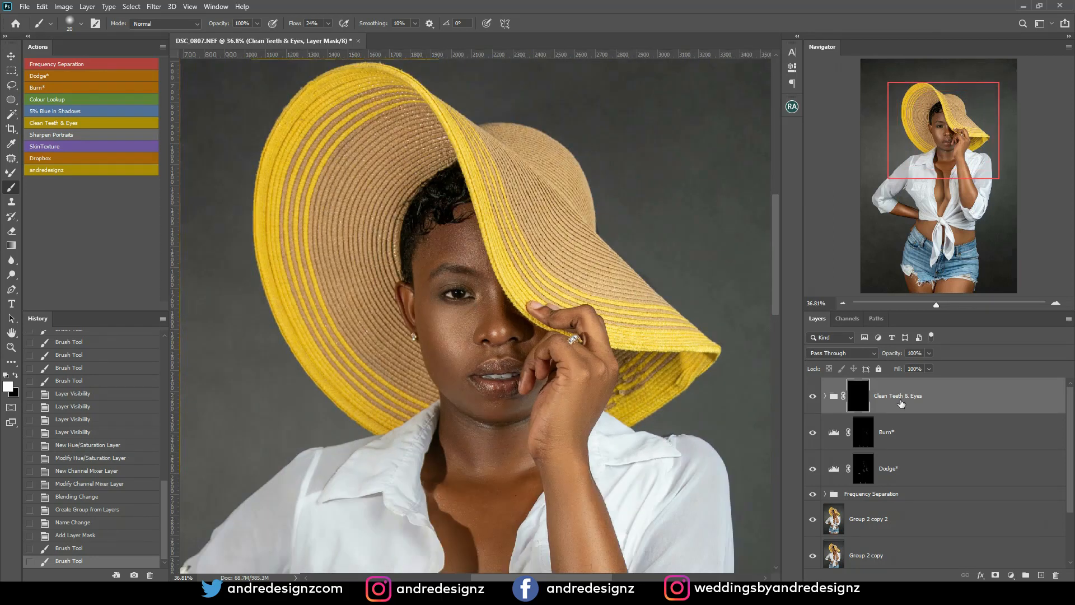
pyautogui.scroll(11, 458, 294)
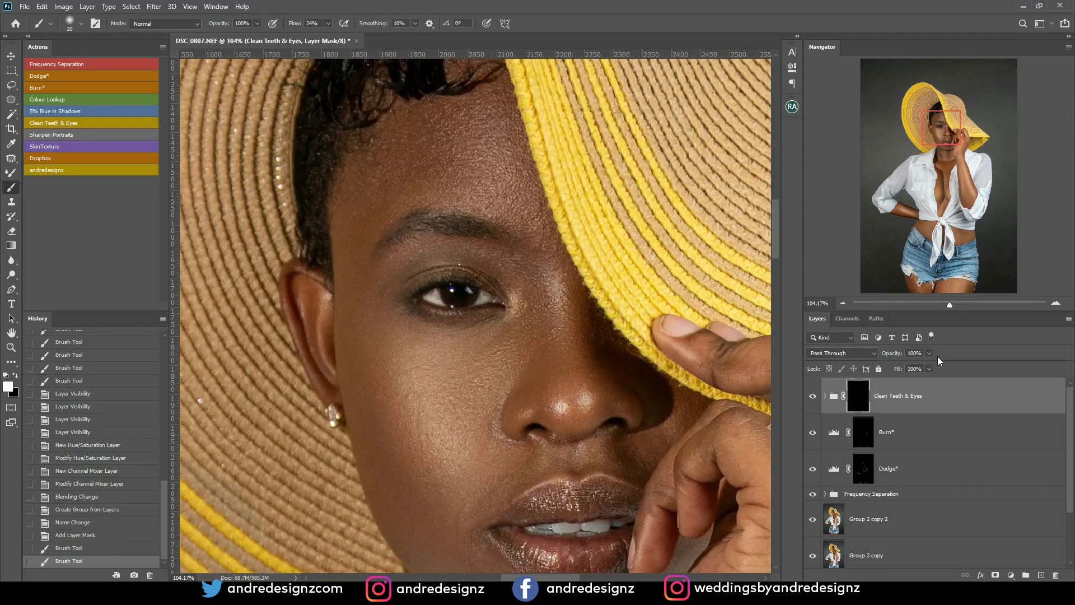
pyautogui.click(928, 353)
pyautogui.click(911, 365)
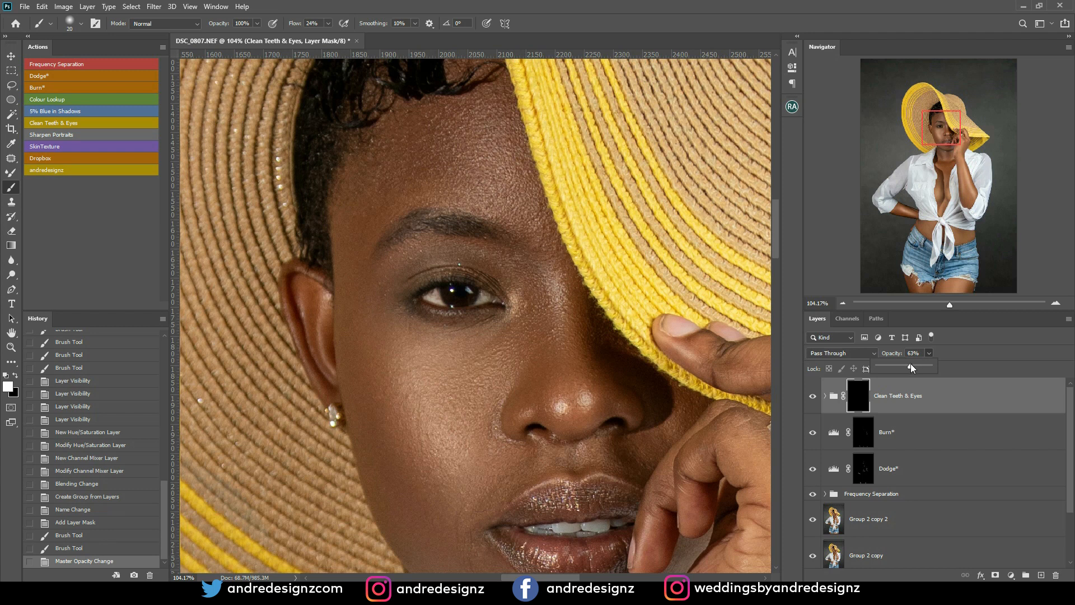
# - Expand the Frequency Separation group and clean small marks in the white of the eye on the High* layer with the Patch Tool
pyautogui.click(827, 495)
pyautogui.click(825, 494)
pyautogui.click(862, 513)
pyautogui.scroll(5, 438, 286)
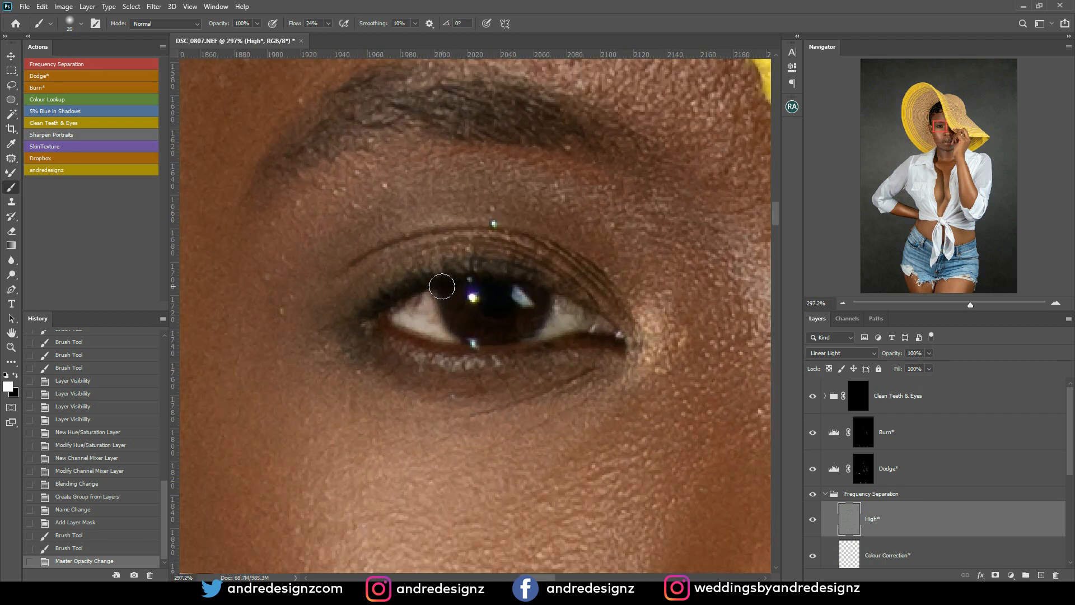
pyautogui.press('j')
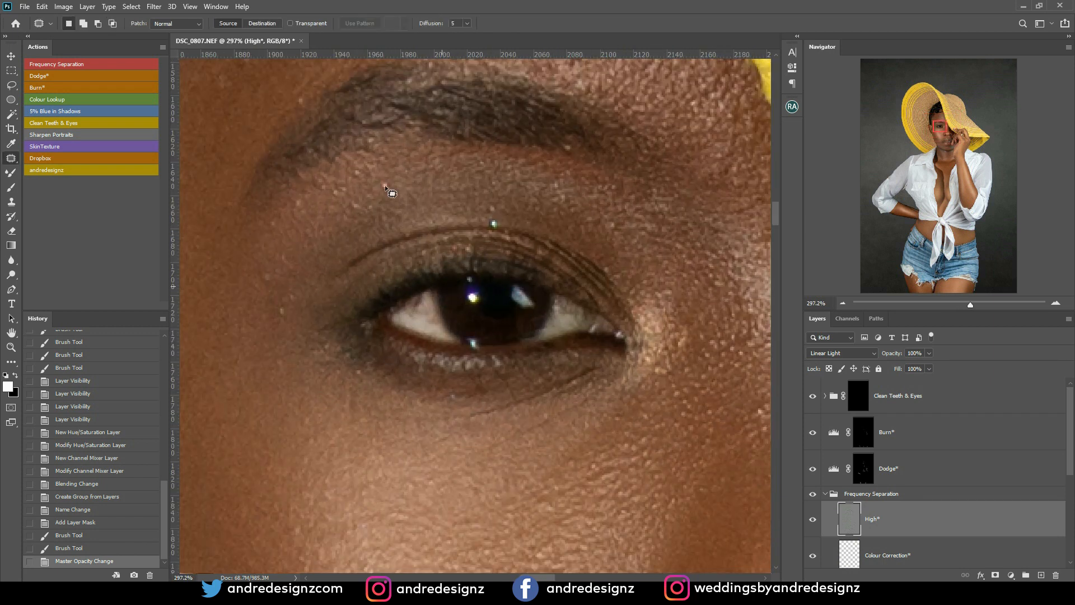
pyautogui.moveTo(421, 295)
pyautogui.mouseDown()
pyautogui.moveTo(411, 314)
pyautogui.moveTo(426, 306)
pyautogui.moveTo(427, 319)
pyautogui.moveTo(423, 307)
pyautogui.mouseUp()
pyautogui.hotkey('ctrl', 'd')
pyautogui.moveTo(421, 312)
pyautogui.mouseDown()
pyautogui.moveTo(430, 324)
pyautogui.moveTo(431, 314)
pyautogui.moveTo(427, 326)
pyautogui.moveTo(411, 317)
pyautogui.moveTo(435, 329)
pyautogui.mouseUp()
pyautogui.hotkey('ctrl', 'd')
pyautogui.hotkey('ctrl', 'd')
pyautogui.hotkey('ctrl', 'd')
pyautogui.scroll(-6, 499, 349)
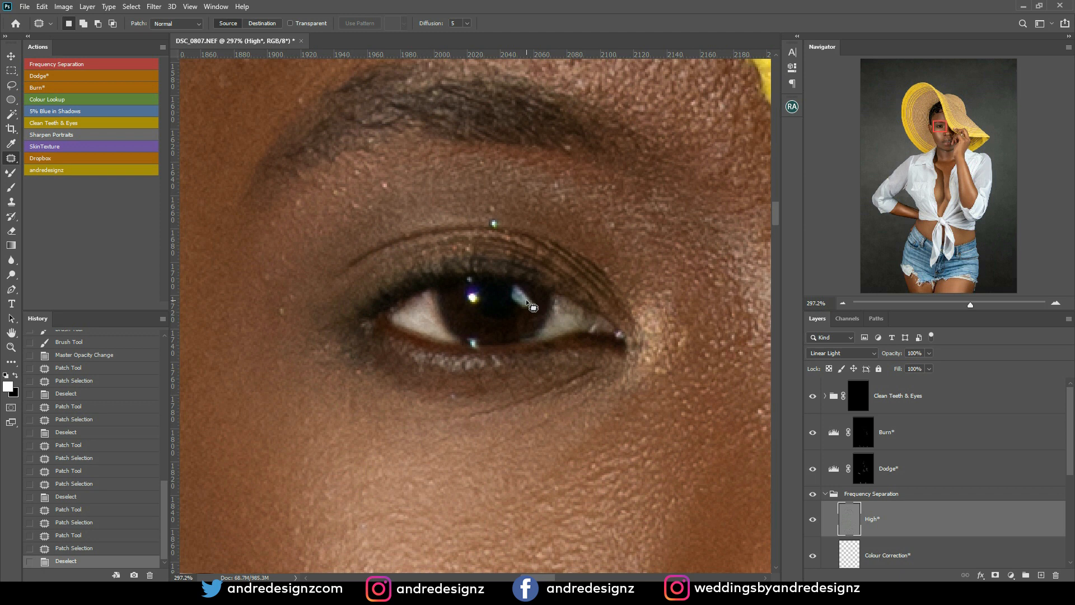
# - Run the 5% Blue in Shadows action above the Clean Teeth & Eyes group and set the new Color Balance layer's opacity to 72%
pyautogui.scroll(-5, 547, 296)
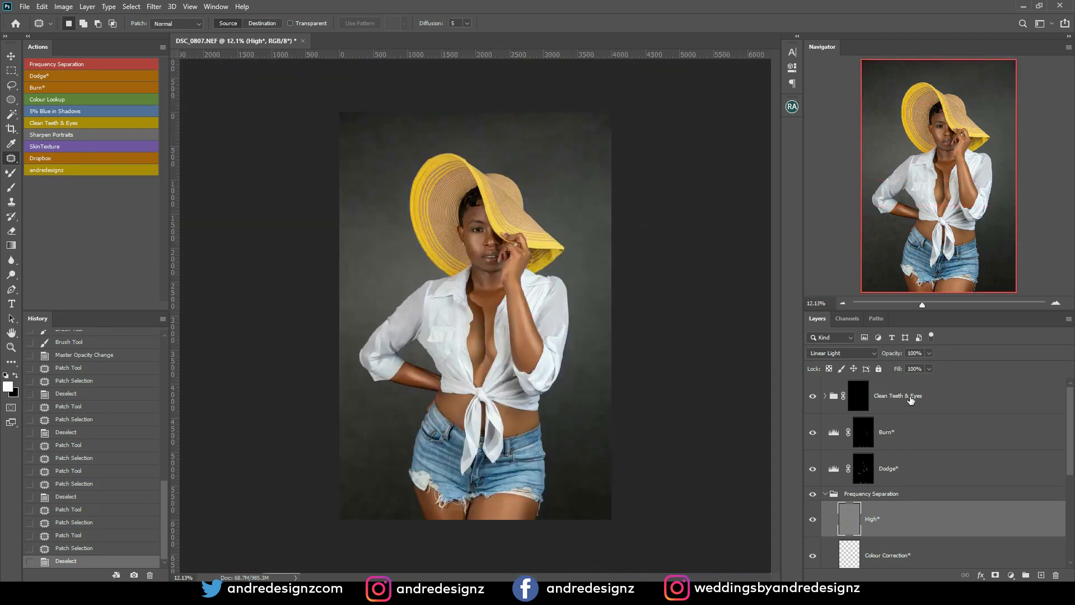
pyautogui.click(910, 397)
pyautogui.click(76, 112)
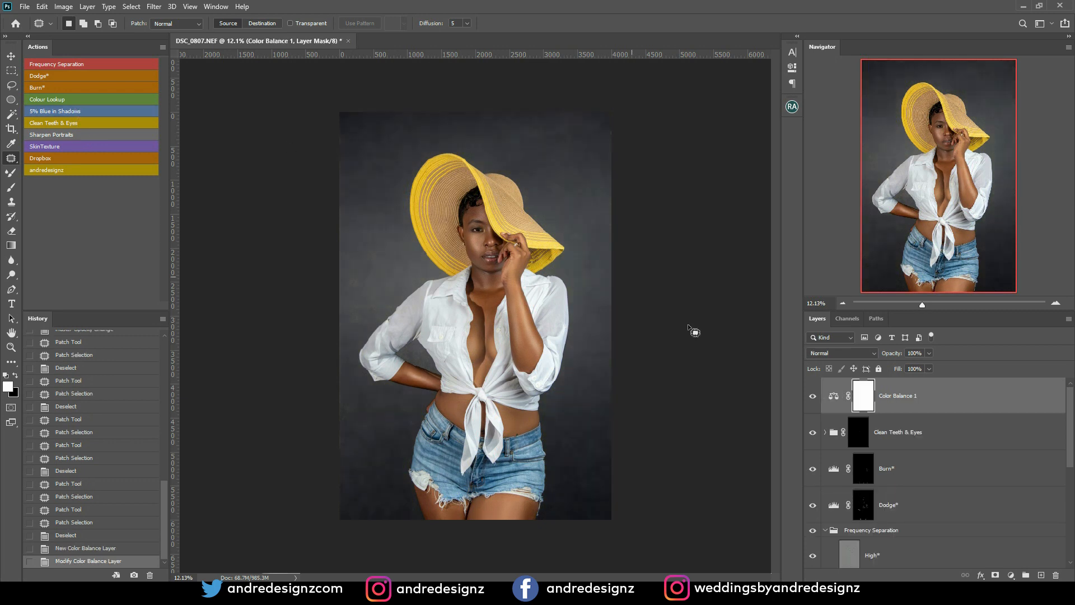
pyautogui.click(929, 352)
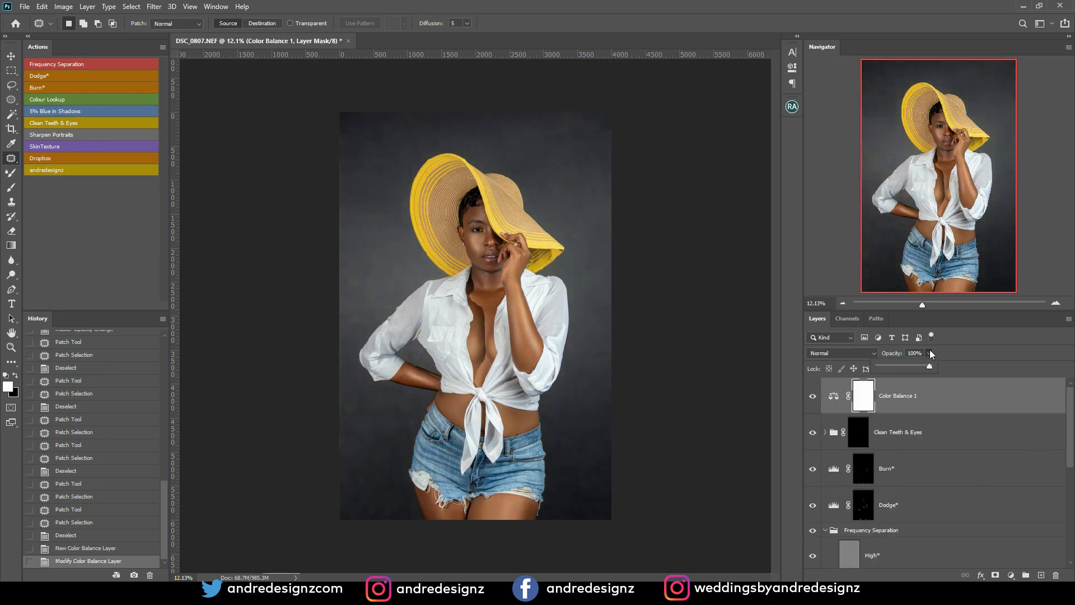
pyautogui.click(915, 365)
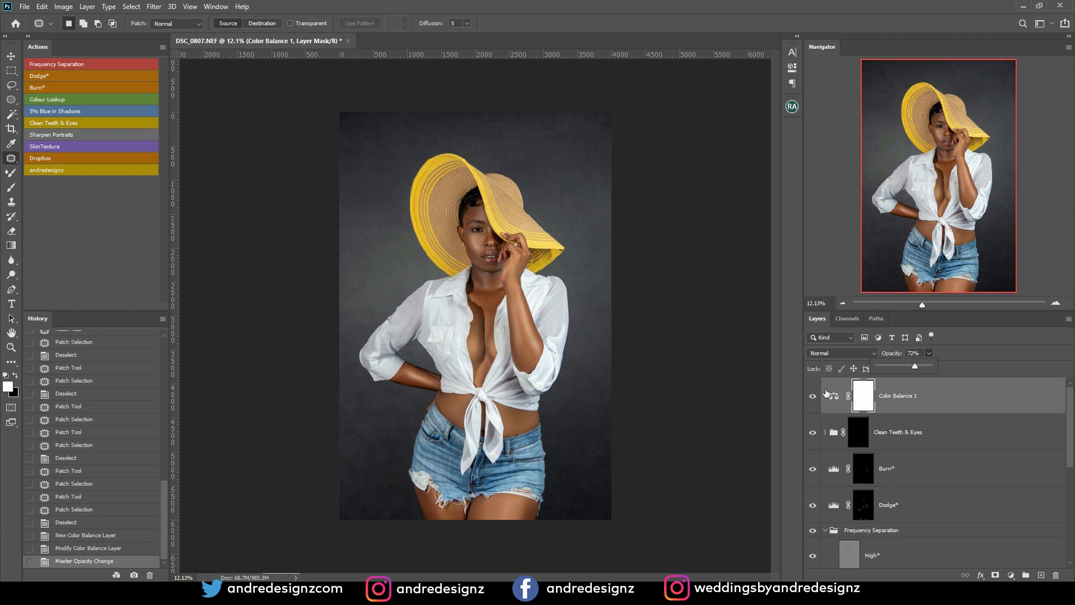
# - Duplicate the retouched image as DSC_0807 copy and dock its window beside the original's tab
pyautogui.press('v')
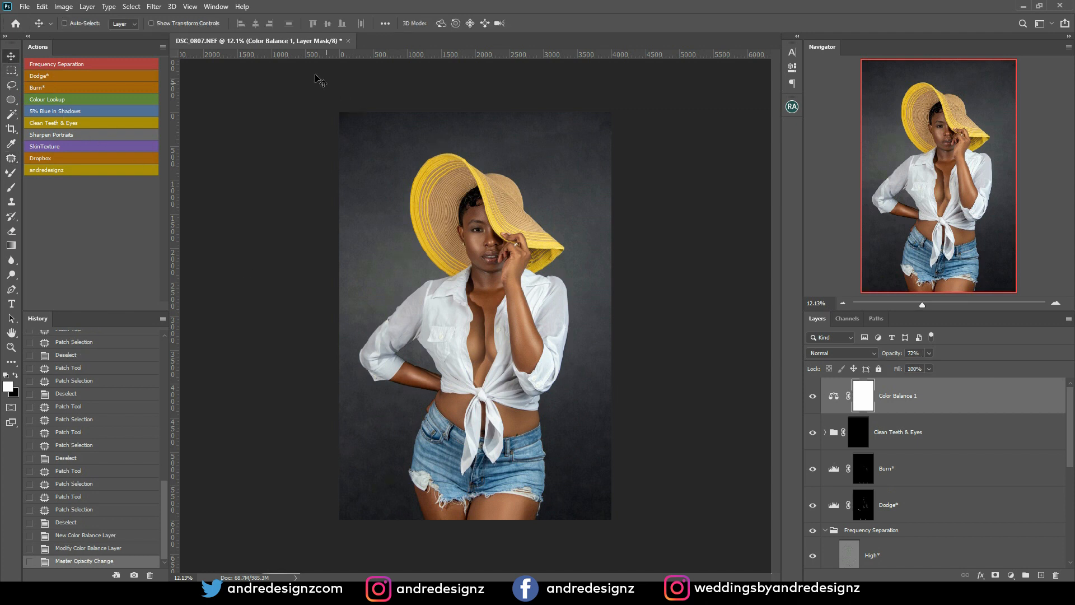
pyautogui.moveTo(294, 47); pyautogui.dragTo(291, 66)
pyautogui.rightClick(291, 73)
pyautogui.click(302, 79)
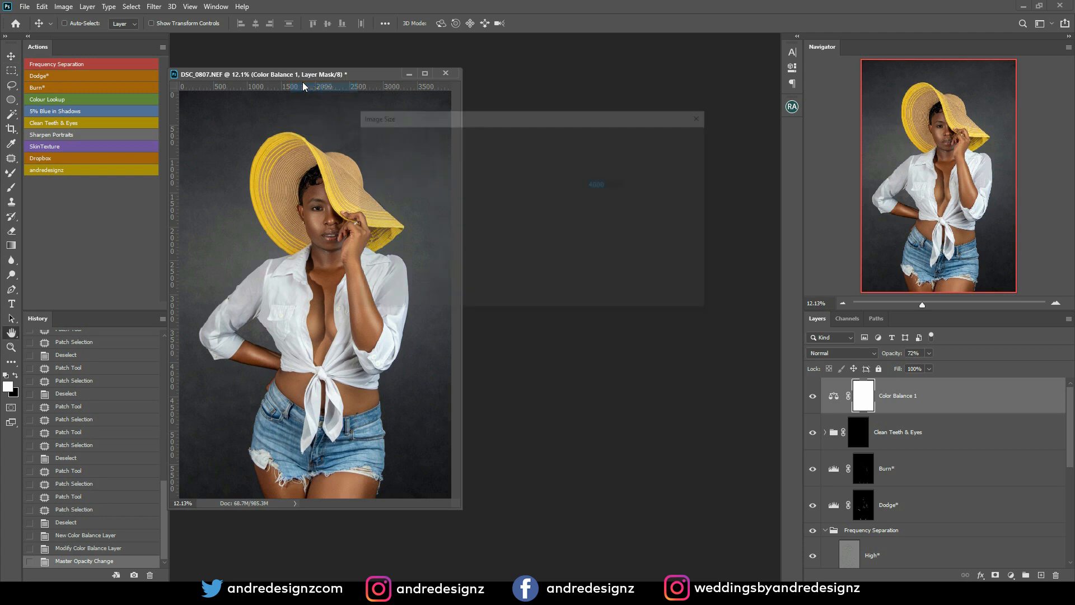
pyautogui.click(666, 292)
pyautogui.rightClick(308, 73)
pyautogui.click(330, 79)
pyautogui.click(626, 182)
pyautogui.moveTo(349, 79); pyautogui.dragTo(364, 36)
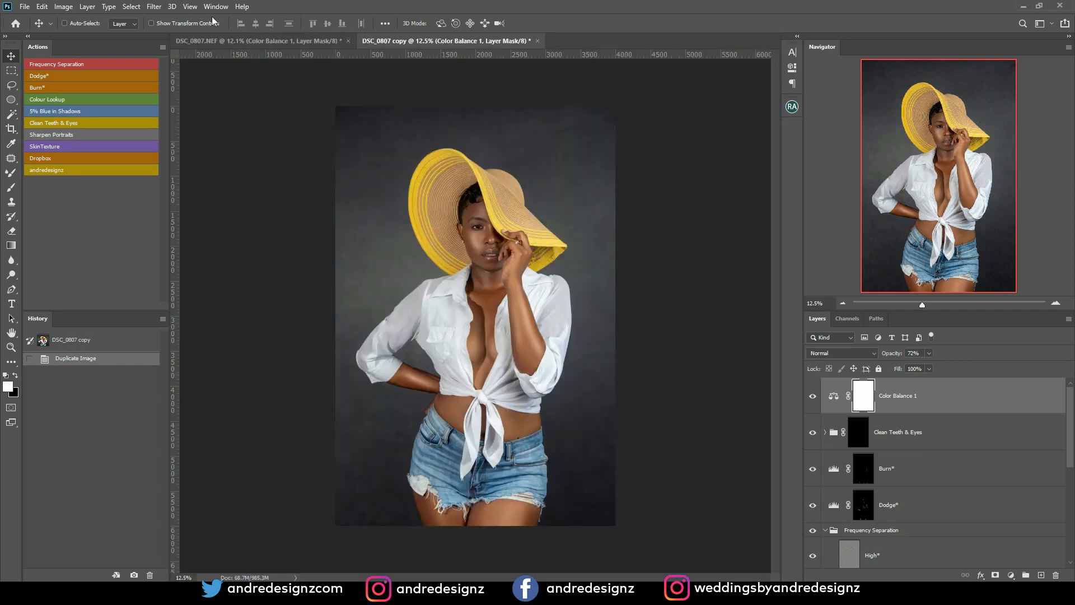
# - Arrange the two documents 2-up Vertical, collapse the side panels and enlarge both portraits for a side-by-side comparison
pyautogui.click(212, 7)
pyautogui.moveTo(229, 19)
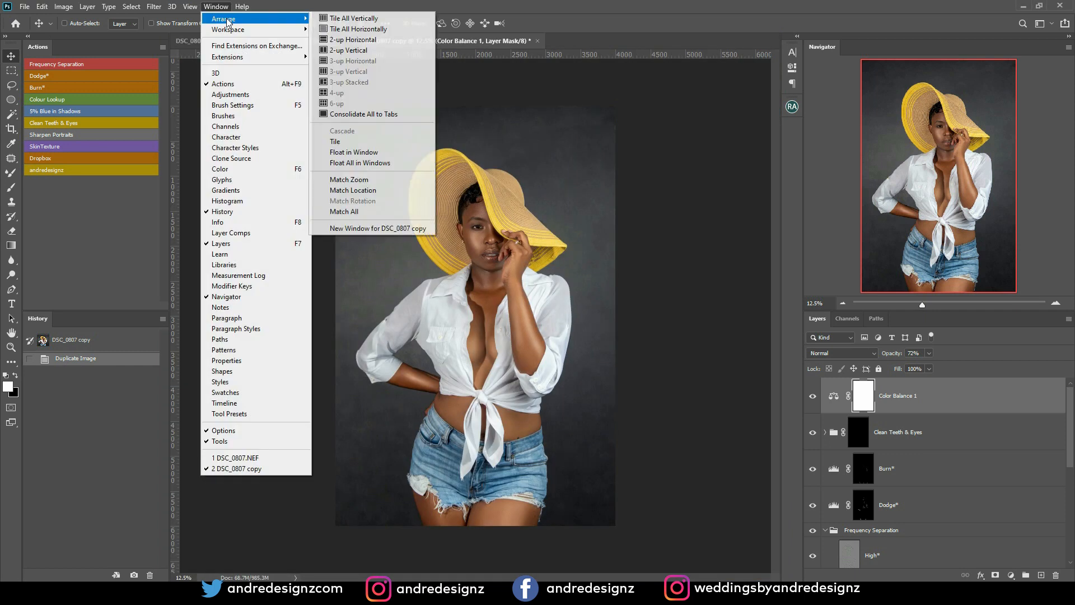
pyautogui.click(343, 50)
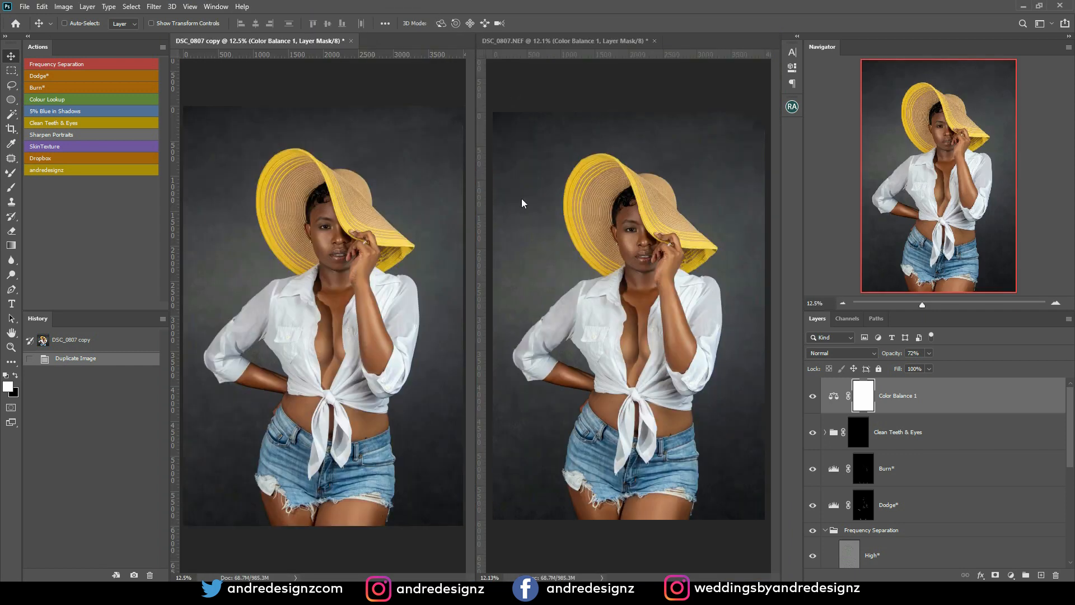
pyautogui.click(28, 37)
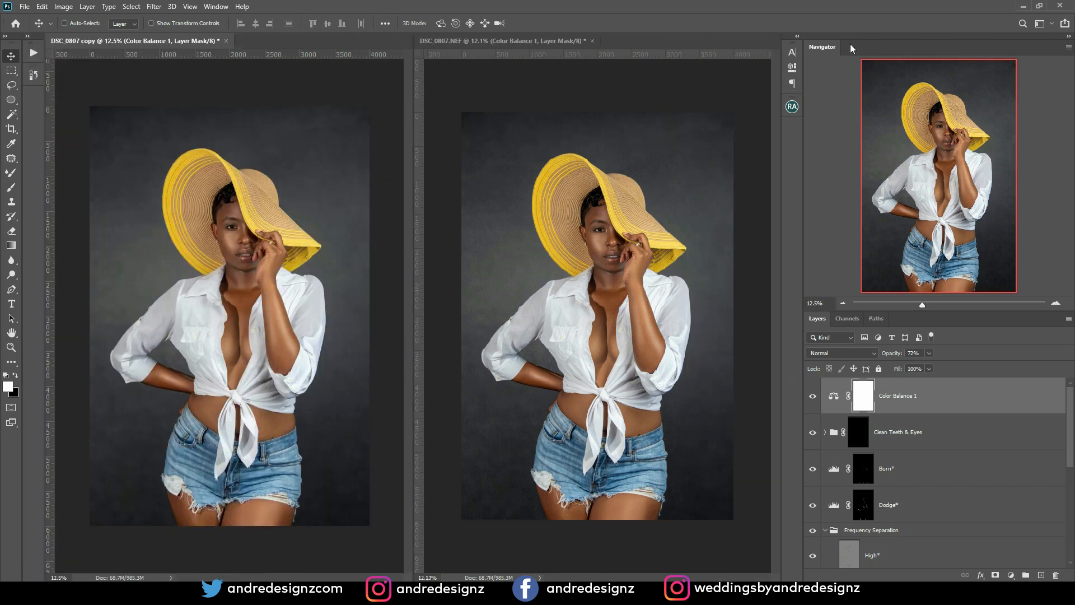
pyautogui.click(1068, 37)
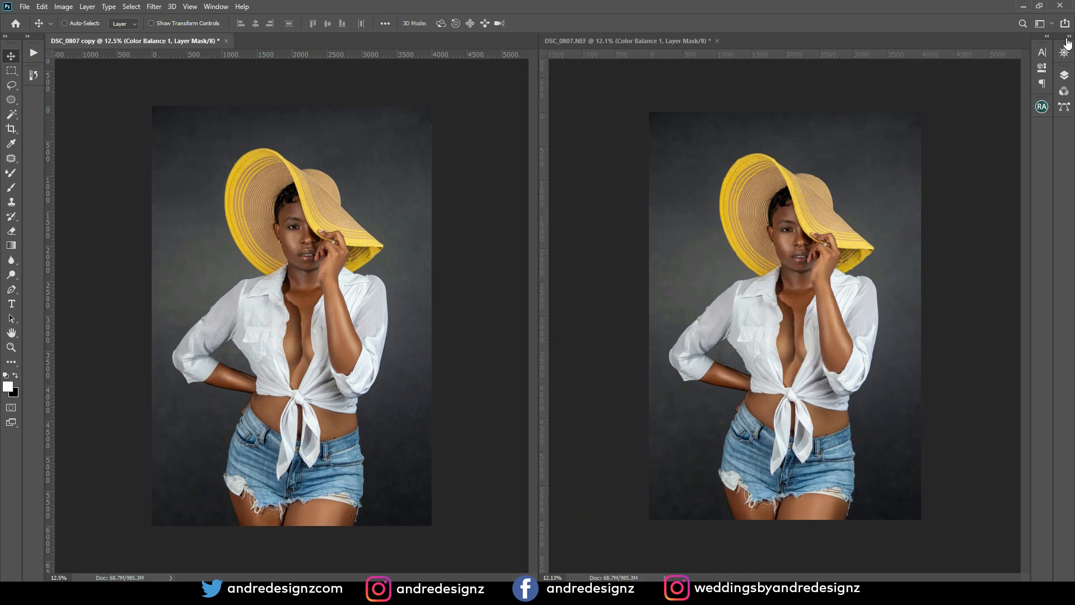
pyautogui.scroll(2, 848, 306)
pyautogui.scroll(-1, 846, 310)
pyautogui.click(798, 247)
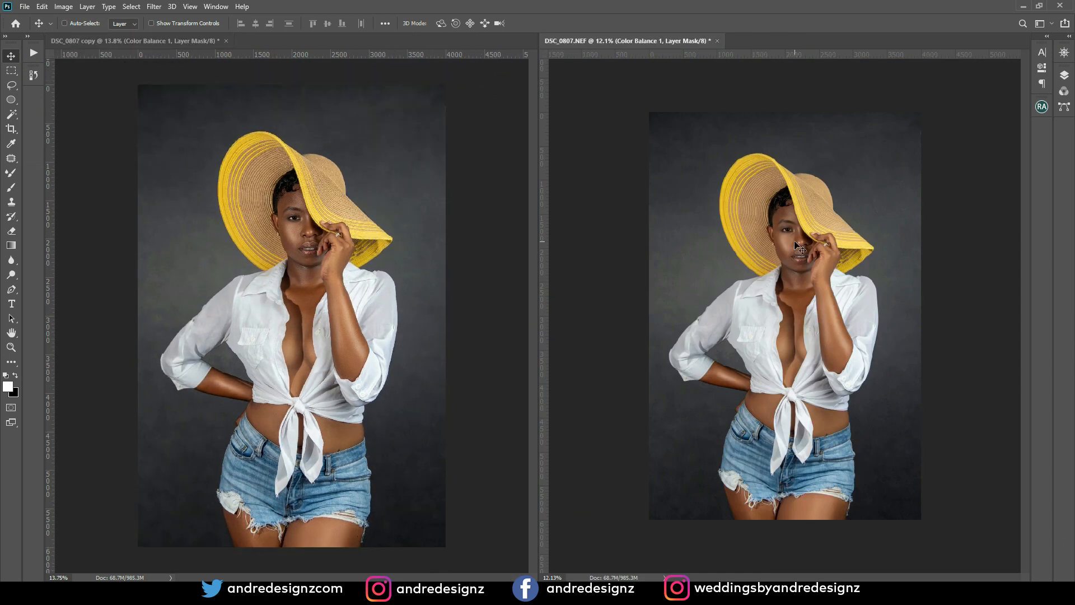
pyautogui.scroll(2, 800, 247)
pyautogui.scroll(-1, 802, 245)
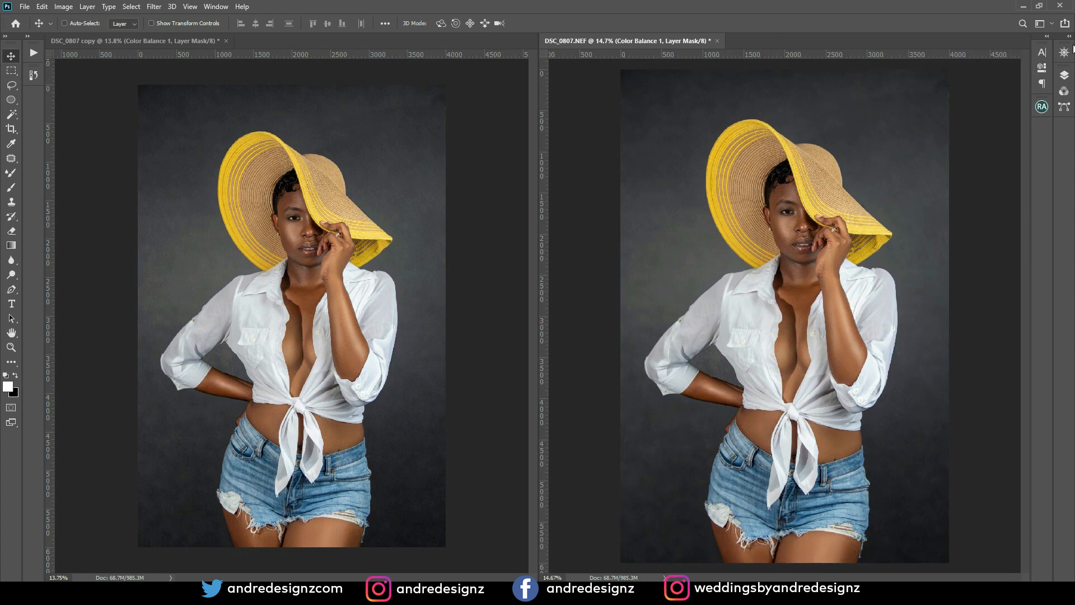
# - Reopen the layer list and show only the Background layer in DSC_0807 copy
pyautogui.click(1069, 38)
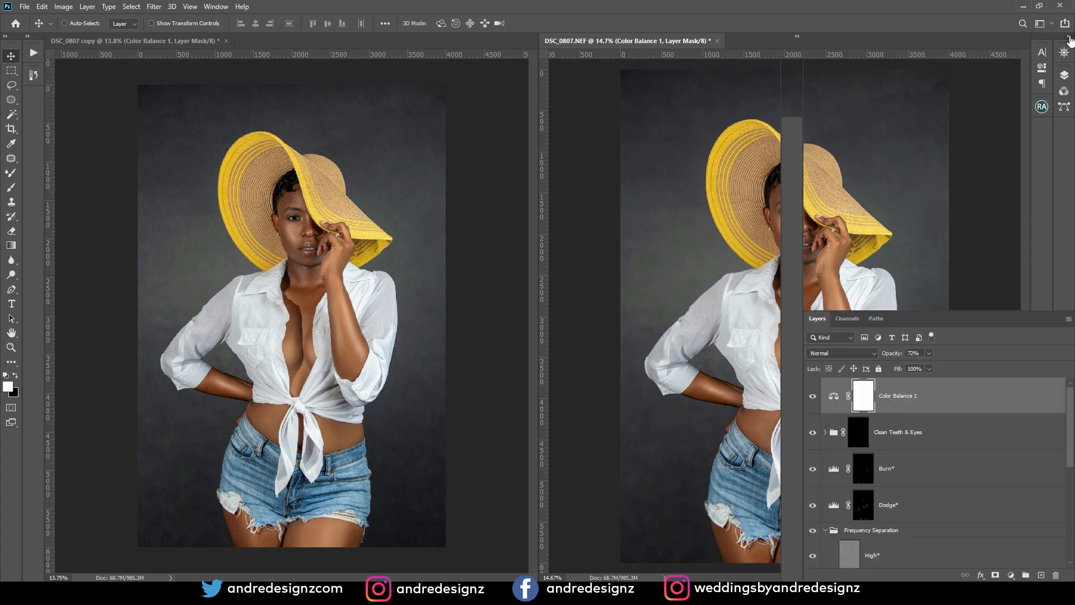
pyautogui.scroll(-5, 865, 534)
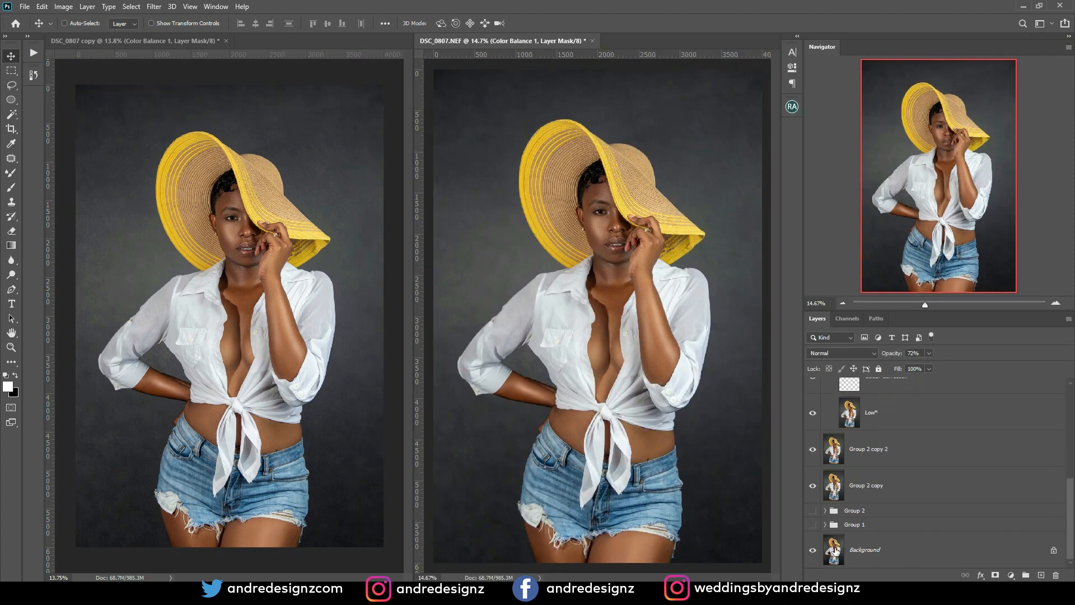
pyautogui.click(168, 41)
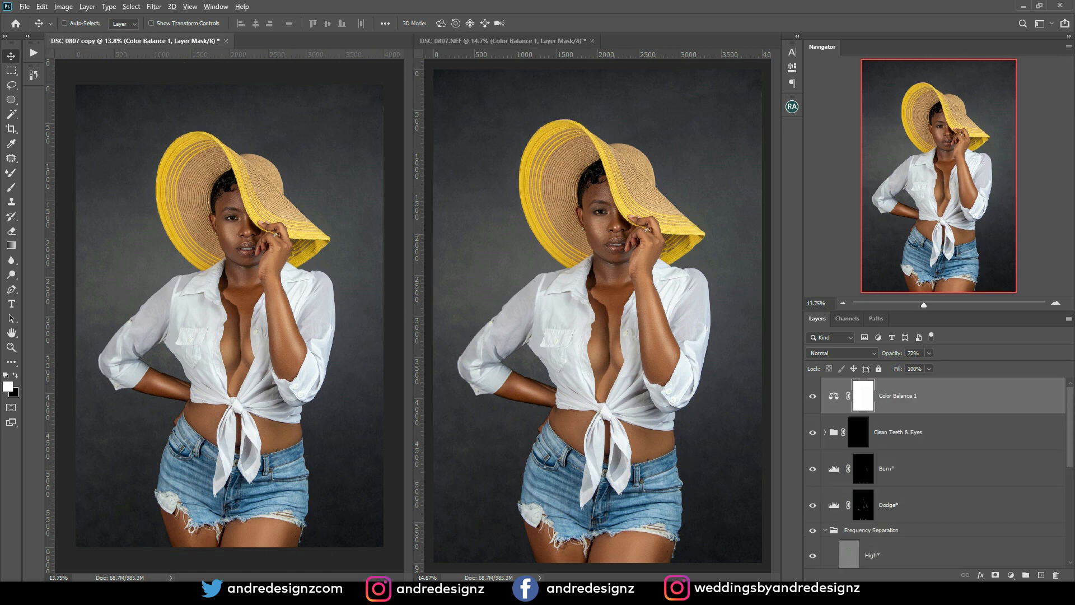
pyautogui.keyDown('alt'); pyautogui.click(813, 556); pyautogui.keyUp('alt')
pyautogui.keyDown('alt'); pyautogui.click(813, 556); pyautogui.keyUp('alt')
pyautogui.scroll(-5, 815, 555)
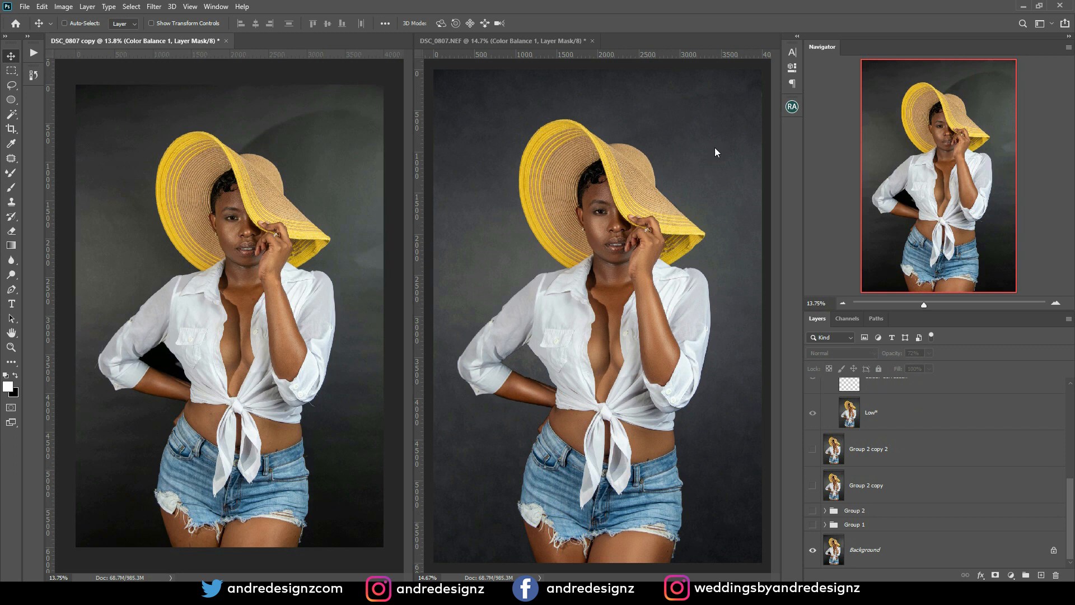
# - Compare the unretouched portrait in DSC_0807 copy with the retouched original side by side at different magnifications
pyautogui.click(1068, 37)
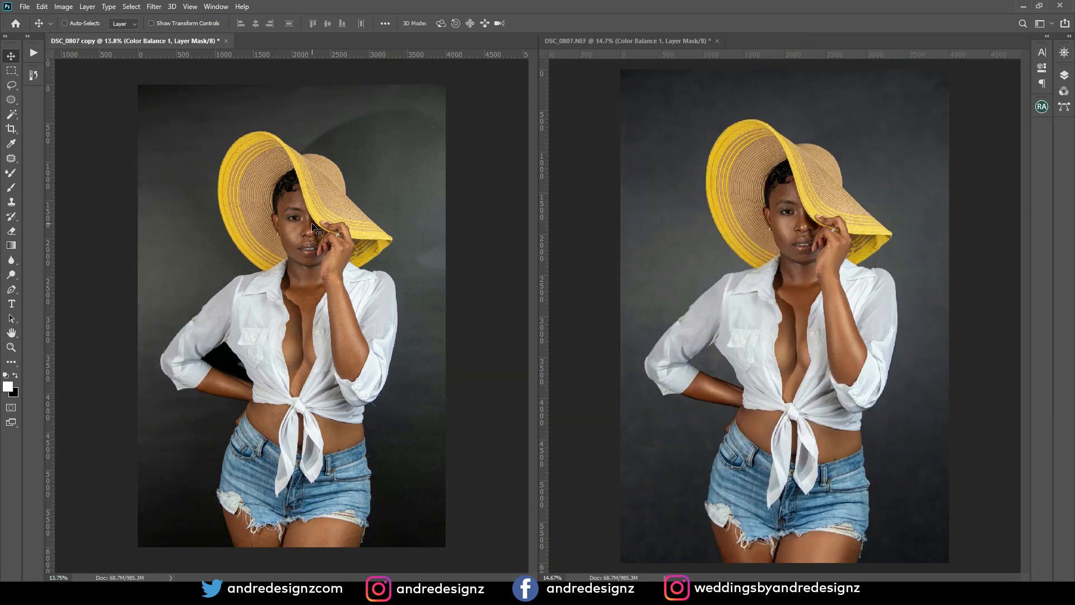
pyautogui.scroll(2, 317, 225)
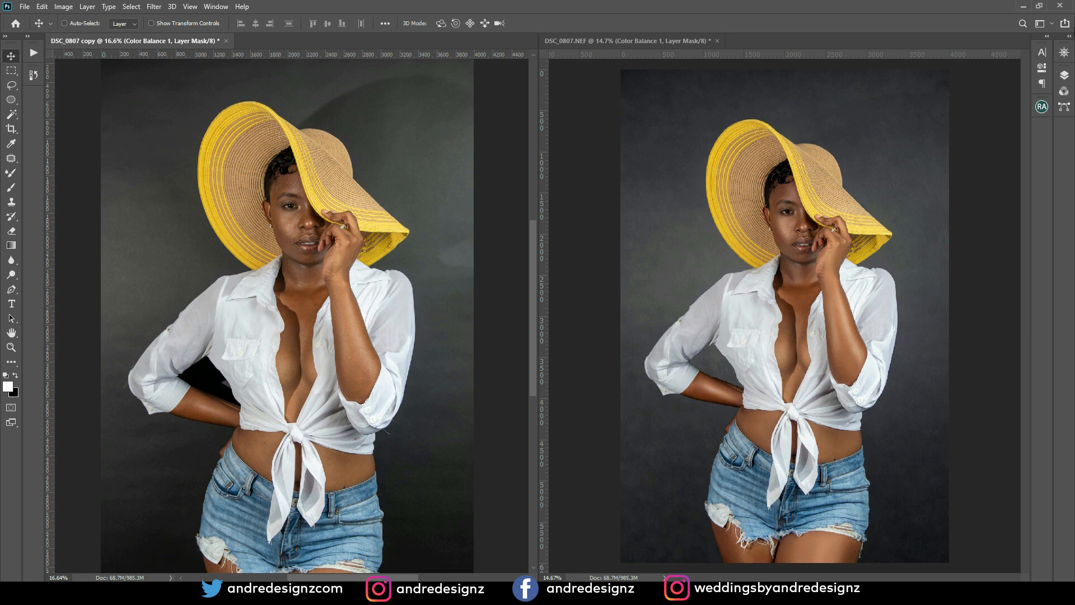
pyautogui.click(1069, 37)
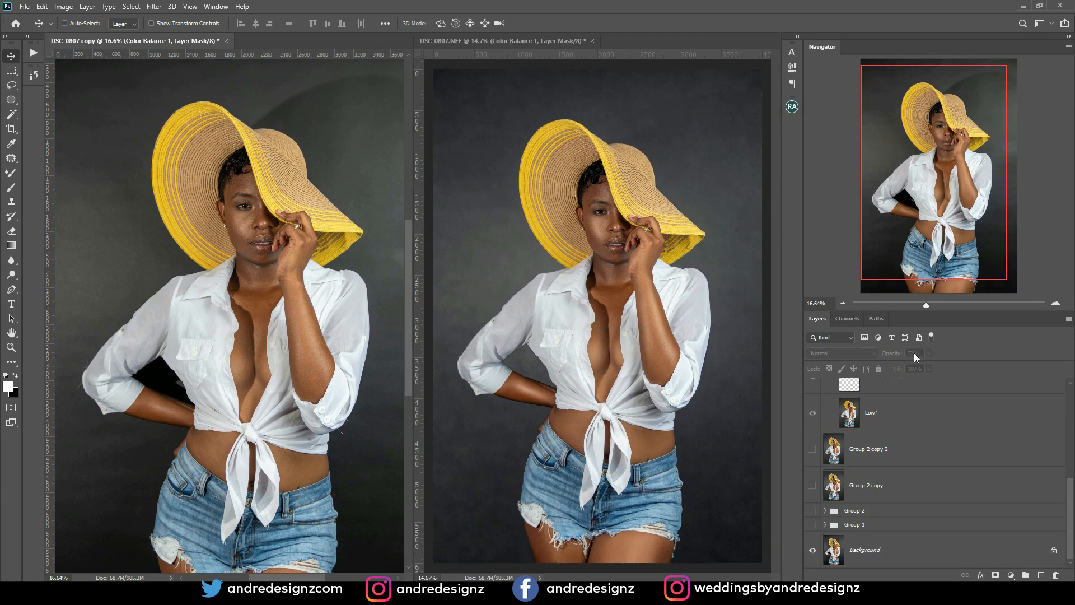
pyautogui.scroll(-2, 287, 213)
pyautogui.click(560, 190)
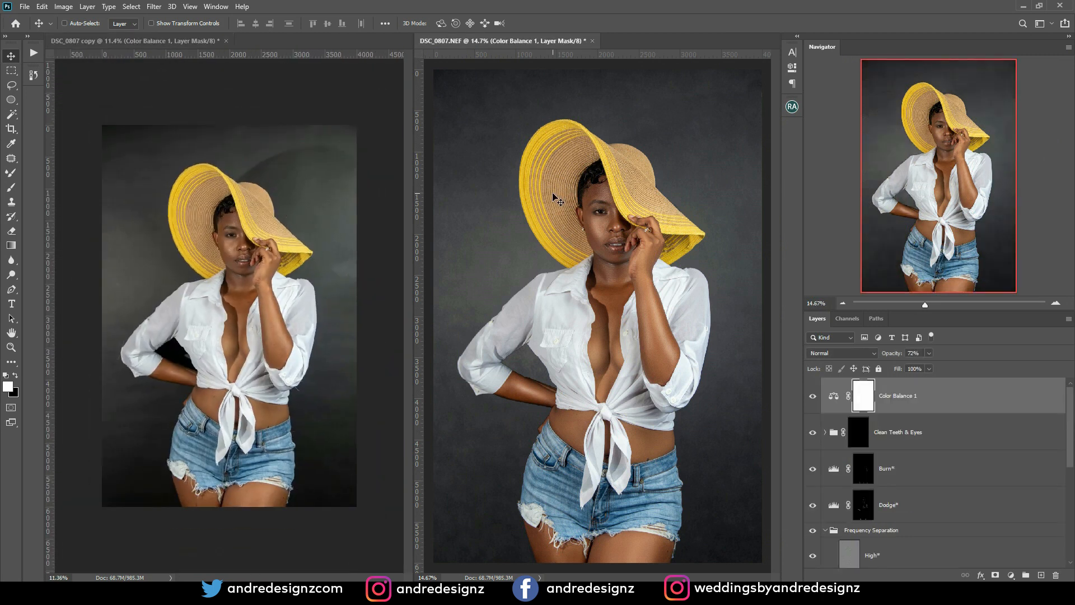
pyautogui.scroll(-2, 557, 190)
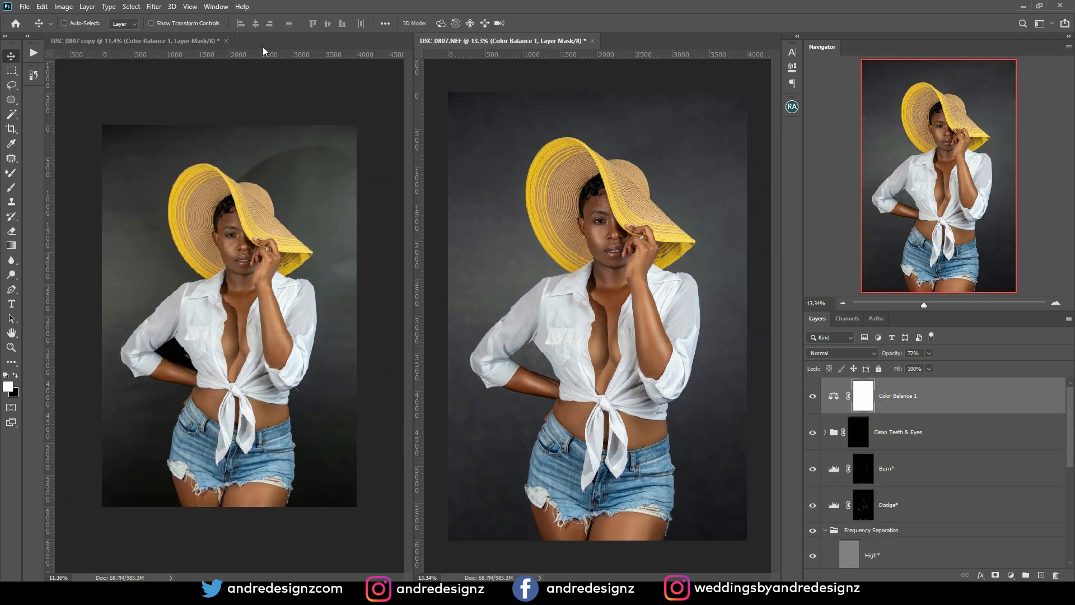
# - Close DSC_0807 copy without saving its changes
pyautogui.click(226, 42)
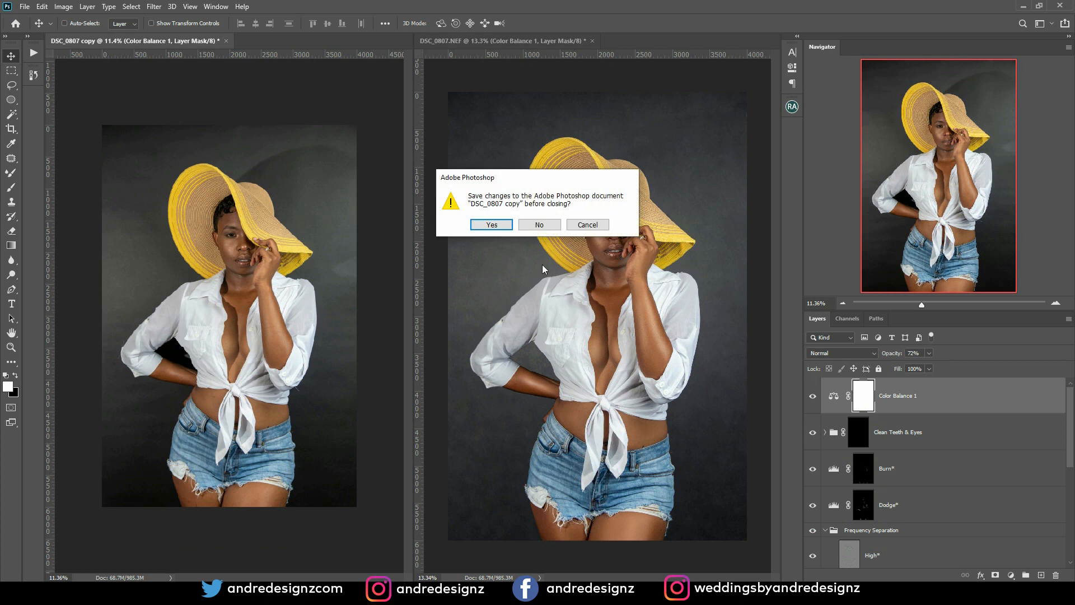
pyautogui.click(545, 224)
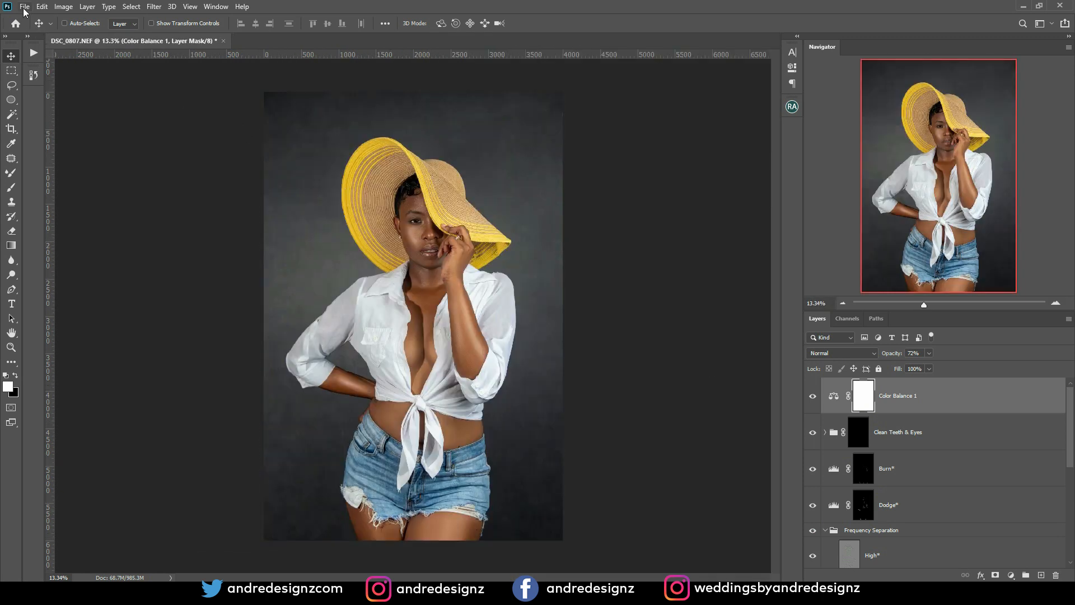
pyautogui.scroll(-1, 446, 287)
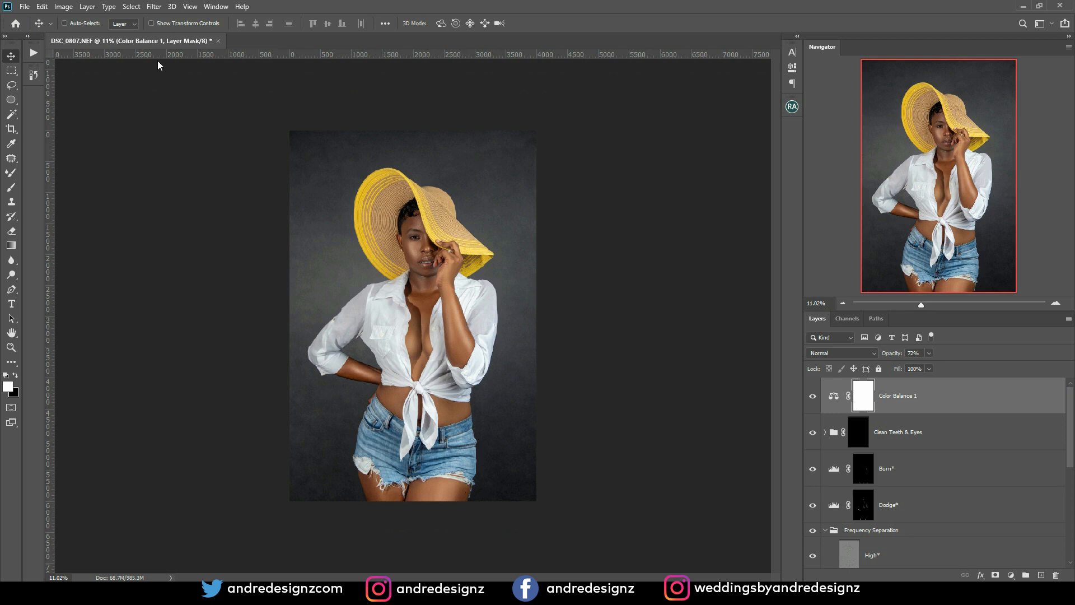
# - Make a full-layer duplicate of the retouched DSC_0807.NEF as DSC_0807 copy and dock it as a second tab
pyautogui.moveTo(158, 41); pyautogui.dragTo(168, 69)
pyautogui.rightClick(172, 71)
pyautogui.click(185, 76)
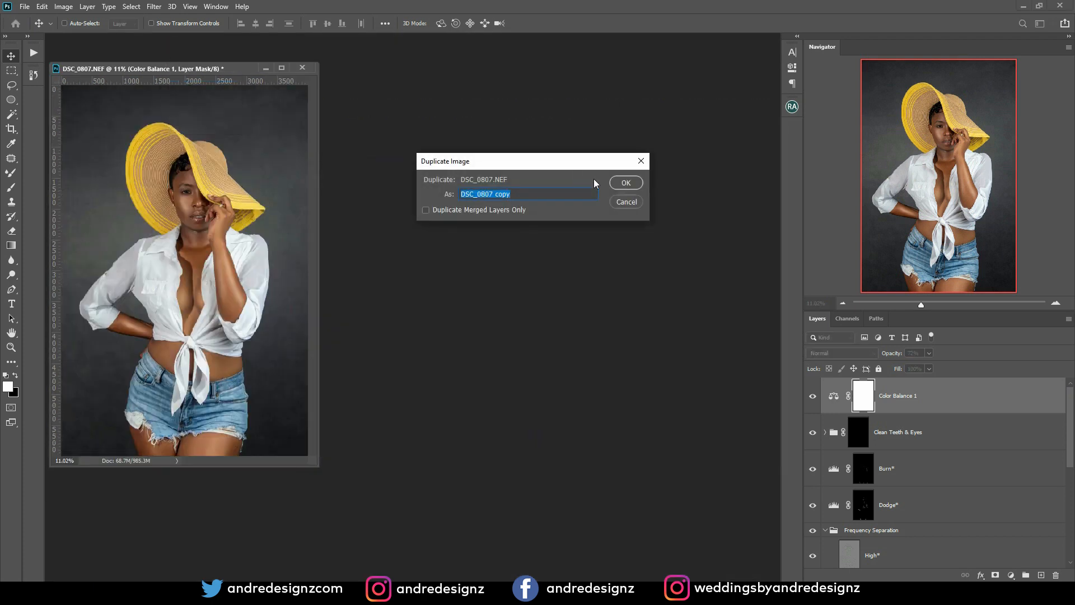
pyautogui.click(625, 182)
pyautogui.moveTo(273, 76); pyautogui.dragTo(271, 38)
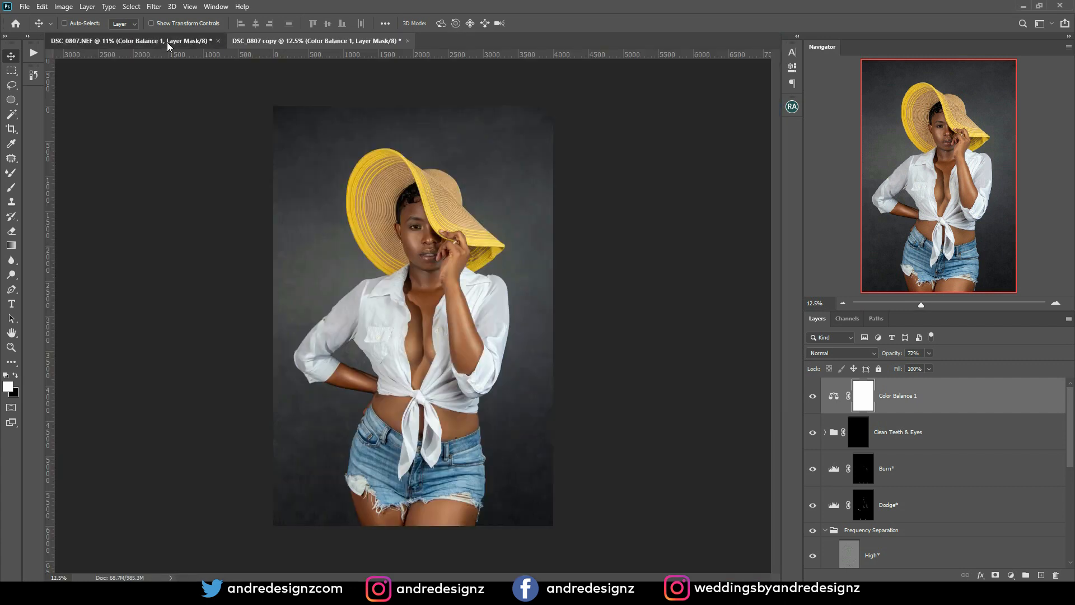
# - Crop DSC_0807.NEF to a 4:5 (8:10) ratio at full image width, trimming above the hat and below the shorts
pyautogui.click(167, 42)
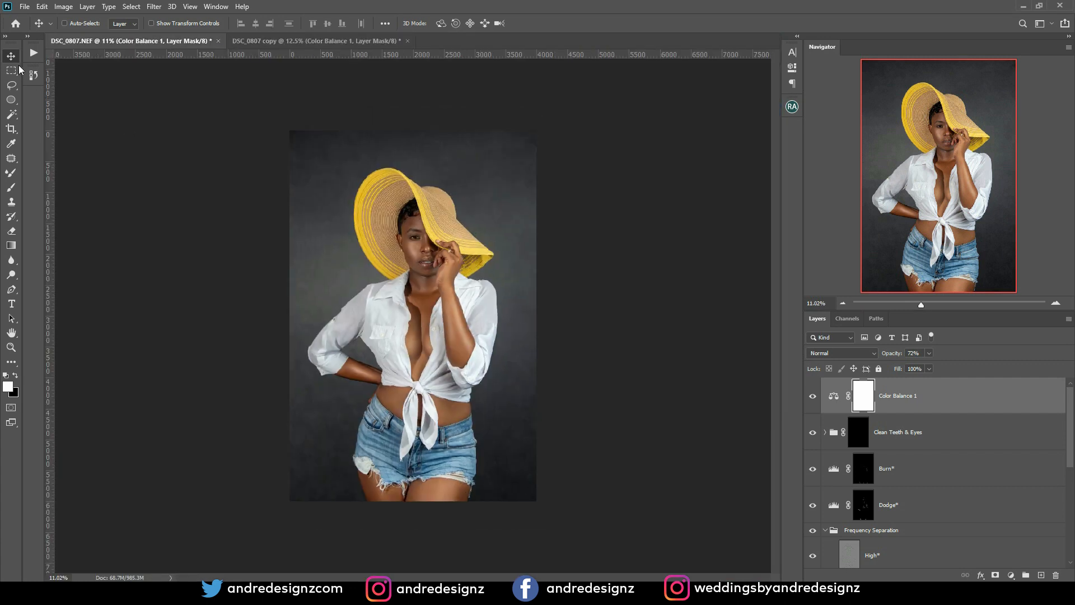
pyautogui.click(12, 130)
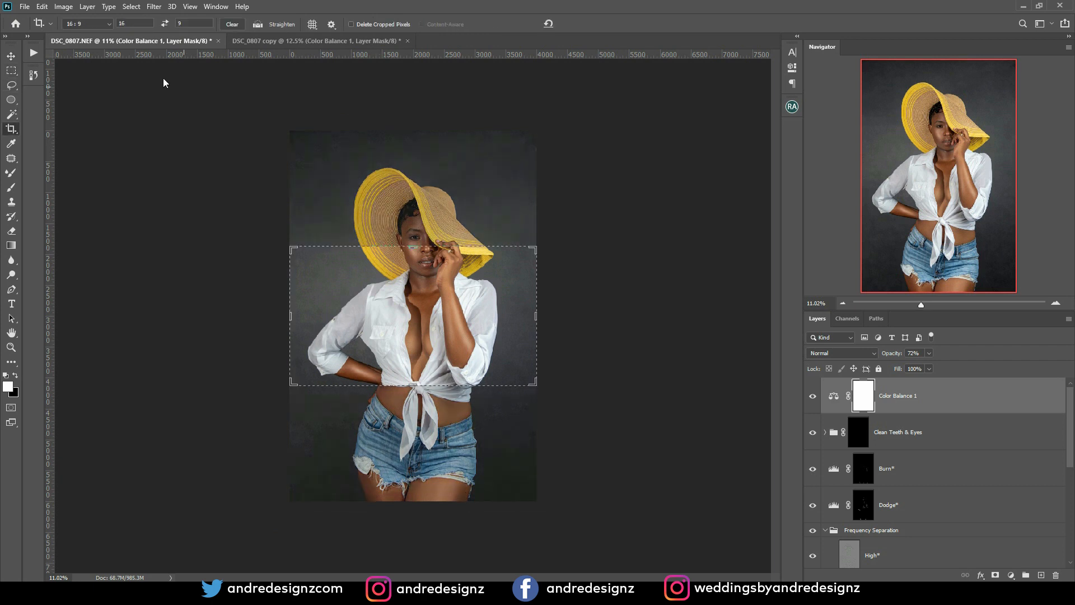
pyautogui.click(87, 24)
pyautogui.click(100, 74)
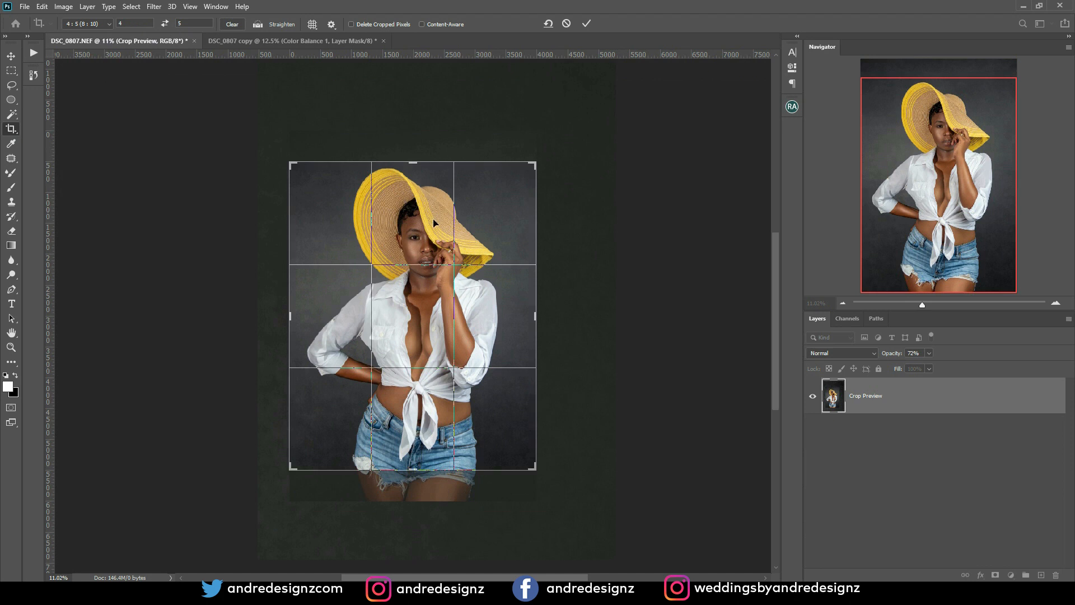
pyautogui.press('Return')
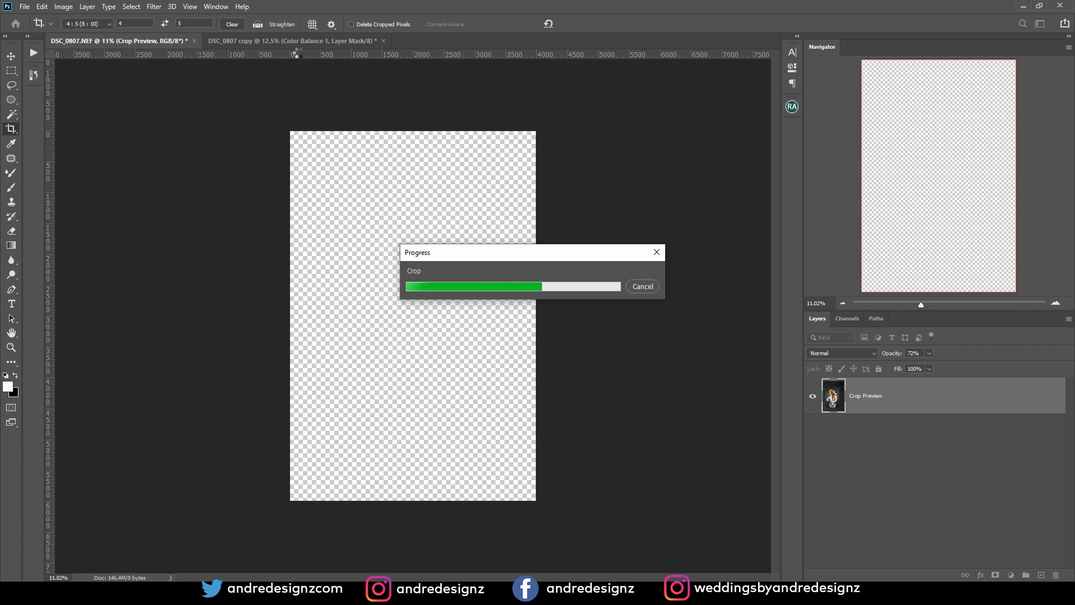
# - Stamp all visible layers of DSC_0807 copy into a new top layer and bring that layer into the cropped DSC_0807.NEF, centred
pyautogui.click(300, 41)
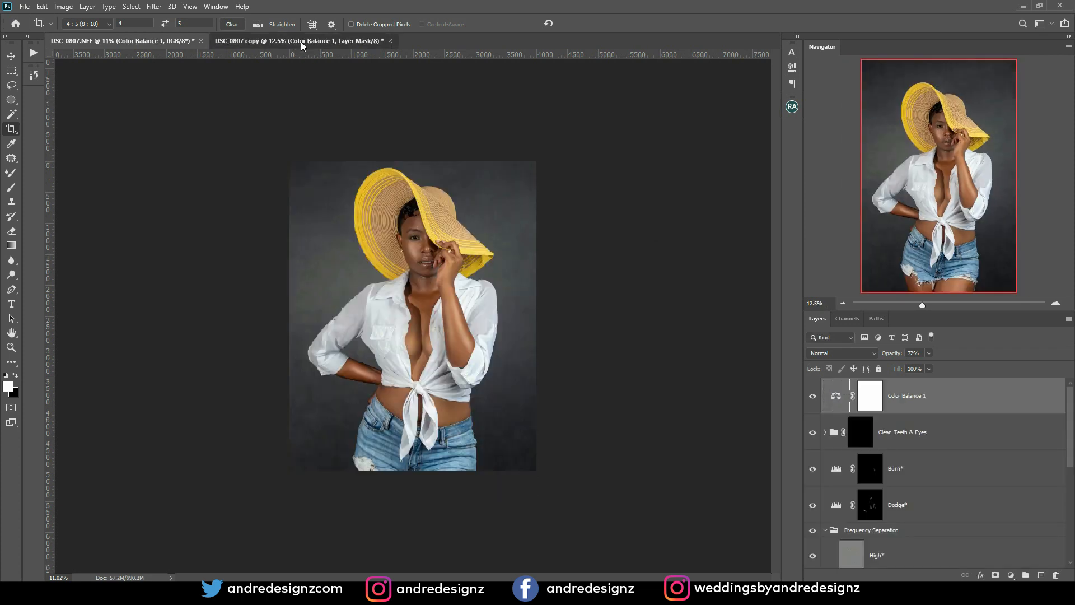
pyautogui.click(11, 56)
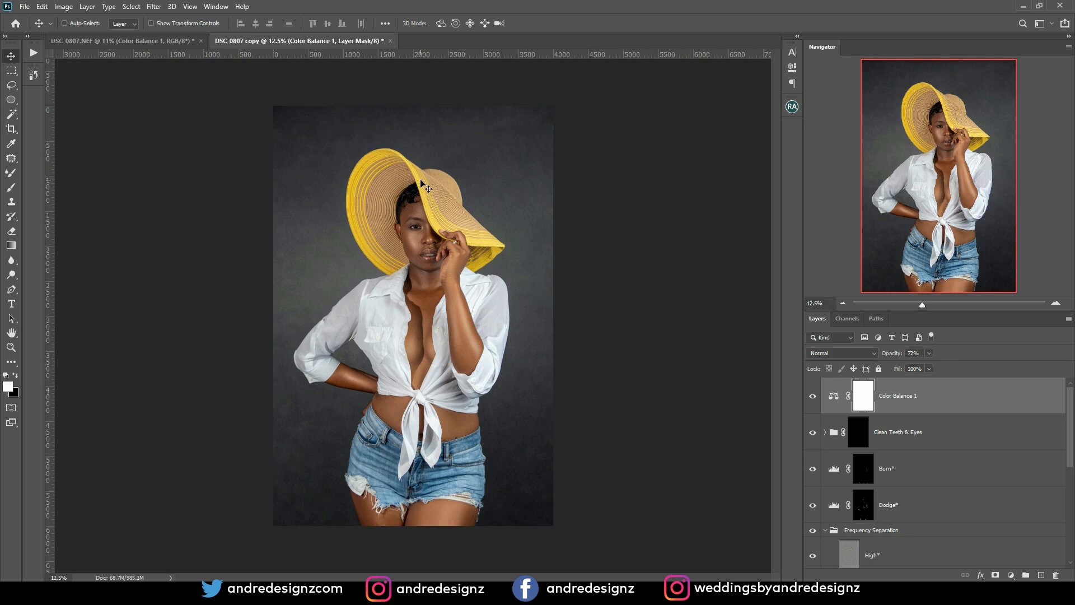
pyautogui.click(1003, 399)
pyautogui.hotkey('ctrl', 'alt', 'shift', 'e')
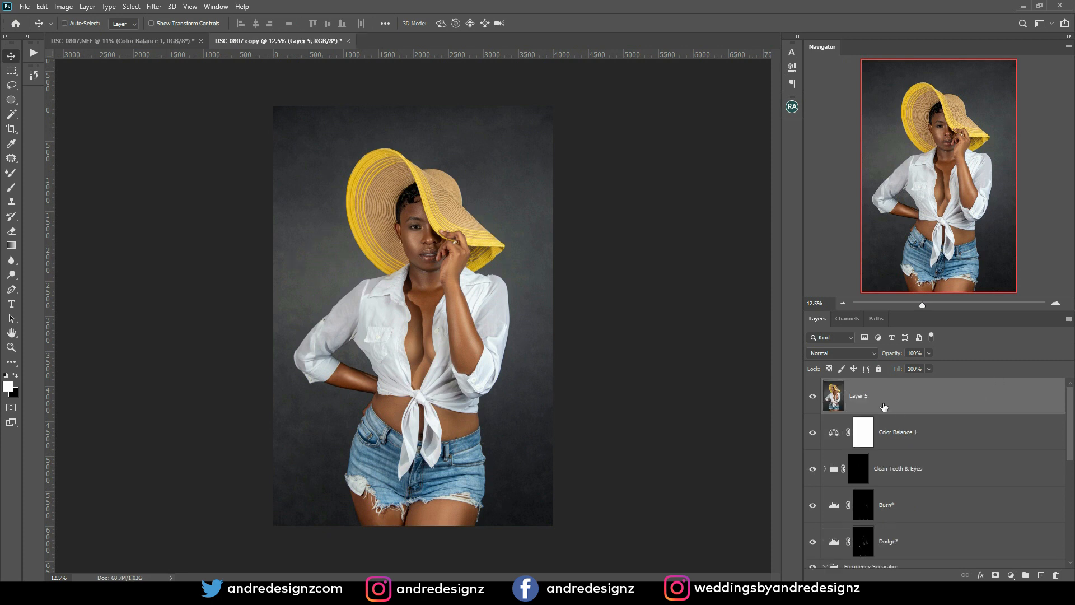
pyautogui.moveTo(429, 204); pyautogui.dragTo(467, 253)
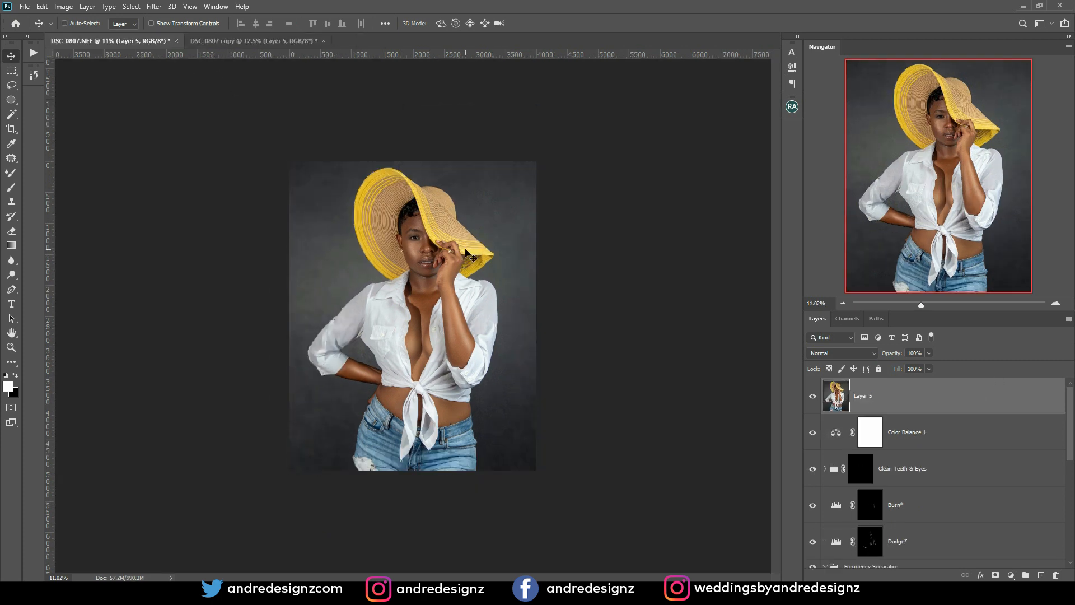
# - Scale the merged portrait layer to 84.95% about its centre so its full height fits the 4:5 canvas
pyautogui.hotkey('ctrl', 't')
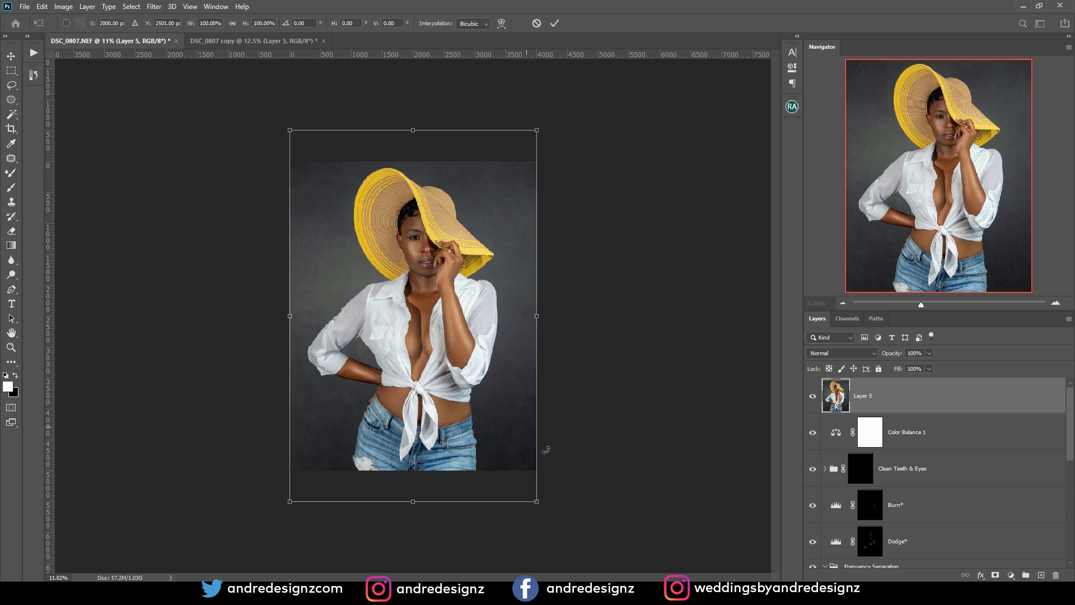
pyautogui.moveTo(535, 500); pyautogui.dragTo(518, 475)
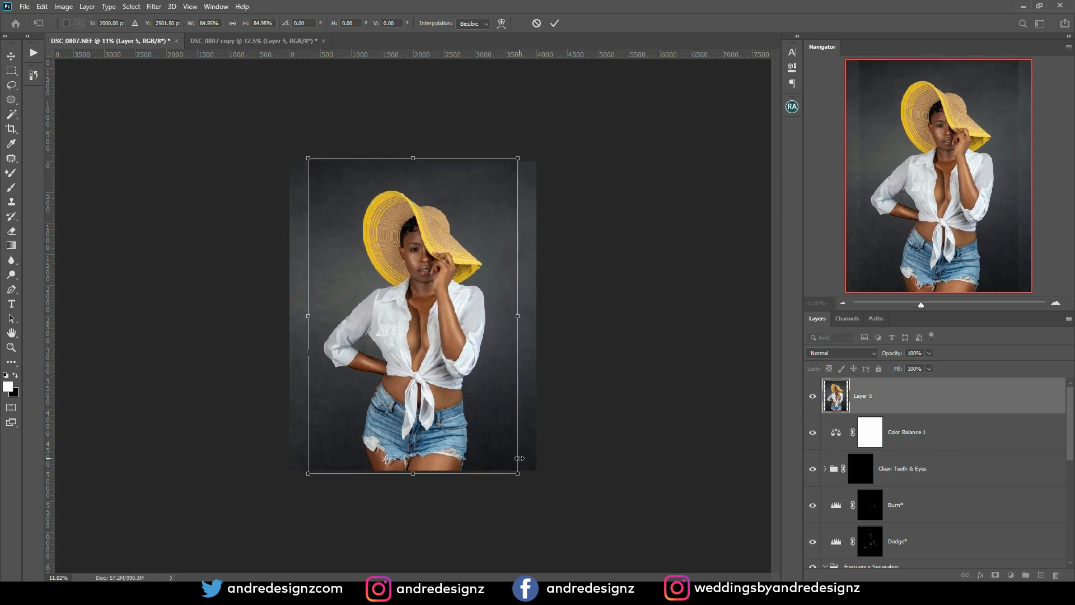
pyautogui.press('Return')
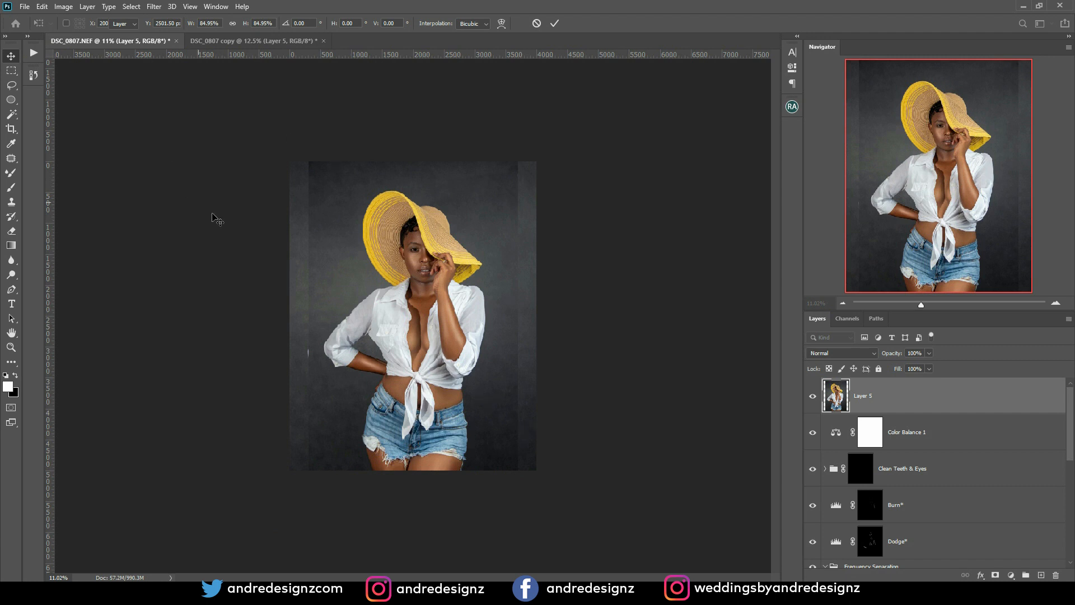
# - Select a full-height background strip about 530 px wide at the portrait layer's left edge and stretch it outward with Distort to cover the seam
pyautogui.click(12, 70)
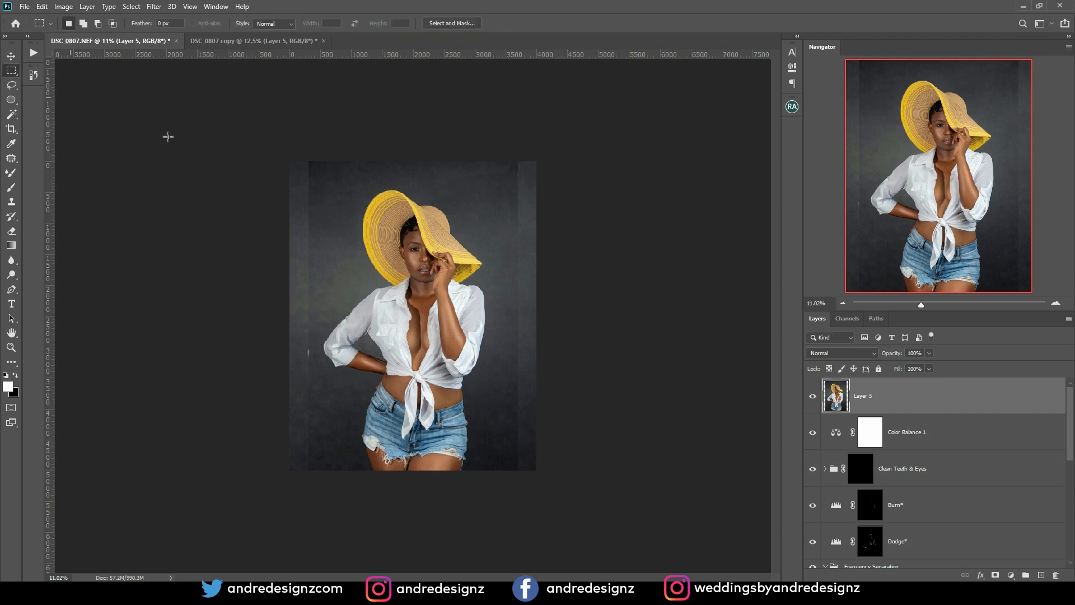
pyautogui.moveTo(244, 131); pyautogui.dragTo(322, 525)
pyautogui.moveTo(334, 476); pyautogui.dragTo(334, 476)
pyautogui.rightClick(307, 381)
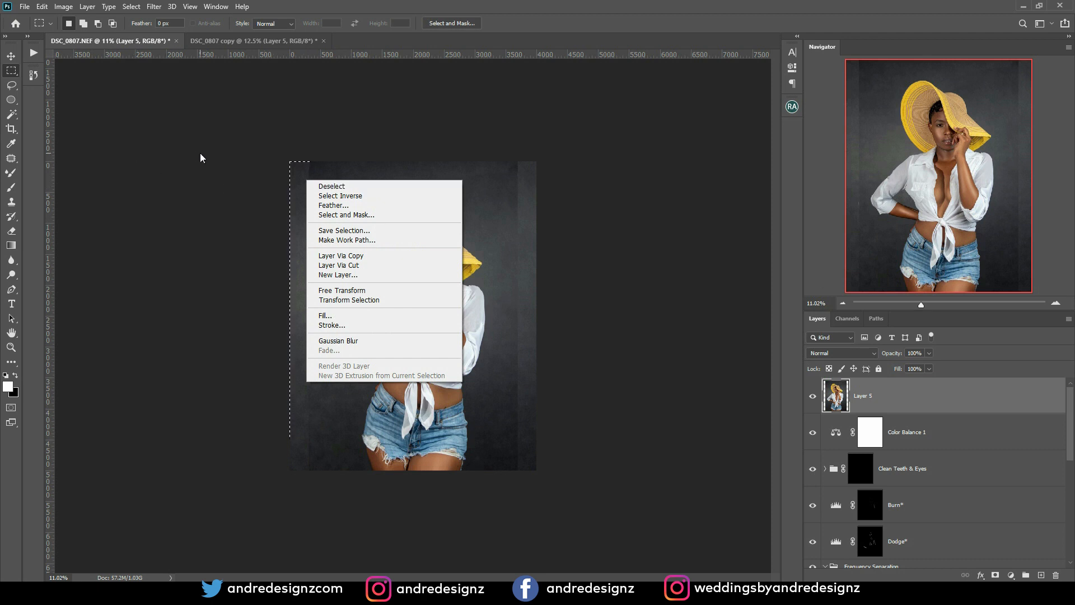
pyautogui.click(16, 59)
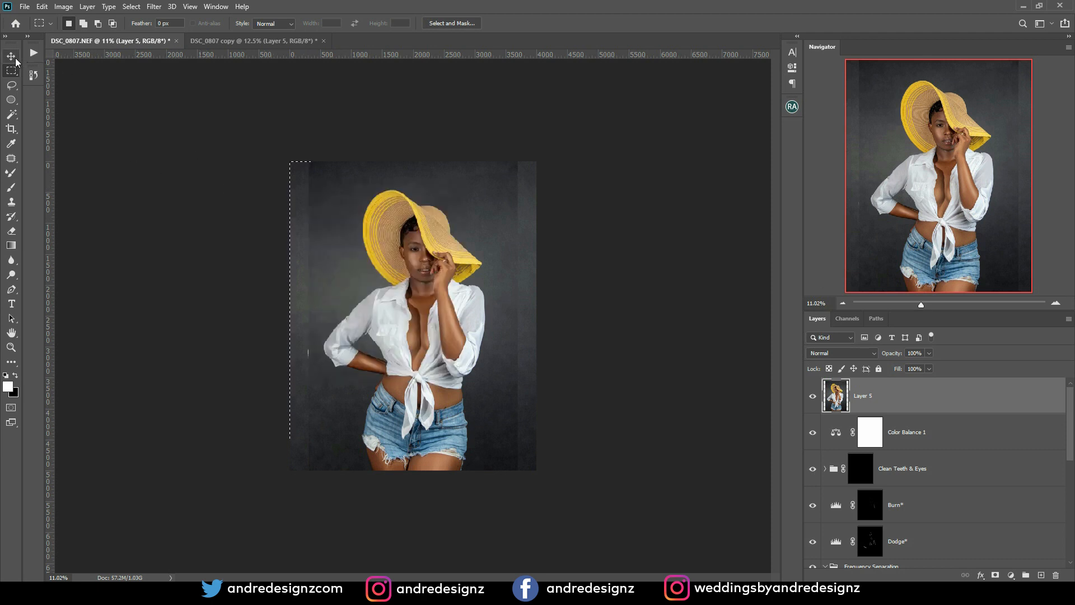
pyautogui.click(16, 60)
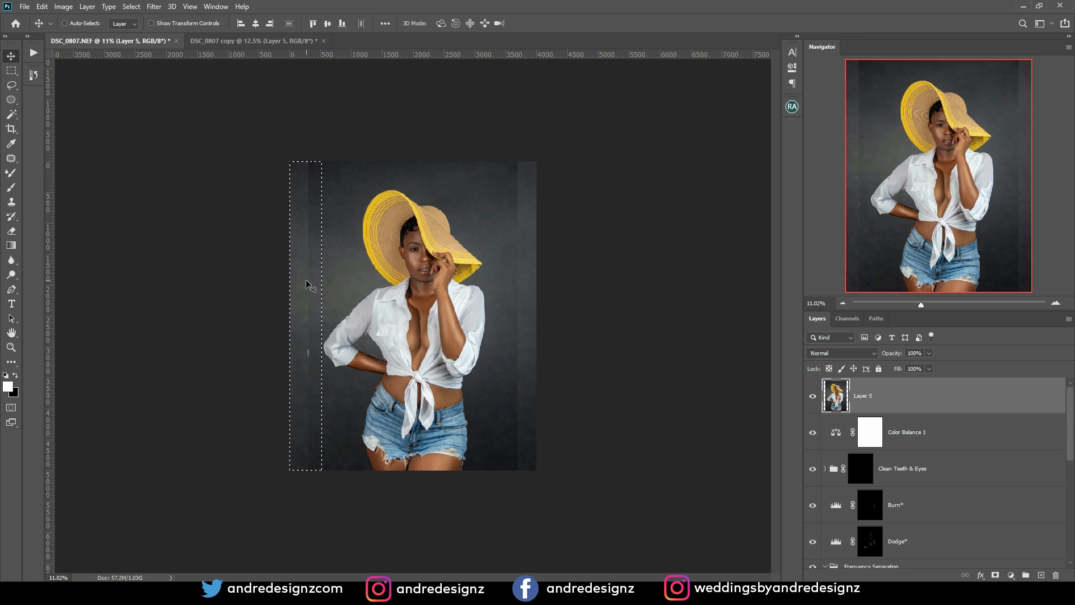
pyautogui.hotkey('ctrl', 't')
pyautogui.rightClick(313, 298)
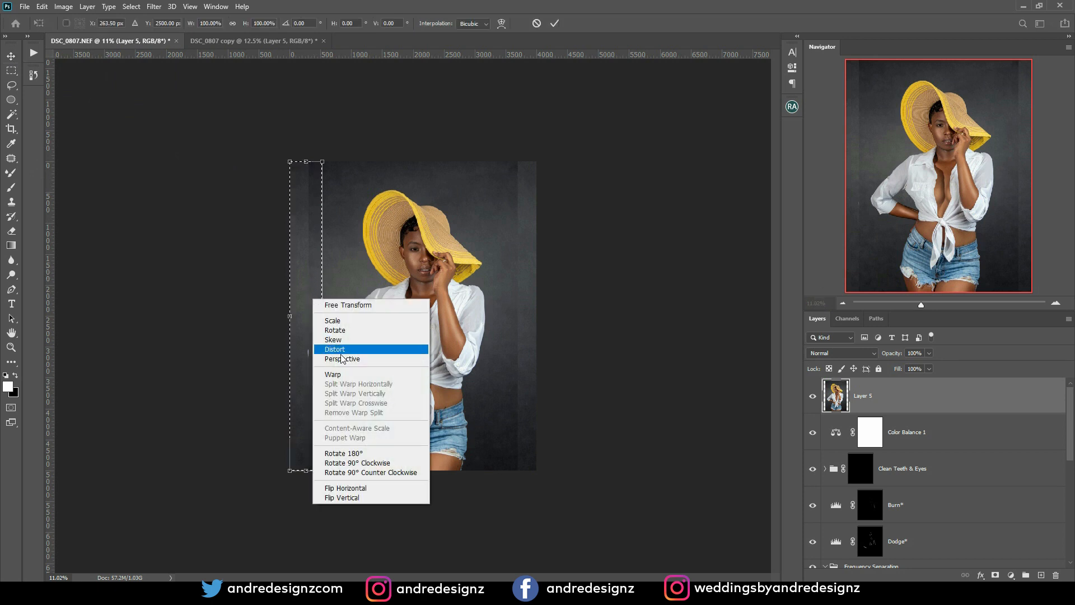
pyautogui.click(343, 350)
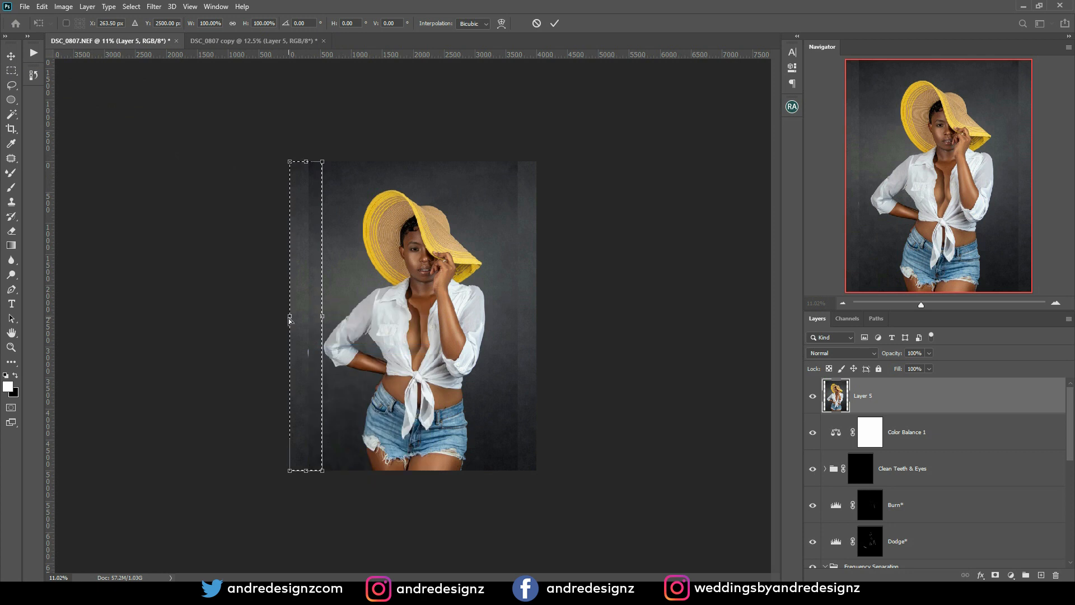
pyautogui.moveTo(291, 320); pyautogui.dragTo(203, 317)
pyautogui.press('Return')
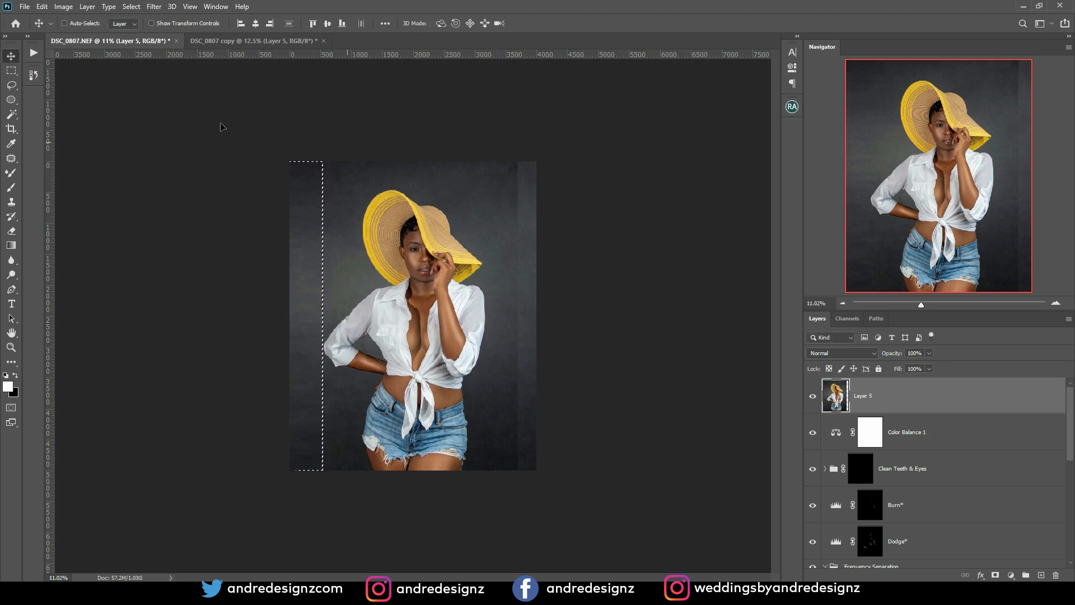
# - Select the full-height background strip at the portrait layer's right edge, stretch it outward to 286.91% width with Distort, and deselect
pyautogui.click(13, 75)
pyautogui.moveTo(498, 158); pyautogui.dragTo(623, 572)
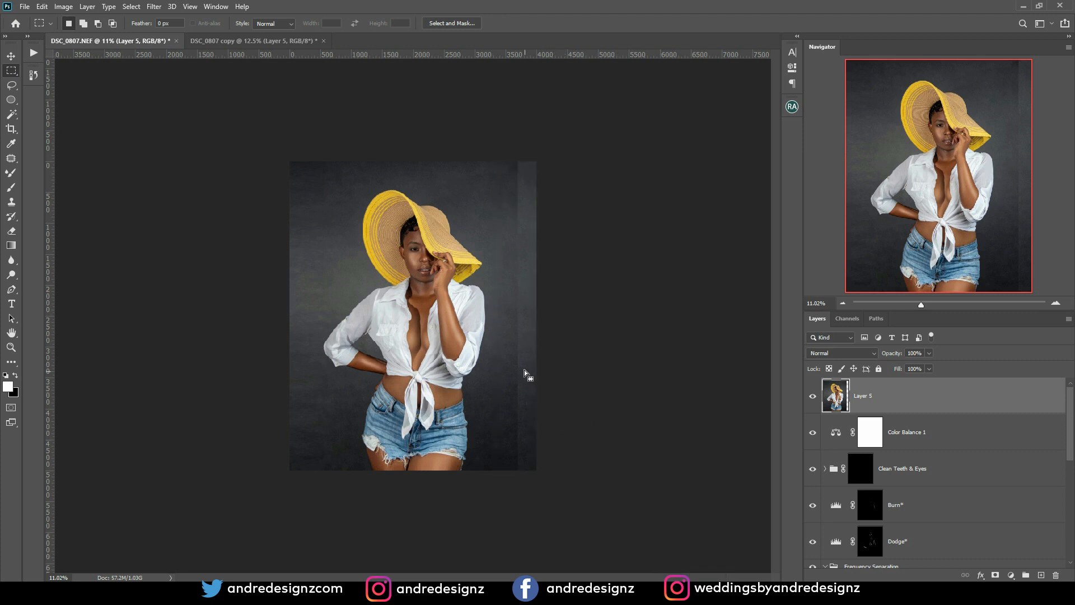
pyautogui.hotkey('ctrl', 't')
pyautogui.rightClick(529, 327)
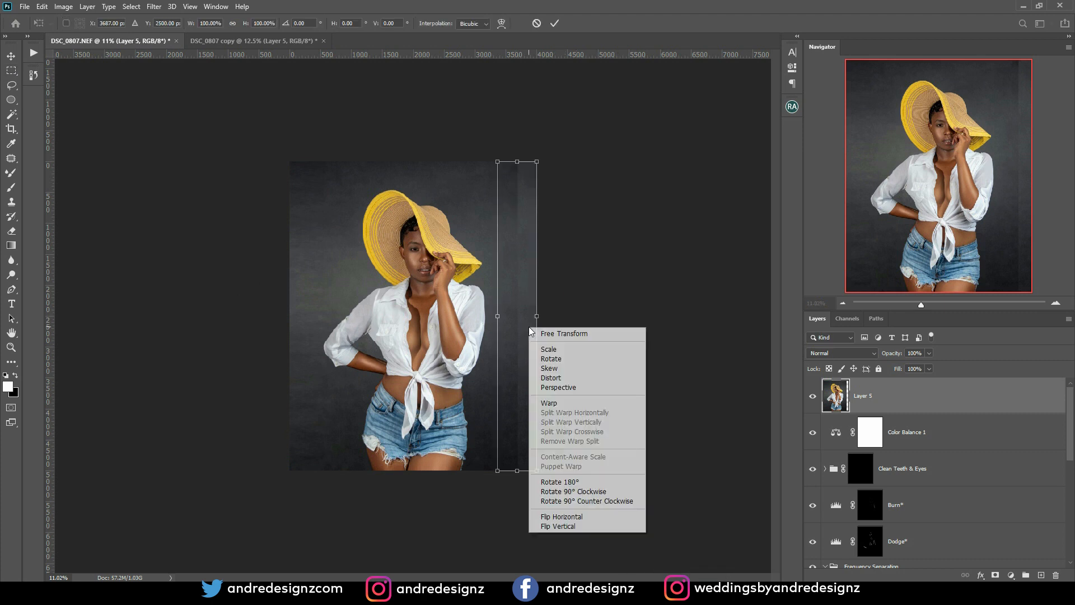
pyautogui.click(574, 379)
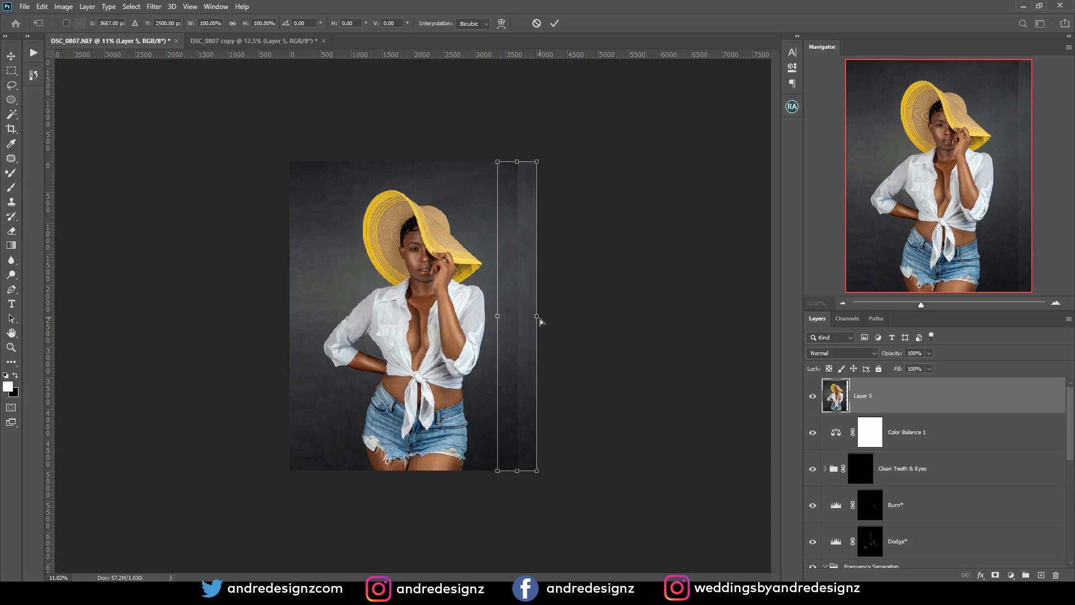
pyautogui.moveTo(537, 317); pyautogui.dragTo(573, 319)
pyautogui.hotkey('ctrl', 'z')
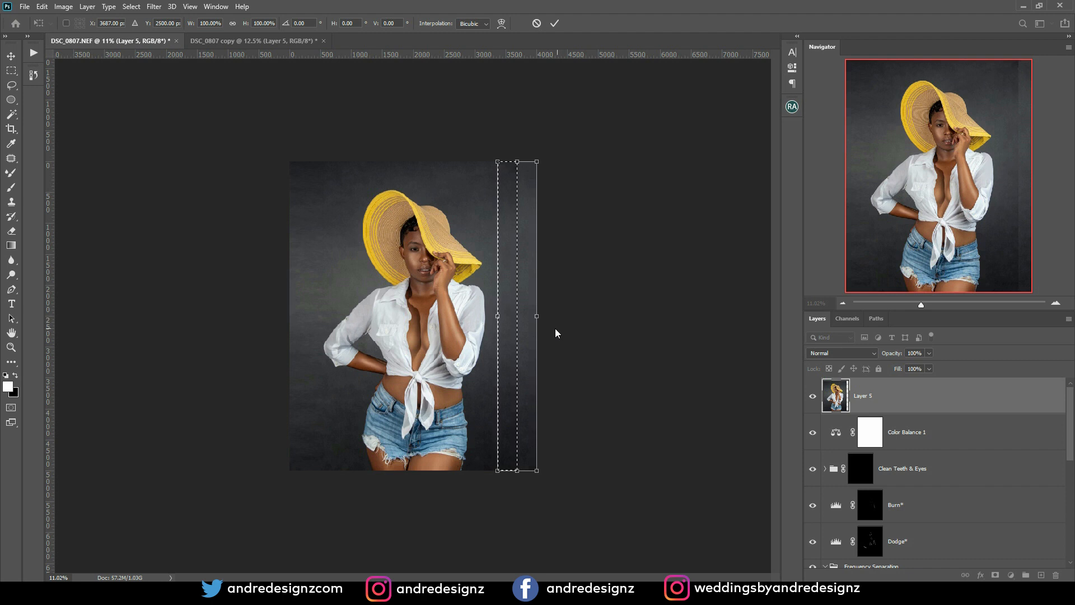
pyautogui.moveTo(538, 320); pyautogui.dragTo(610, 321)
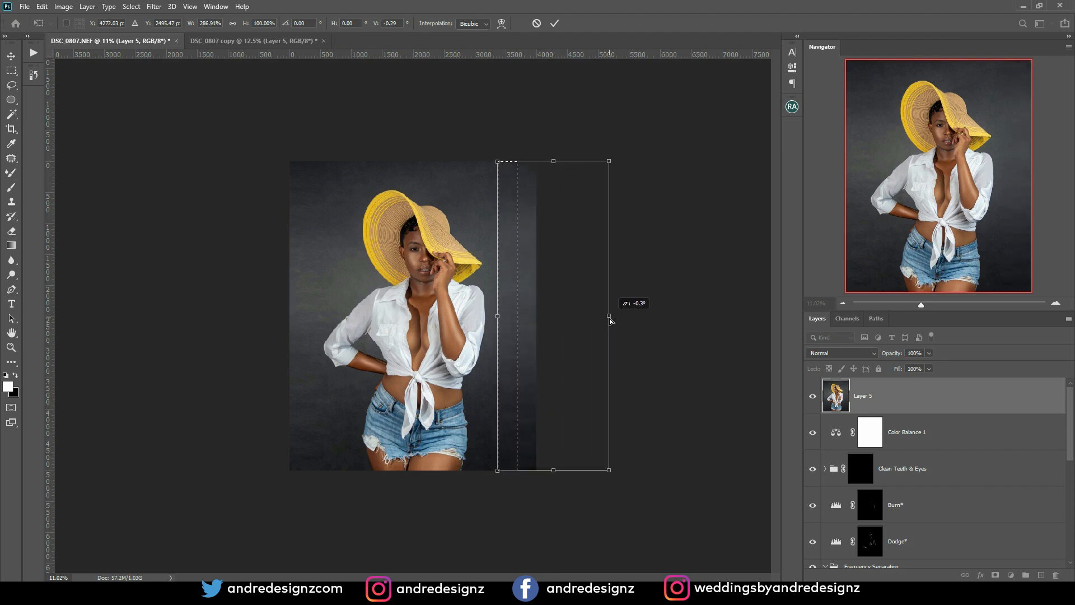
pyautogui.press('Return')
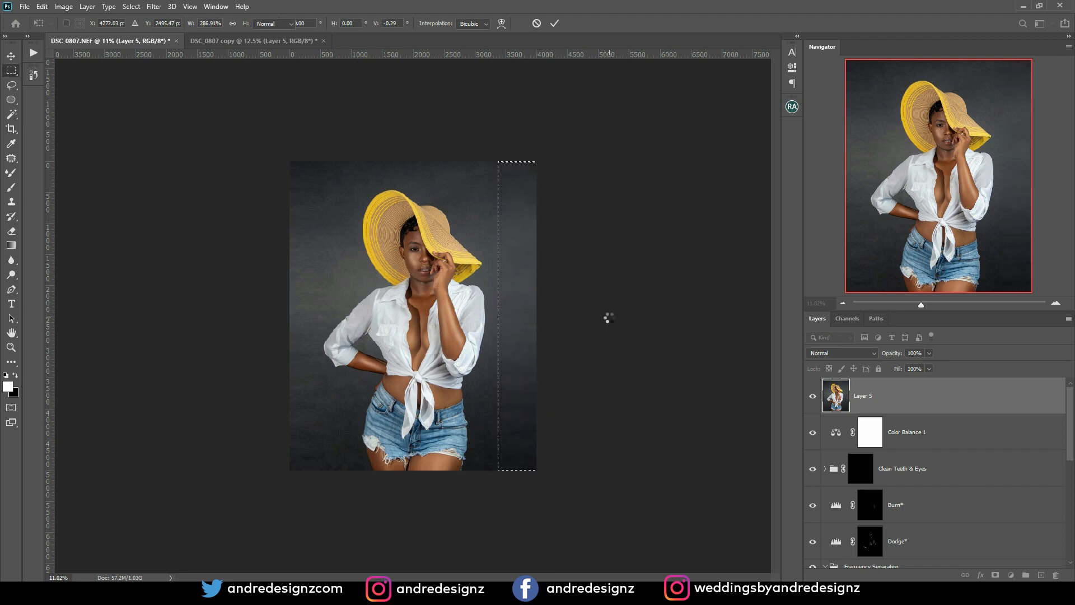
pyautogui.hotkey('ctrl', 'd')
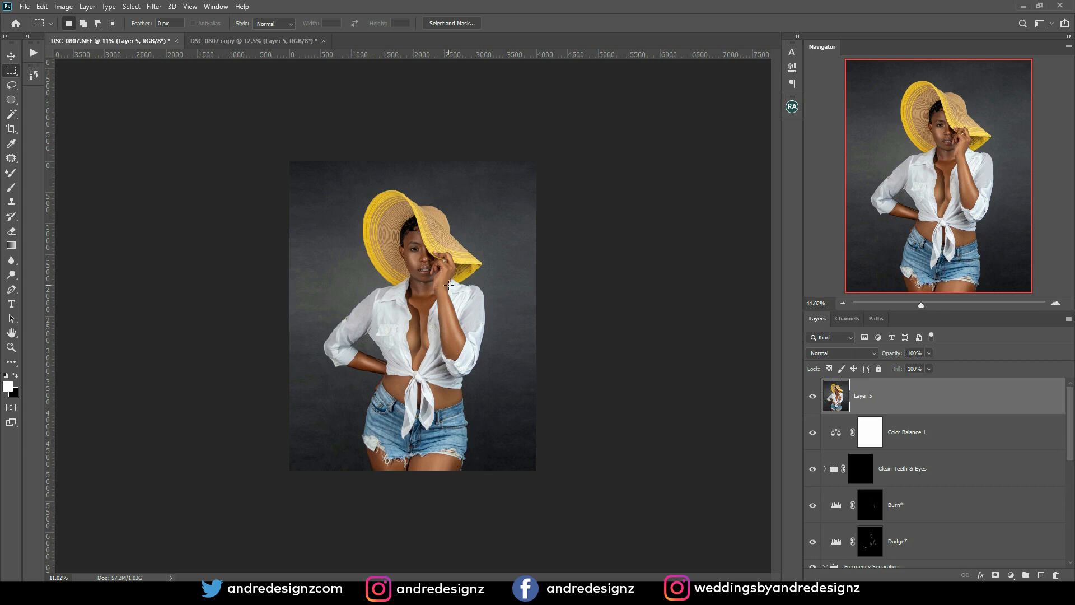
# - Examine the extended background beside the model's bent arm and white shirt up close
pyautogui.scroll(3, 448, 285)
pyautogui.scroll(1, 449, 285)
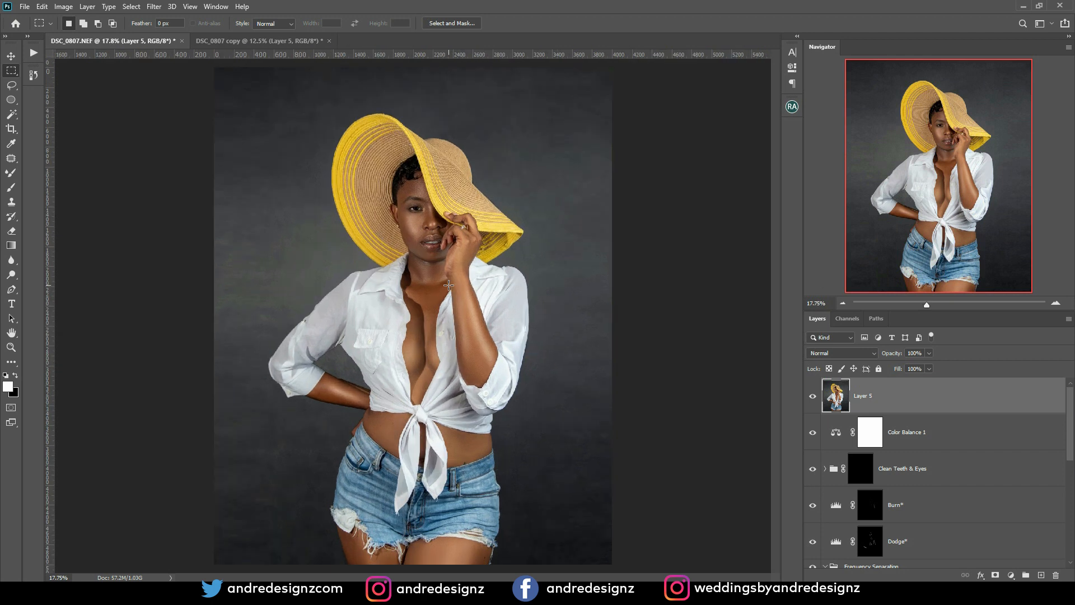
pyautogui.scroll(1, 312, 315)
pyautogui.scroll(2, 312, 316)
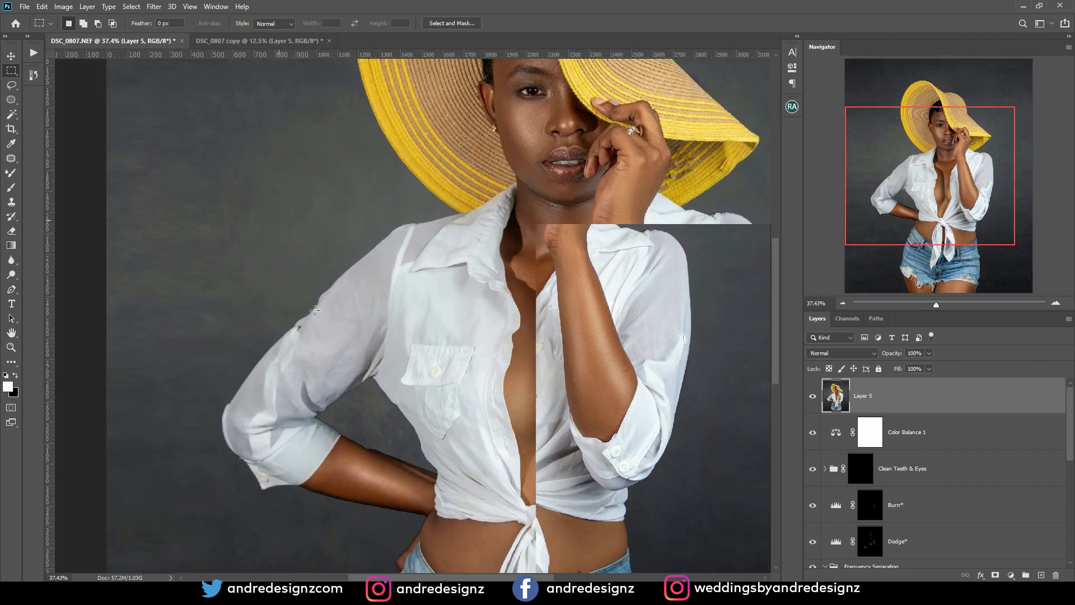
pyautogui.scroll(-3, 316, 310)
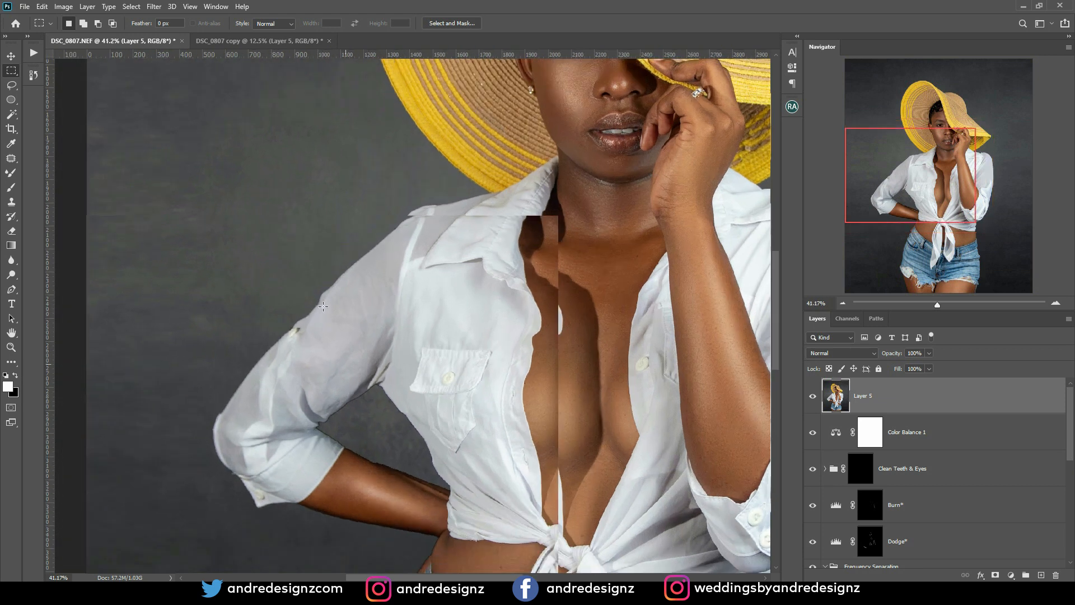